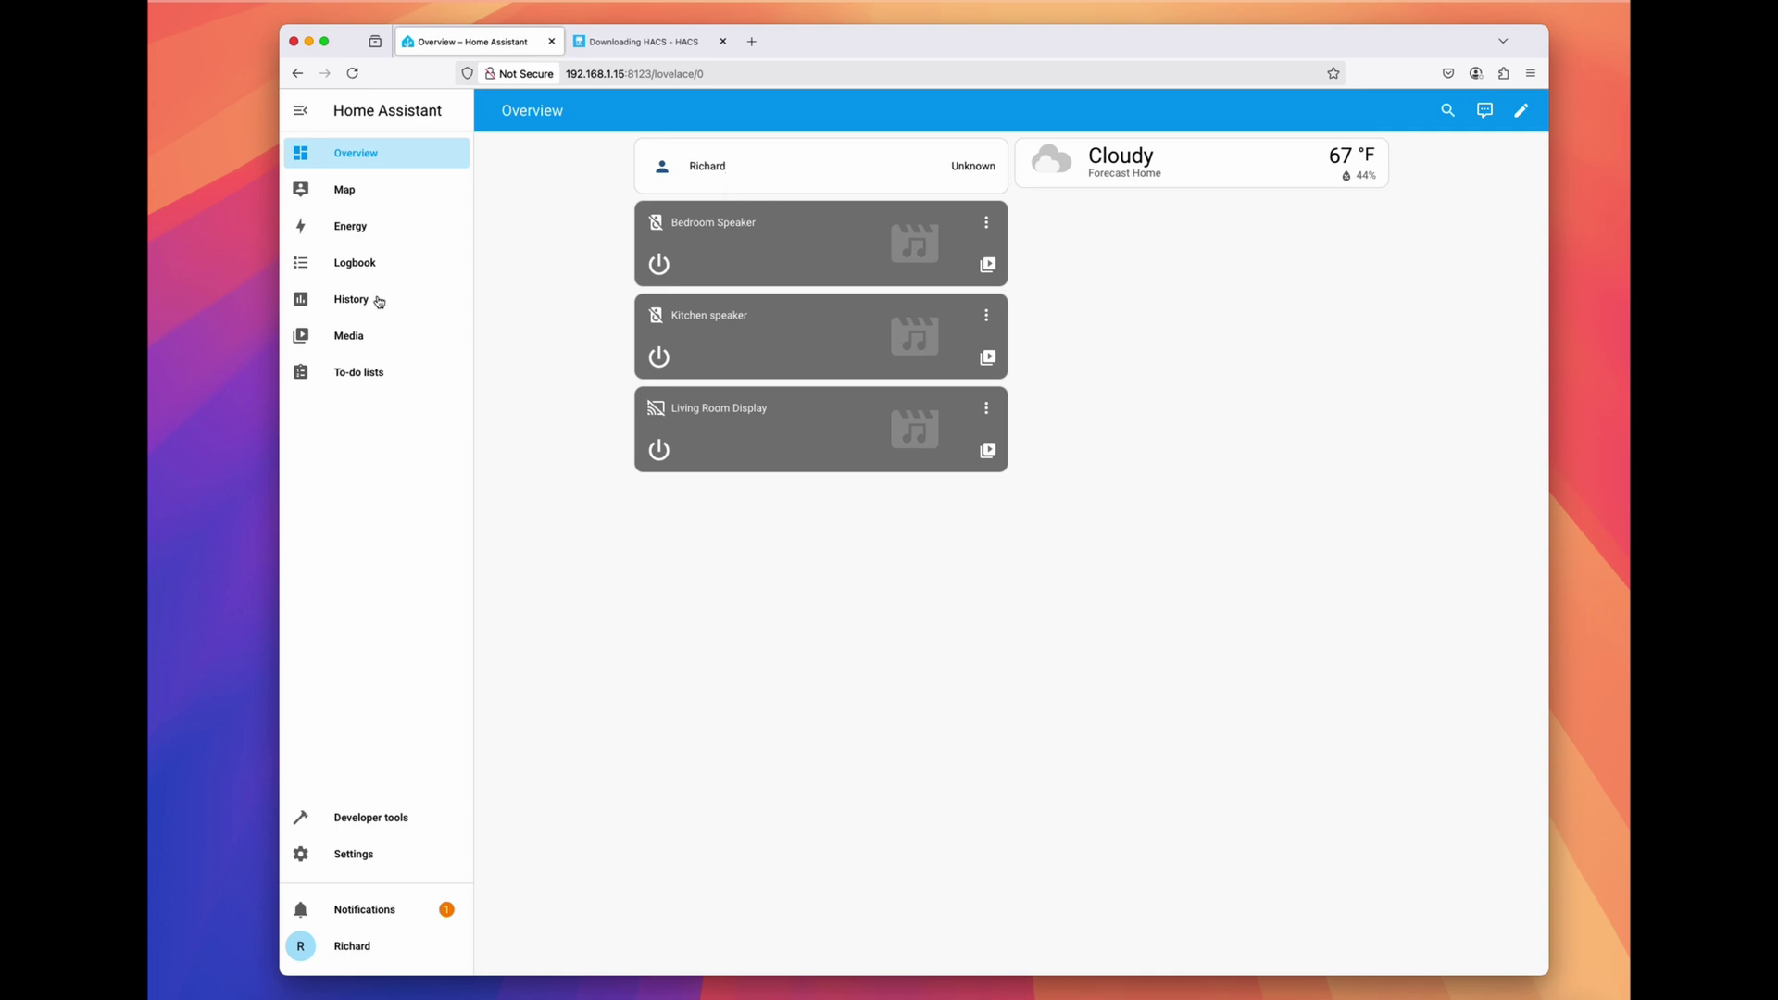
Step: From the Downloading HACS docs, follow the link to add the HACS add-on repository
{"action": "left_click", "coordinate": [642, 42]}
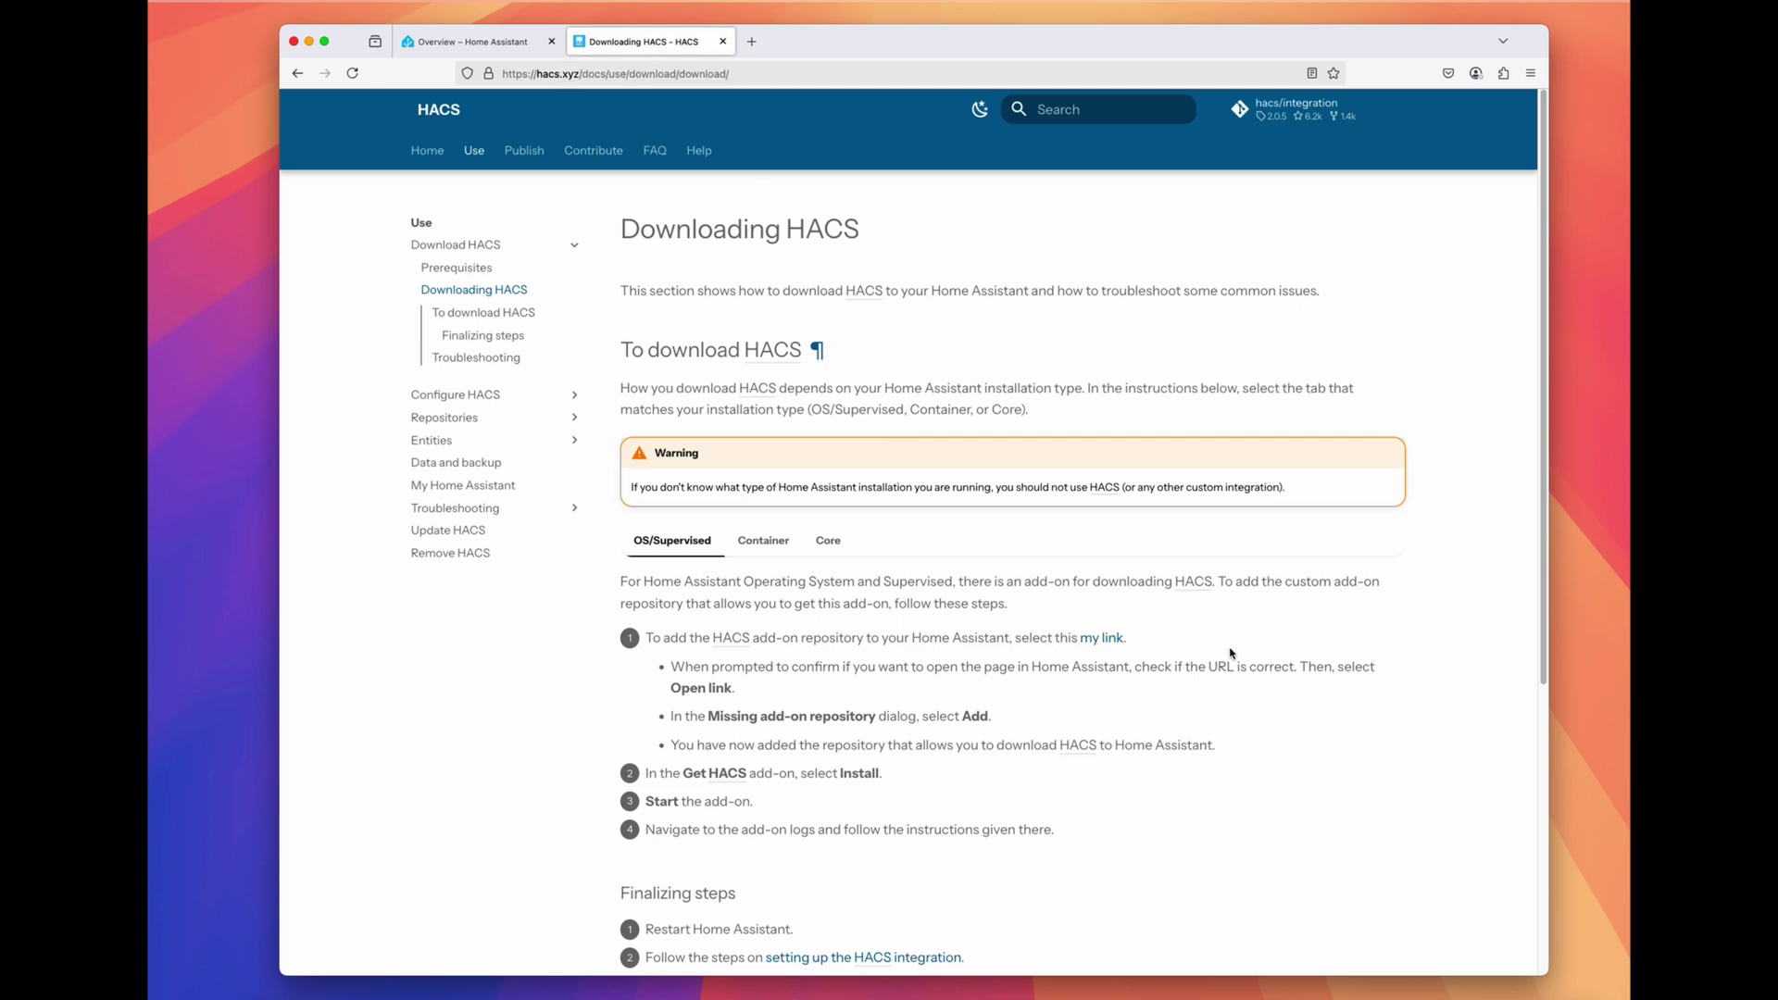
{"action": "scroll", "coordinate": [1018, 621], "scroll_direction": "down", "scroll_amount": 1}
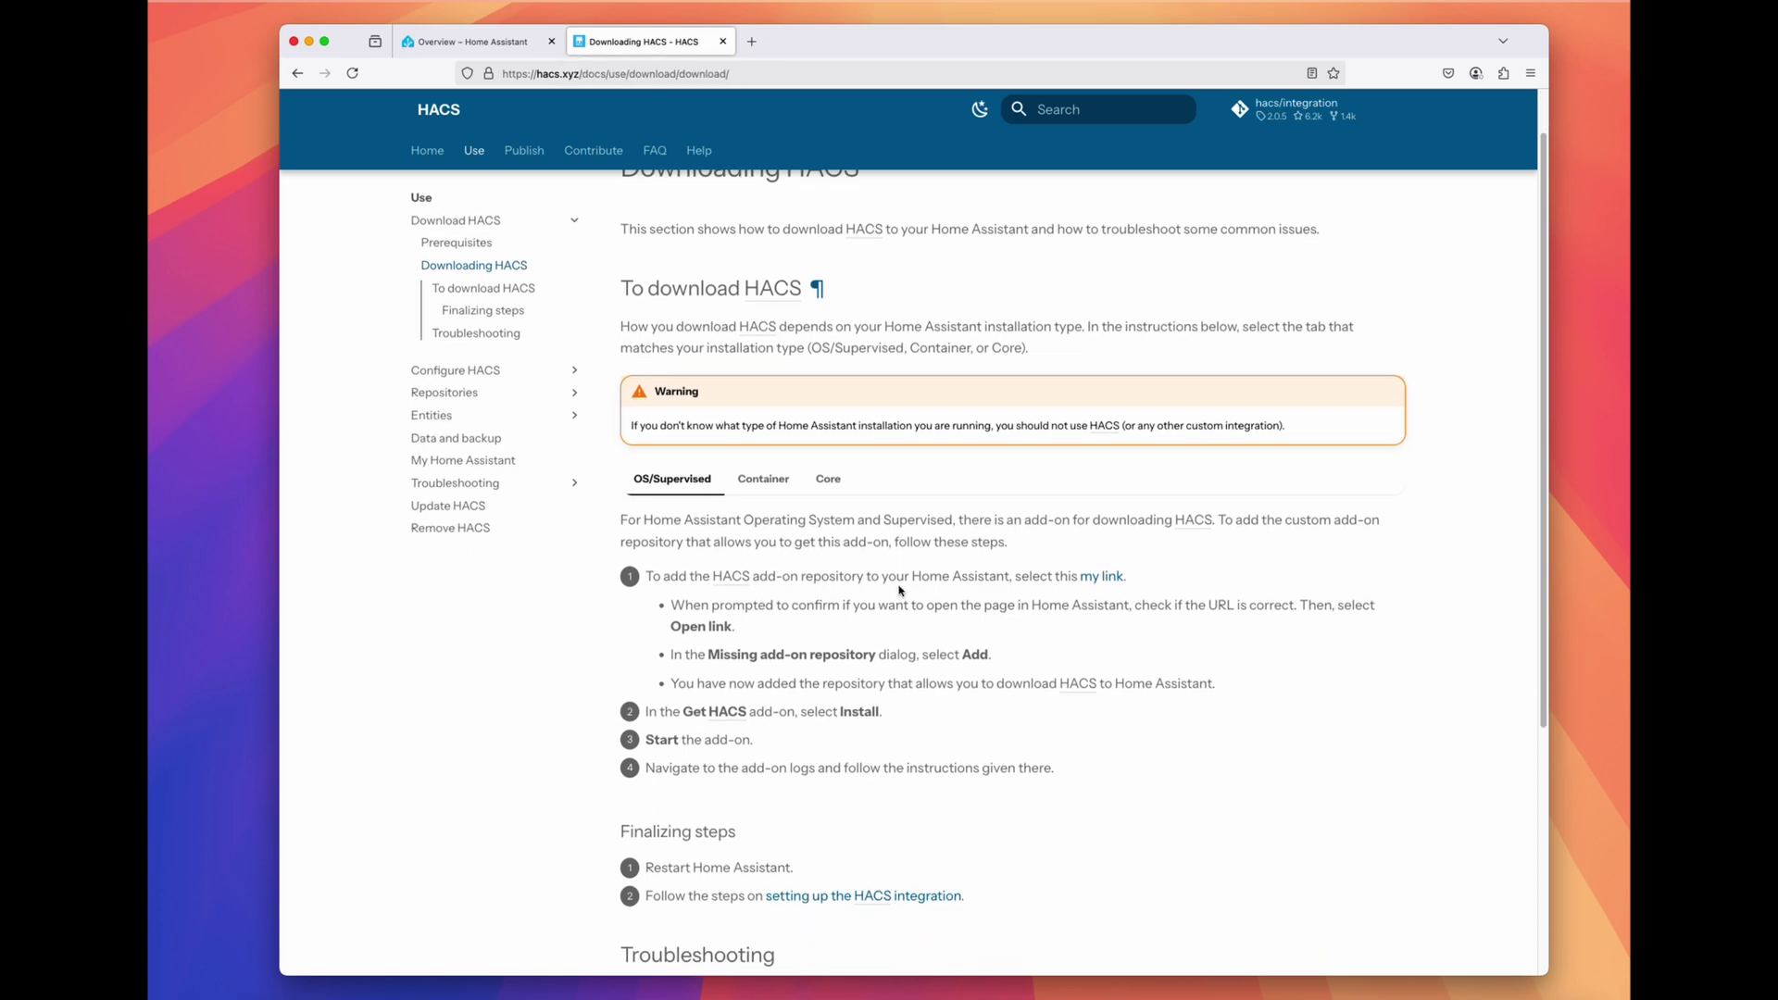
{"action": "left_click", "coordinate": [1093, 581]}
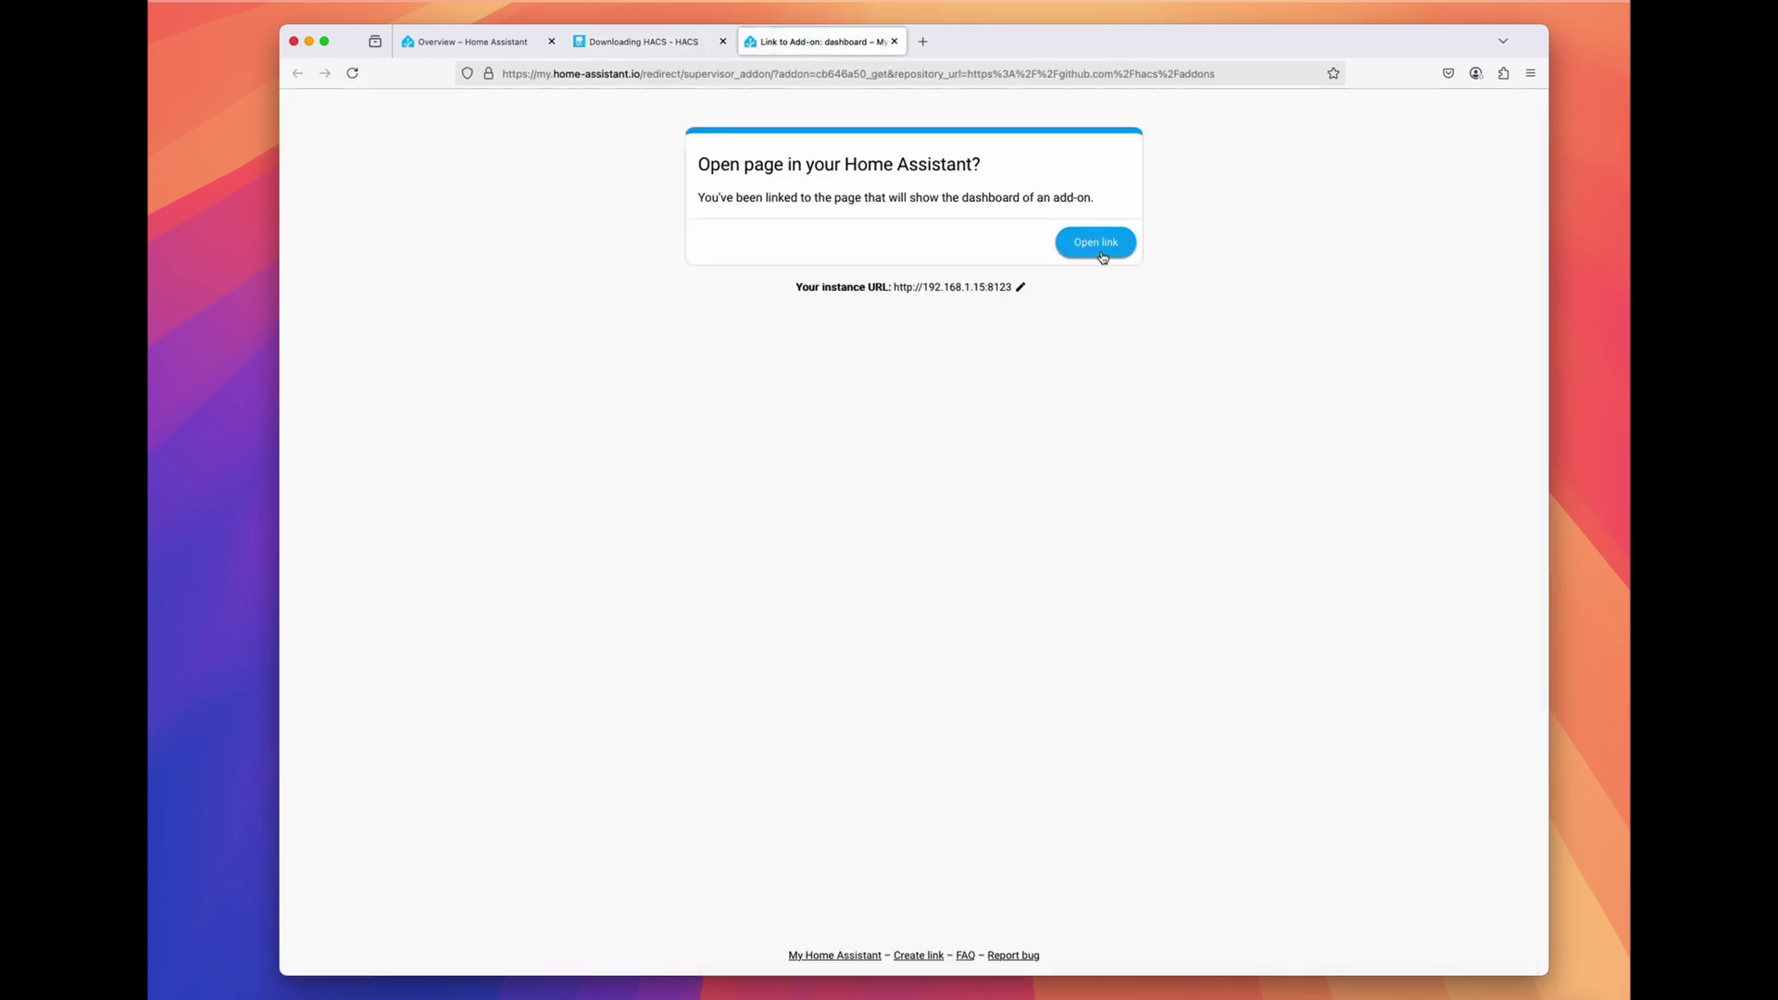
{"action": "left_click", "coordinate": [1020, 287]}
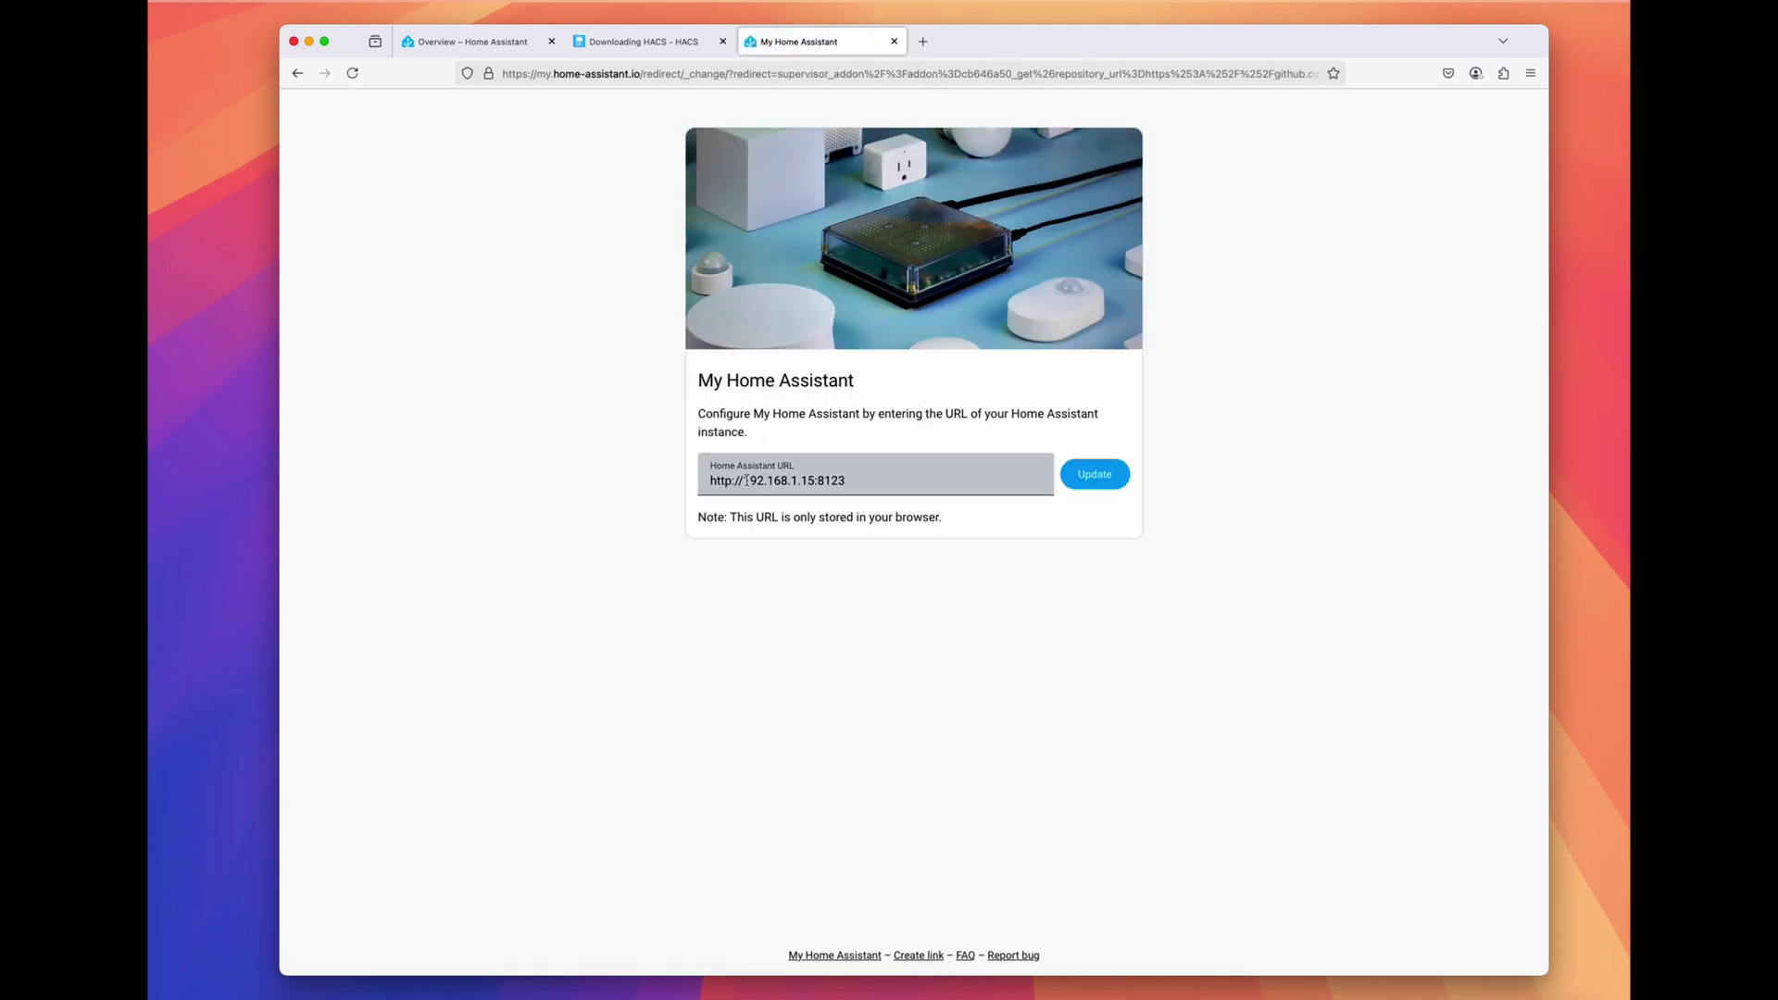
{"action": "left_click_drag", "start_coordinate": [746, 480], "coordinate": [783, 477]}
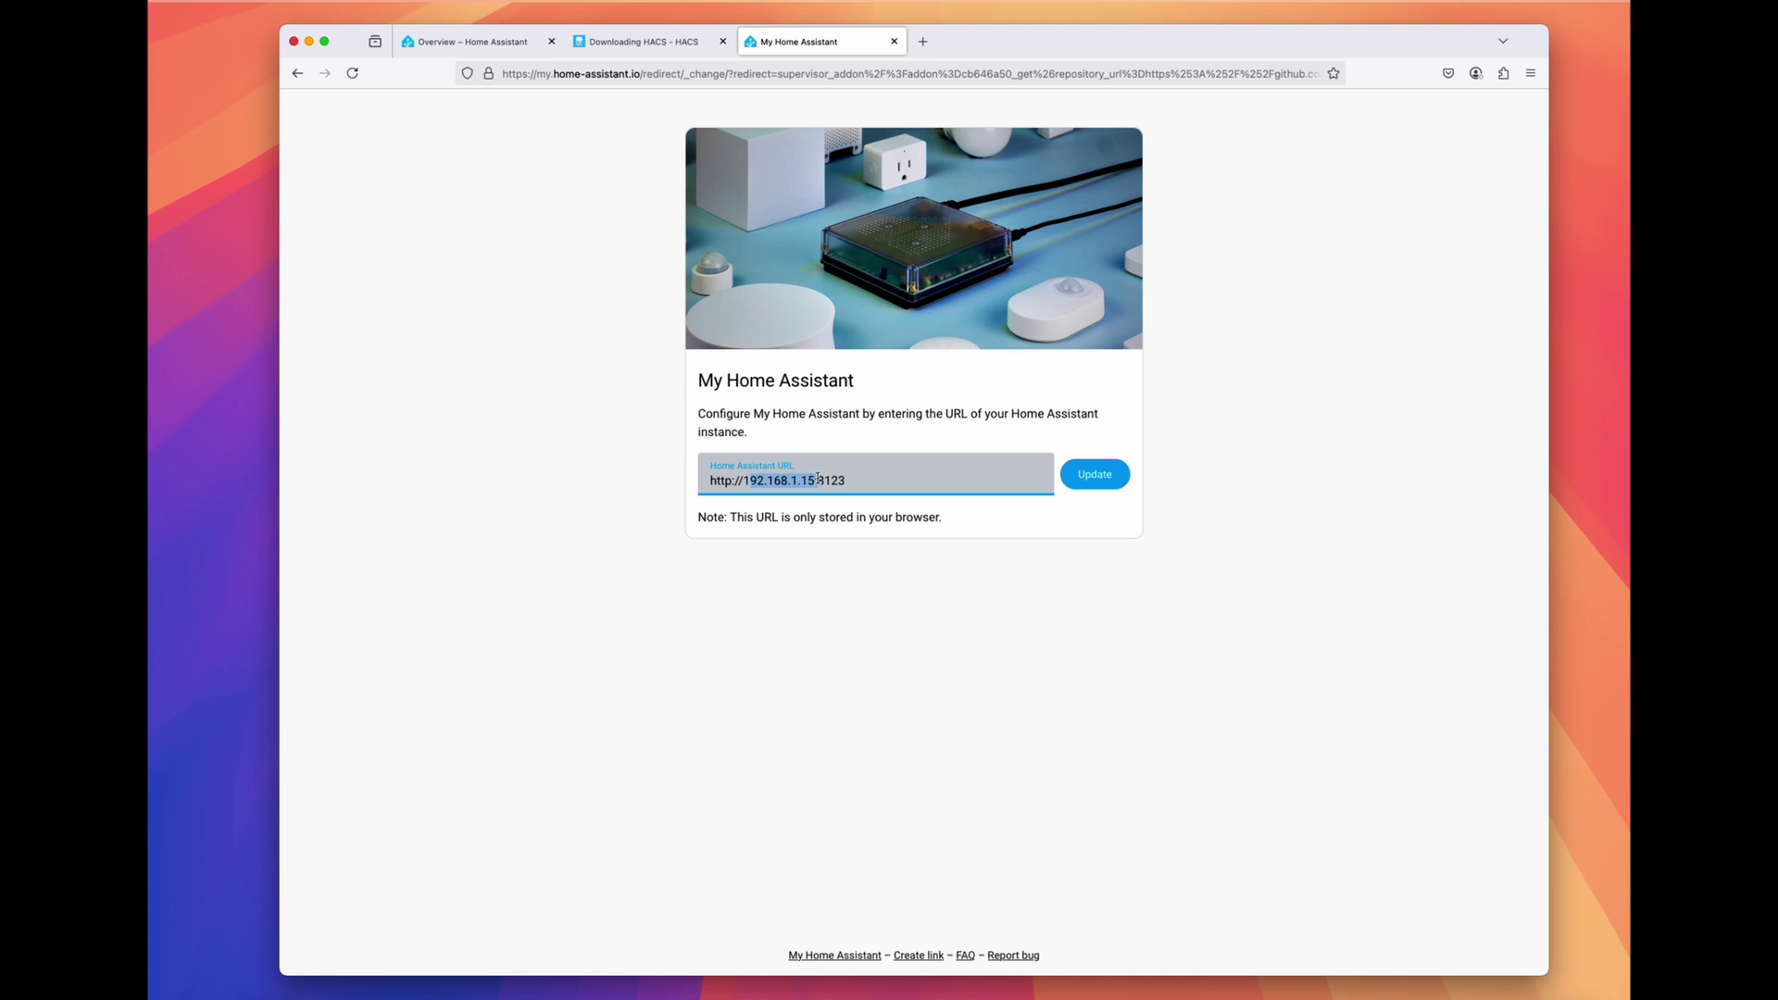
{"action": "left_click", "coordinate": [500, 43]}
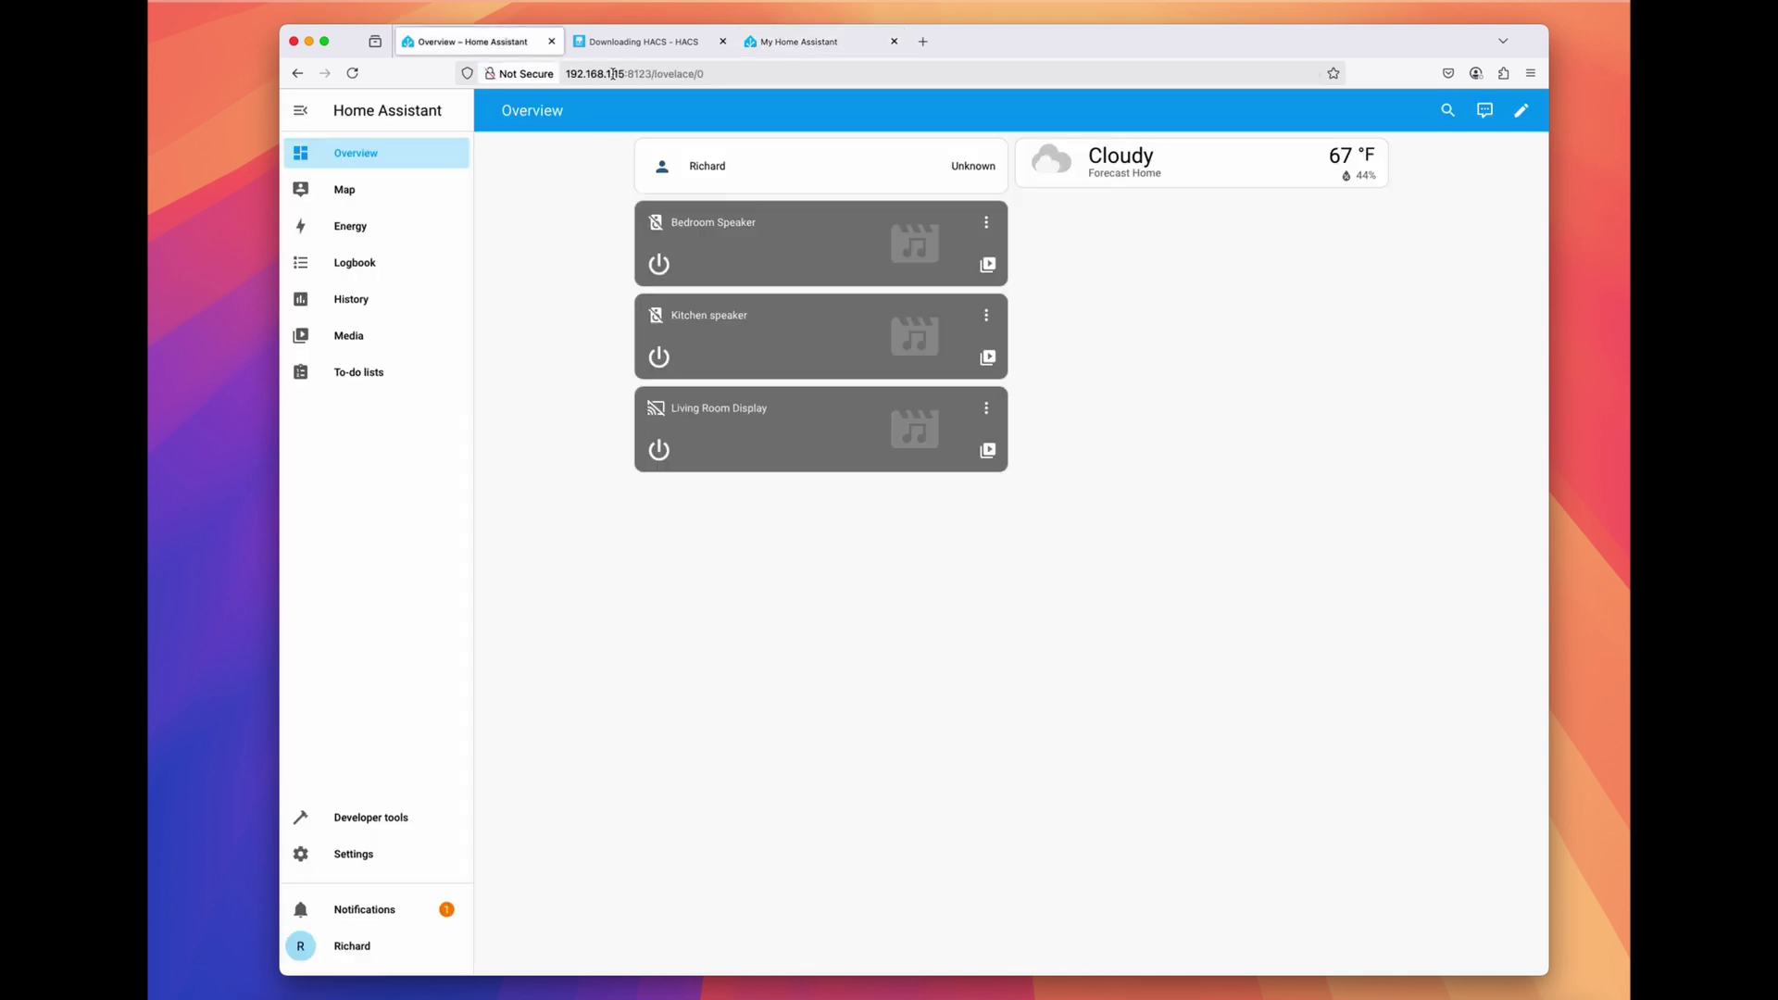
{"action": "left_click", "coordinate": [878, 42]}
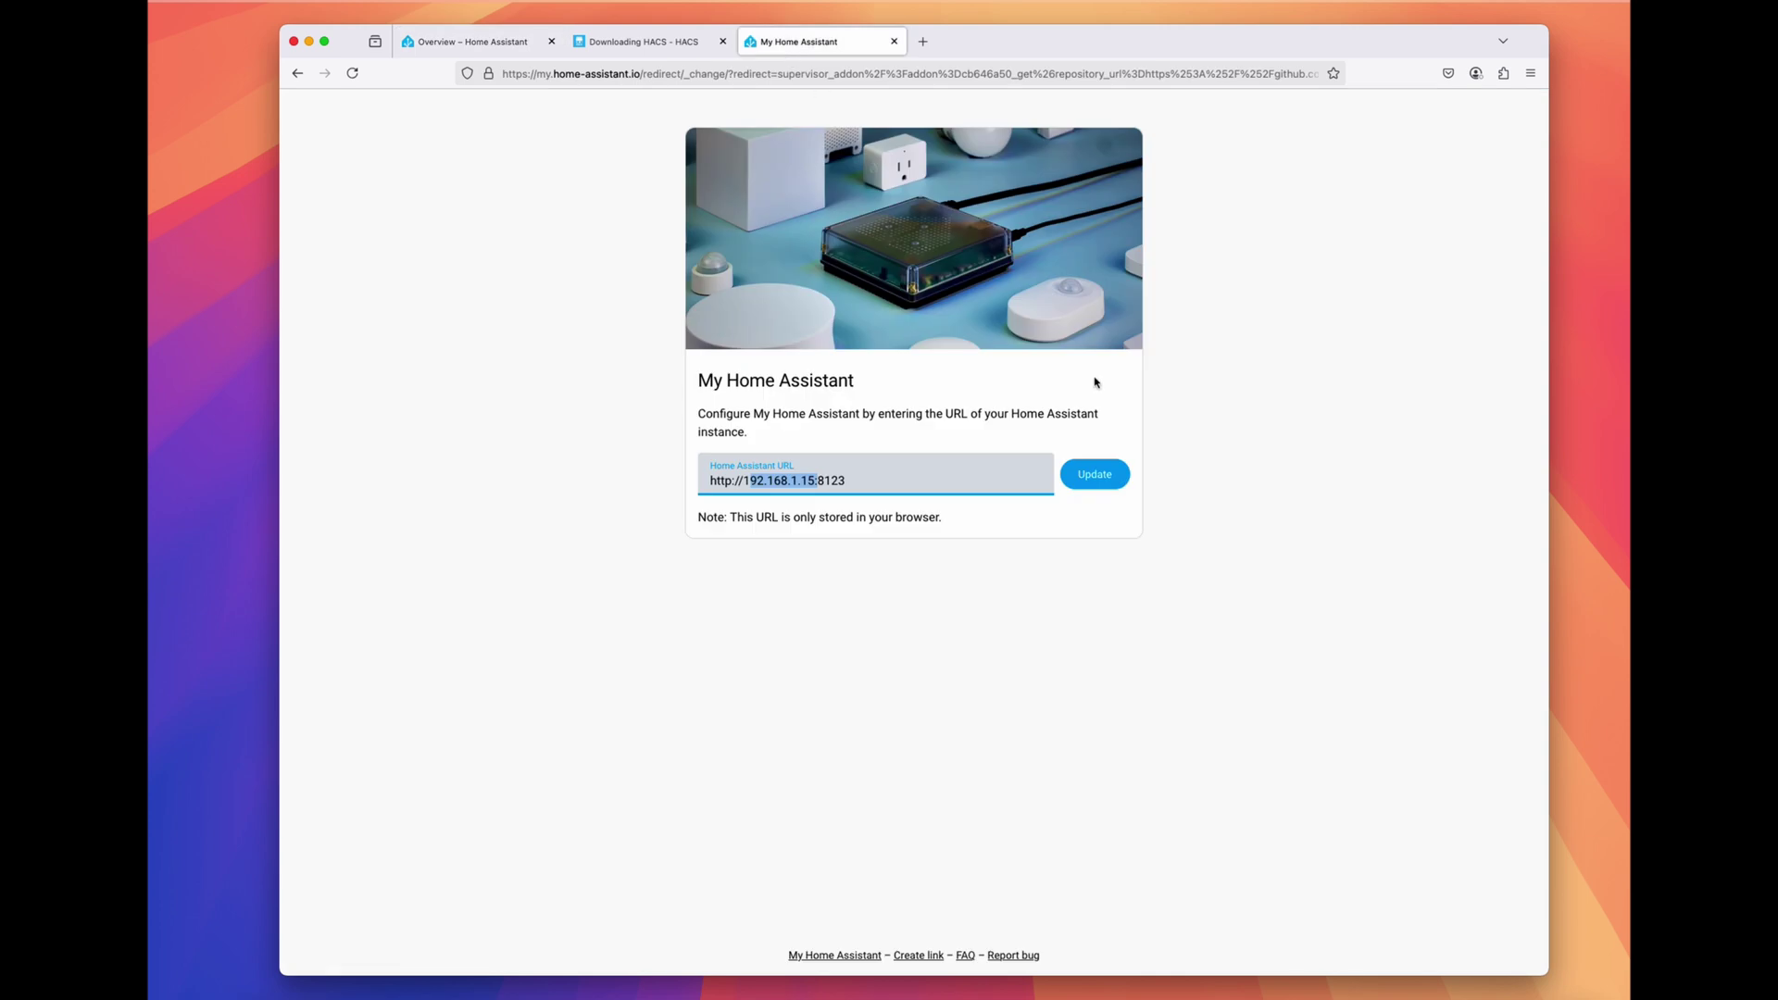
{"action": "left_click", "coordinate": [1095, 473]}
{"action": "left_click", "coordinate": [1098, 243]}
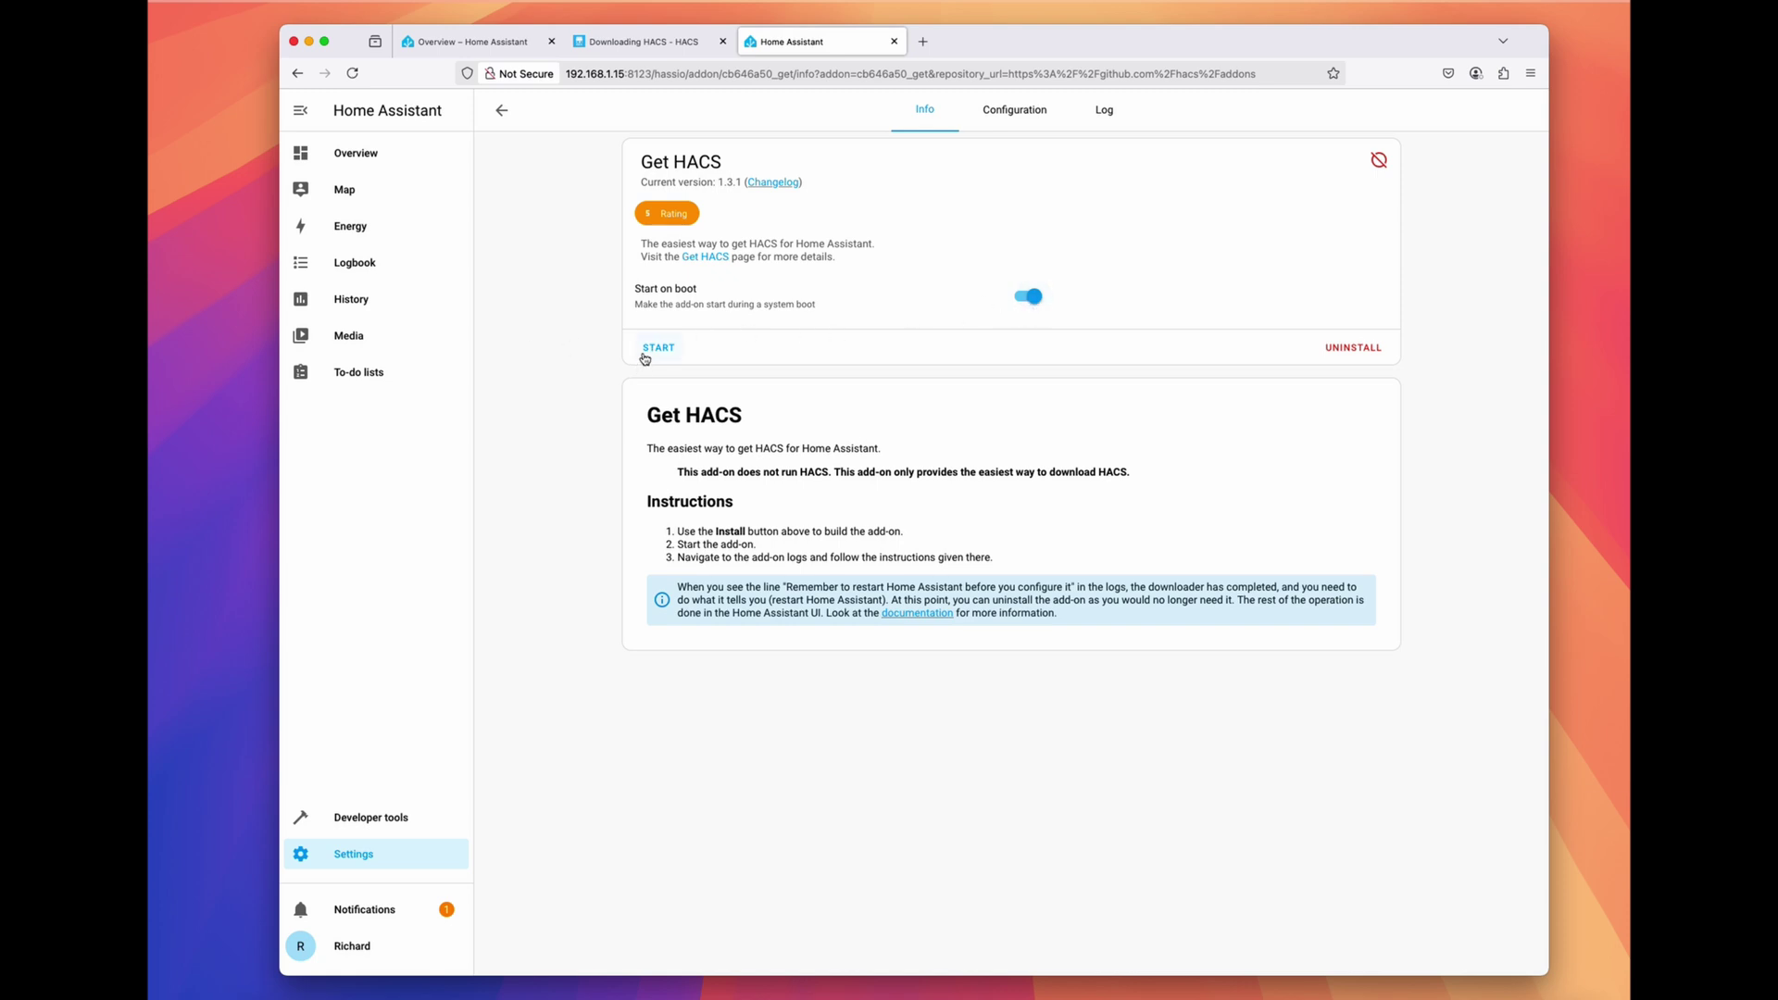
Step: Search for HACS under Devices & services and select it as the new integration
{"action": "left_click", "coordinate": [402, 857]}
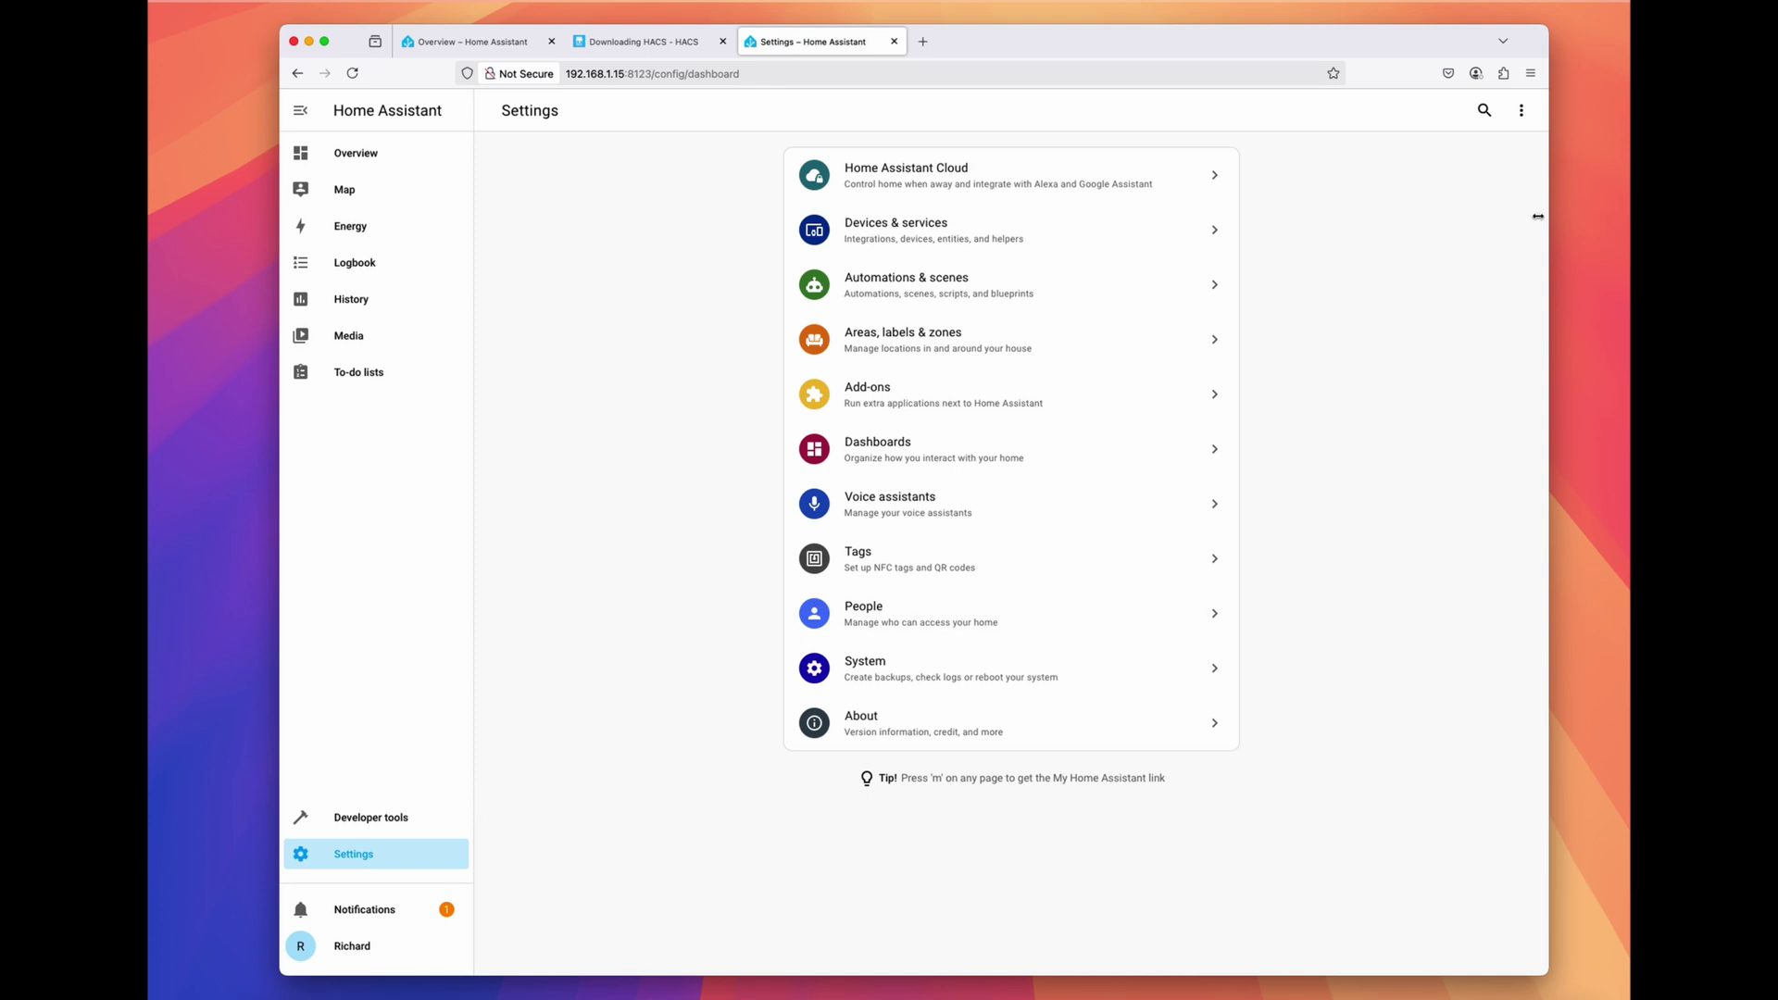
{"action": "left_click", "coordinate": [877, 243]}
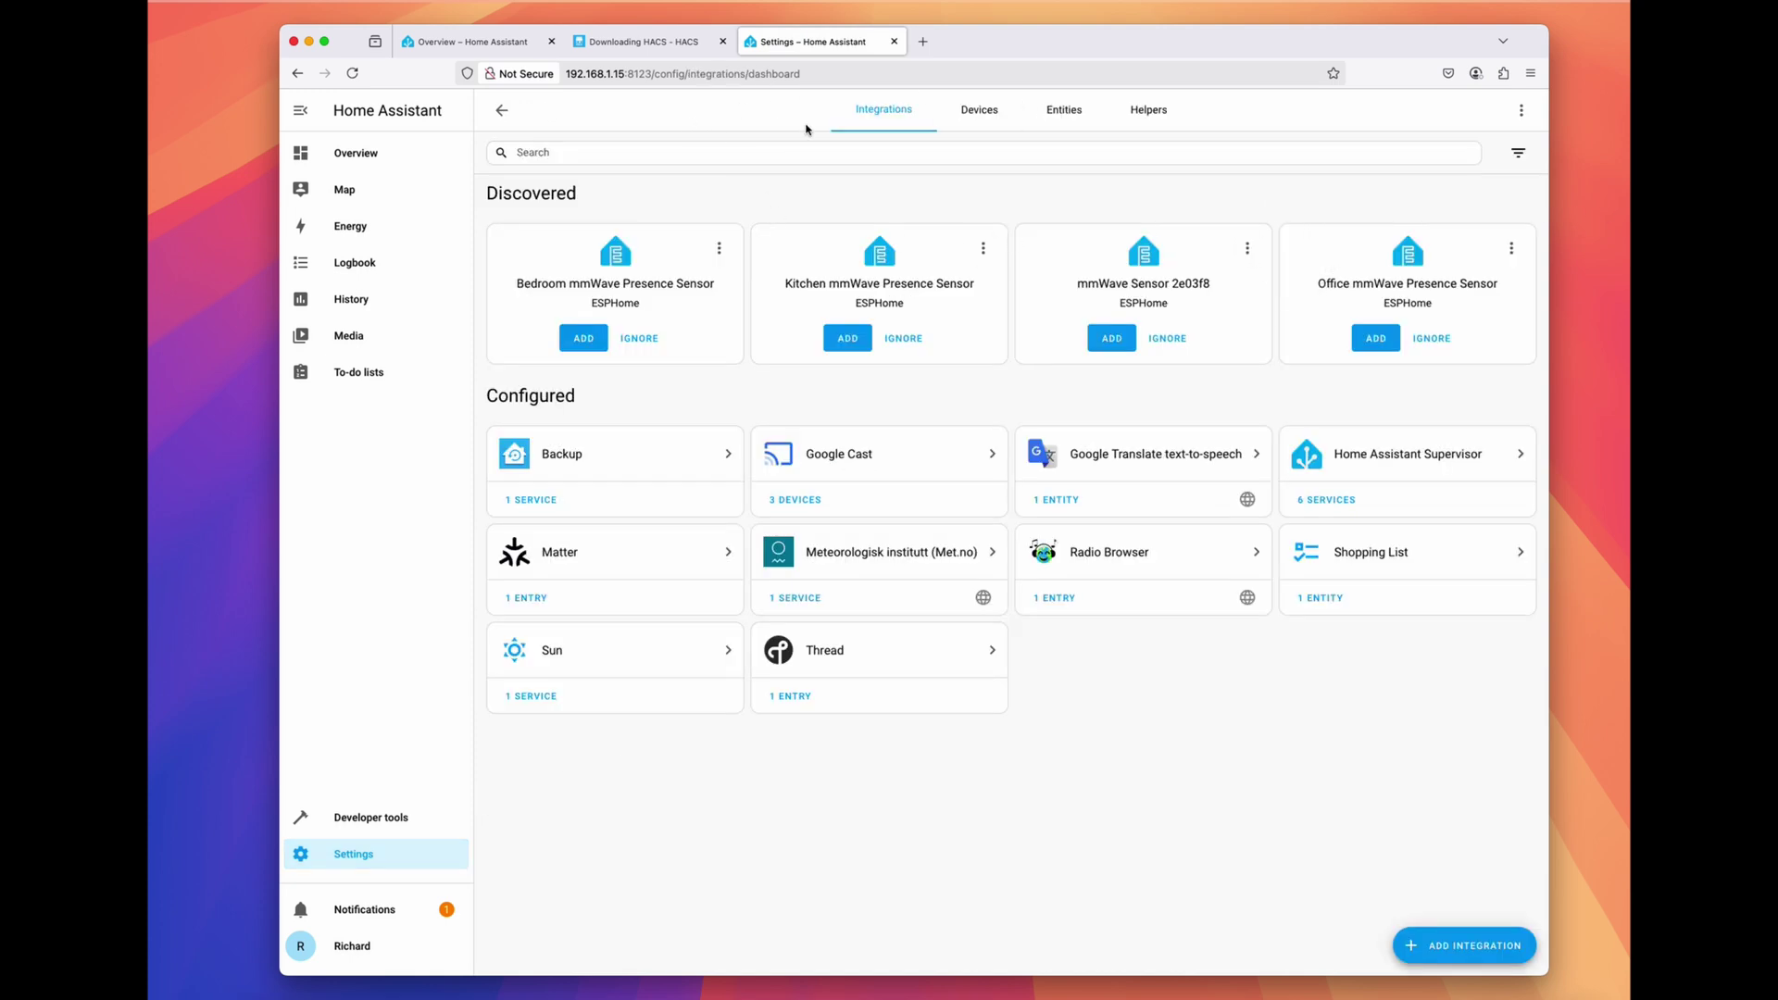
{"action": "left_click", "coordinate": [1473, 945]}
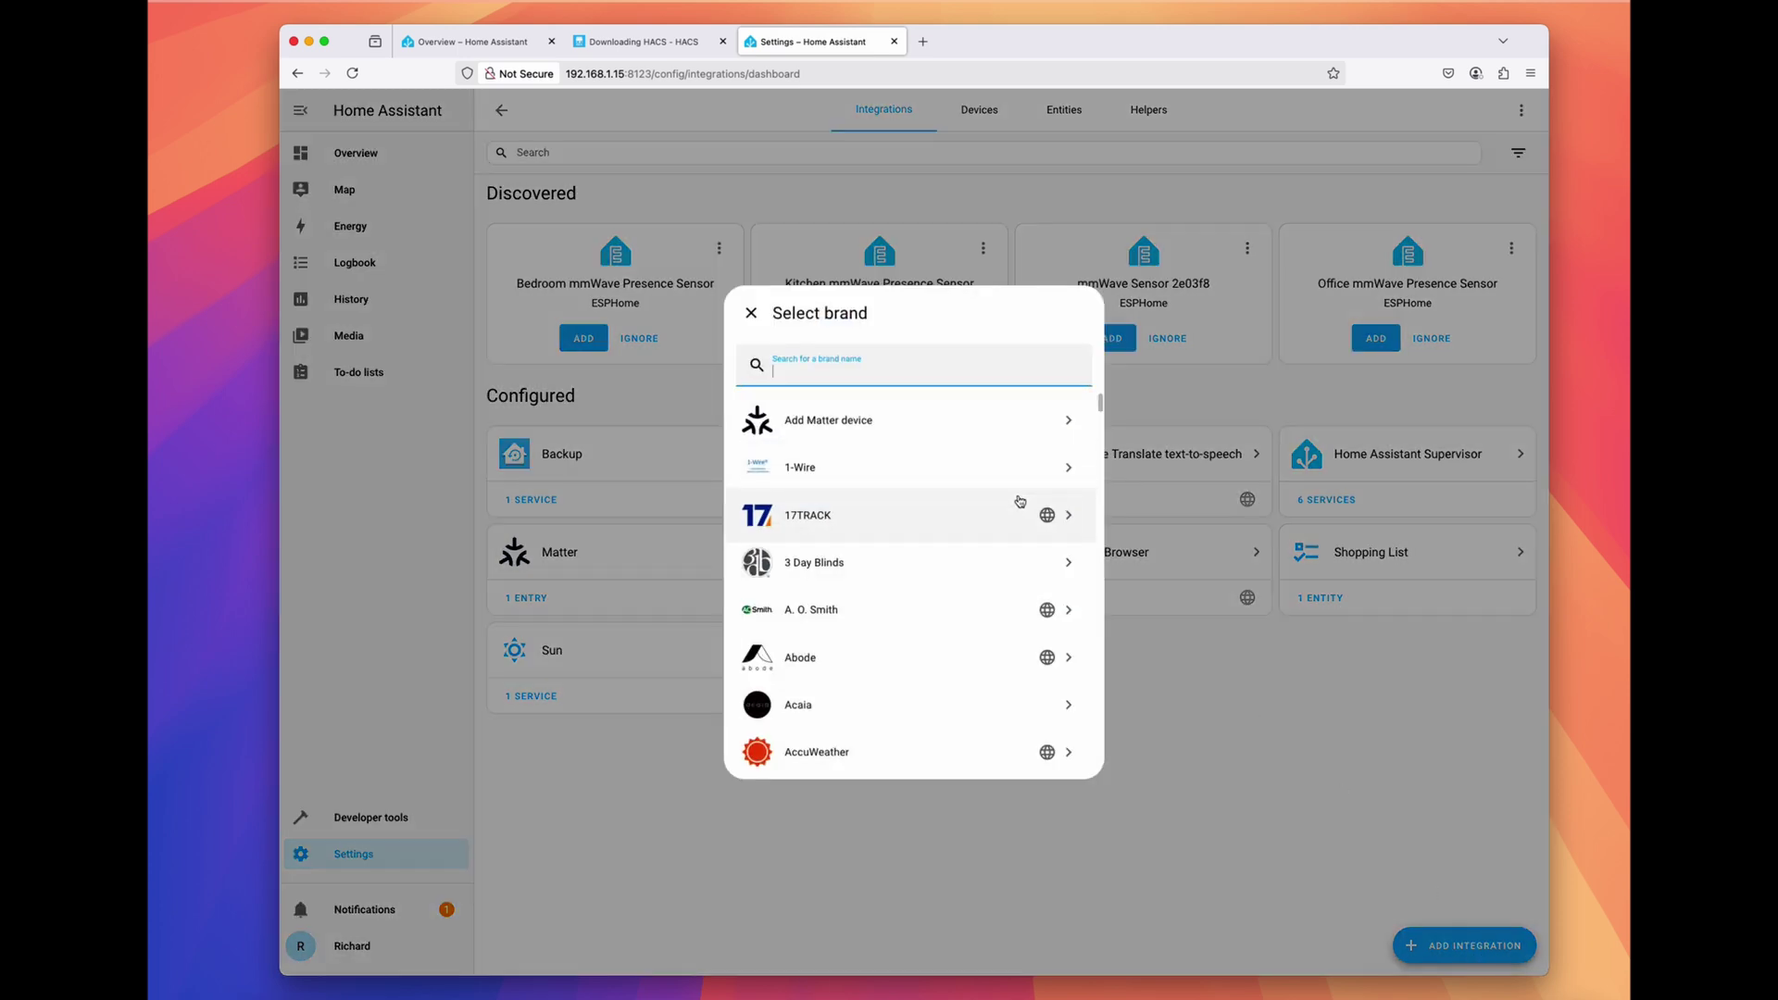
{"action": "type", "text": "HACS"}
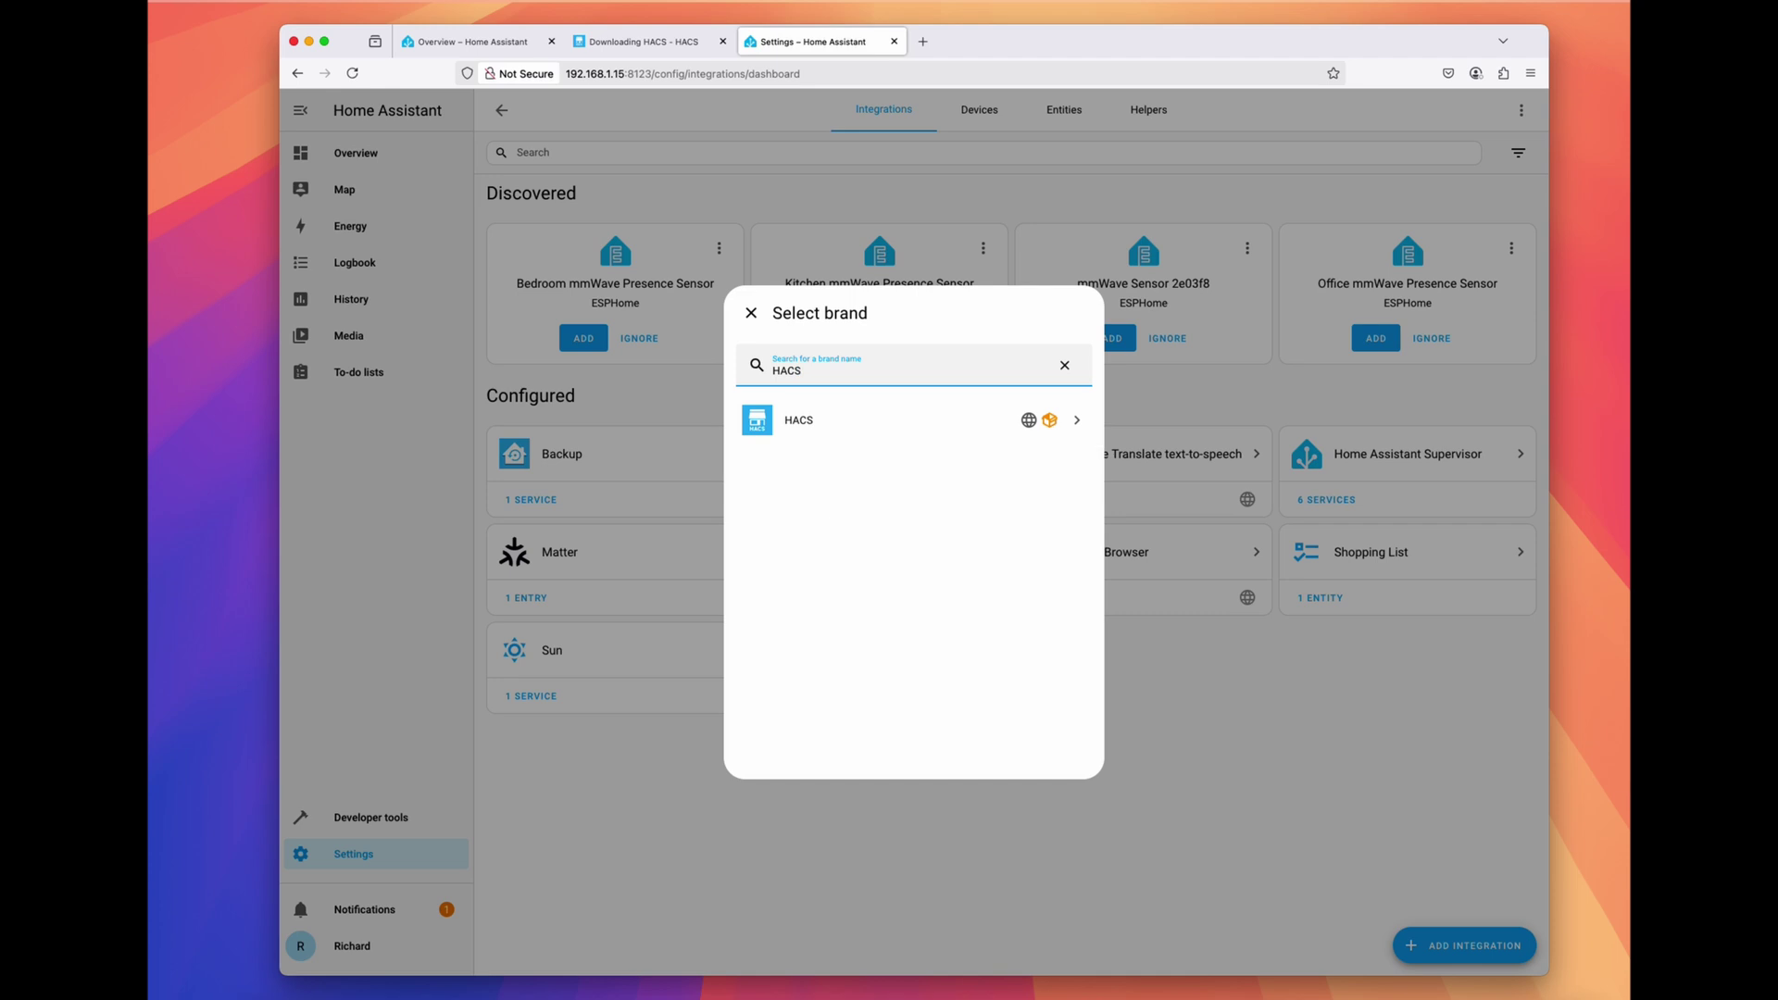
{"action": "left_click", "coordinate": [894, 417]}
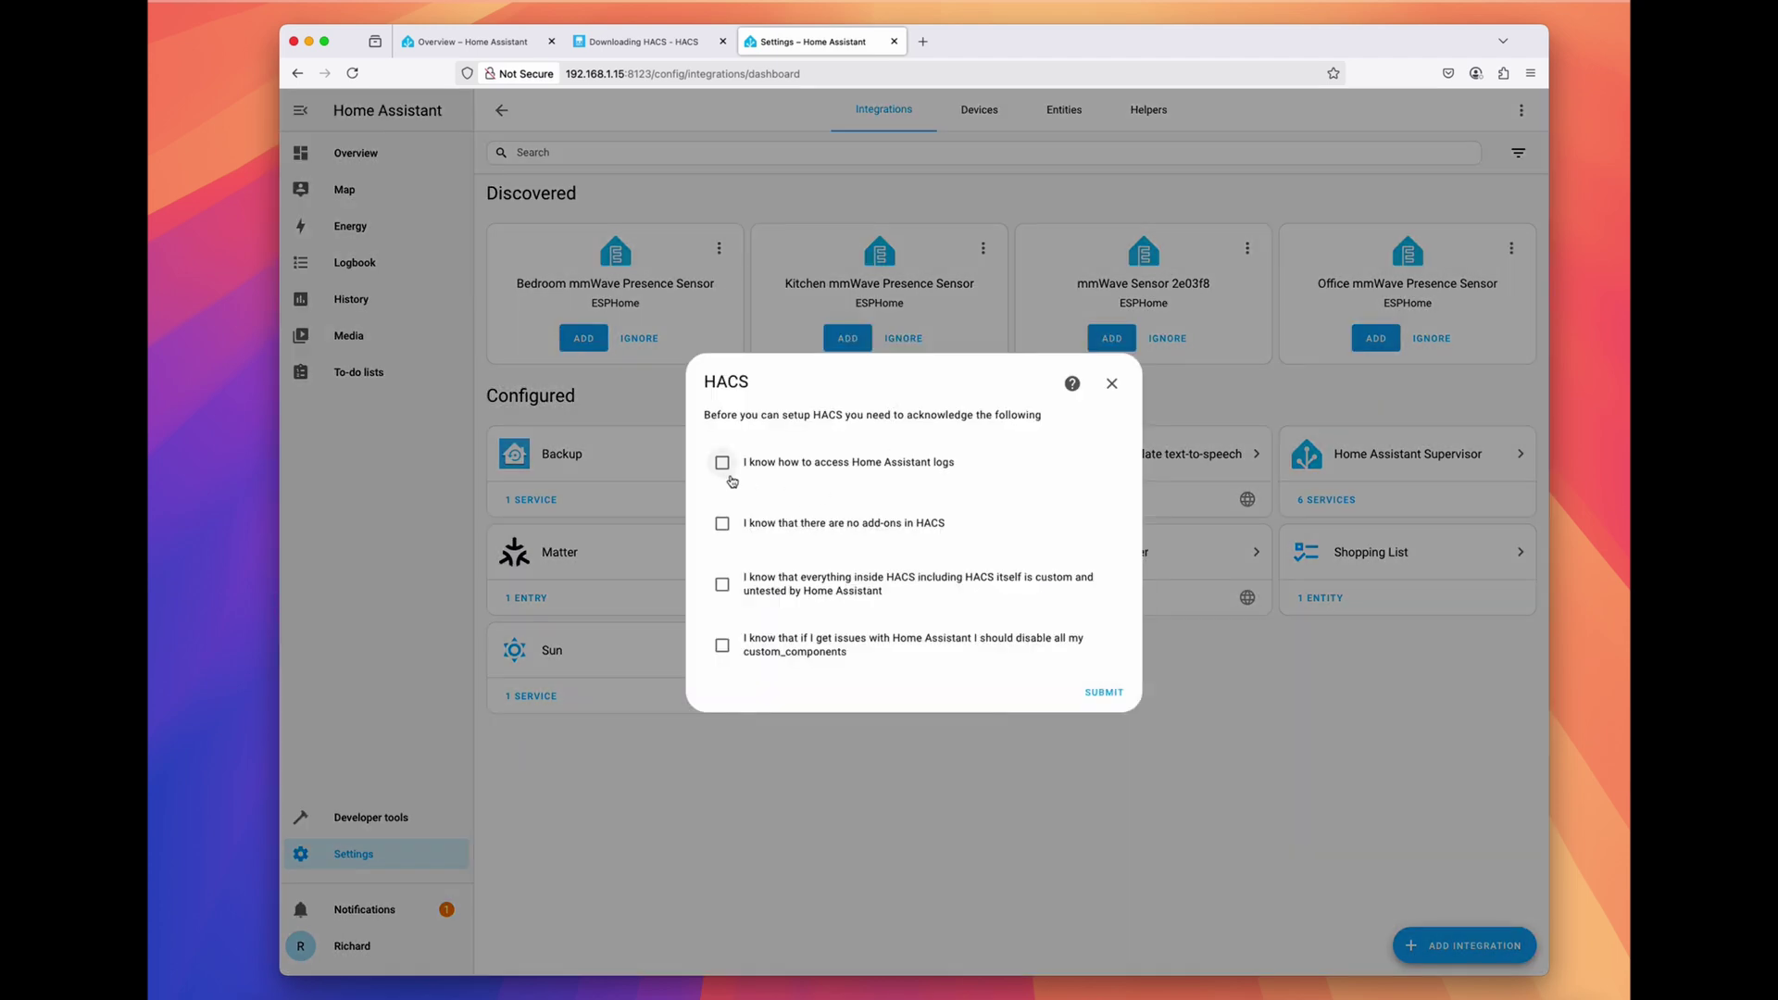
Step: Accept all four HACS acknowledgements and submit, then bring up options for the GitHub link
{"action": "left_click", "coordinate": [723, 462]}
{"action": "left_click", "coordinate": [722, 524]}
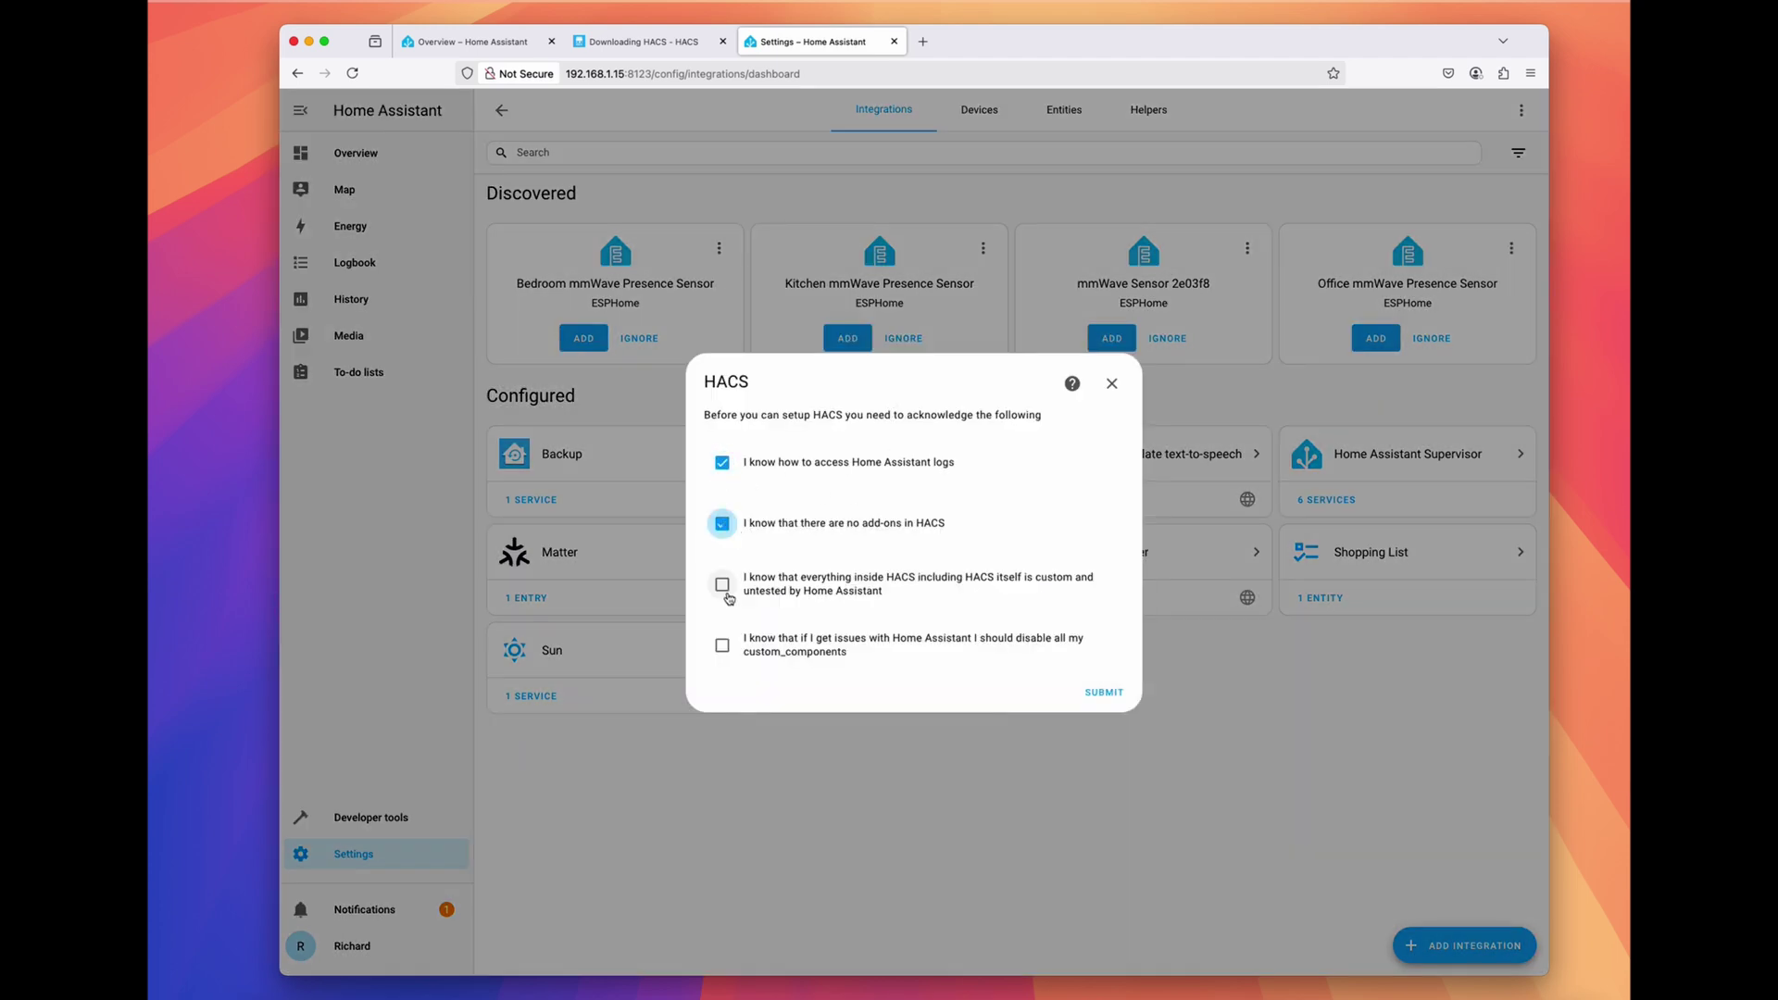
{"action": "left_click", "coordinate": [723, 585]}
{"action": "left_click", "coordinate": [722, 645]}
{"action": "left_click", "coordinate": [1099, 692]}
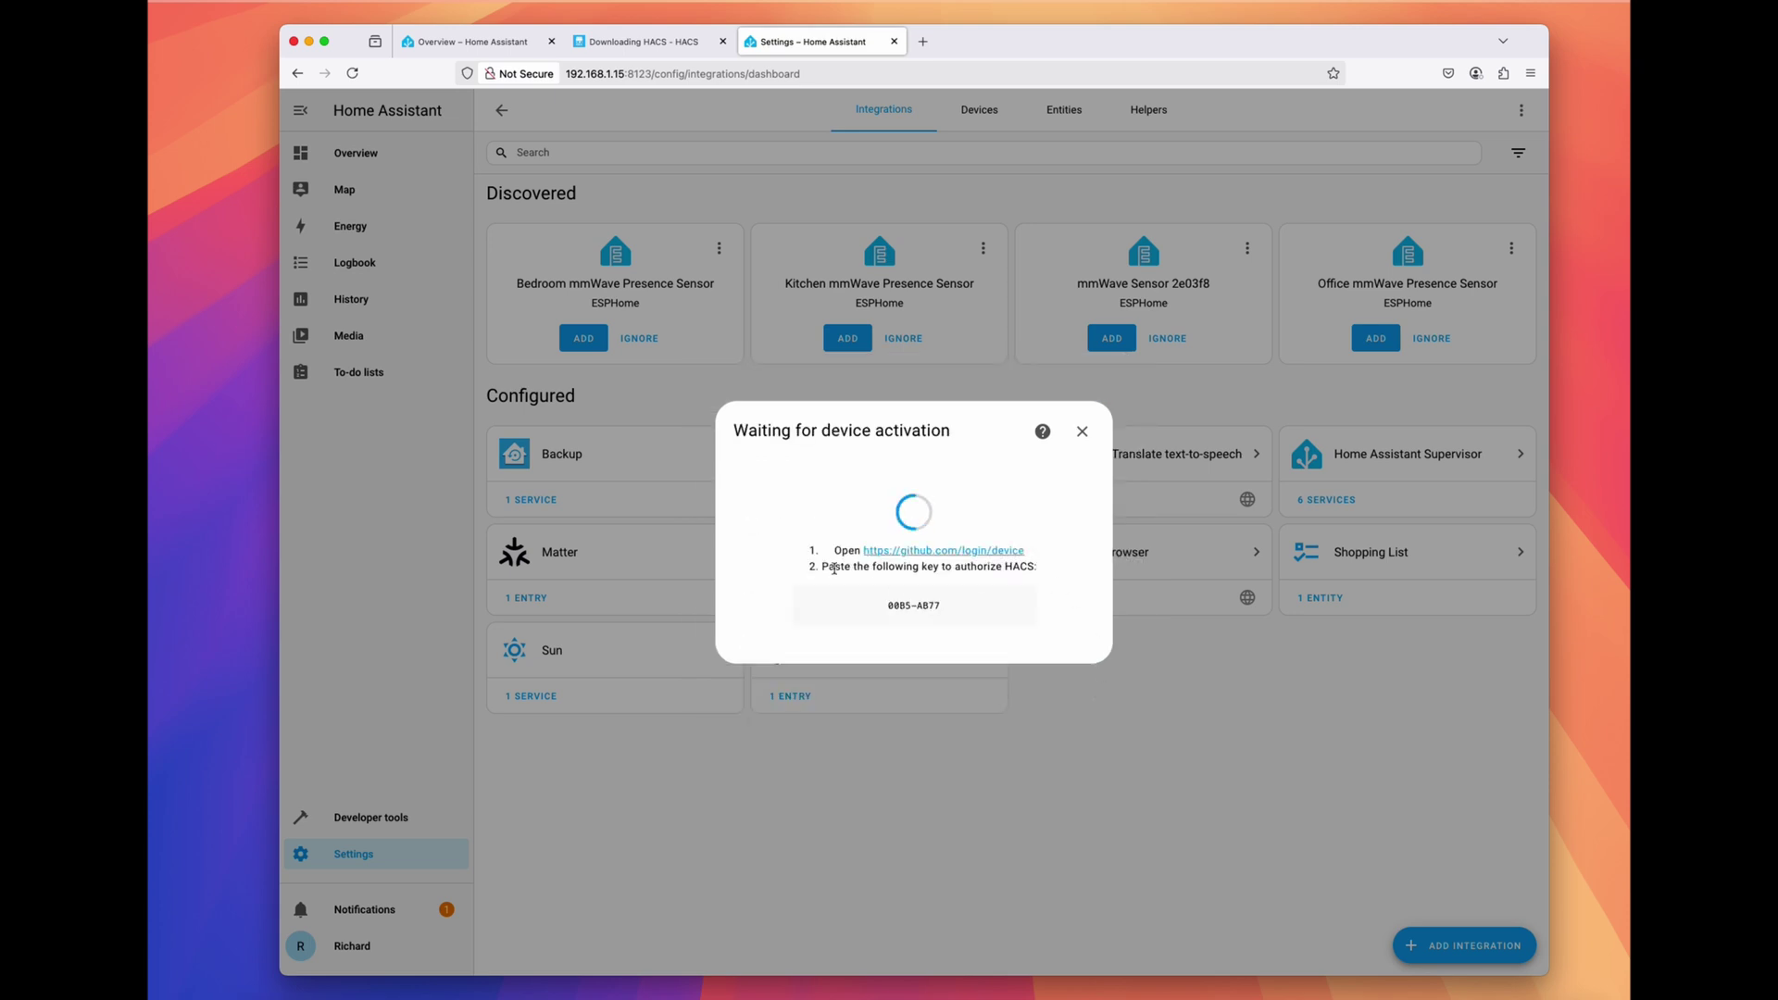
{"action": "right_click", "coordinate": [945, 550]}
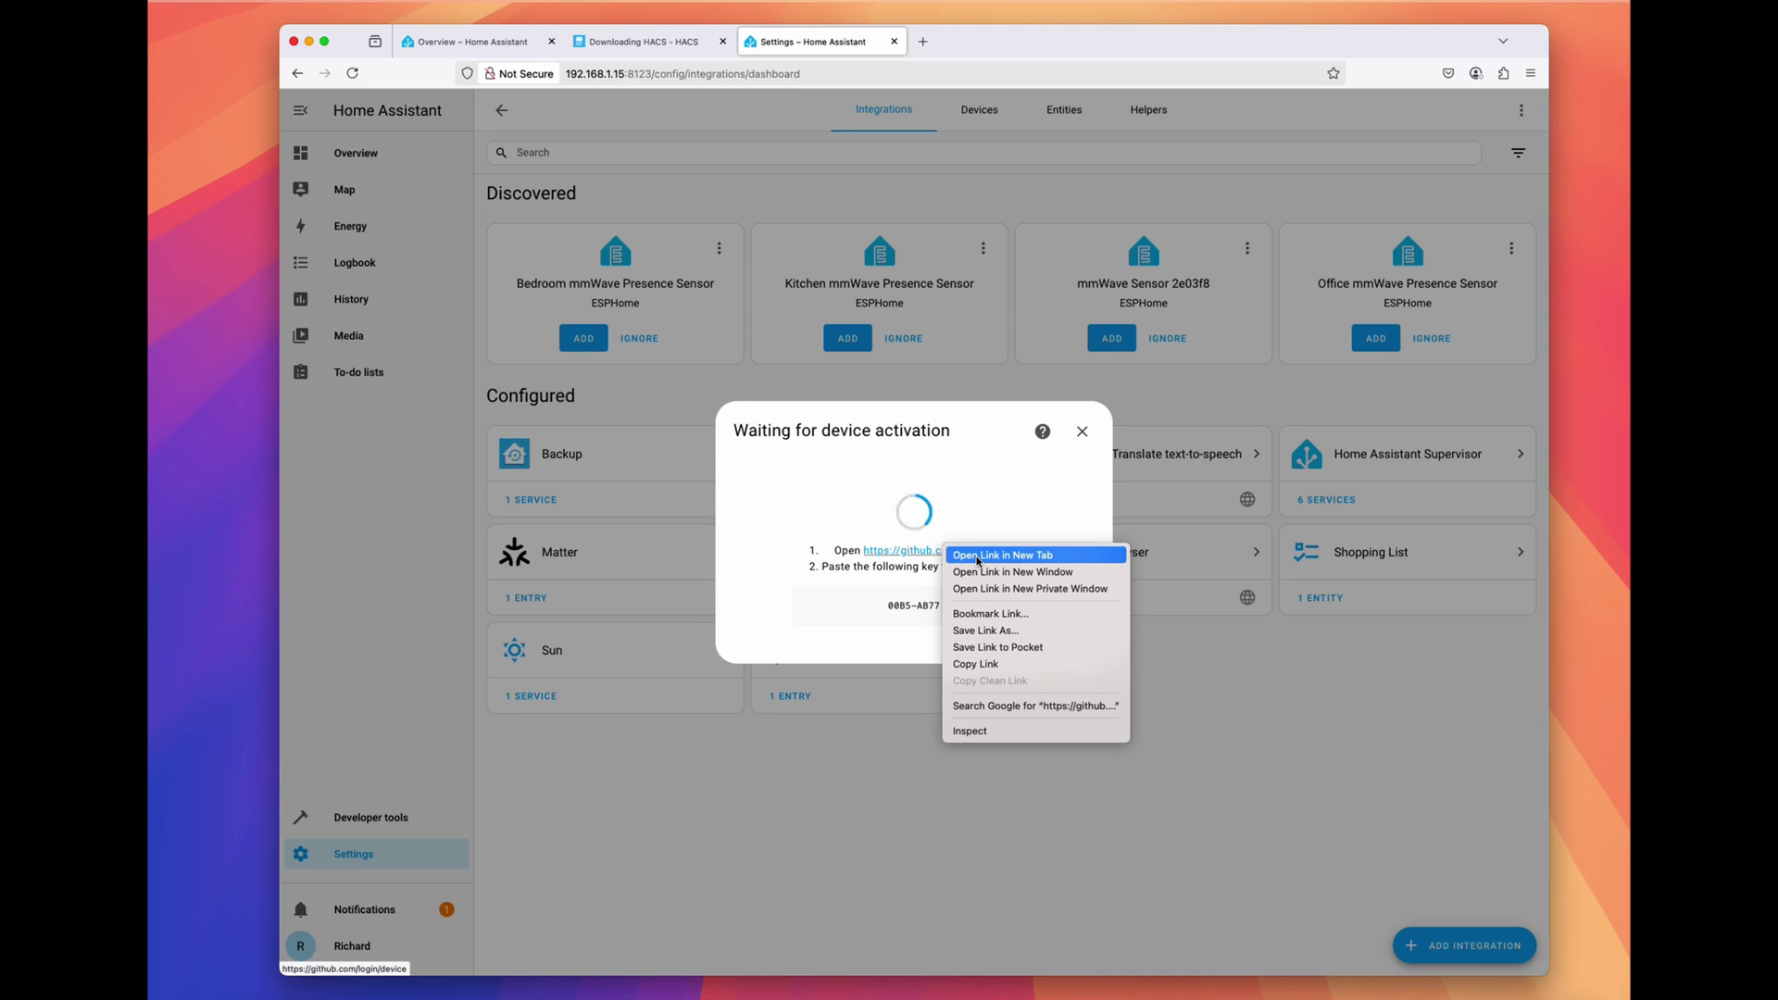
Step: Open the GitHub device activation page in a new tab and continue with the signed-in account
{"action": "left_click", "coordinate": [1003, 554]}
{"action": "left_click", "coordinate": [953, 41]}
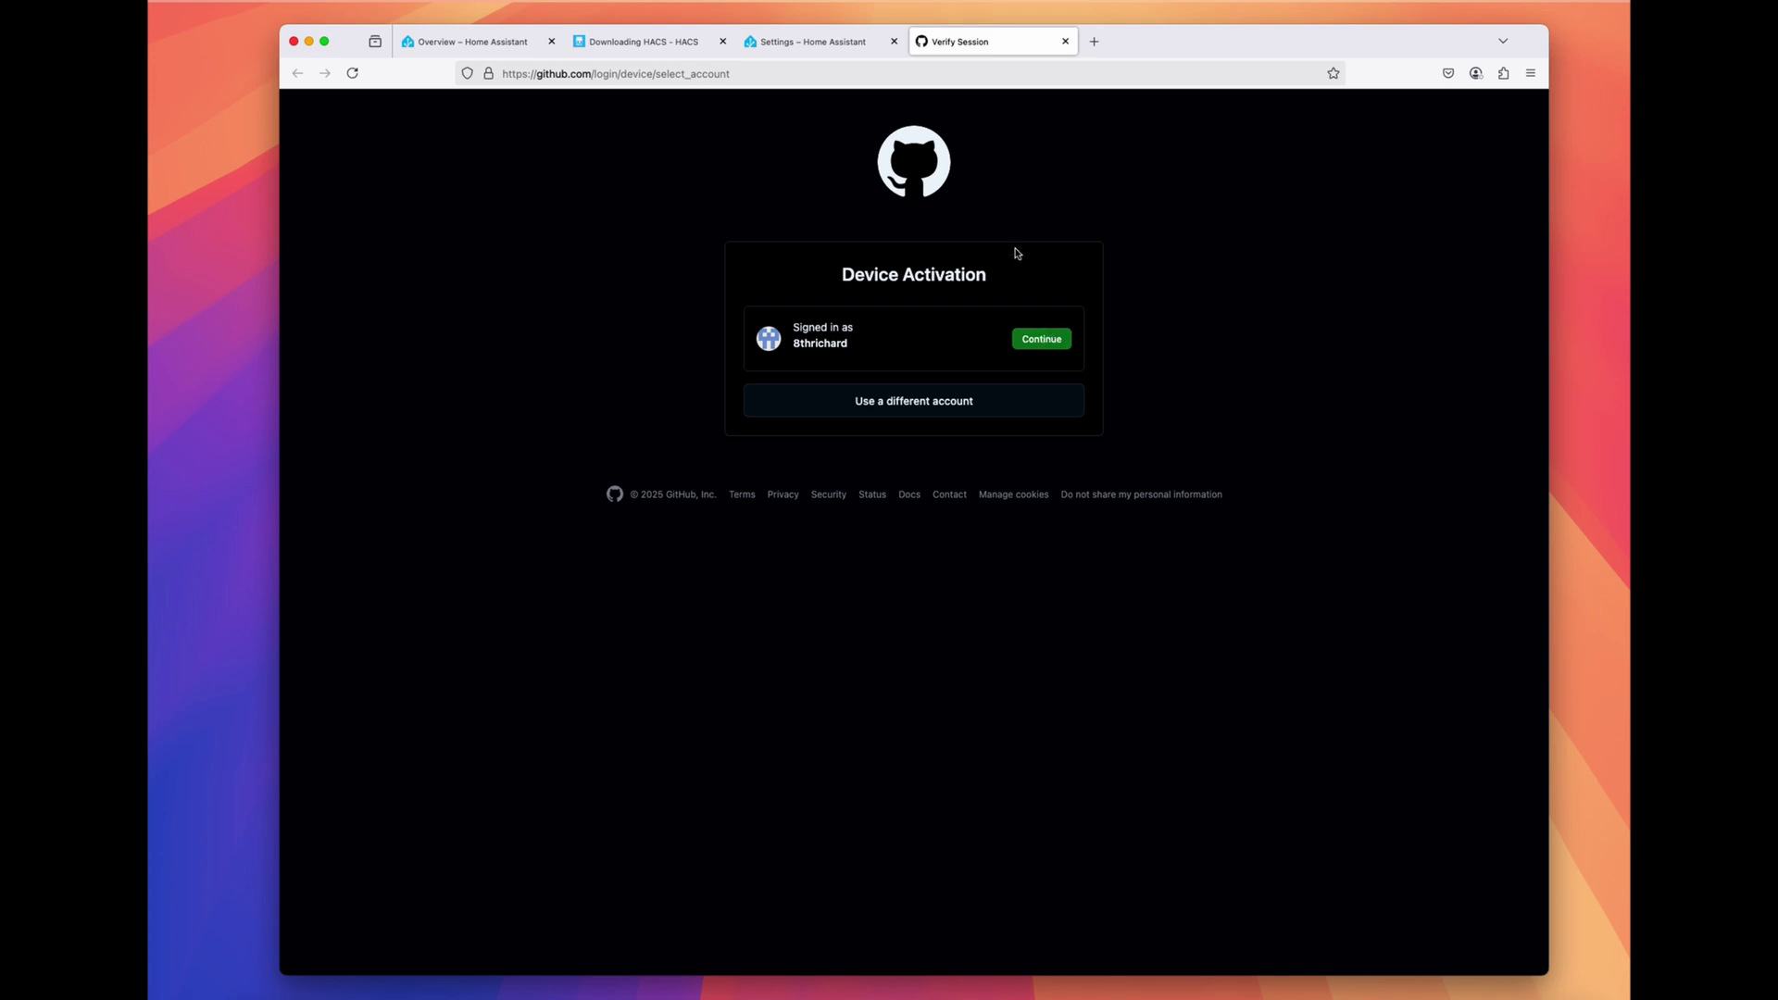
{"action": "left_click", "coordinate": [1042, 340]}
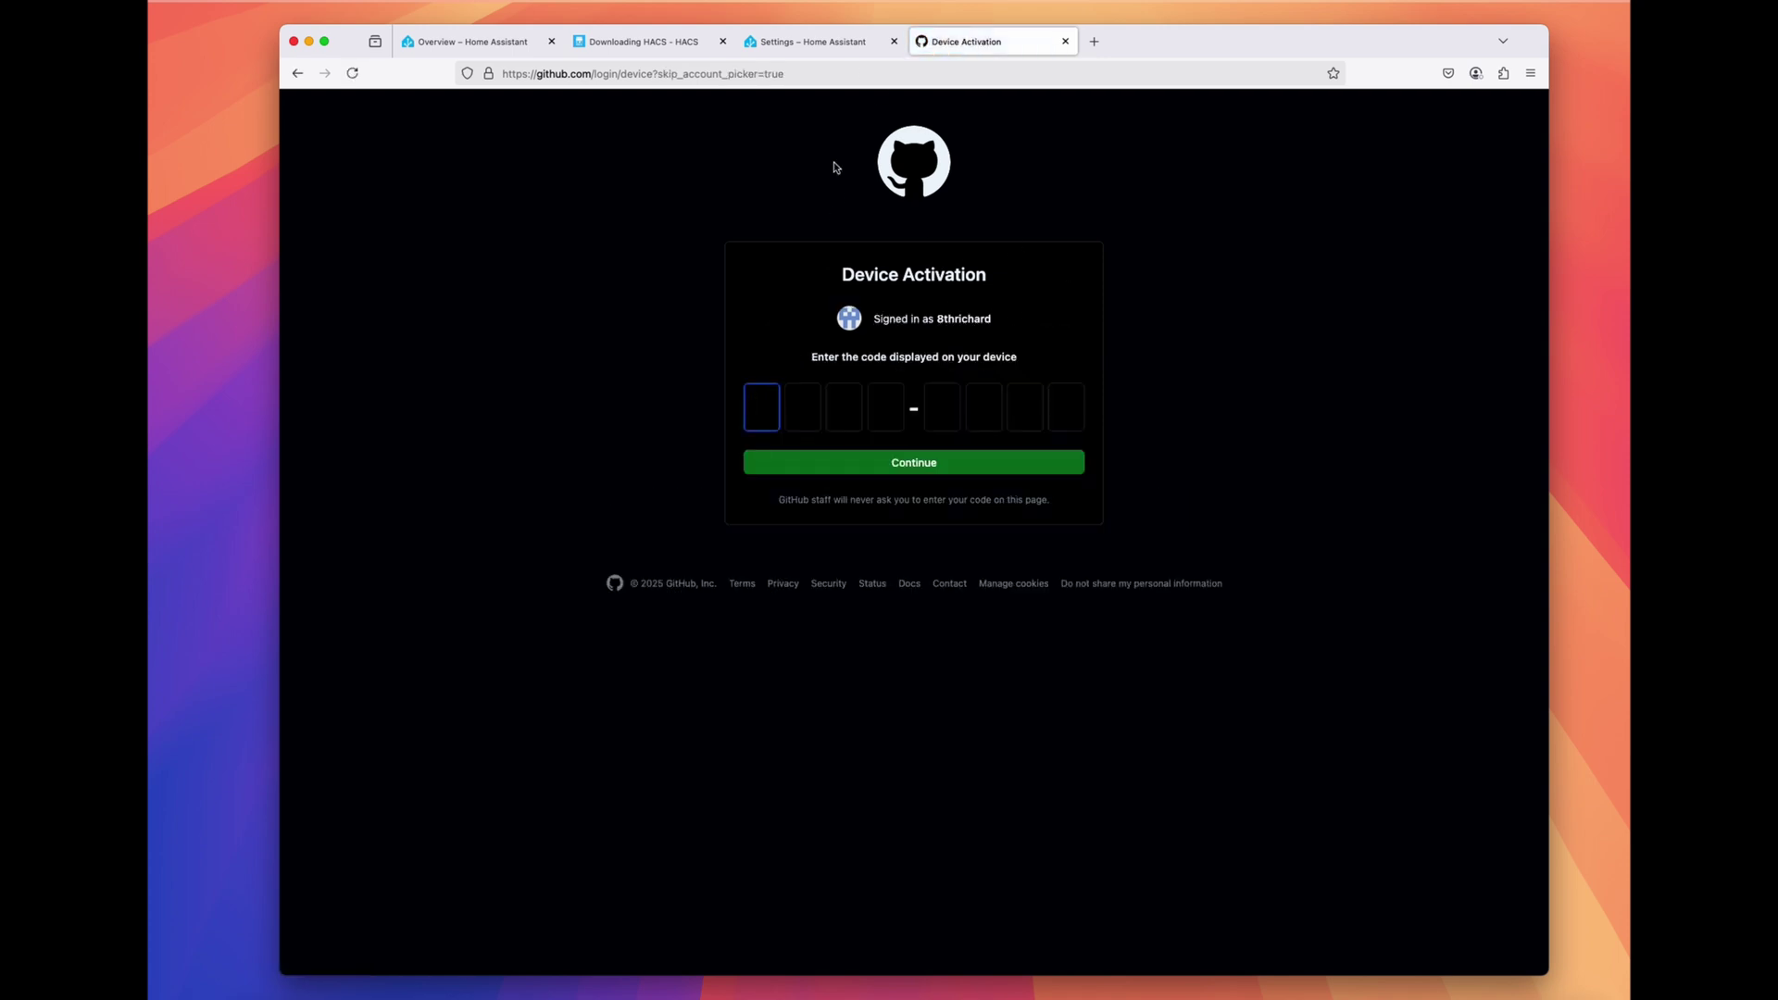
Step: Copy Home Assistant's activation code into GitHub, submit it, and authorize HACS
{"action": "left_click", "coordinate": [884, 44]}
{"action": "triple_click", "coordinate": [914, 611]}
{"action": "key", "text": "super+c"}
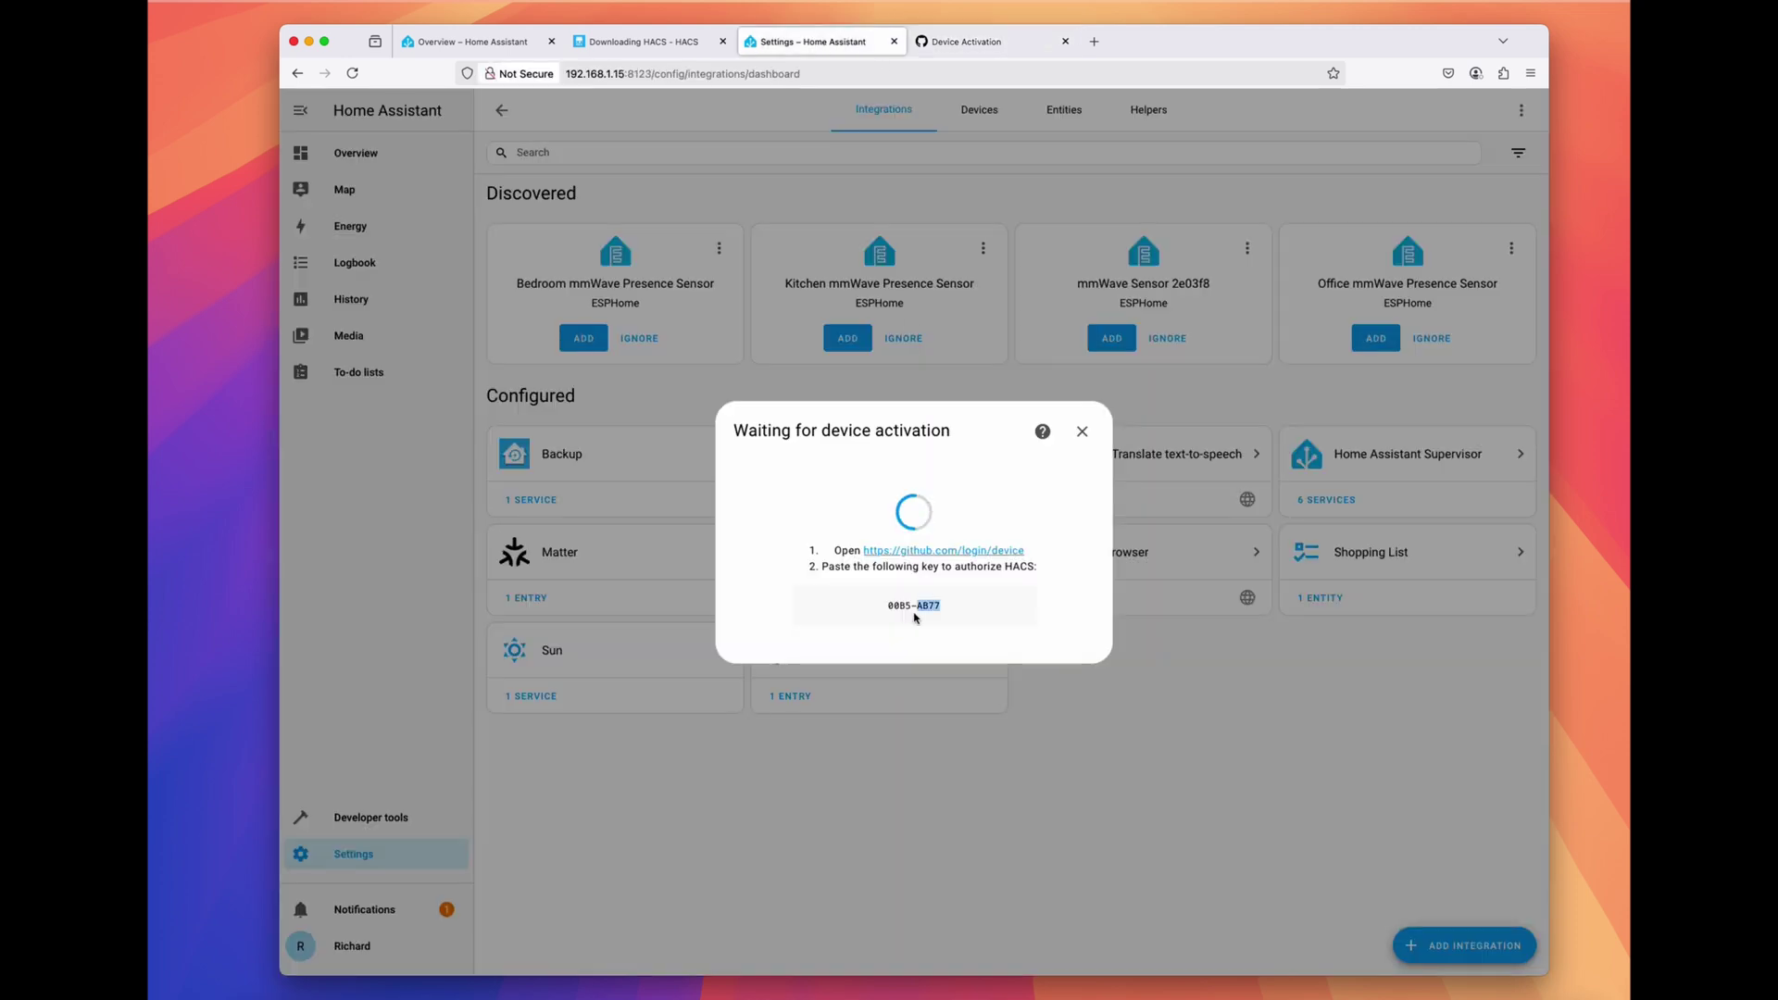
{"action": "left_click", "coordinate": [967, 41]}
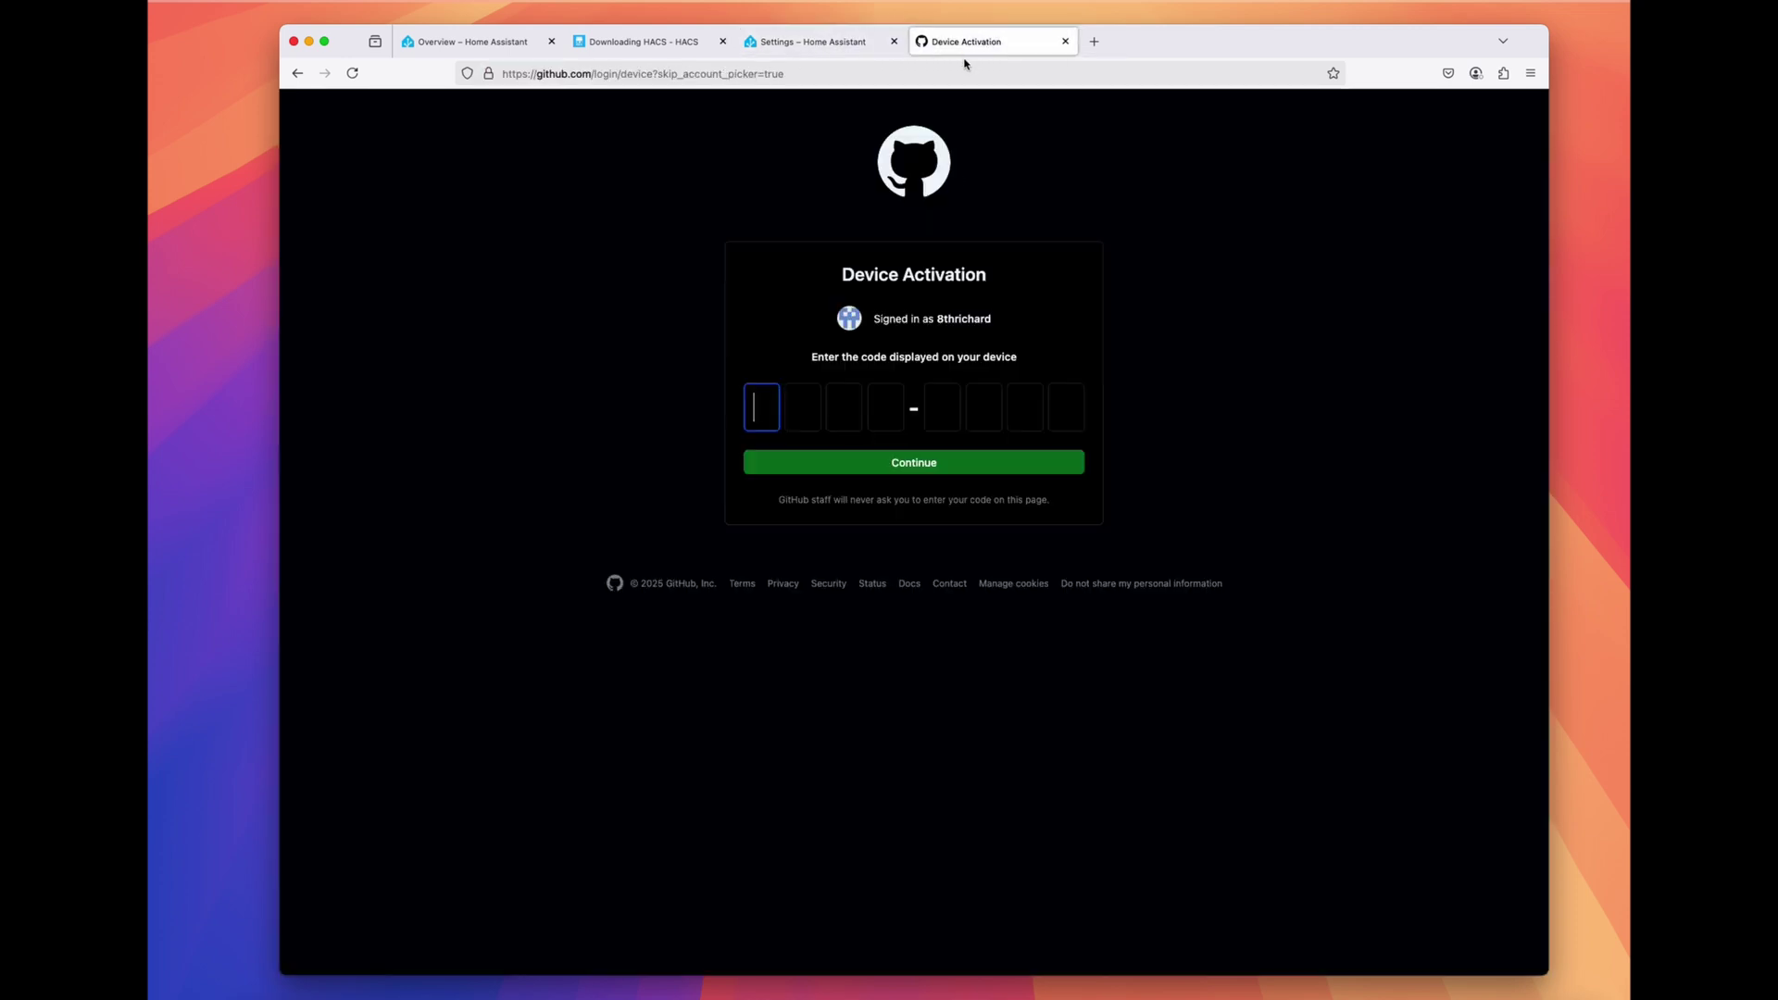
{"action": "key", "text": "super+v"}
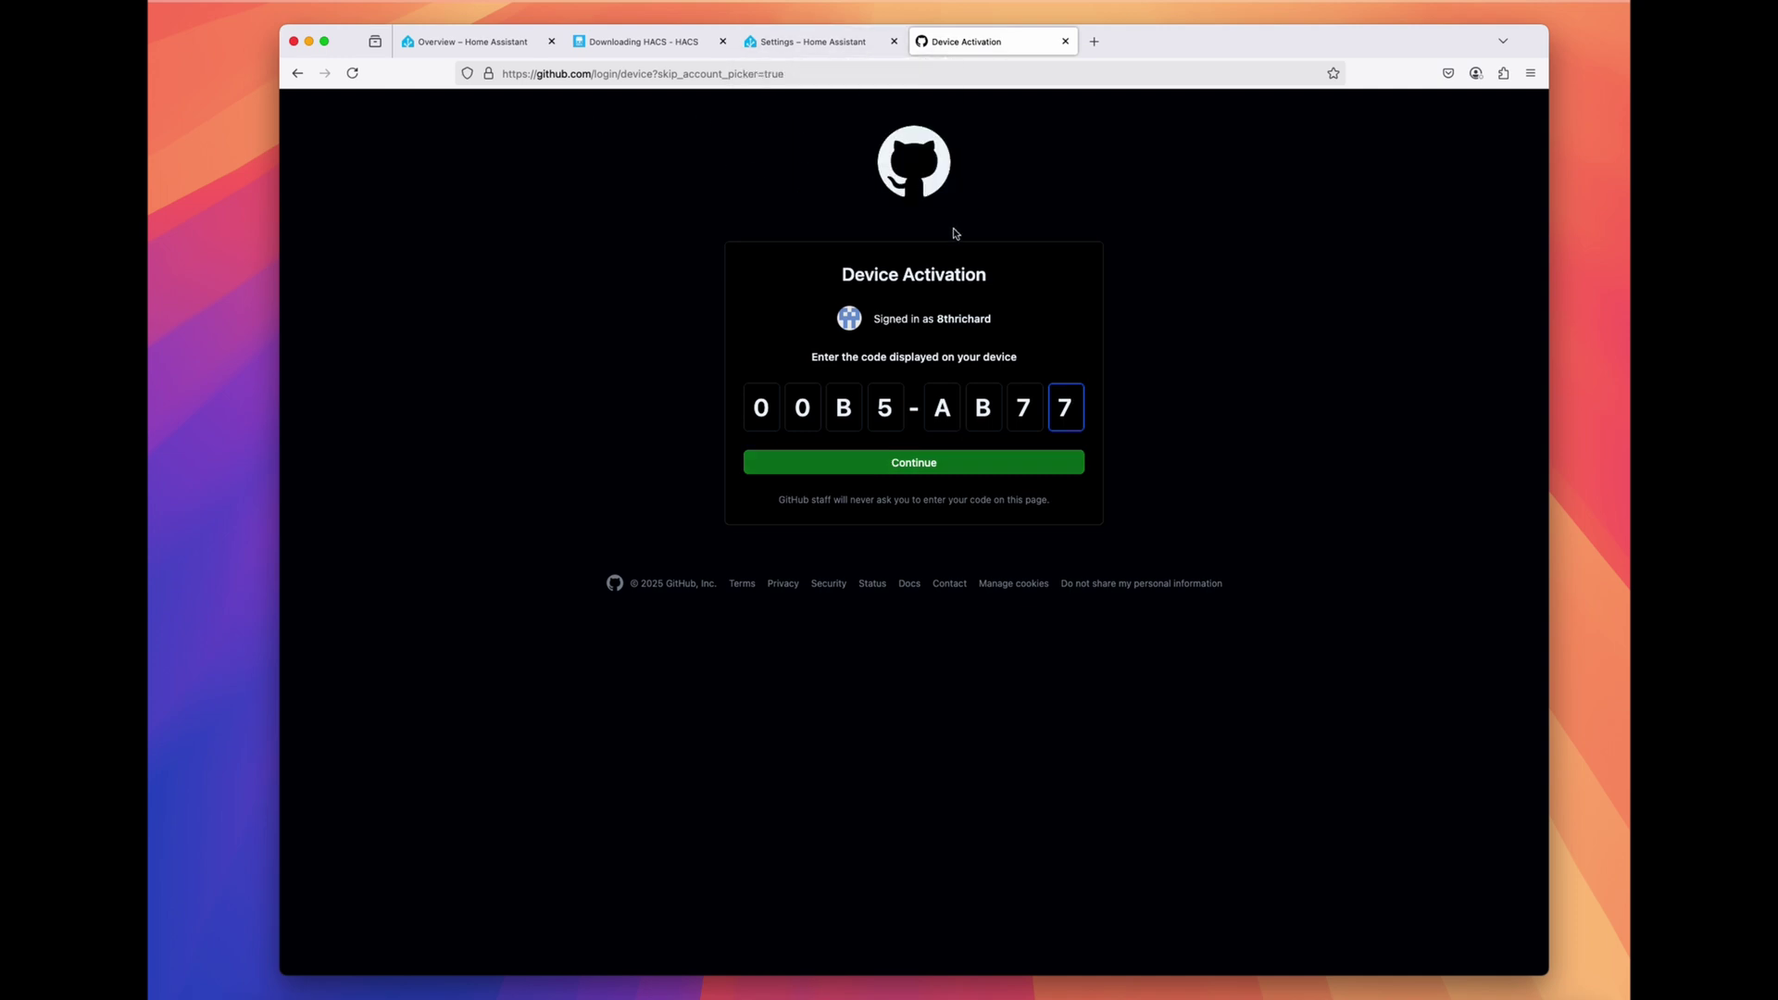
{"action": "left_click", "coordinate": [939, 469]}
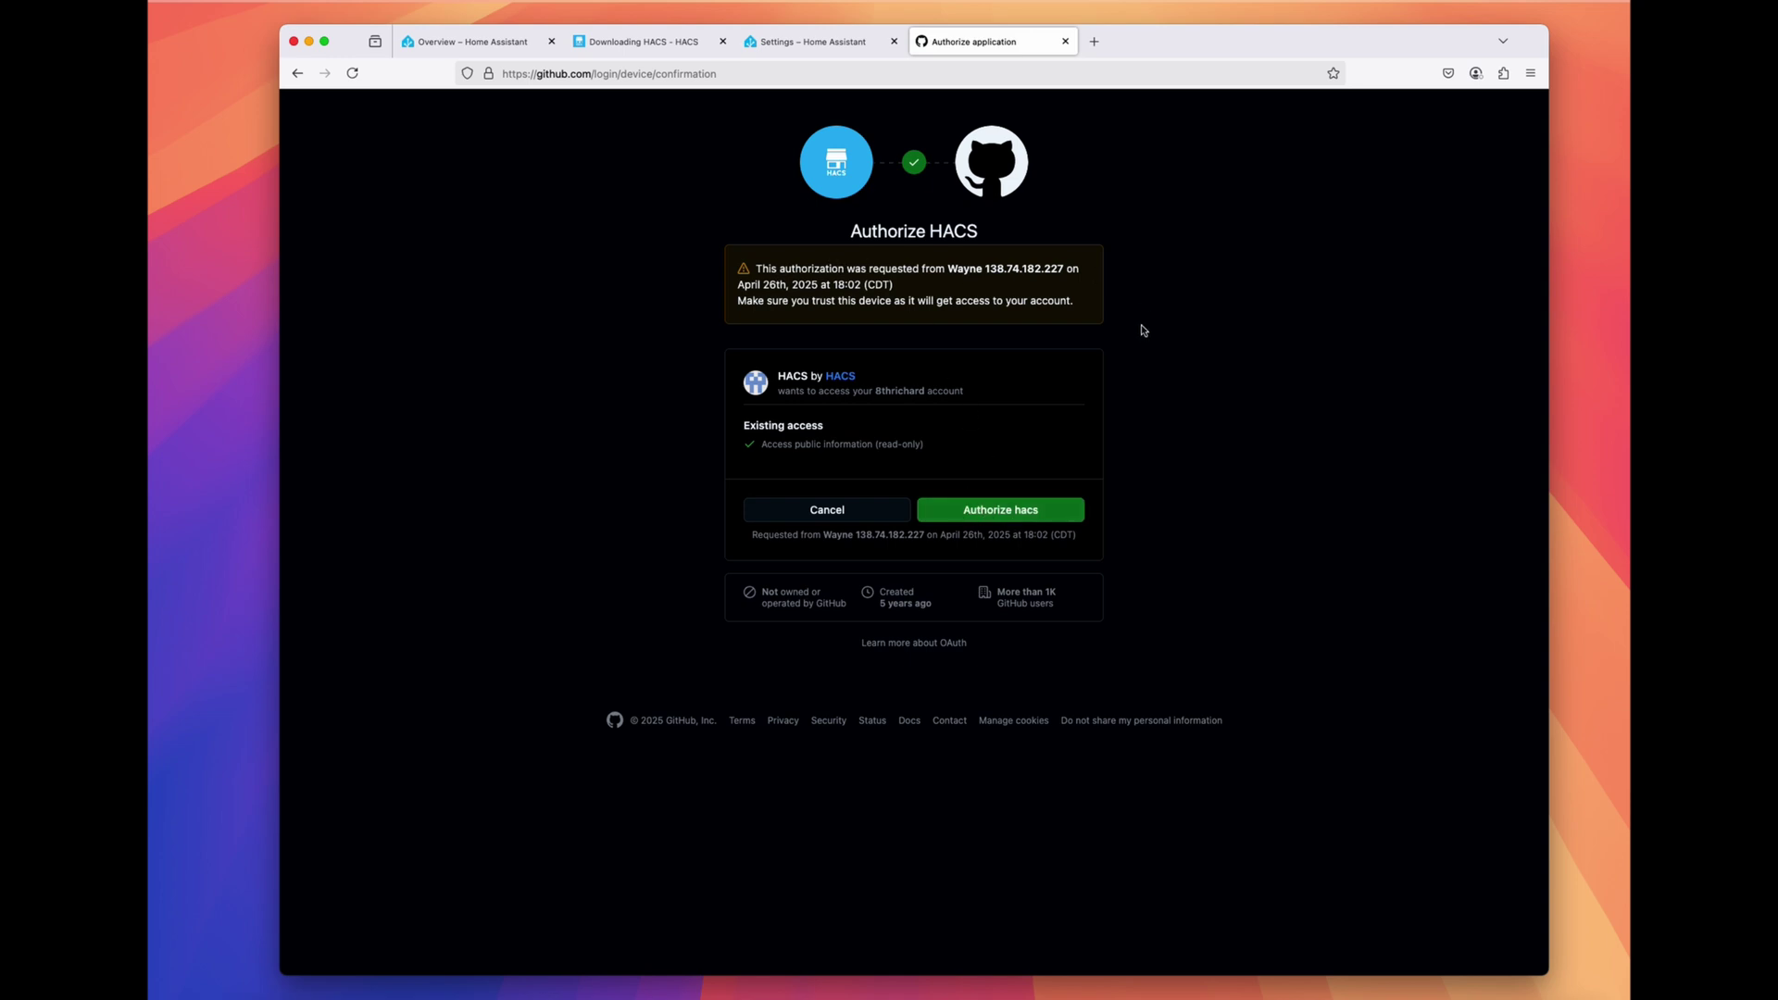
{"action": "left_click", "coordinate": [991, 511]}
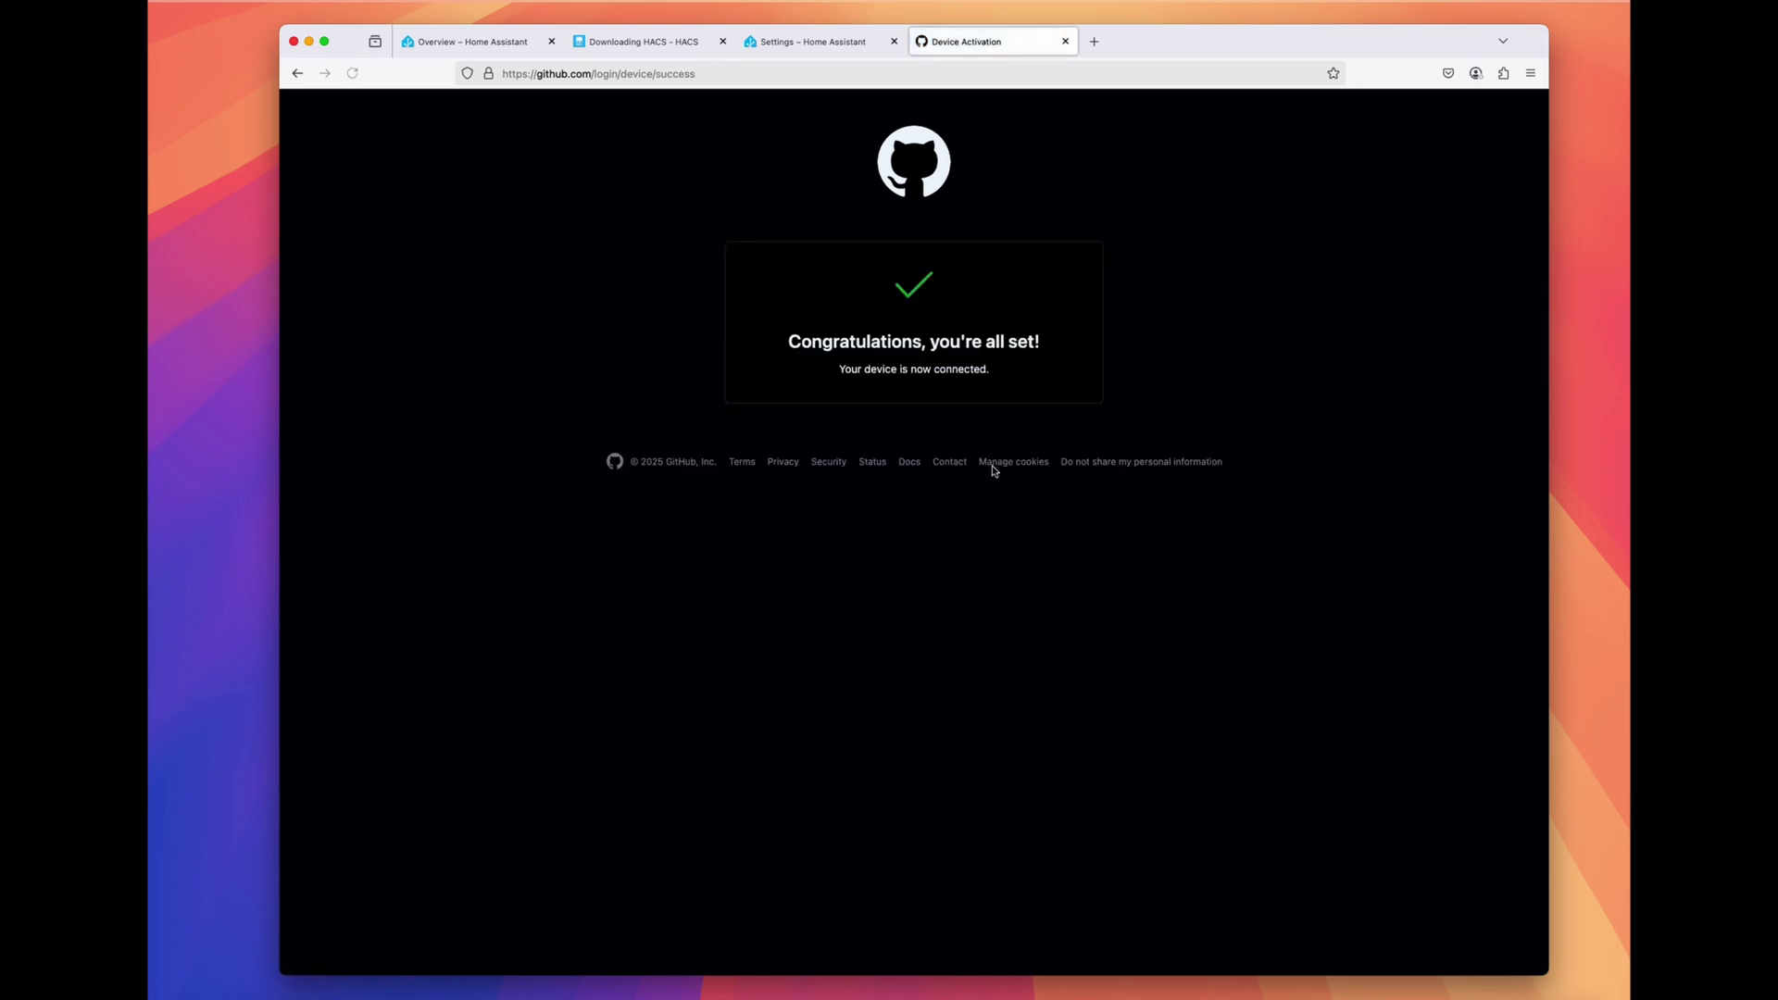
Step: Finish the HACS integration setup and open HACS from the sidebar
{"action": "left_click", "coordinate": [830, 44]}
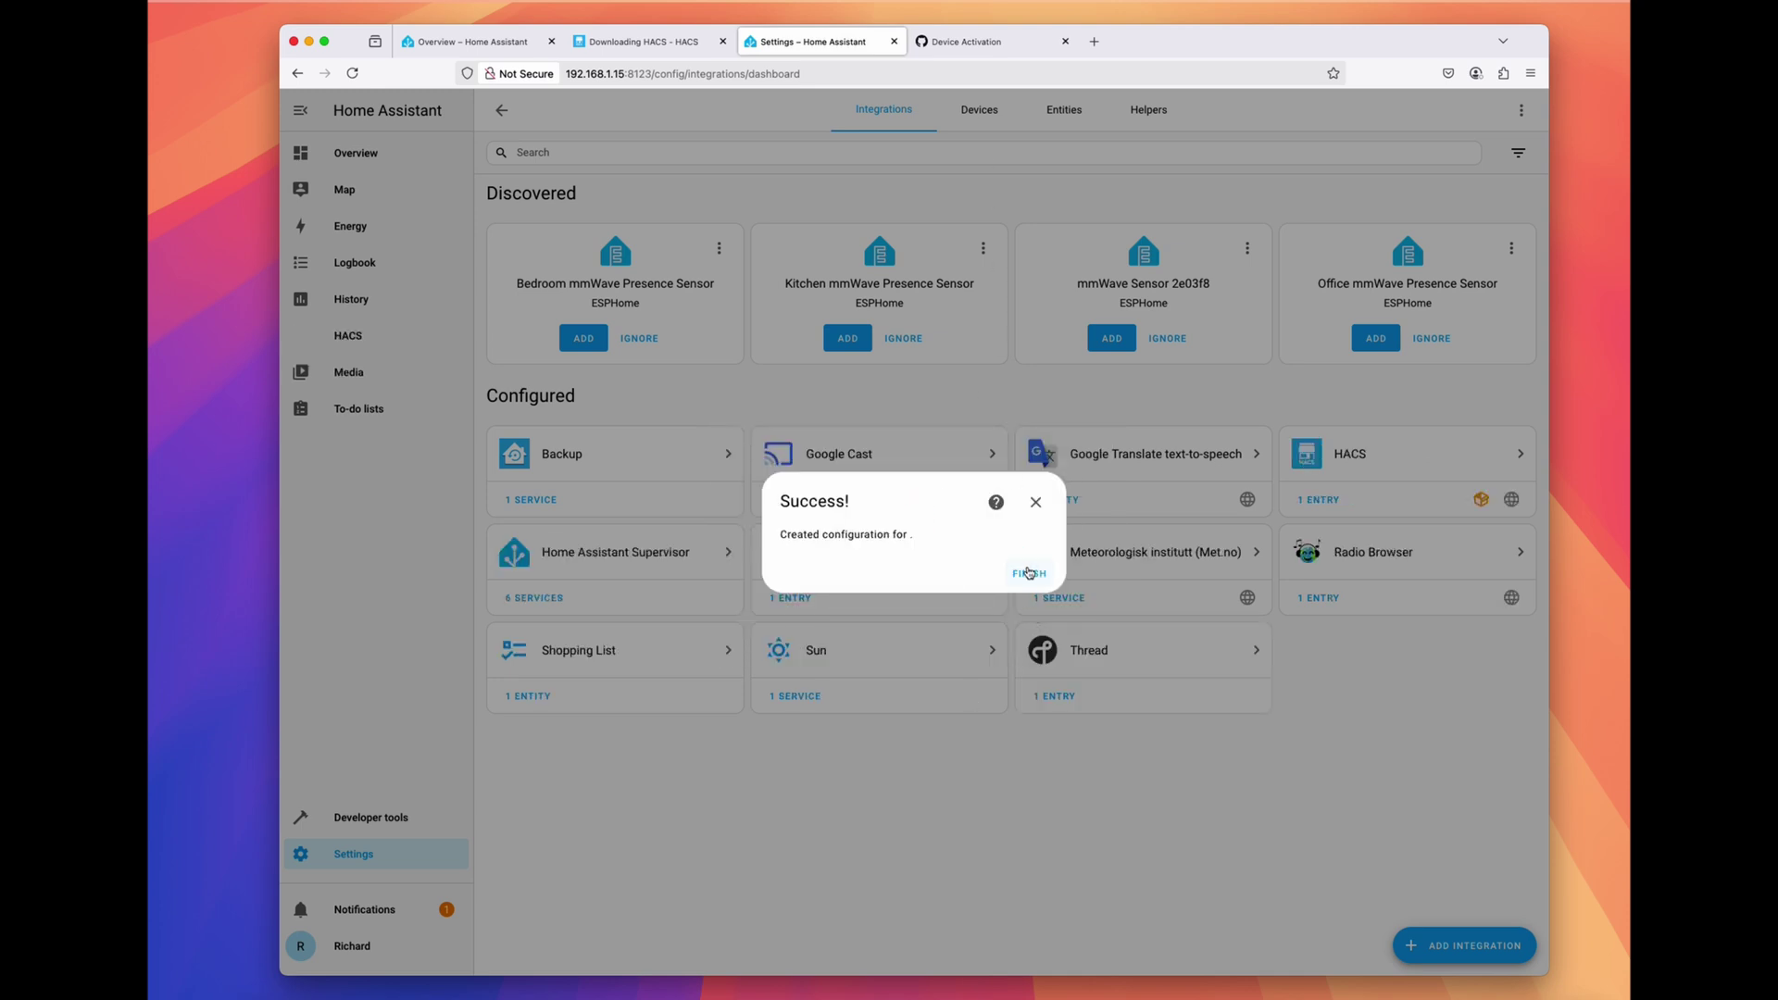
{"action": "left_click", "coordinate": [1029, 573]}
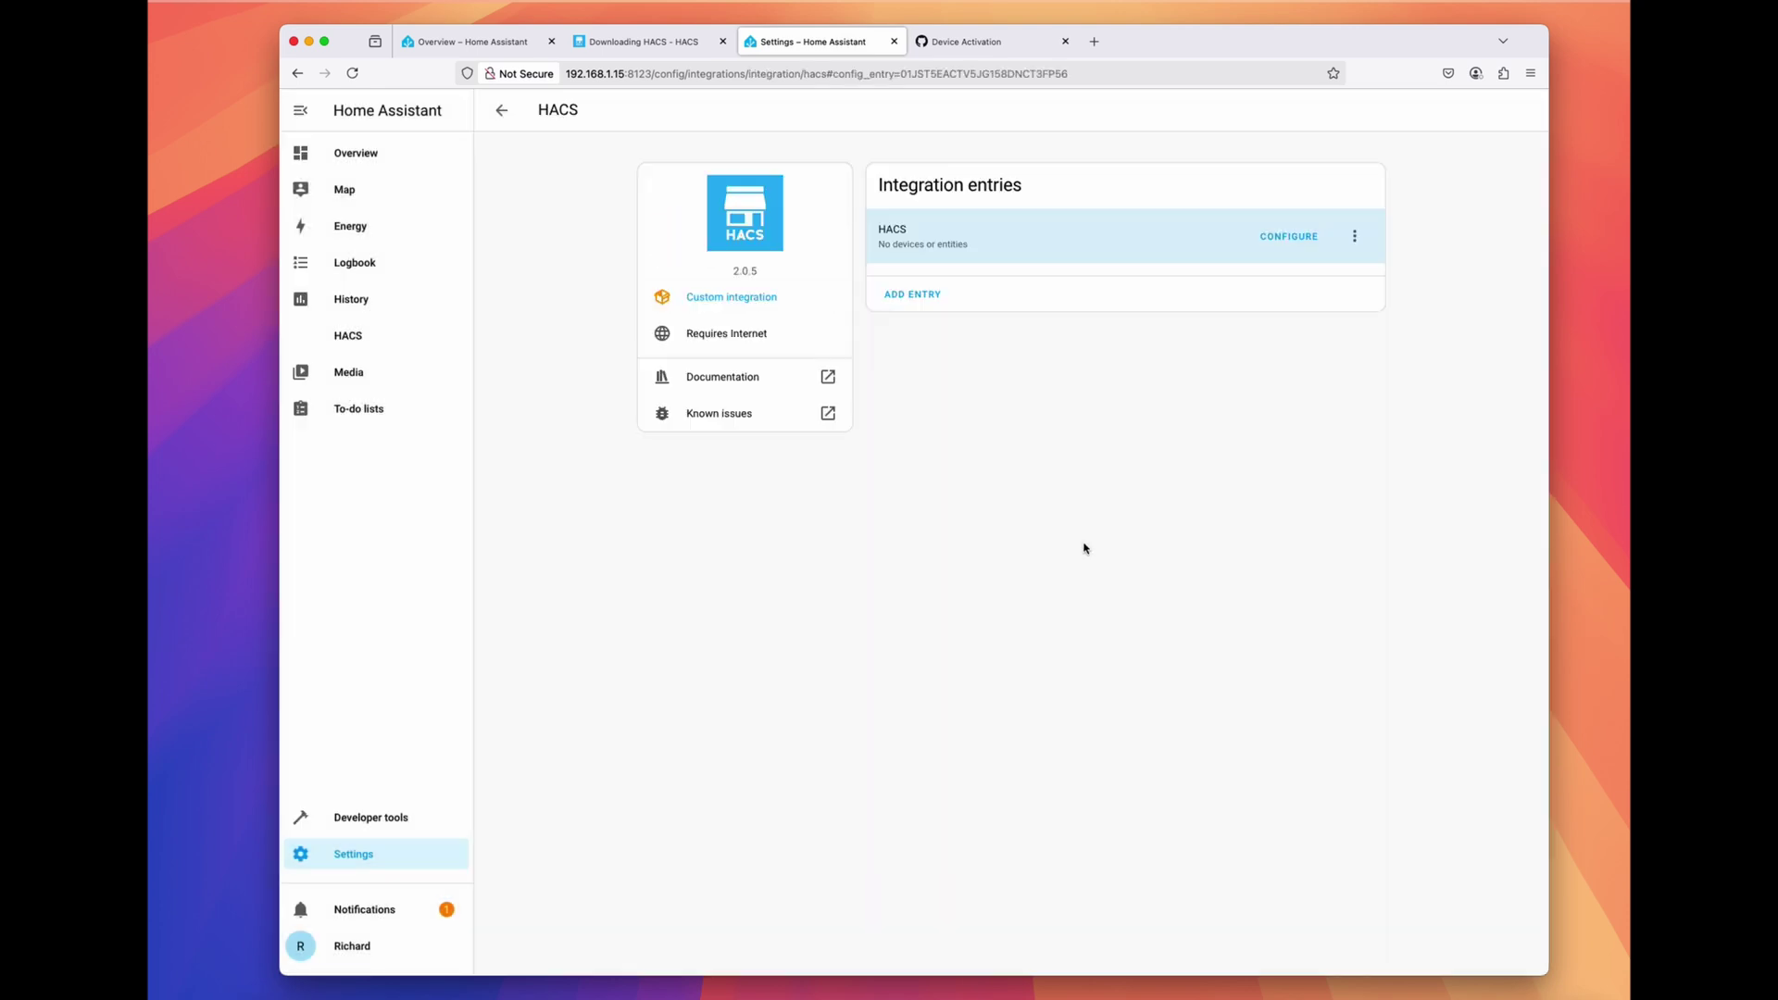
{"action": "left_click", "coordinate": [327, 339]}
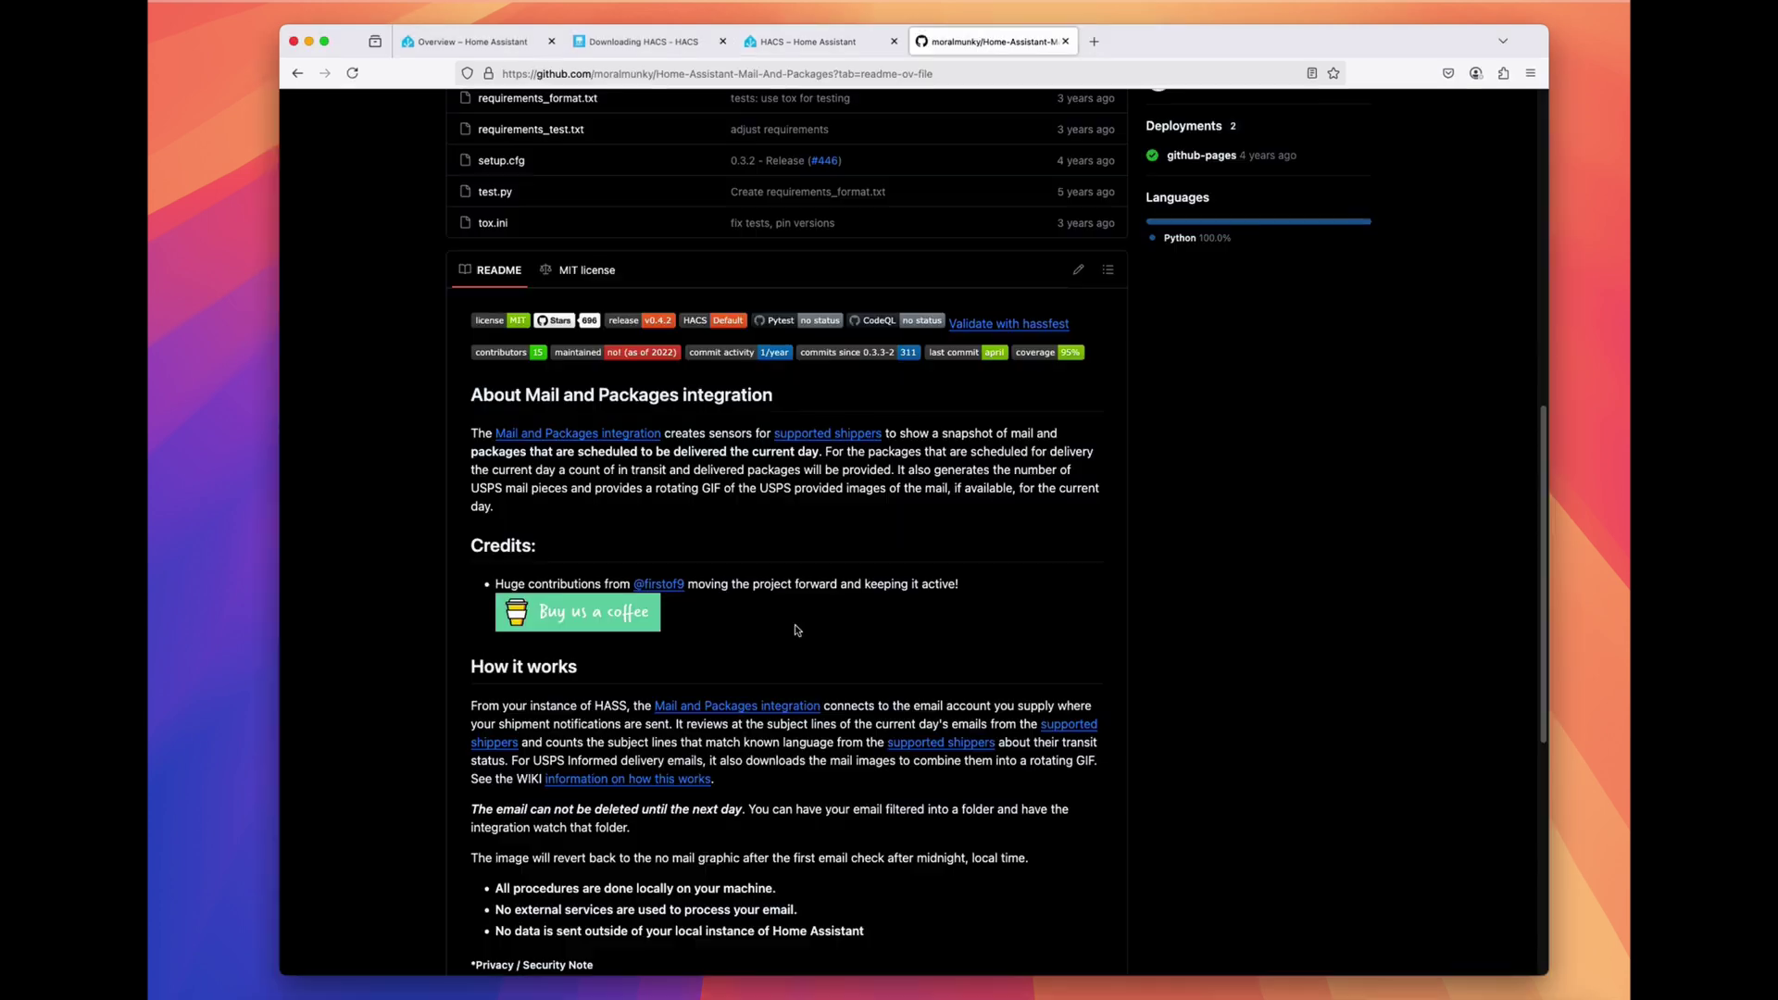
Step: Search HACS for 'Mail' and download the Mail and Packages integration
{"action": "scroll", "coordinate": [693, 500], "scroll_direction": "down", "scroll_amount": 5}
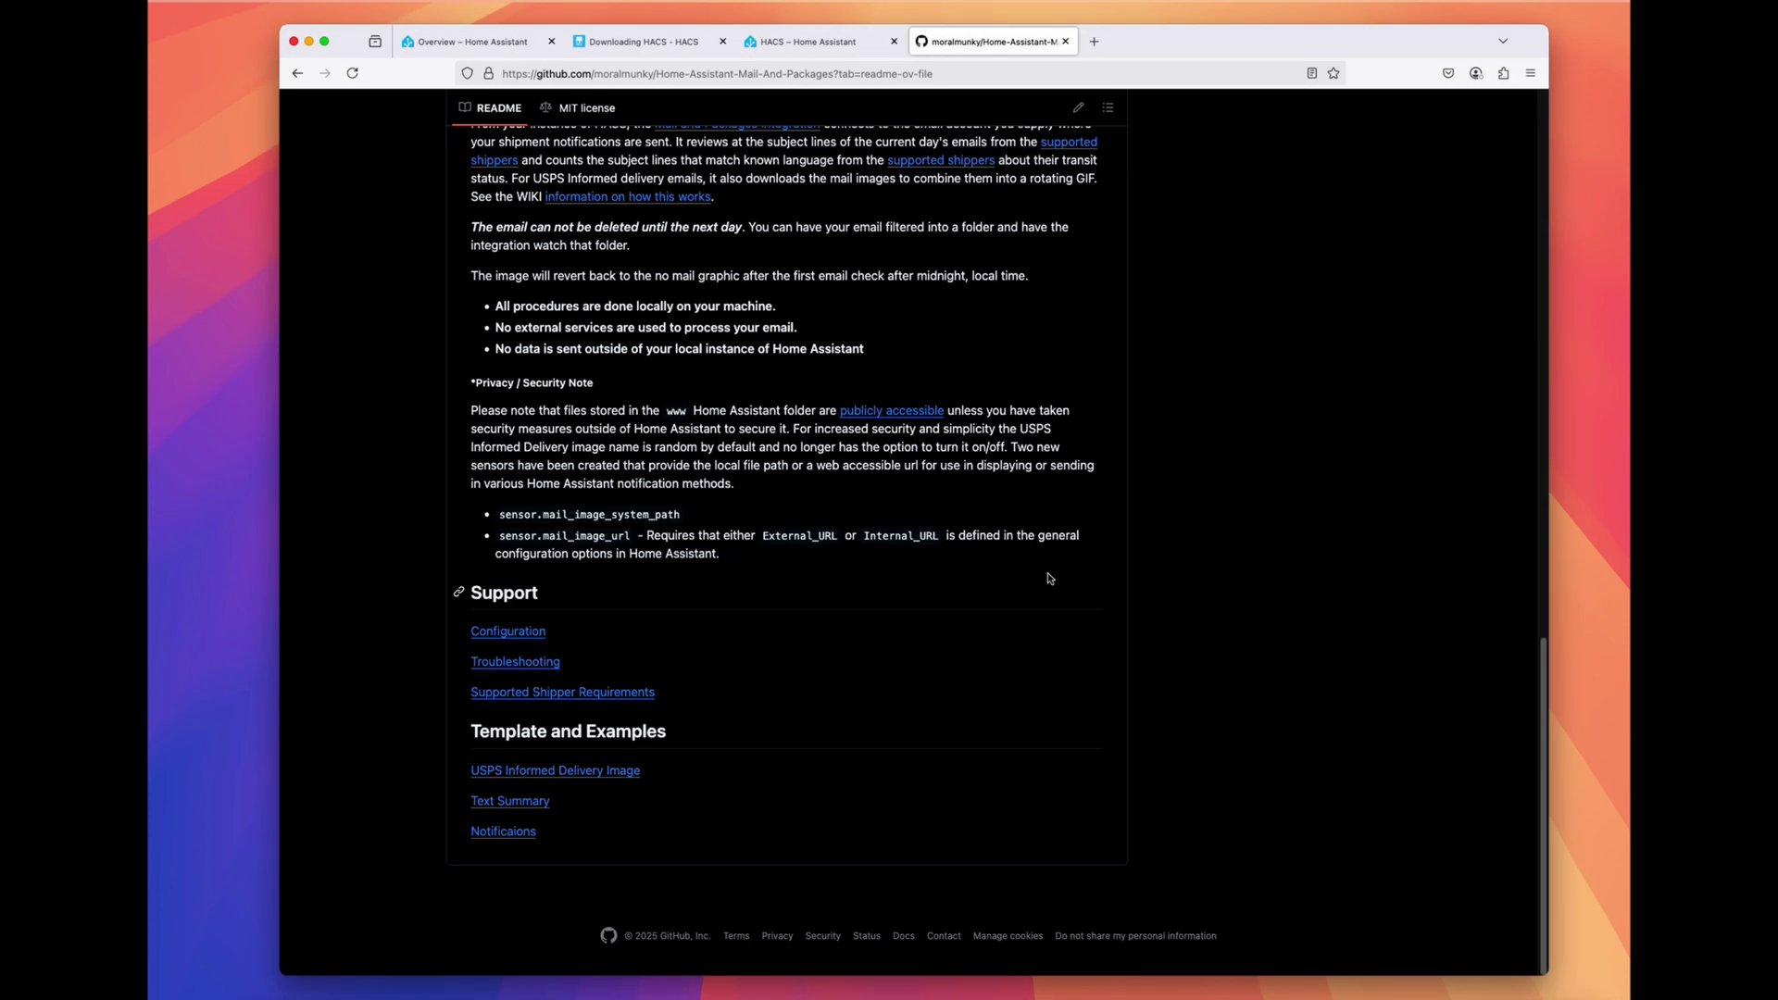
{"action": "scroll", "coordinate": [694, 501], "scroll_direction": "up", "scroll_amount": 5}
{"action": "scroll", "coordinate": [777, 514], "scroll_direction": "up", "scroll_amount": 7}
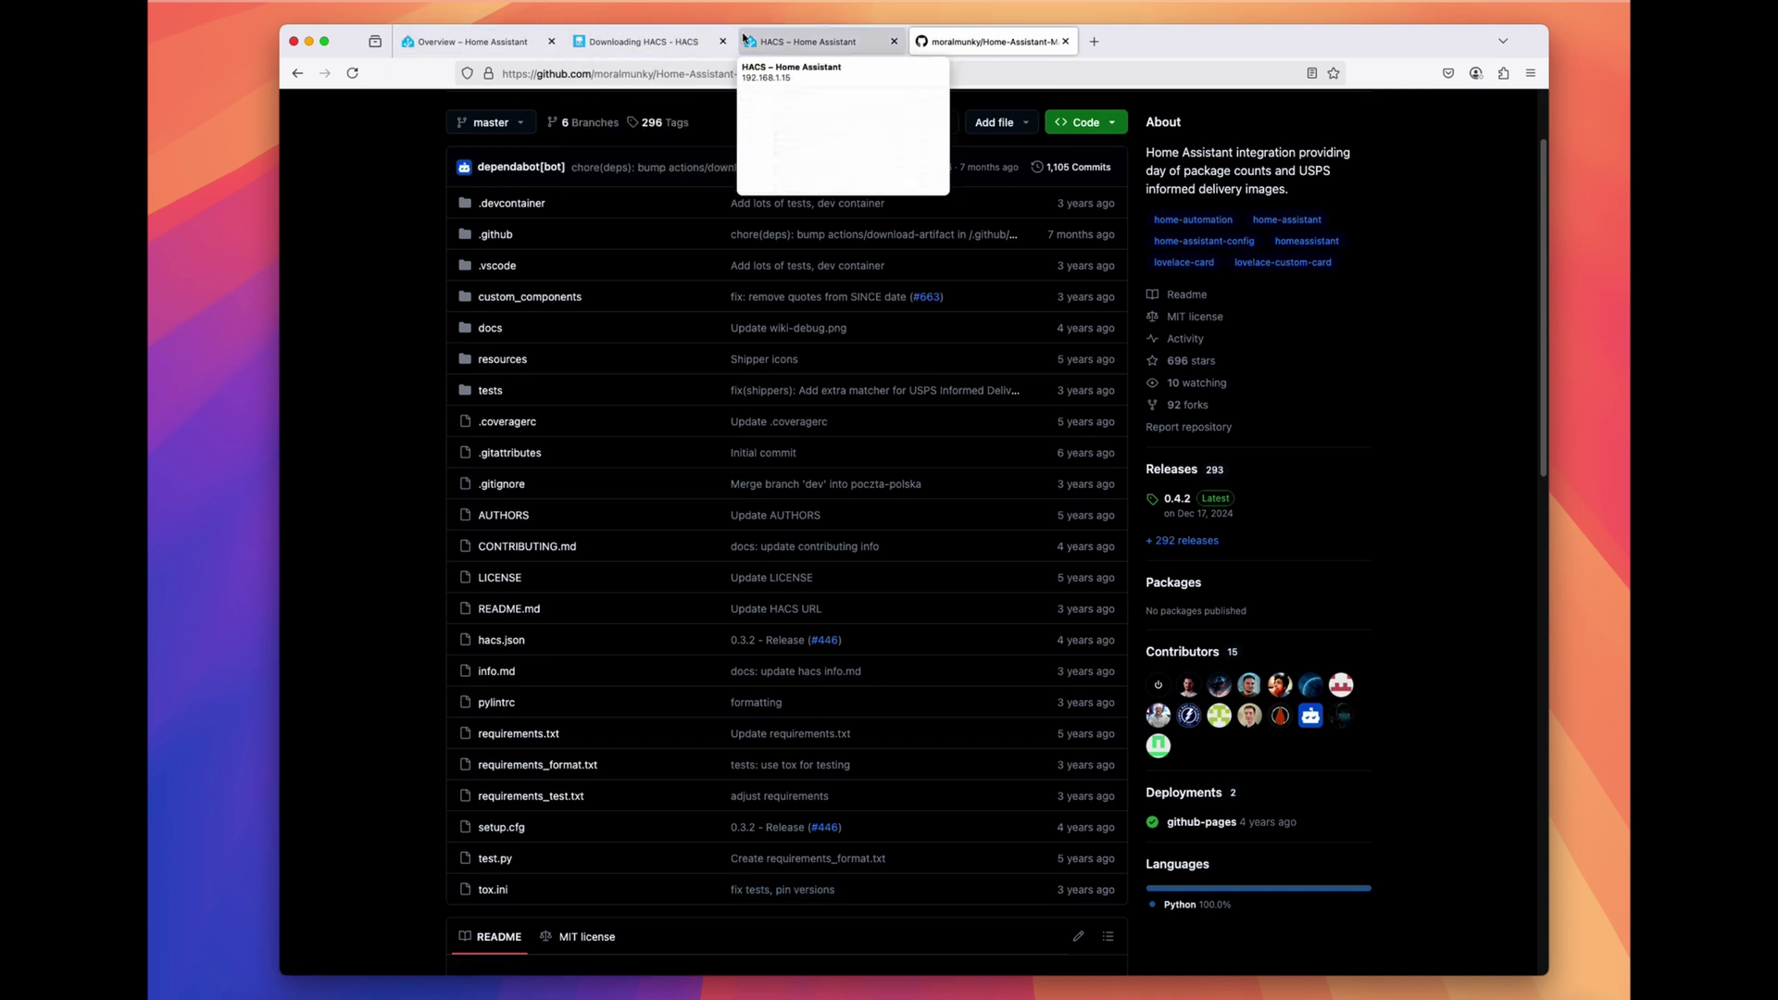
{"action": "left_click", "coordinate": [804, 41]}
{"action": "left_click", "coordinate": [683, 157]}
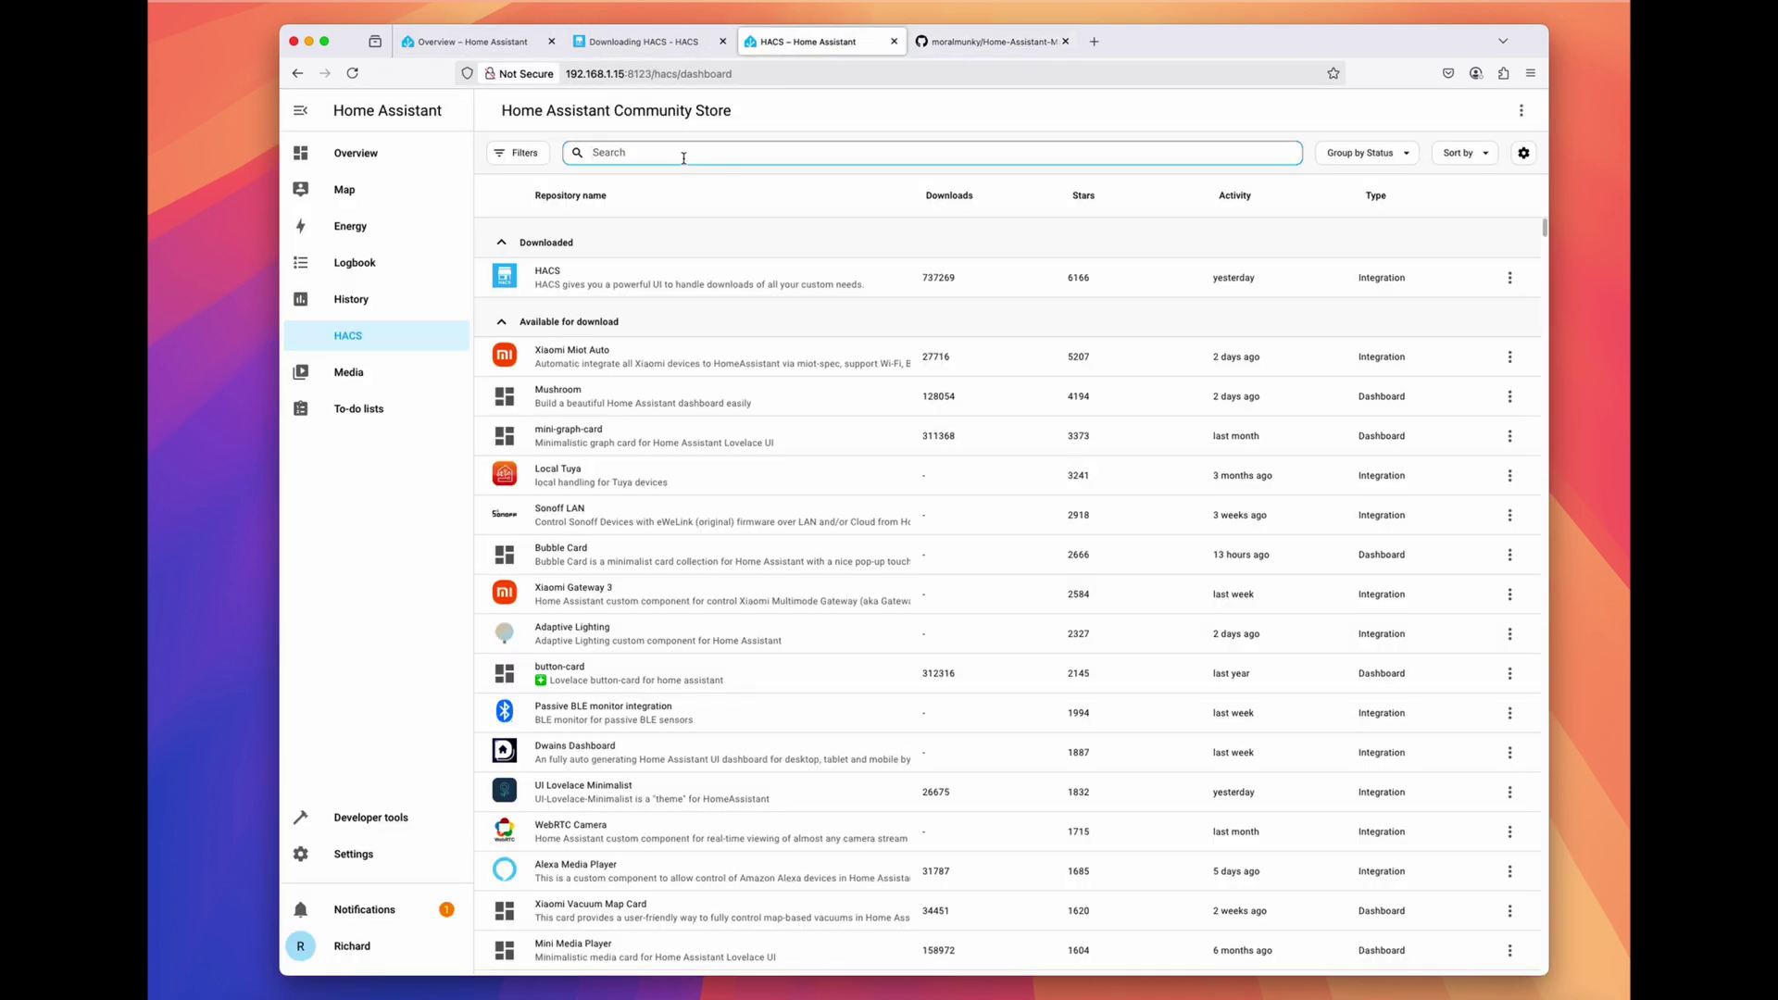
{"action": "type", "text": "Mail"}
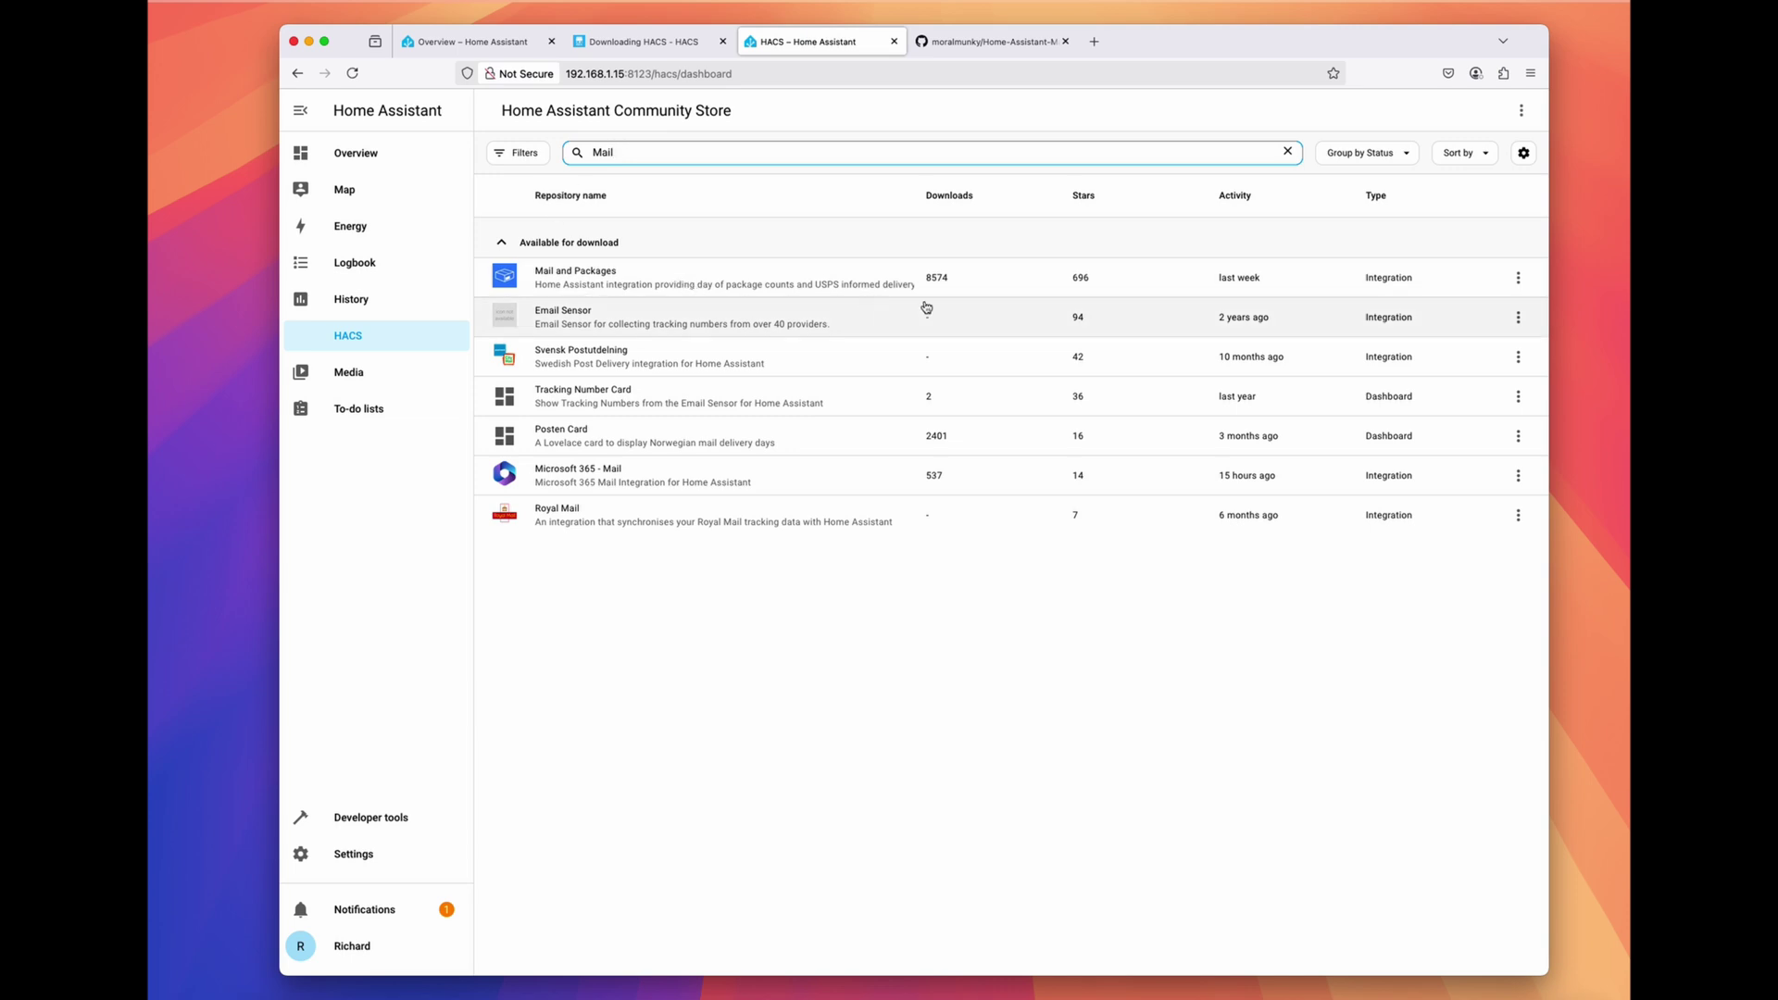
{"action": "left_click", "coordinate": [1109, 293]}
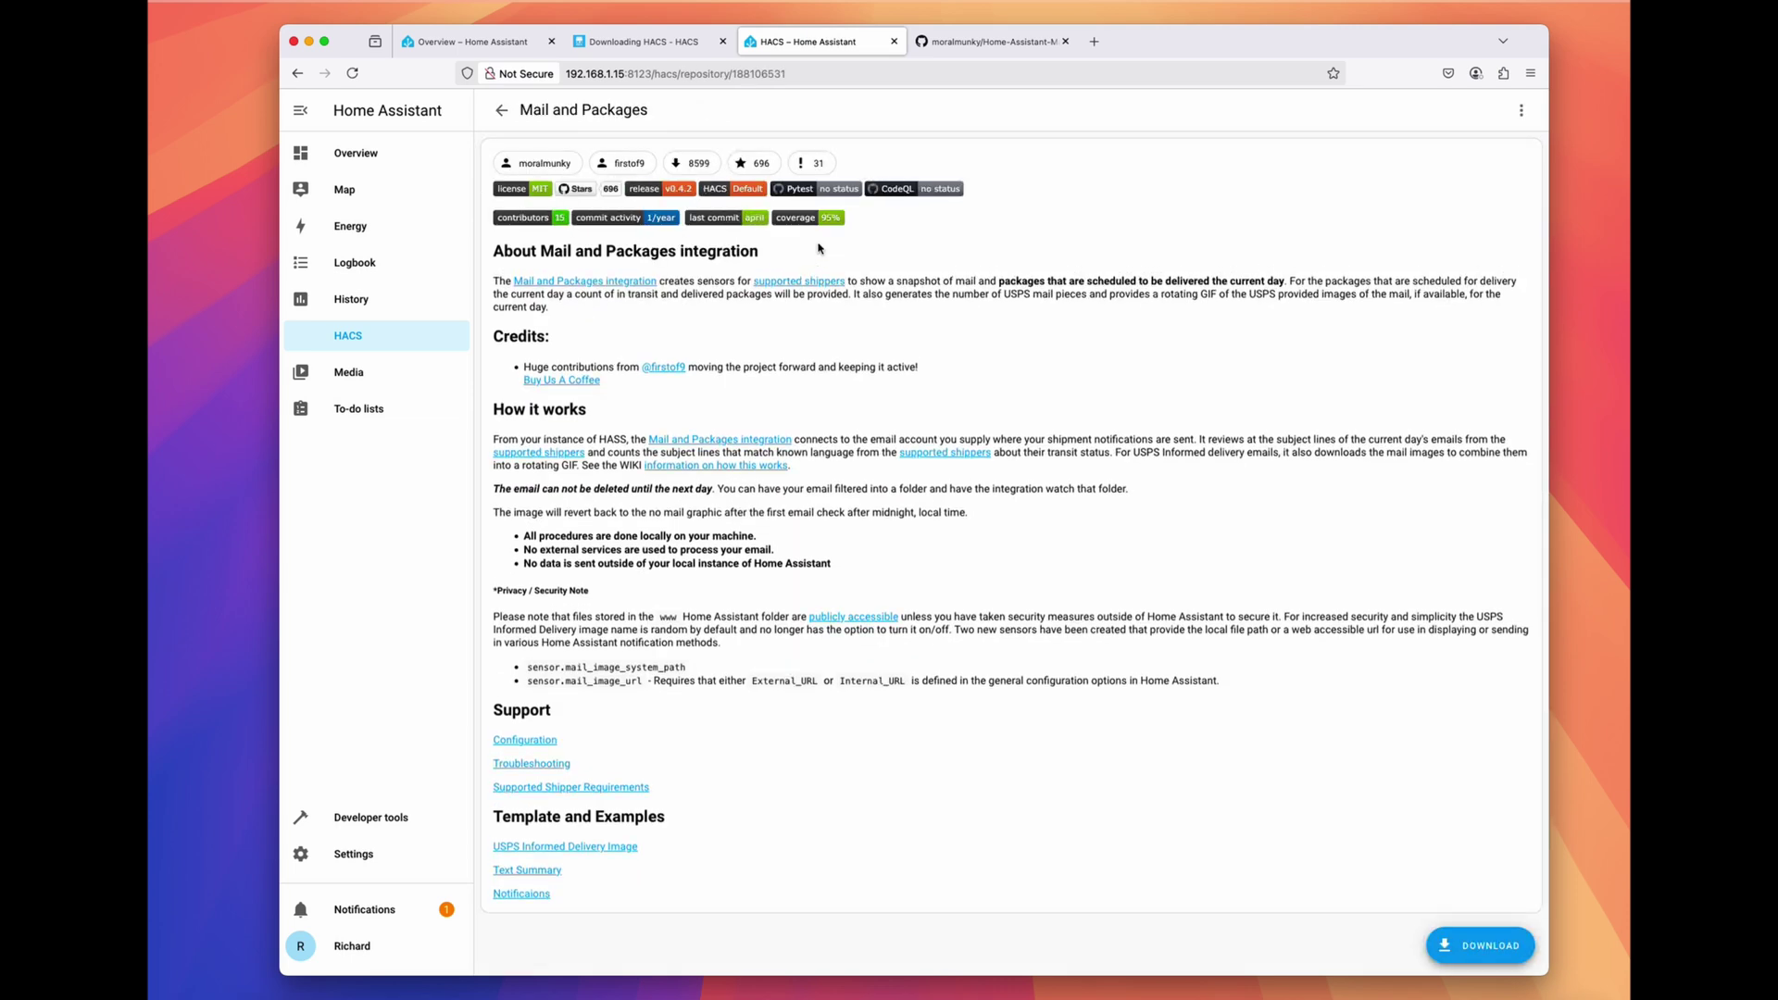
{"action": "left_click", "coordinate": [1508, 950]}
{"action": "left_click", "coordinate": [1196, 663]}
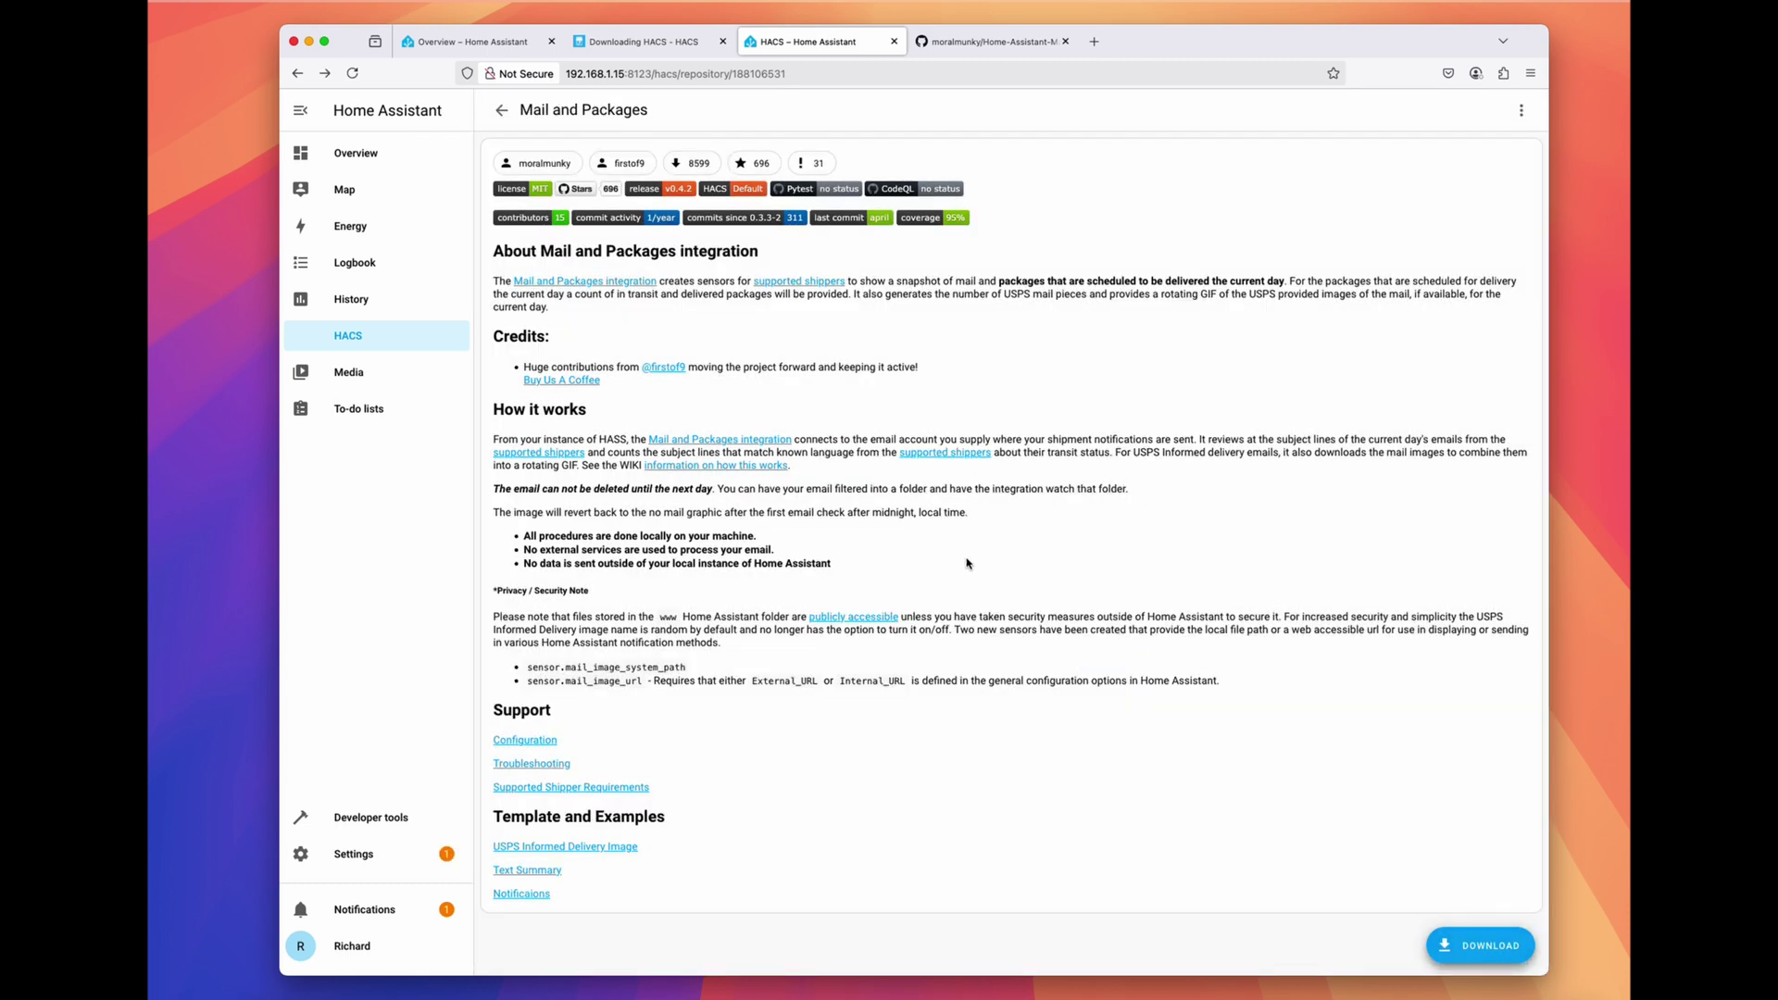
Step: Restart Home Assistant through the restart-required repair in Settings
{"action": "left_click", "coordinate": [398, 862]}
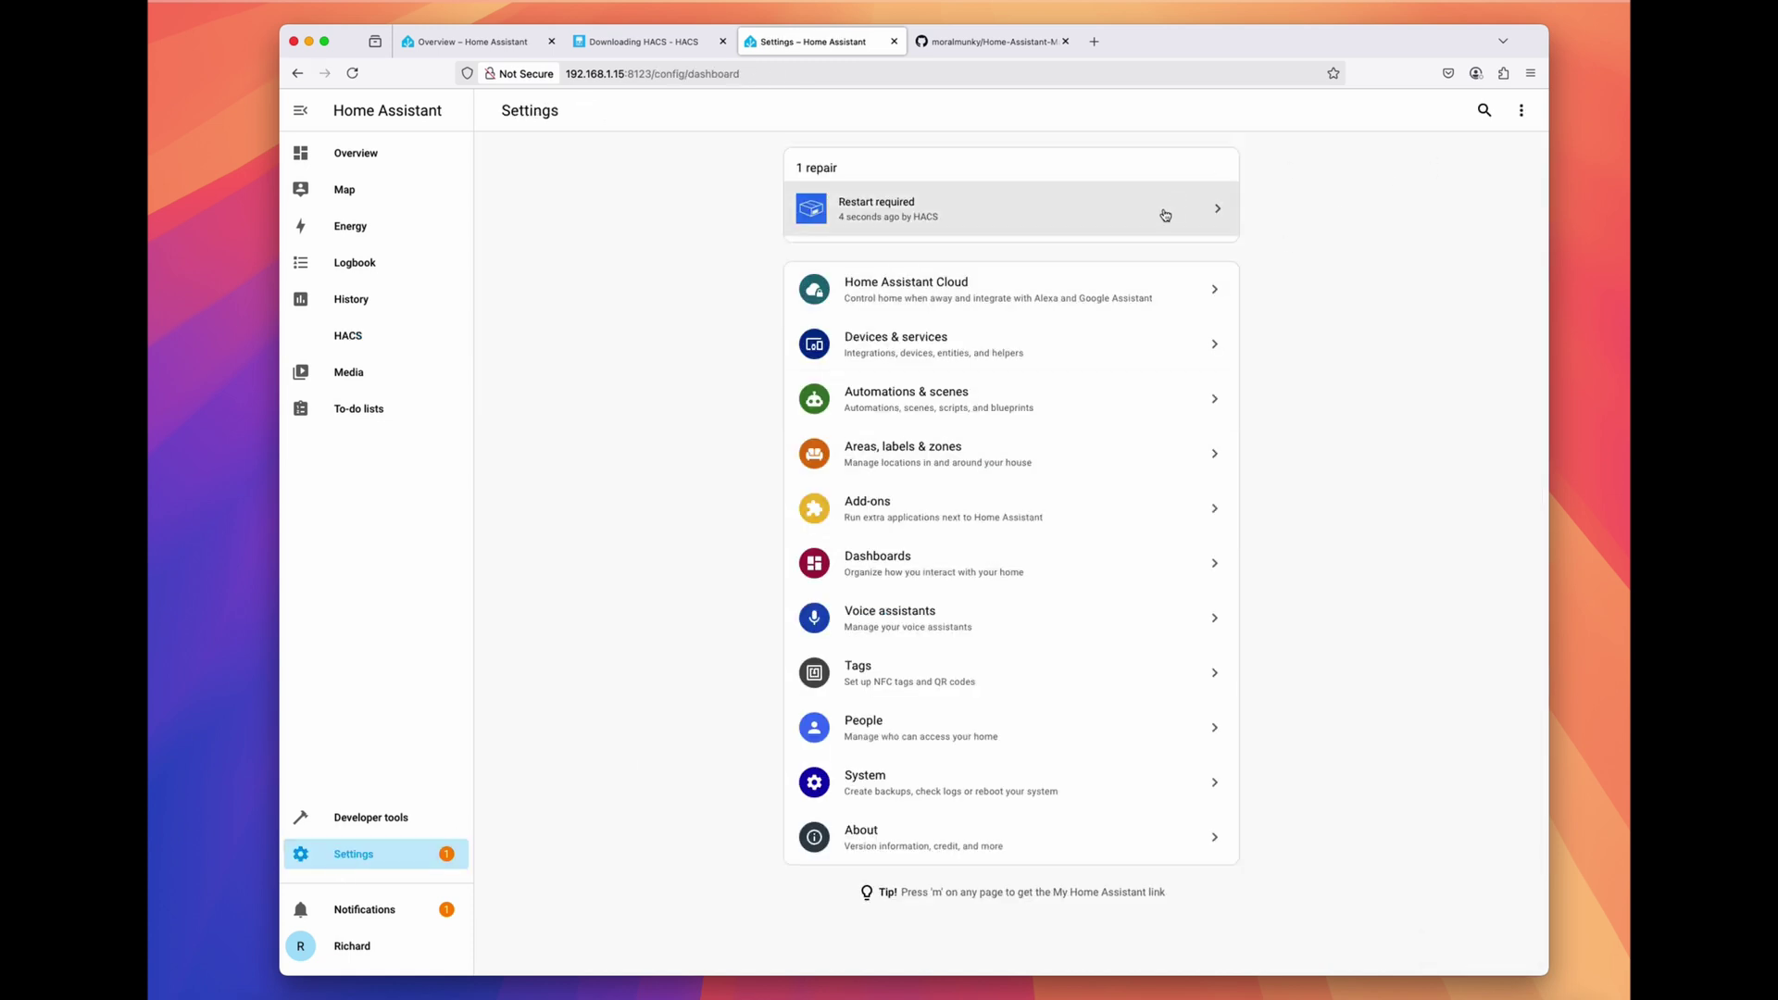
{"action": "left_click", "coordinate": [861, 211]}
{"action": "left_click", "coordinate": [1102, 600]}
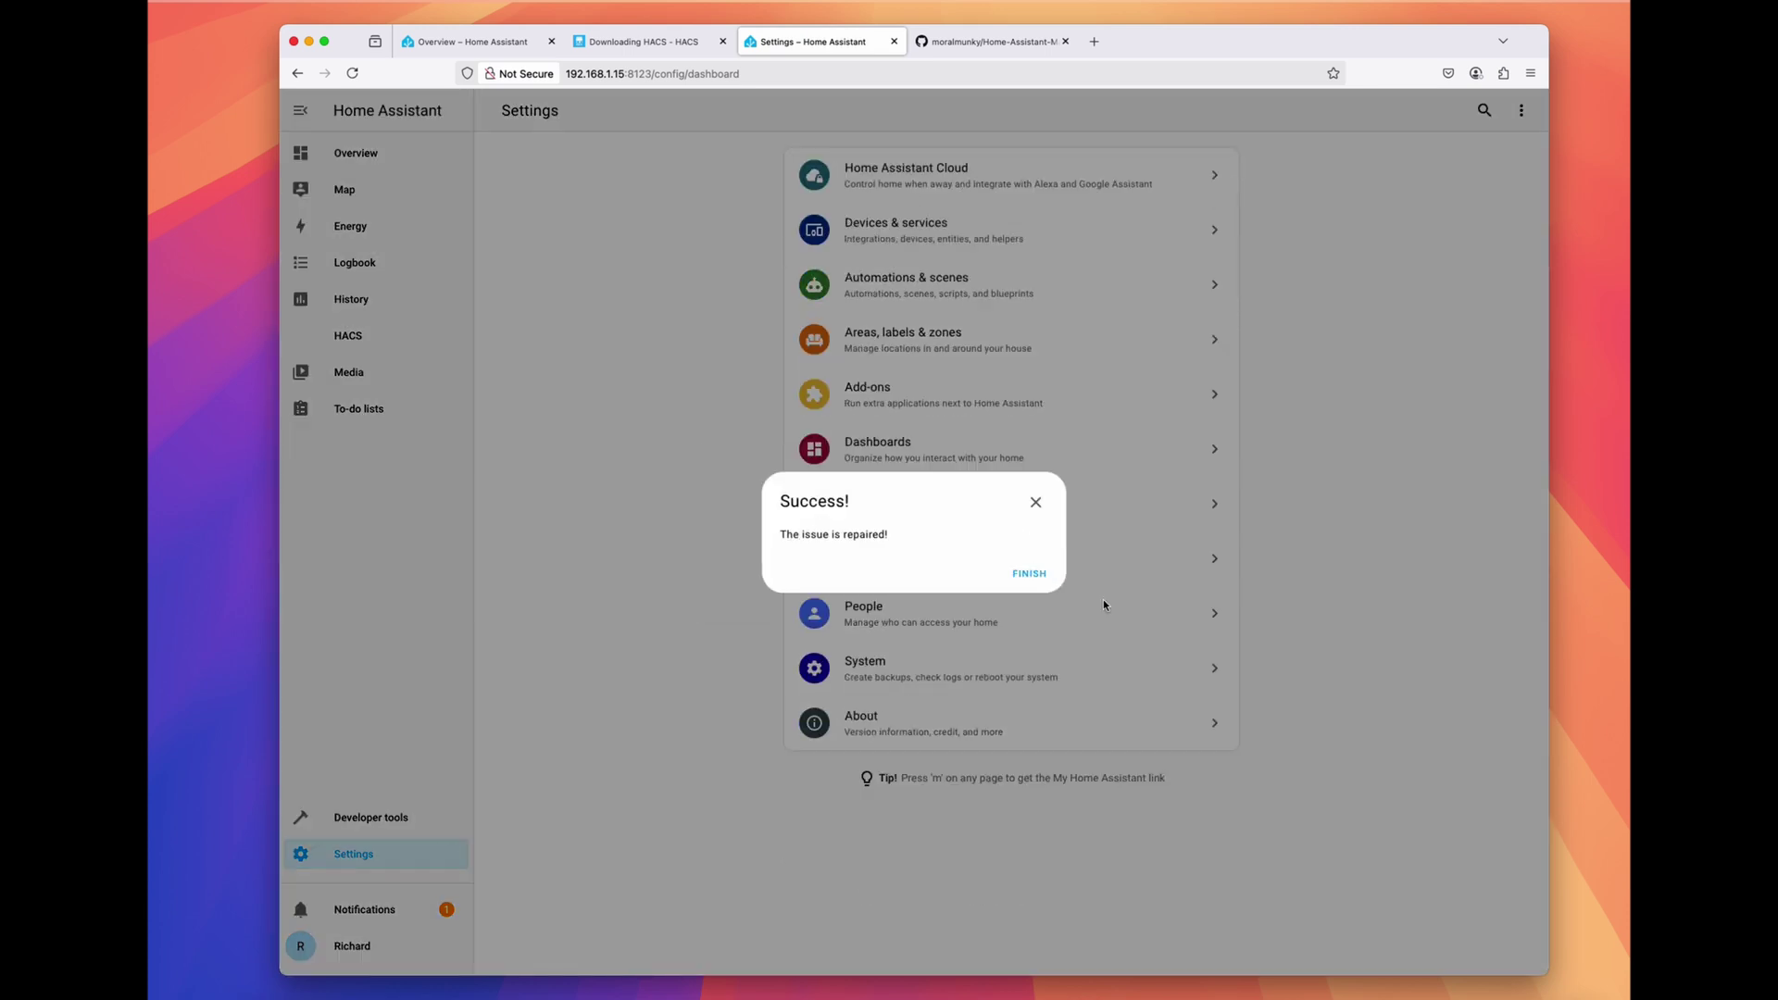
{"action": "left_click", "coordinate": [1037, 585]}
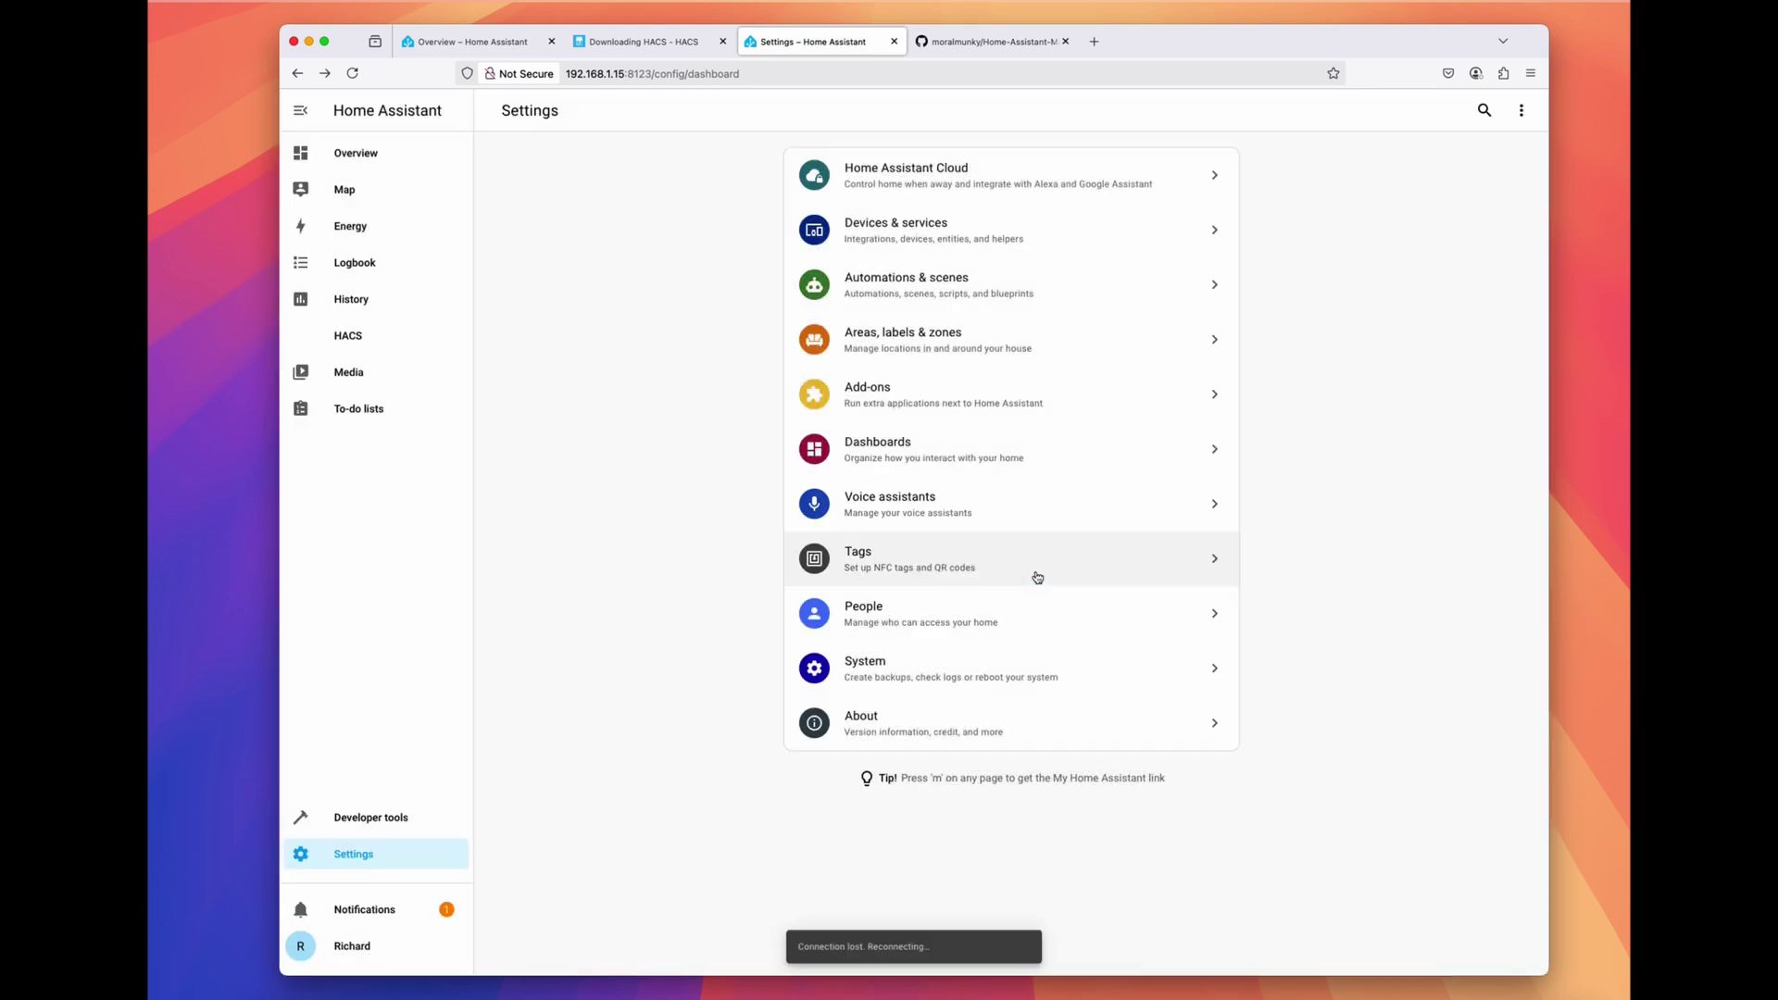
Step: Read through the Home-Assistant-Mail-And-Packages README on GitHub, then go back to Home Assistant's Overview
{"action": "left_click", "coordinate": [993, 47]}
{"action": "scroll", "coordinate": [1144, 475], "scroll_direction": "up", "scroll_amount": 3}
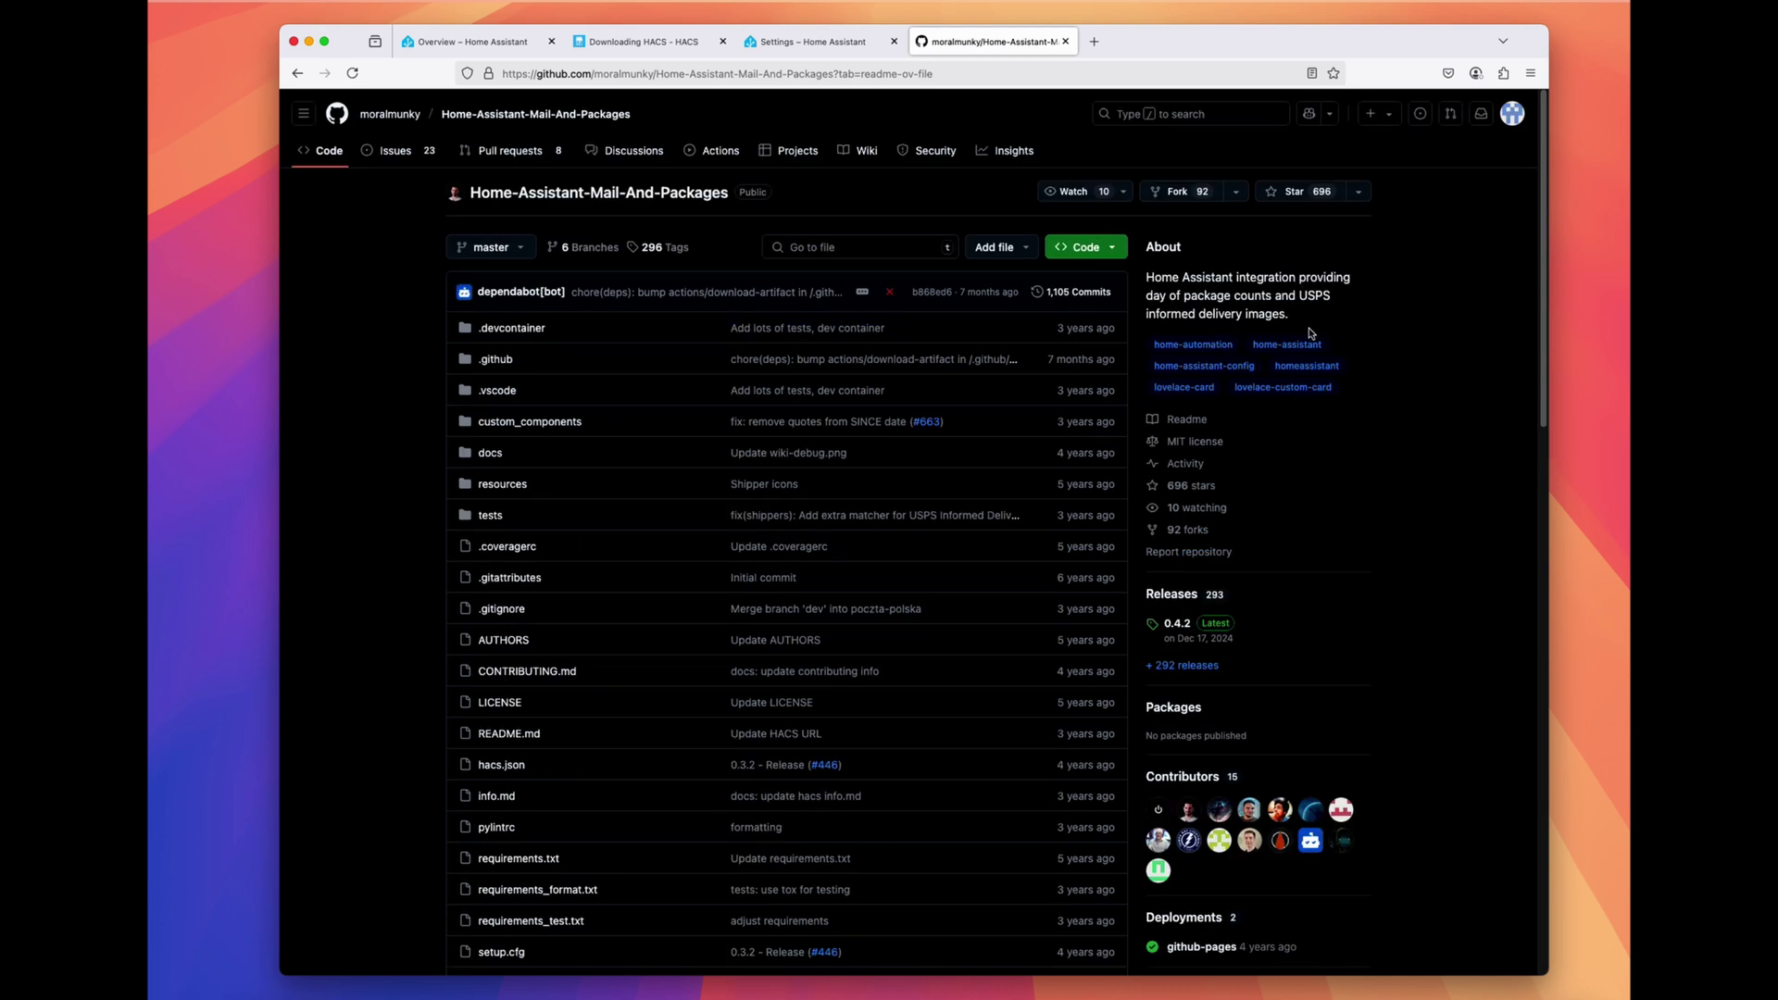
{"action": "scroll", "coordinate": [945, 468], "scroll_direction": "down", "scroll_amount": 10}
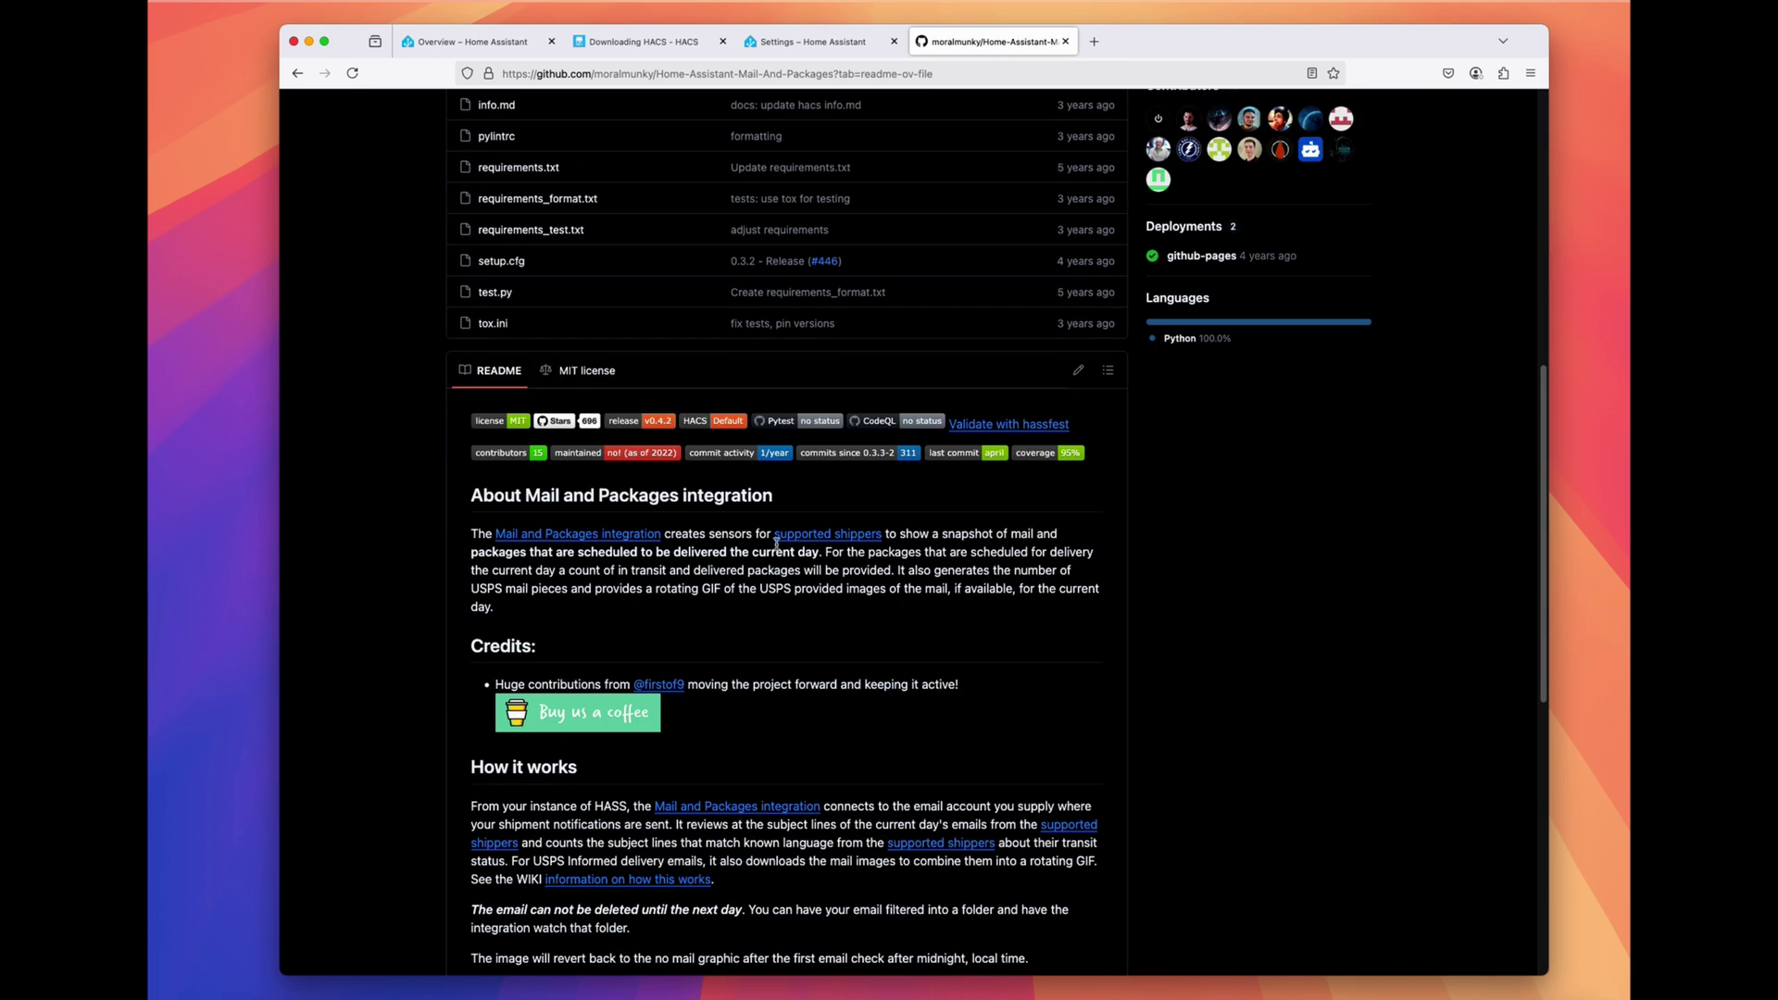
{"action": "scroll", "coordinate": [578, 785], "scroll_direction": "down", "scroll_amount": 1}
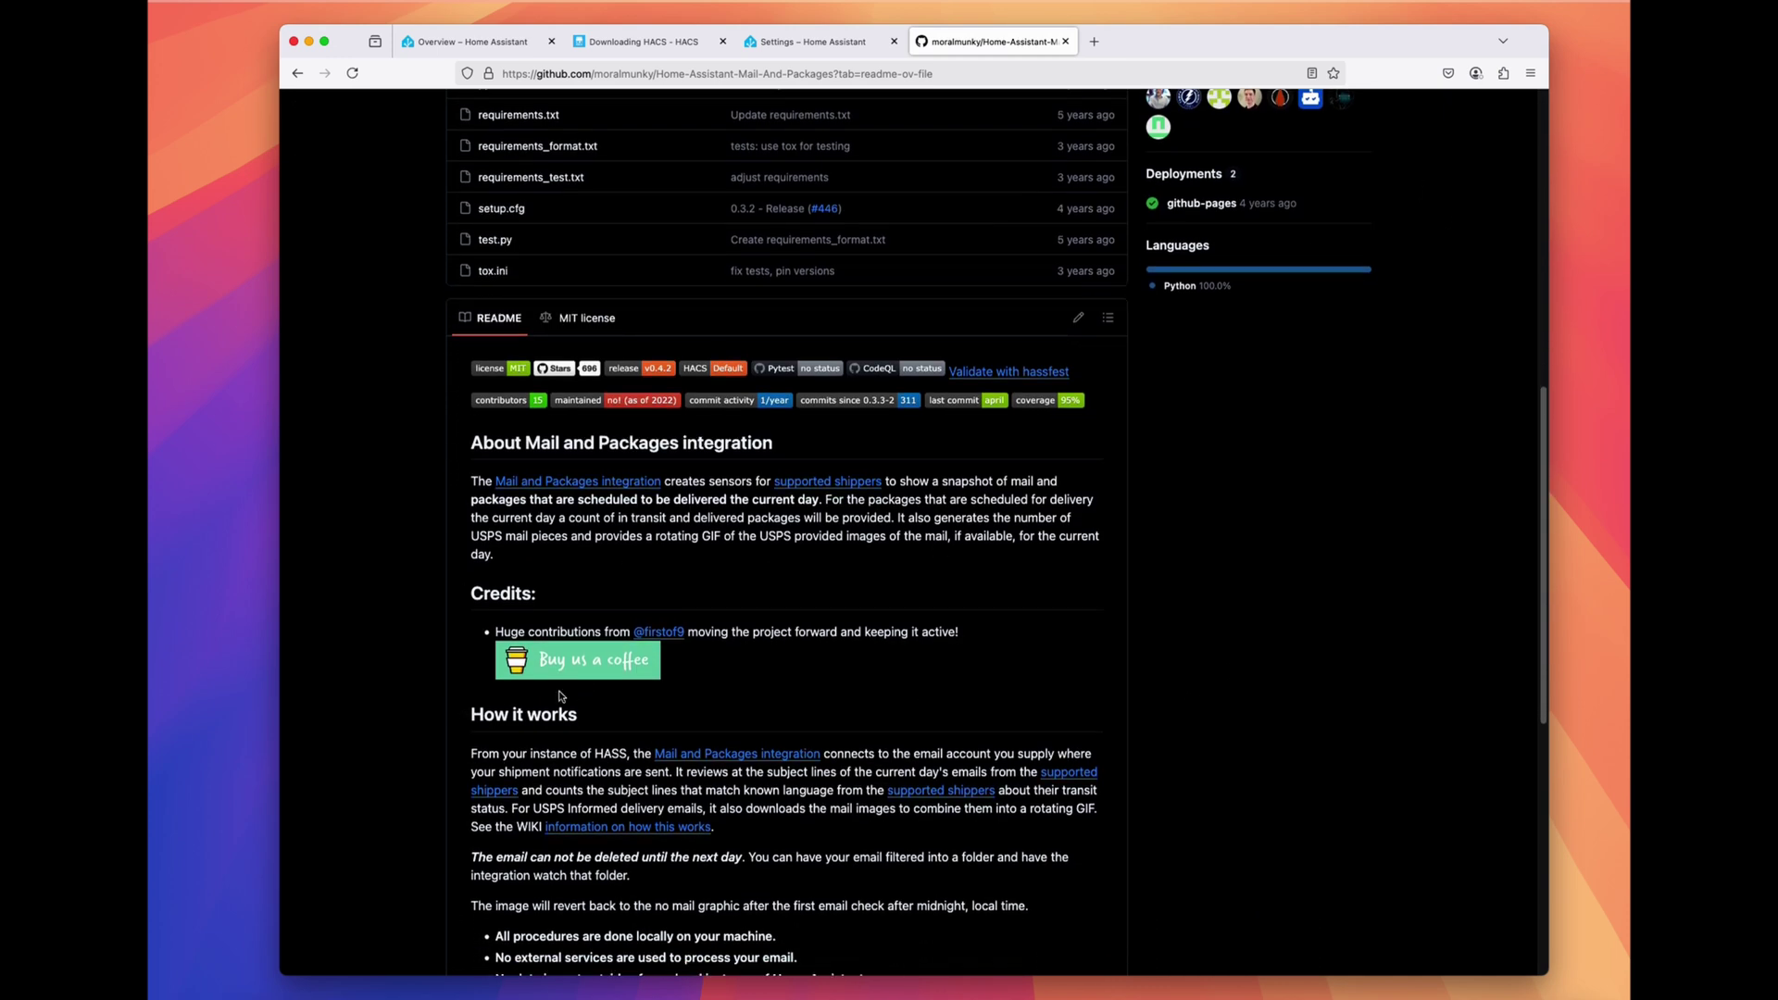
{"action": "scroll", "coordinate": [903, 665], "scroll_direction": "up", "scroll_amount": 10}
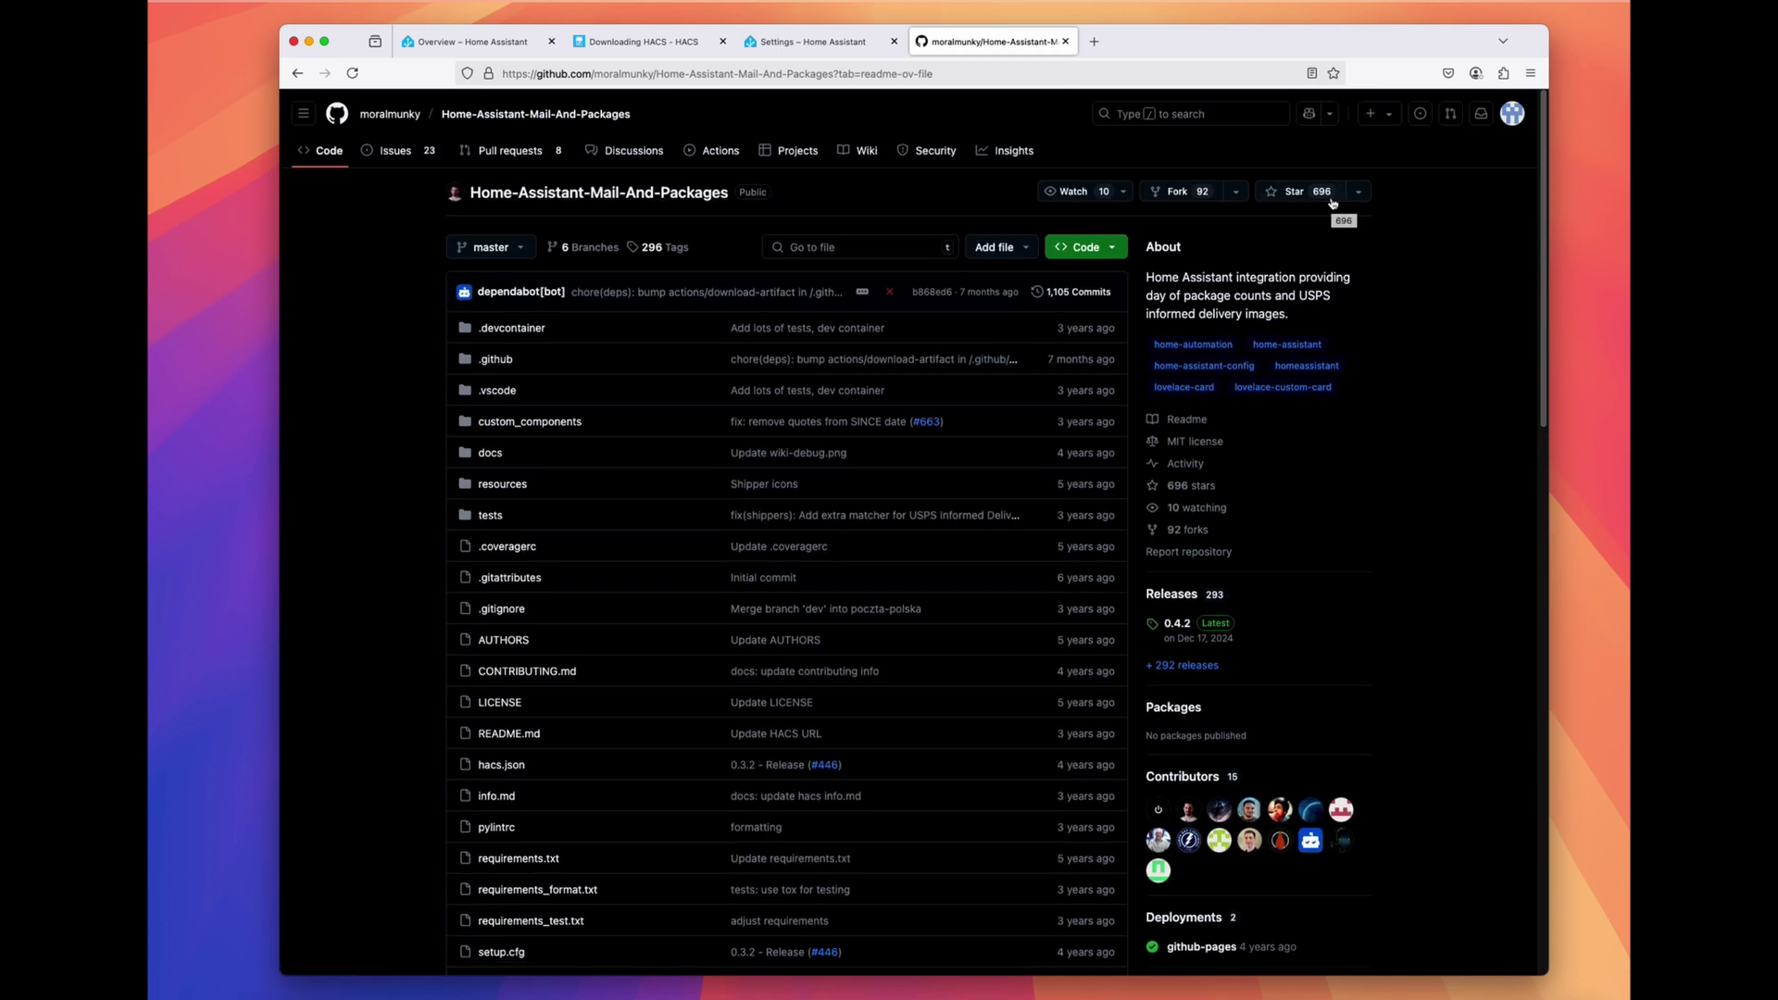
{"action": "scroll", "coordinate": [519, 453], "scroll_direction": "down", "scroll_amount": 10}
{"action": "scroll", "coordinate": [825, 468], "scroll_direction": "up", "scroll_amount": 10}
{"action": "scroll", "coordinate": [443, 622], "scroll_direction": "down", "scroll_amount": 4}
{"action": "scroll", "coordinate": [518, 602], "scroll_direction": "down", "scroll_amount": 5}
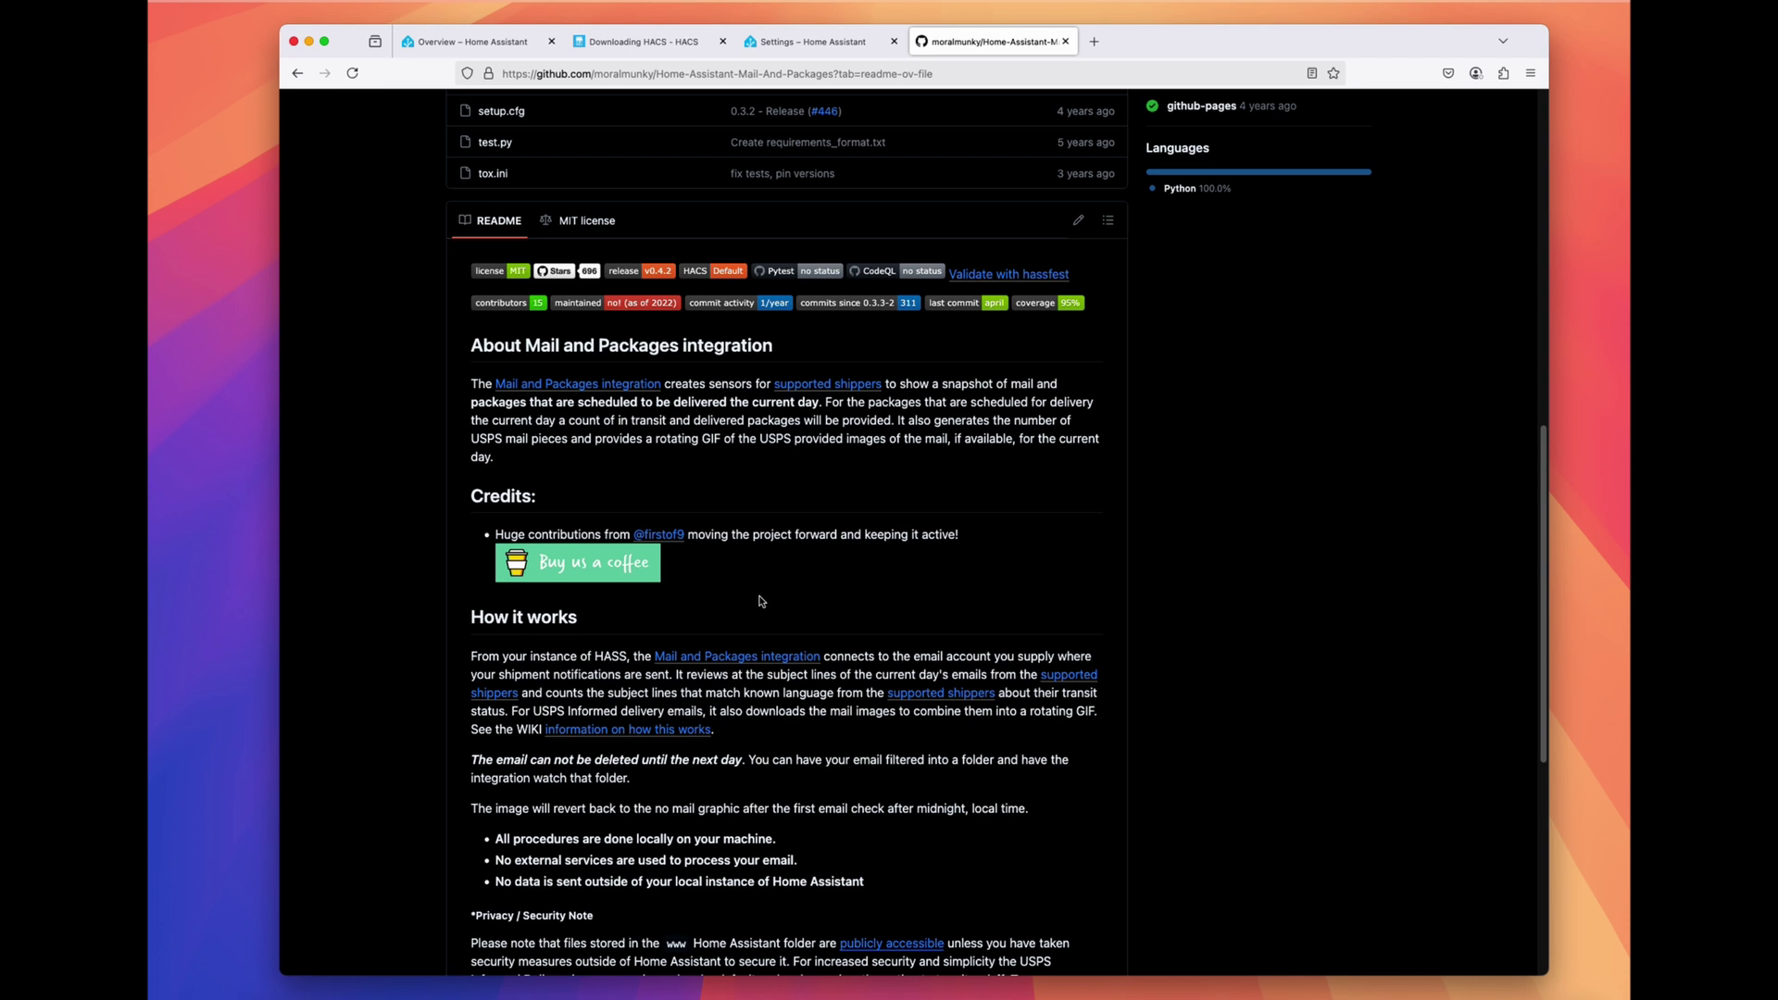
{"action": "scroll", "coordinate": [761, 601], "scroll_direction": "up", "scroll_amount": 7}
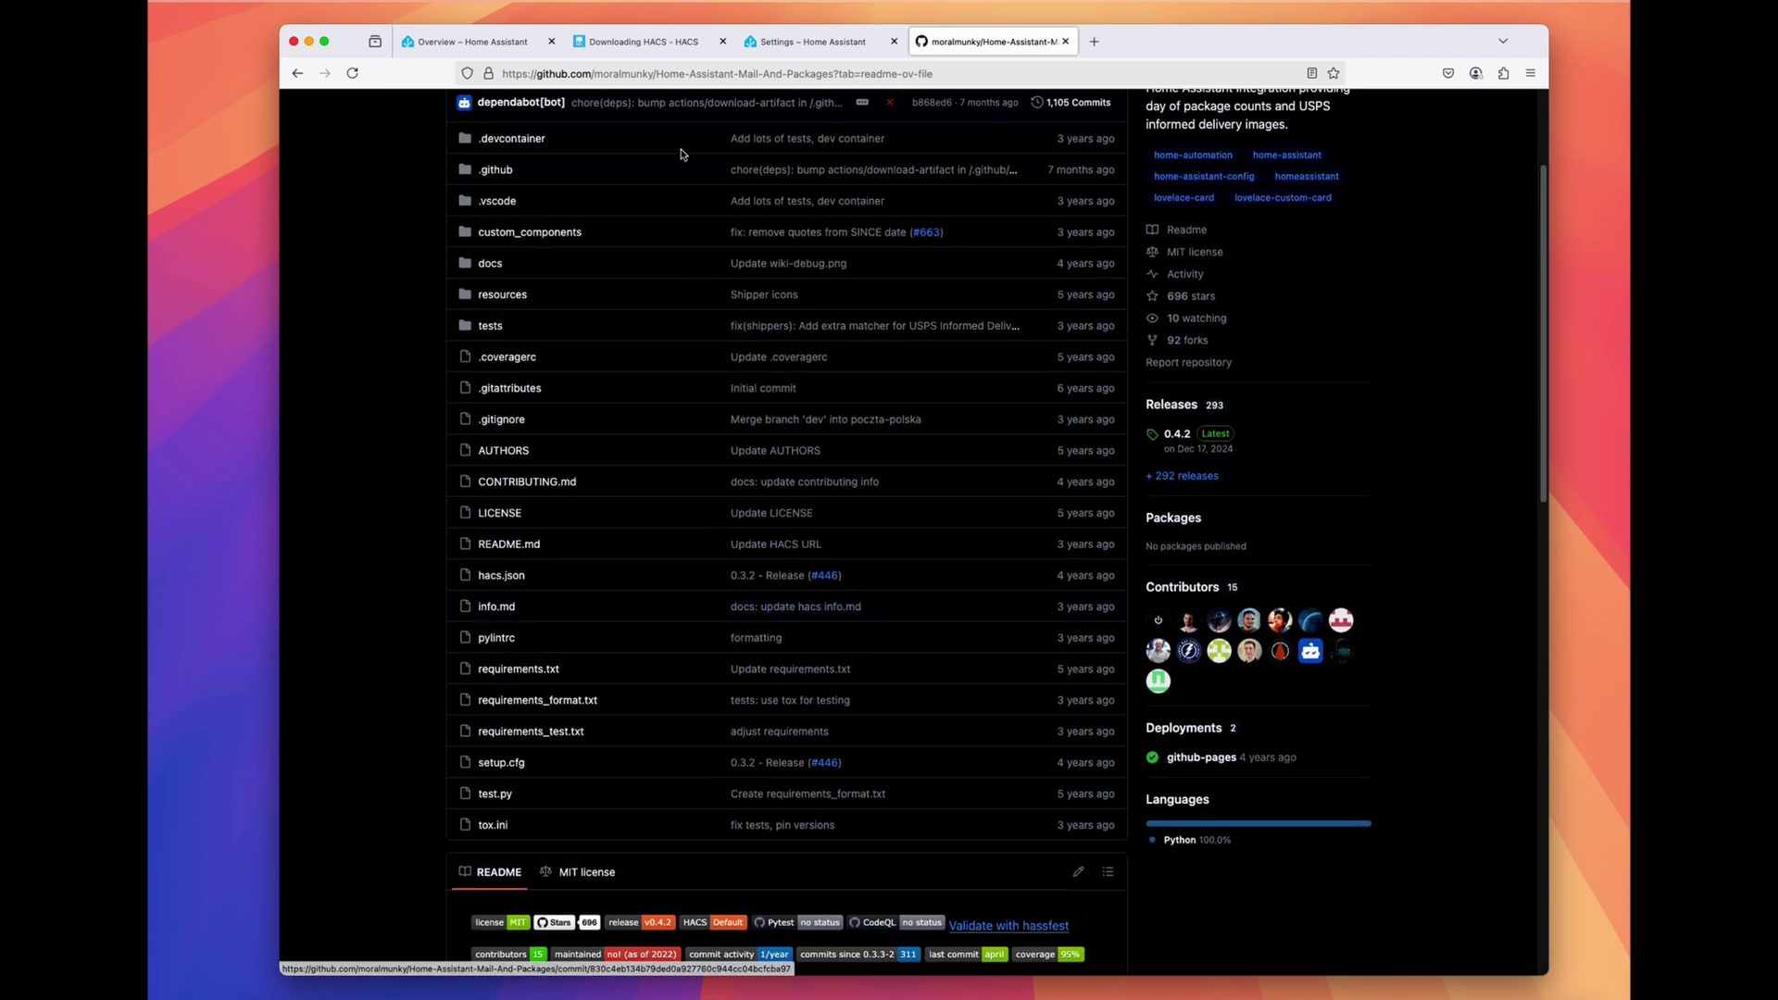
{"action": "left_click", "coordinate": [477, 43]}
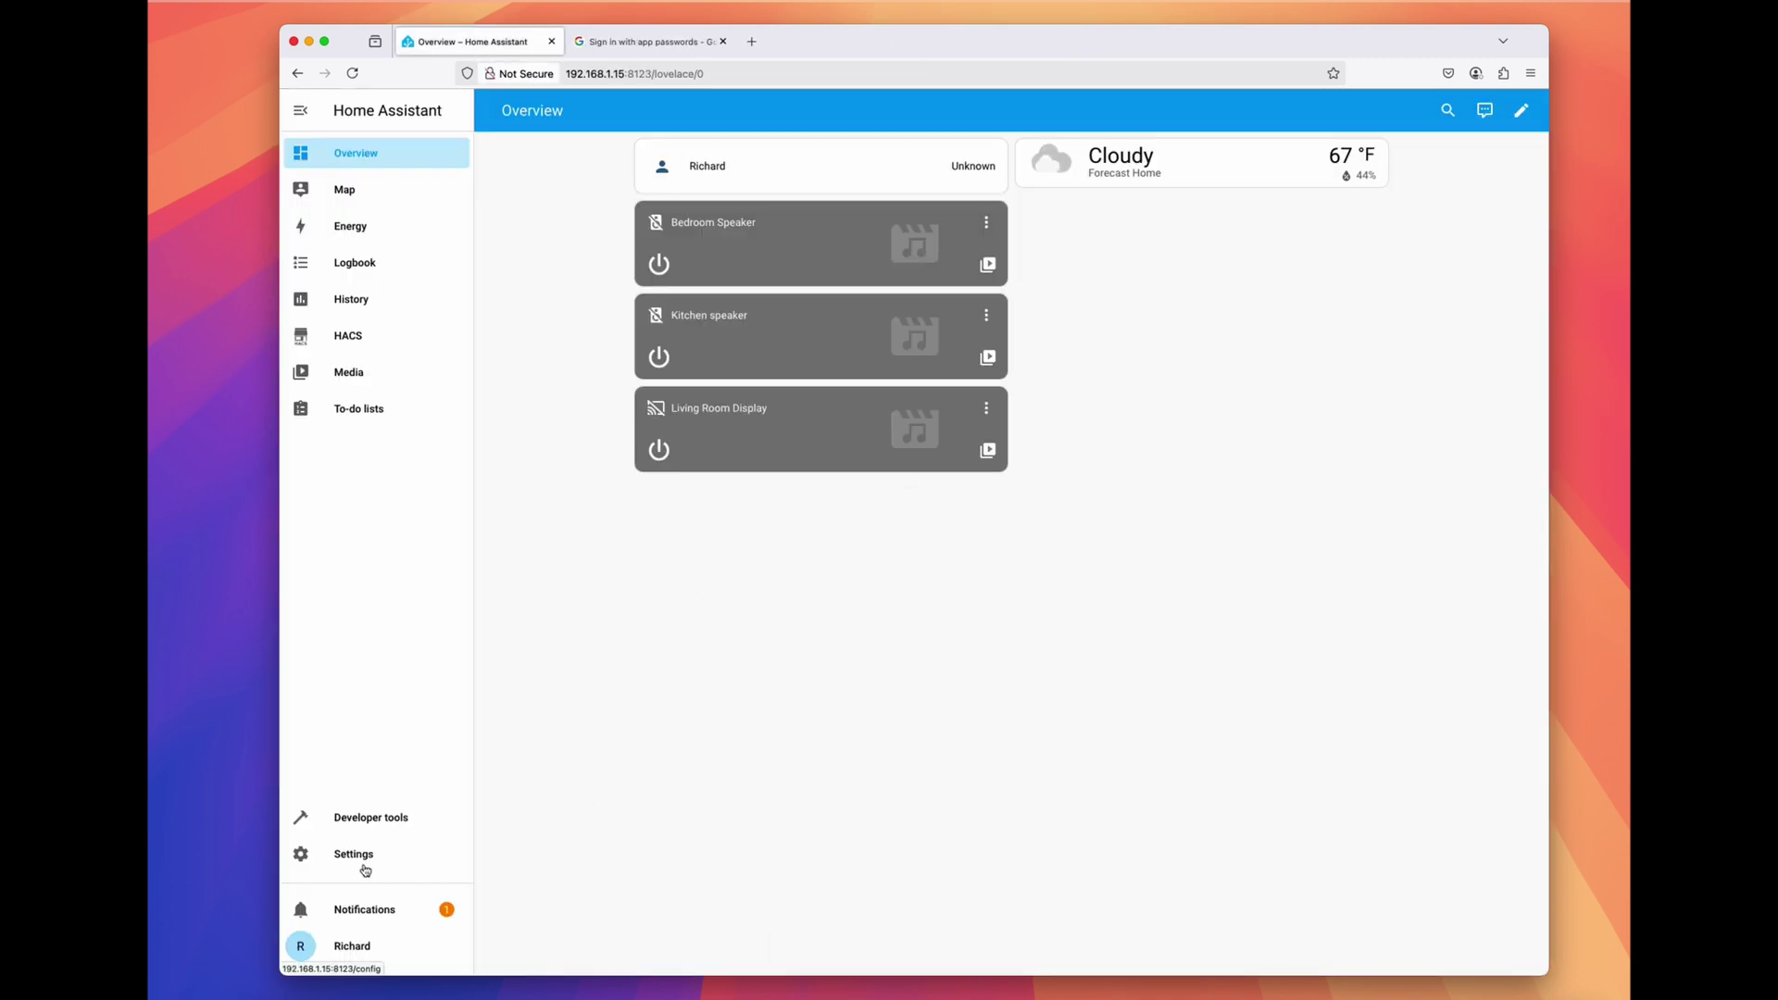
Step: Search 'Mail' under Add Integration in Devices & services and choose Mail and Packages
{"action": "left_click", "coordinate": [357, 854]}
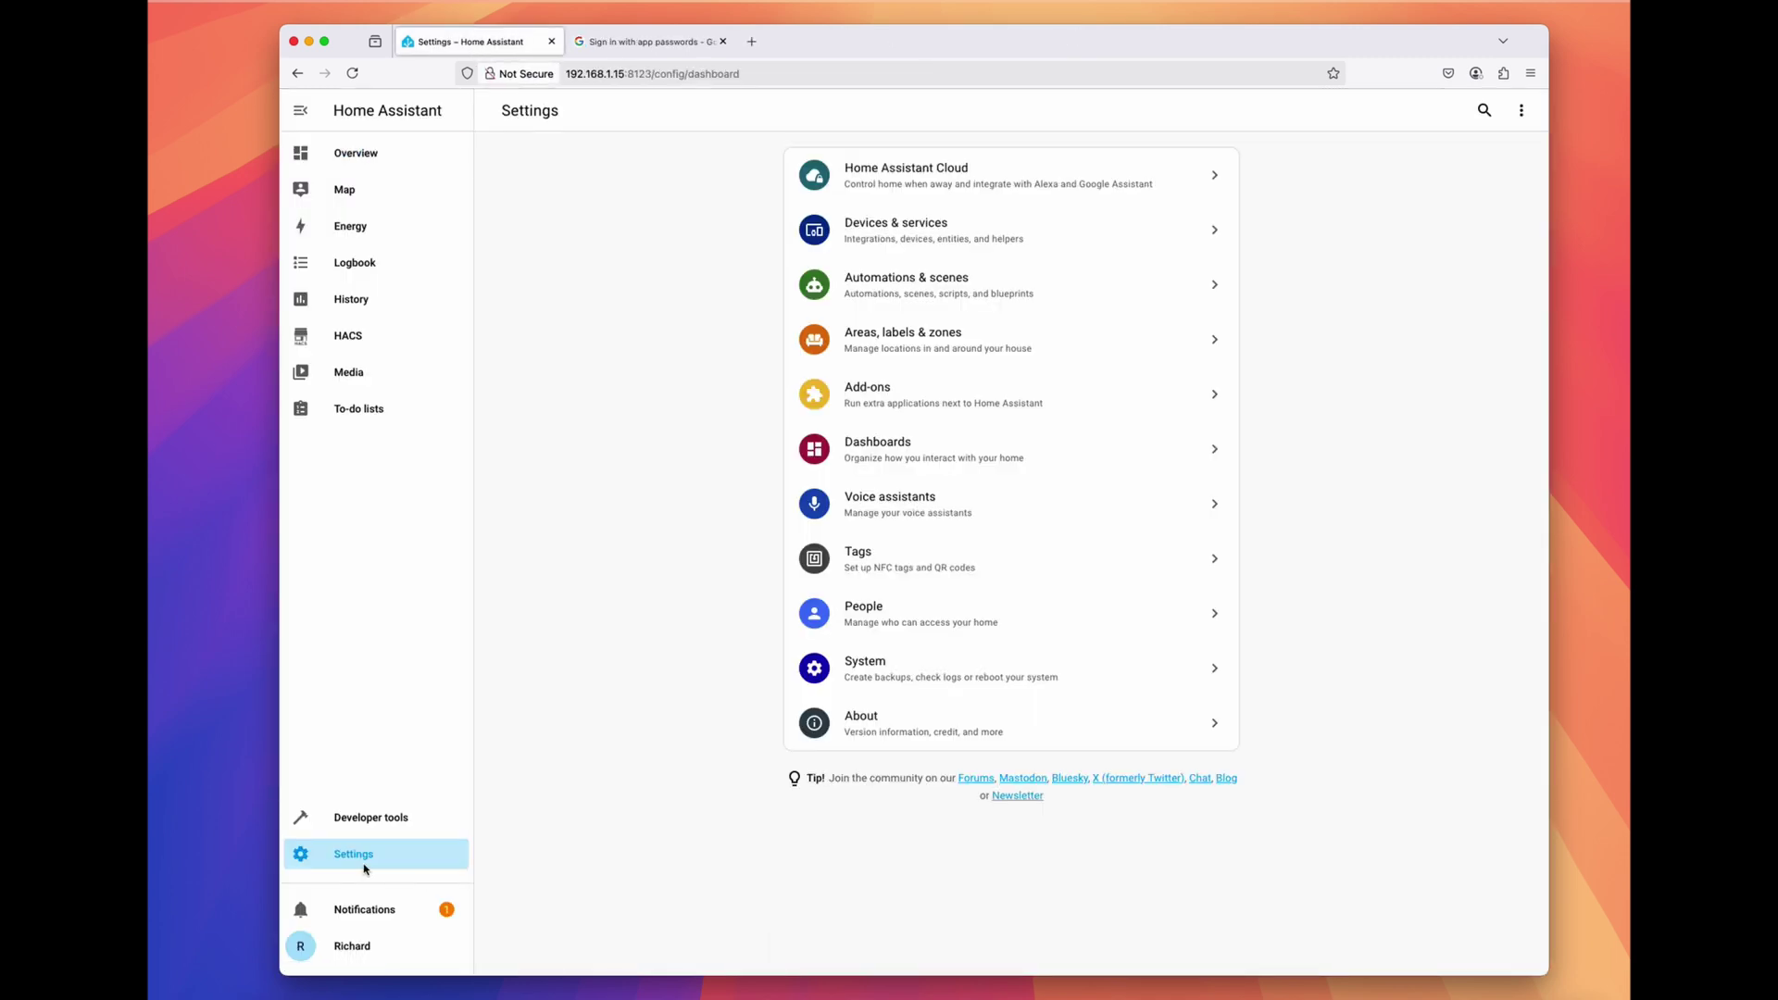
{"action": "left_click", "coordinate": [965, 244]}
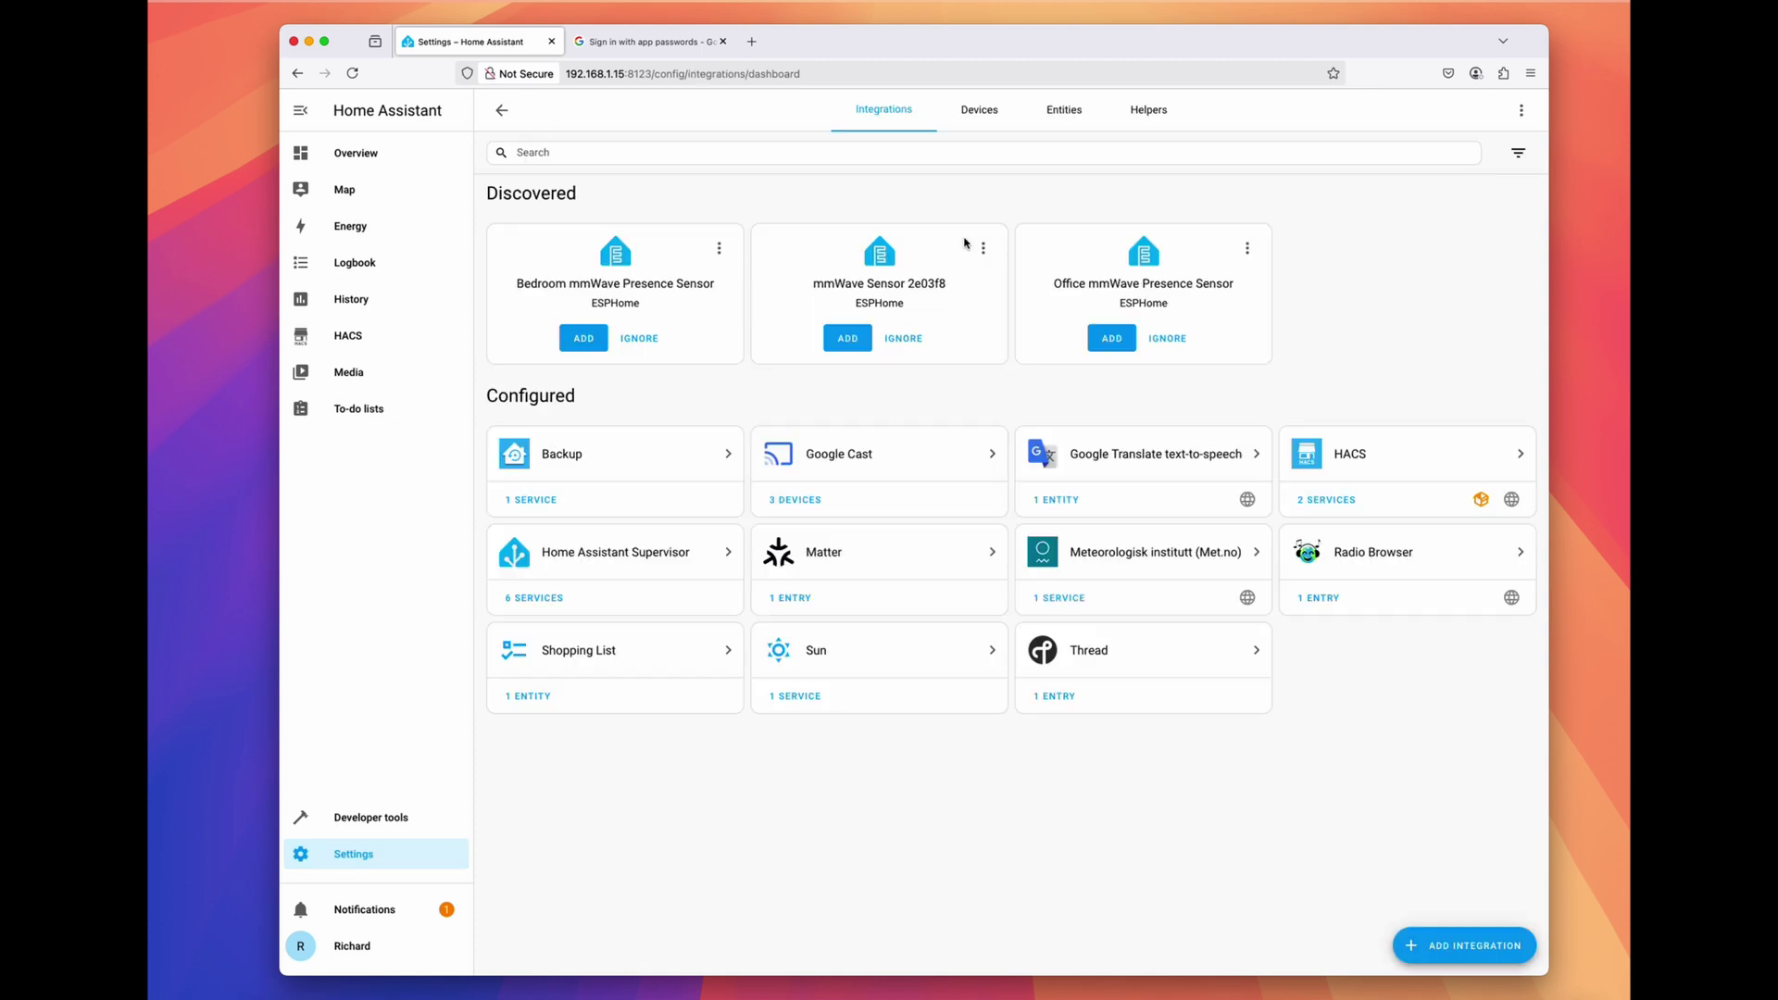
{"action": "left_click", "coordinate": [1436, 937]}
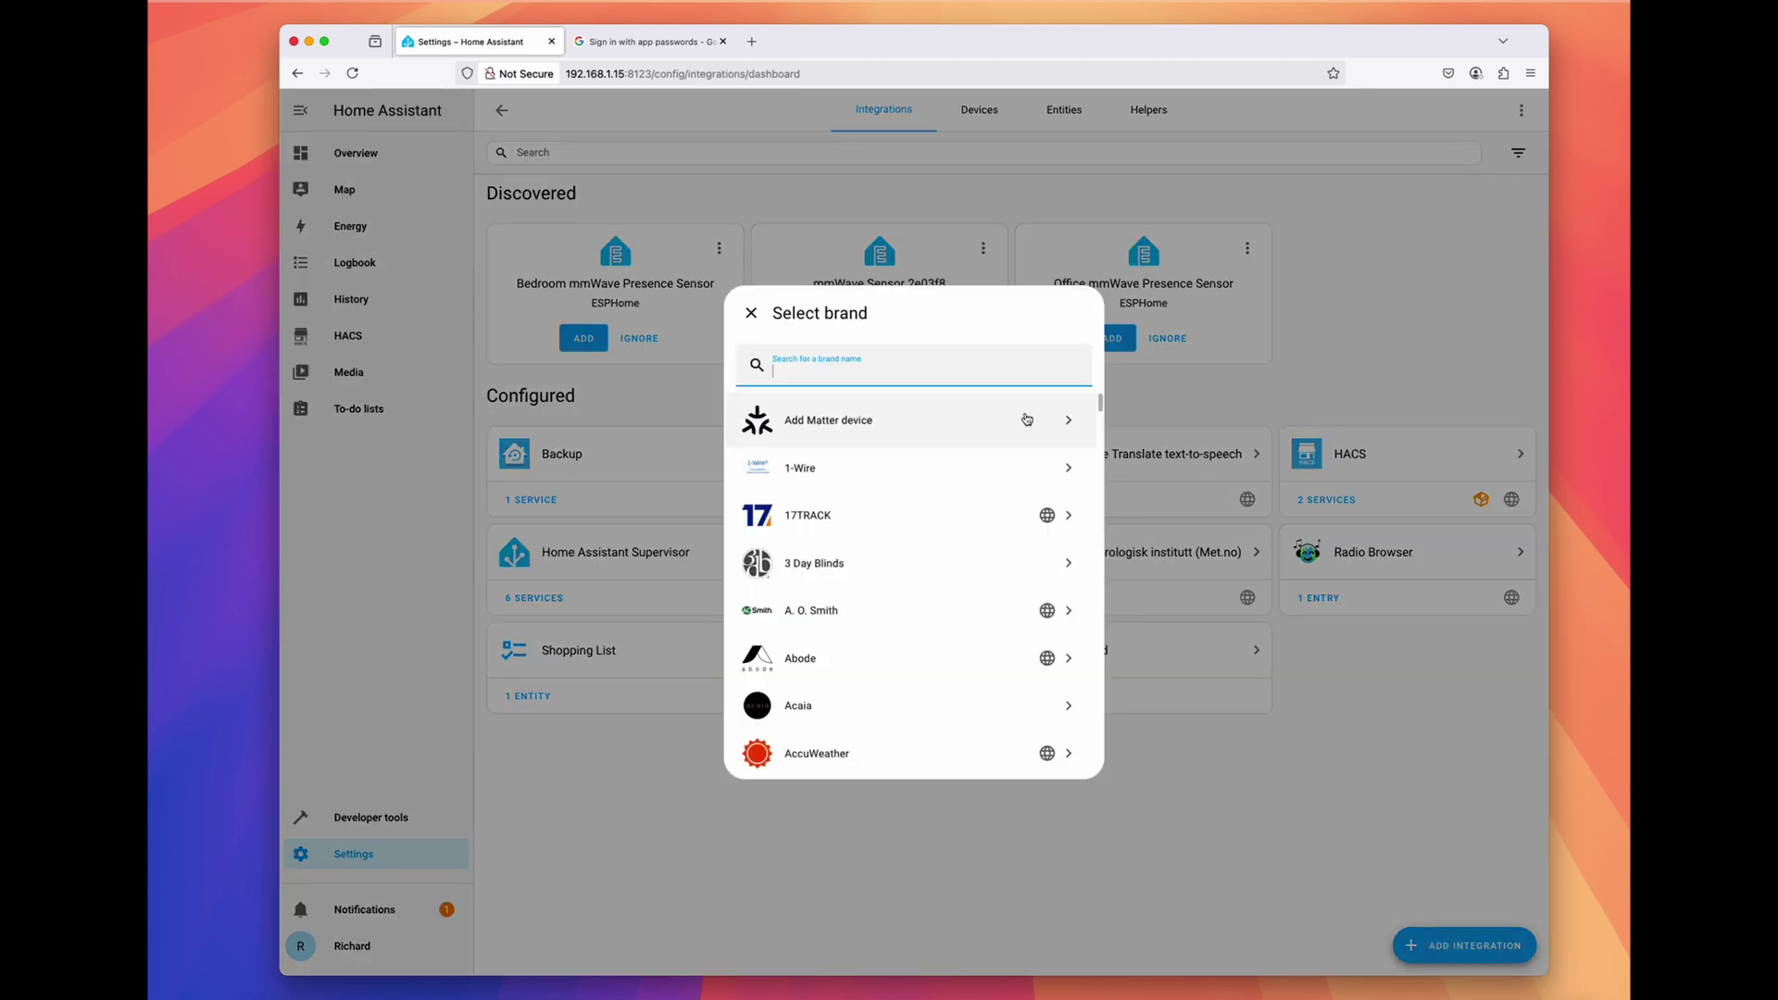
{"action": "type", "text": "Mail"}
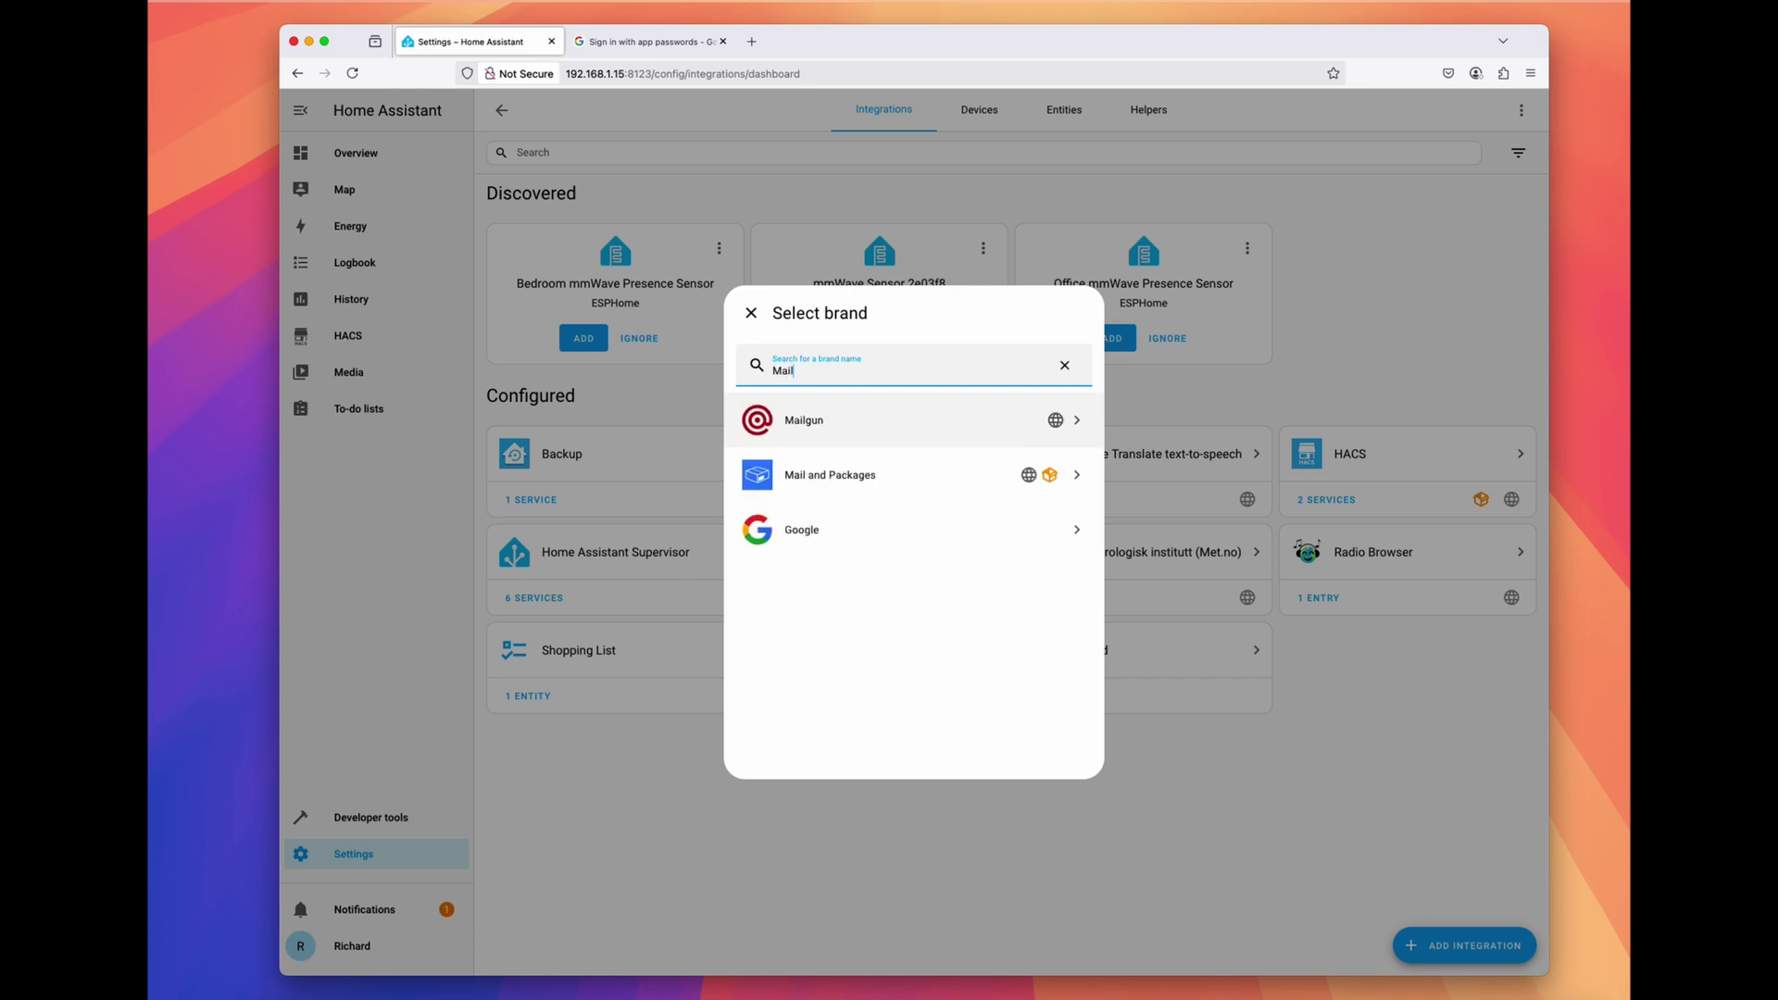
{"action": "left_click", "coordinate": [973, 489]}
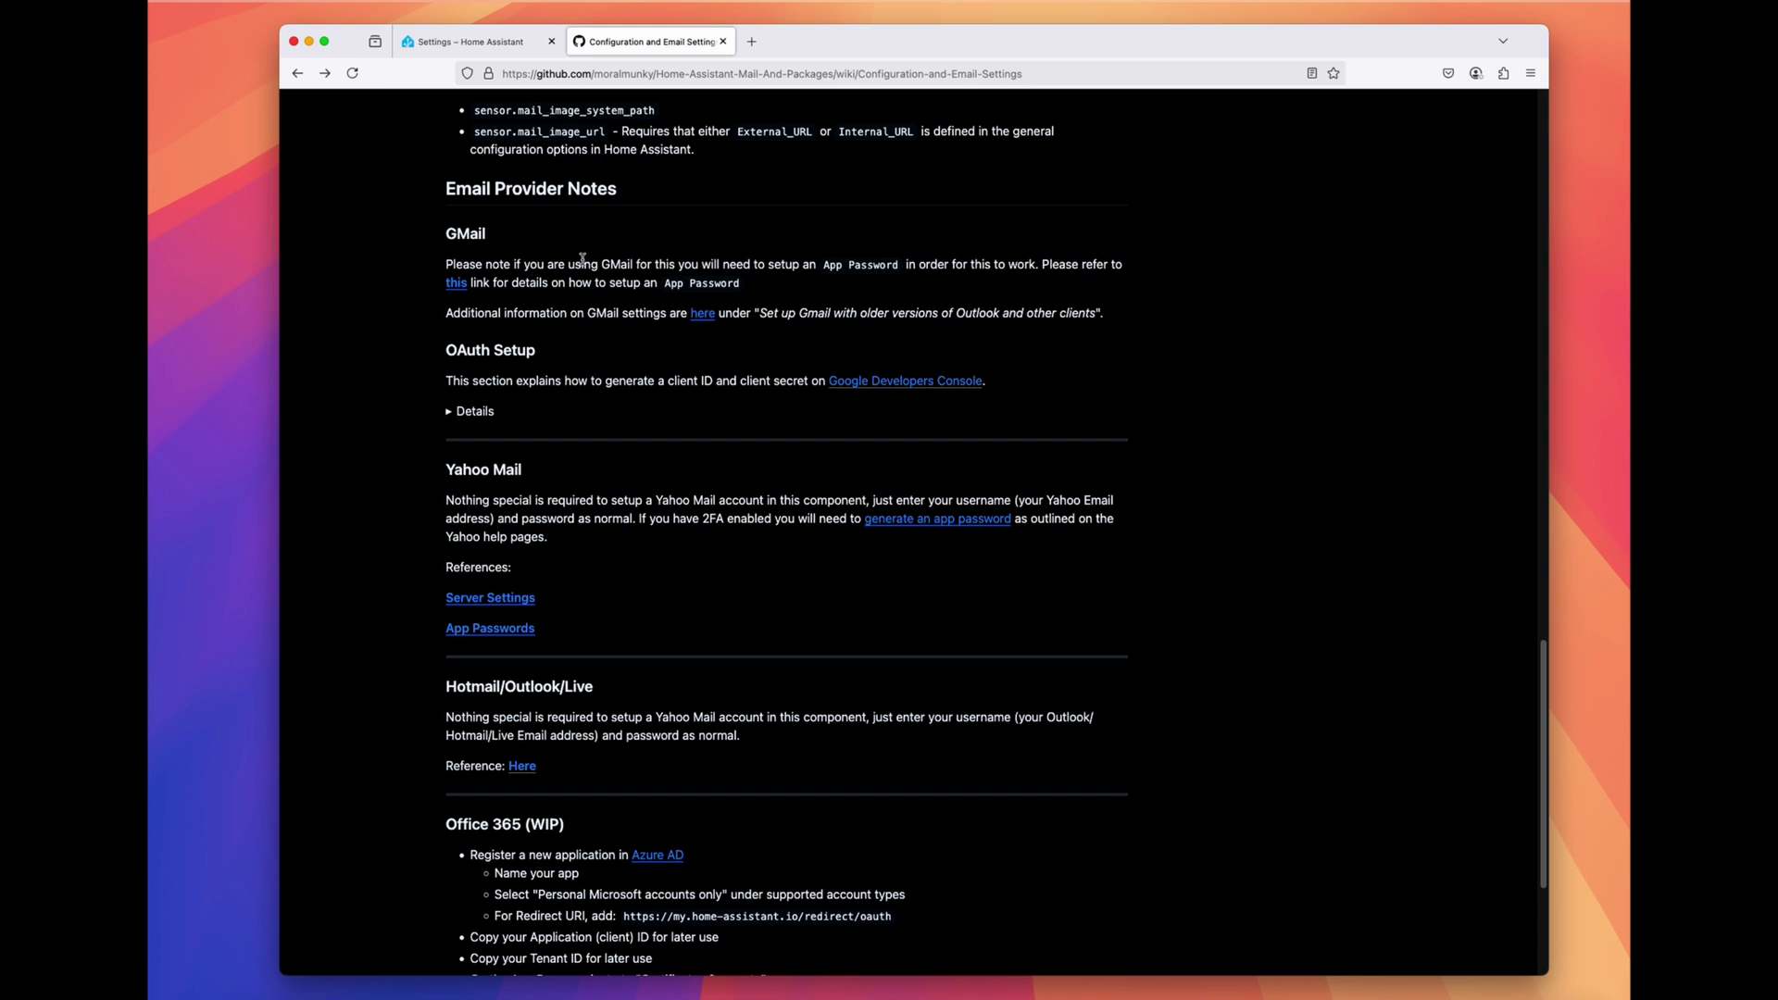
Step: Follow the Gmail app password help link from the wiki's Email Provider Notes
{"action": "left_click", "coordinate": [457, 285]}
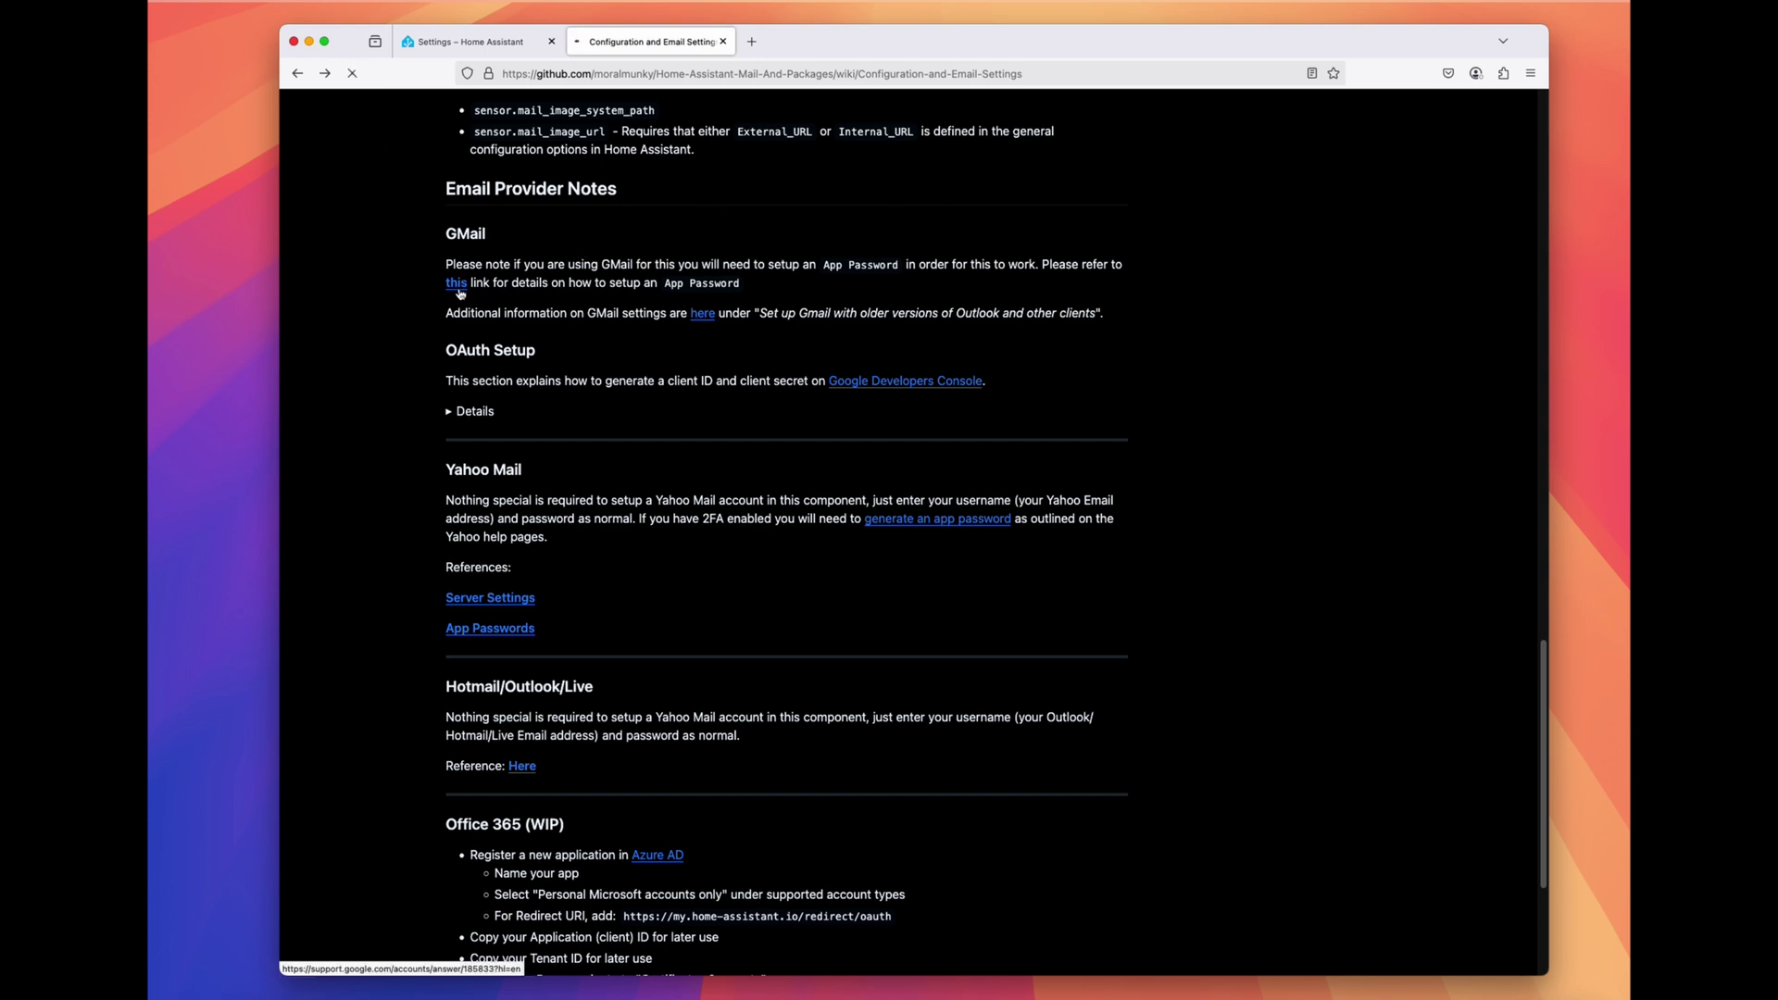
{"action": "scroll", "coordinate": [443, 478], "scroll_direction": "down", "scroll_amount": 2}
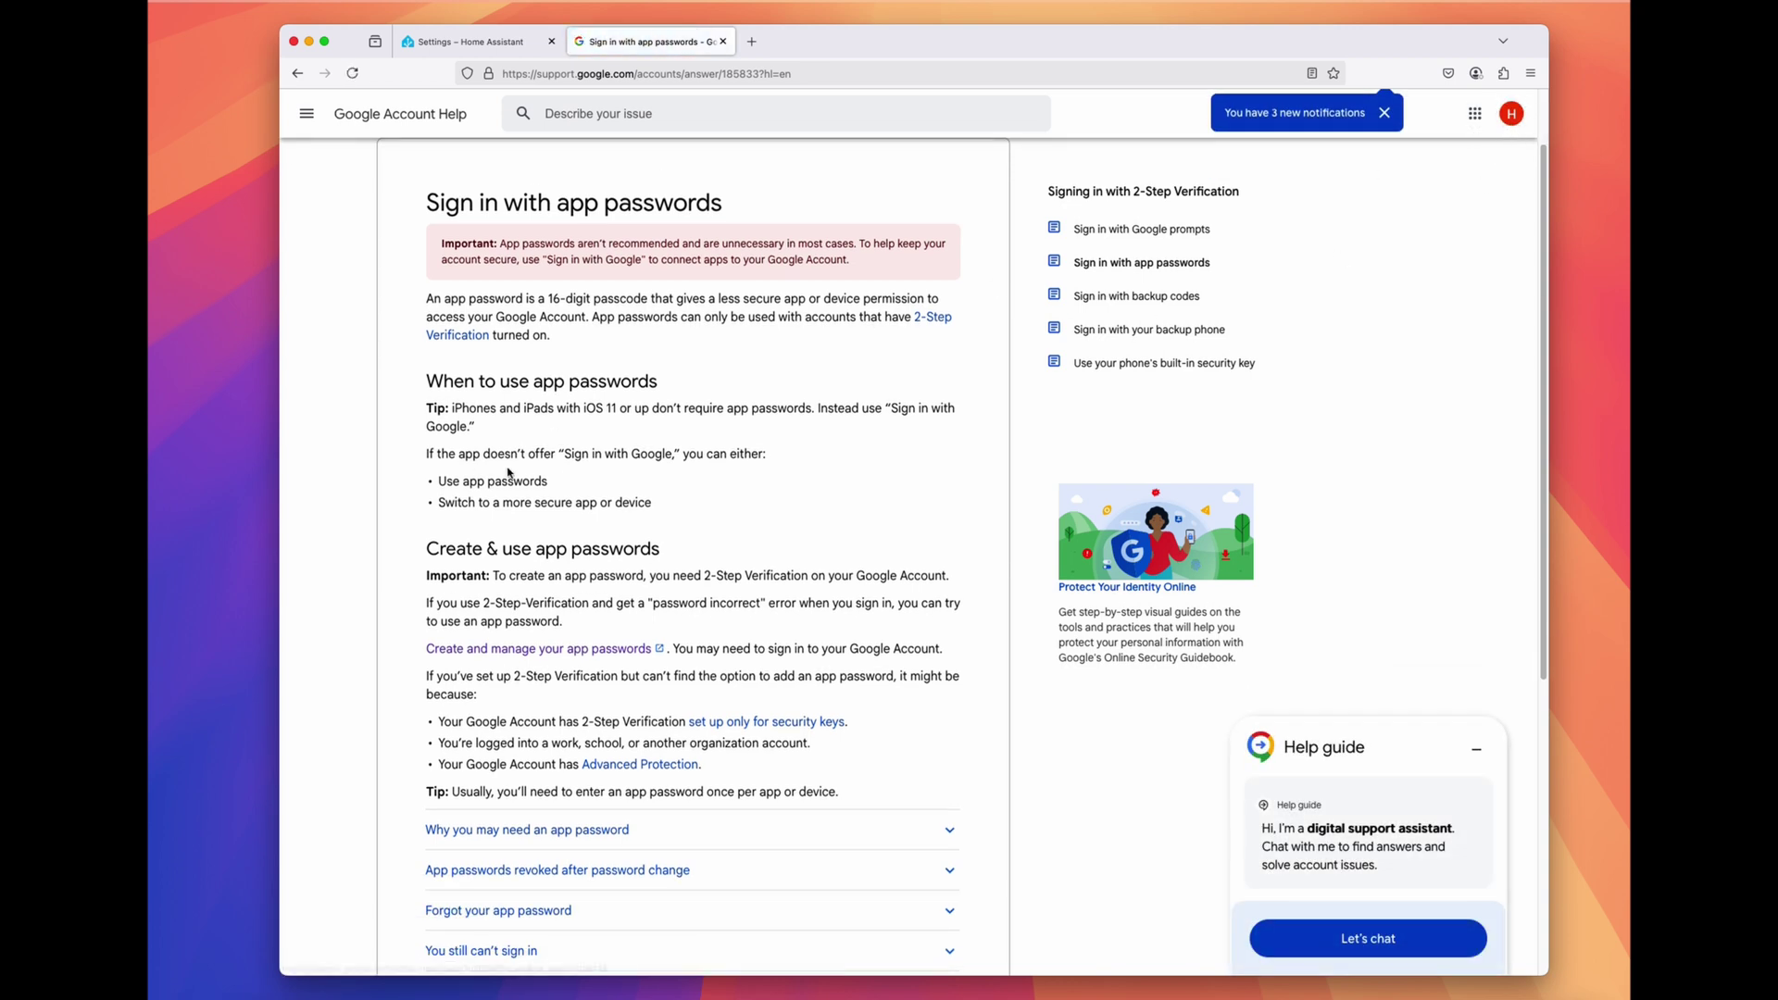
{"action": "scroll", "coordinate": [472, 473], "scroll_direction": "down", "scroll_amount": 3}
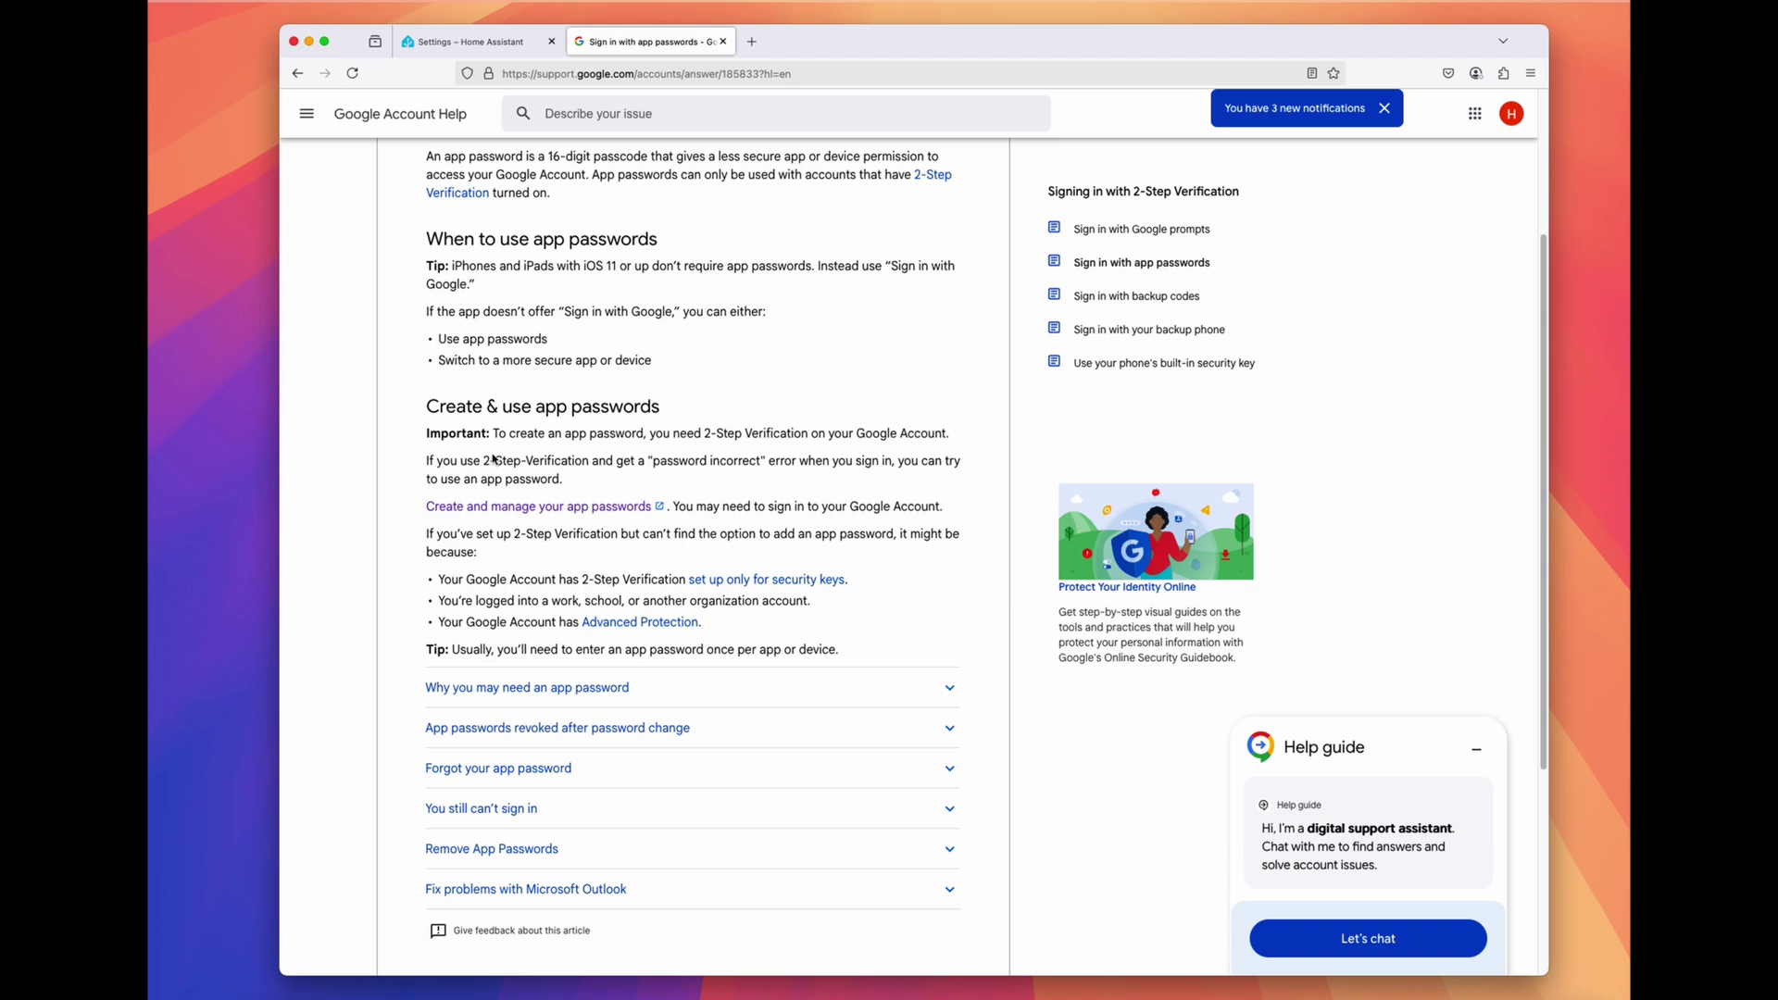
{"action": "left_click_drag", "start_coordinate": [450, 459], "coordinate": [617, 461]}
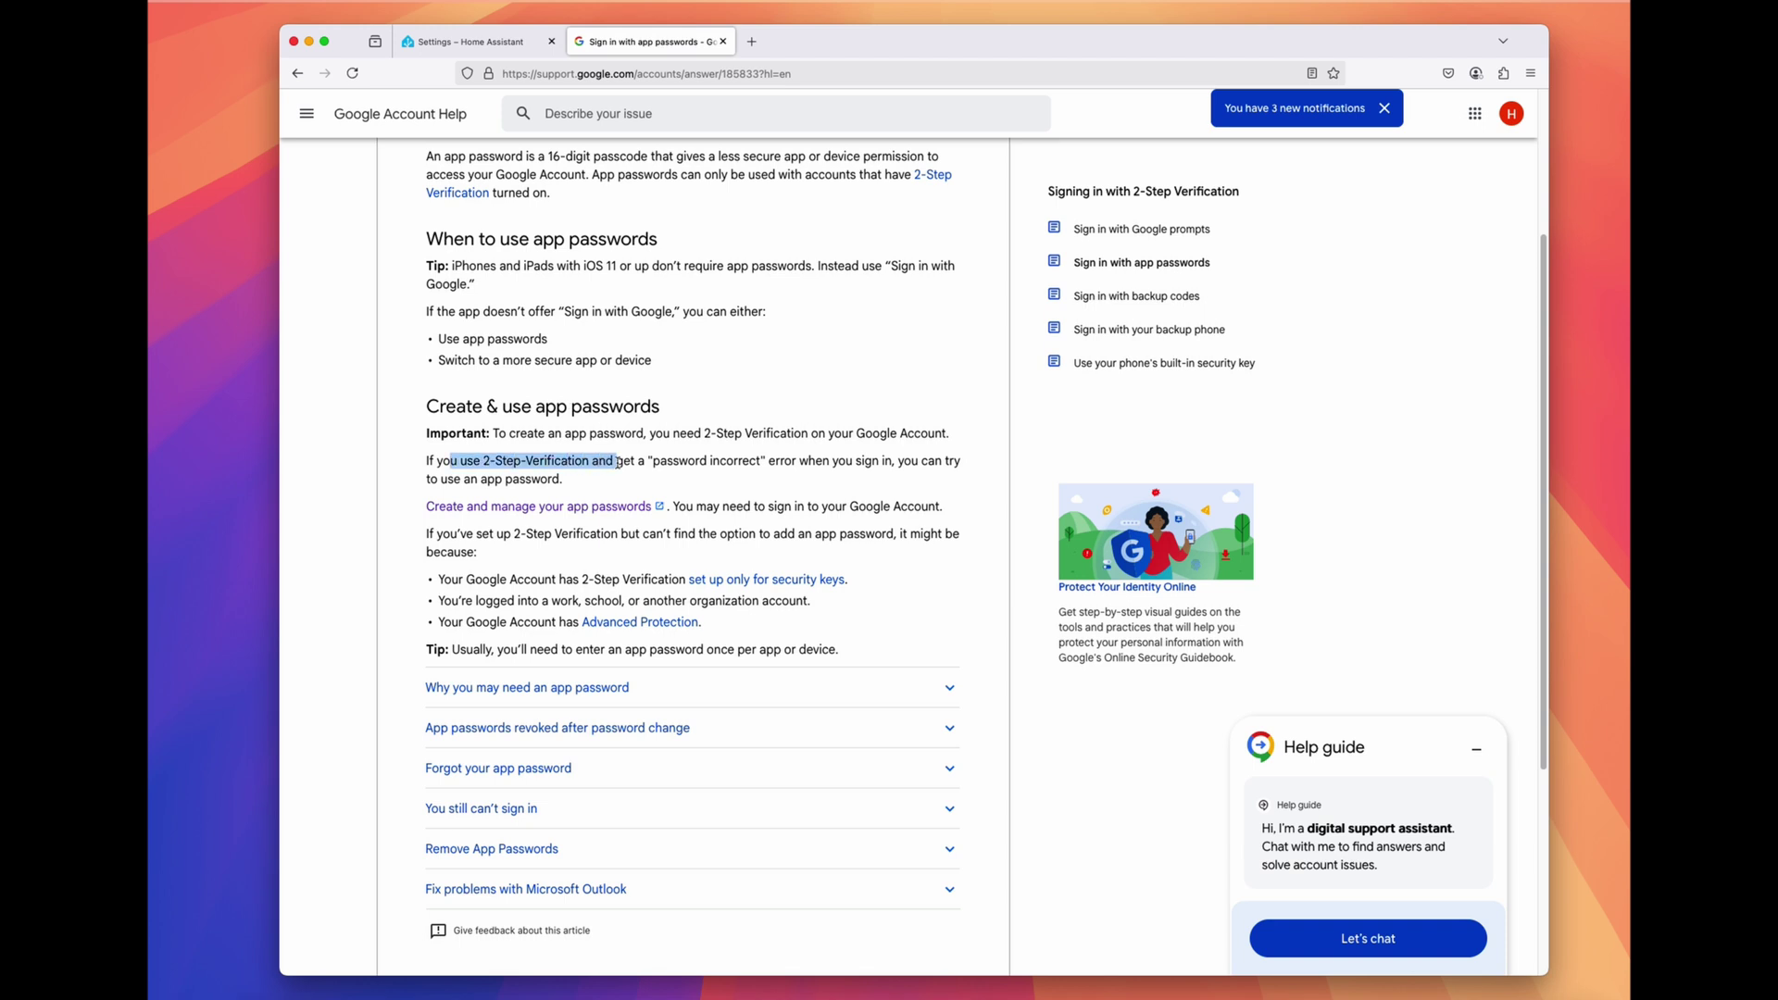
{"action": "left_click", "coordinate": [775, 447]}
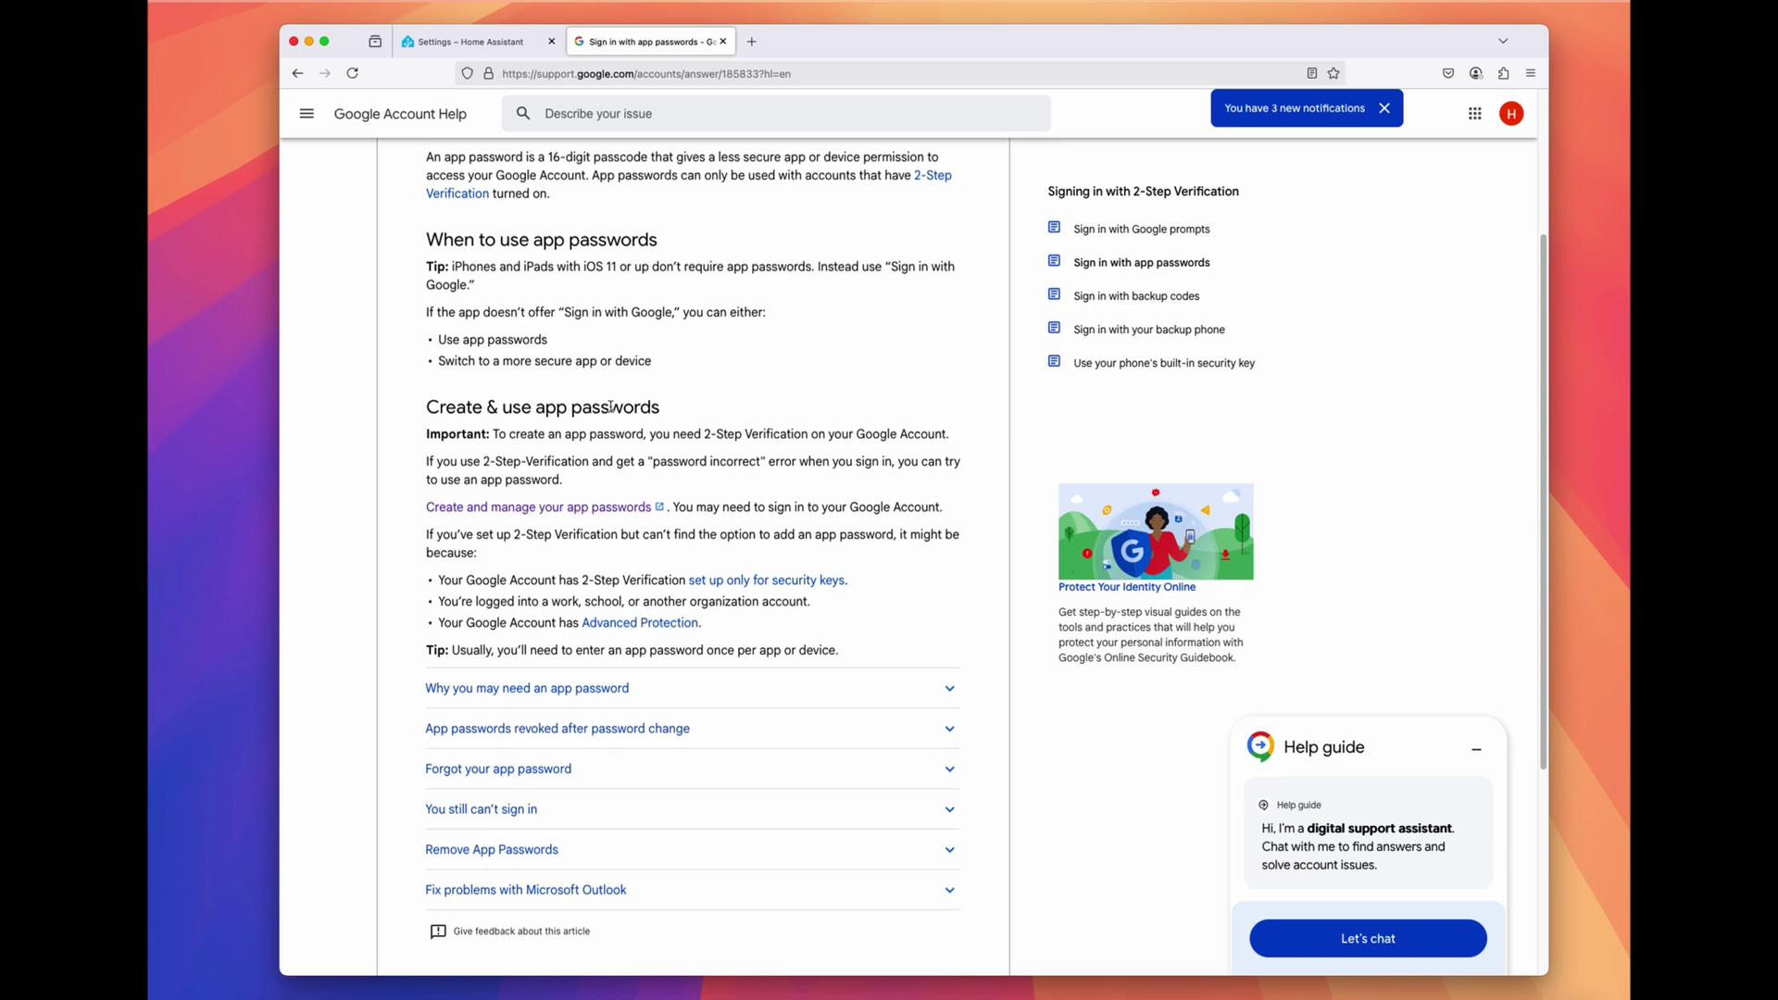
{"action": "scroll", "coordinate": [500, 377], "scroll_direction": "up", "scroll_amount": 3}
{"action": "scroll", "coordinate": [501, 377], "scroll_direction": "down", "scroll_amount": 5}
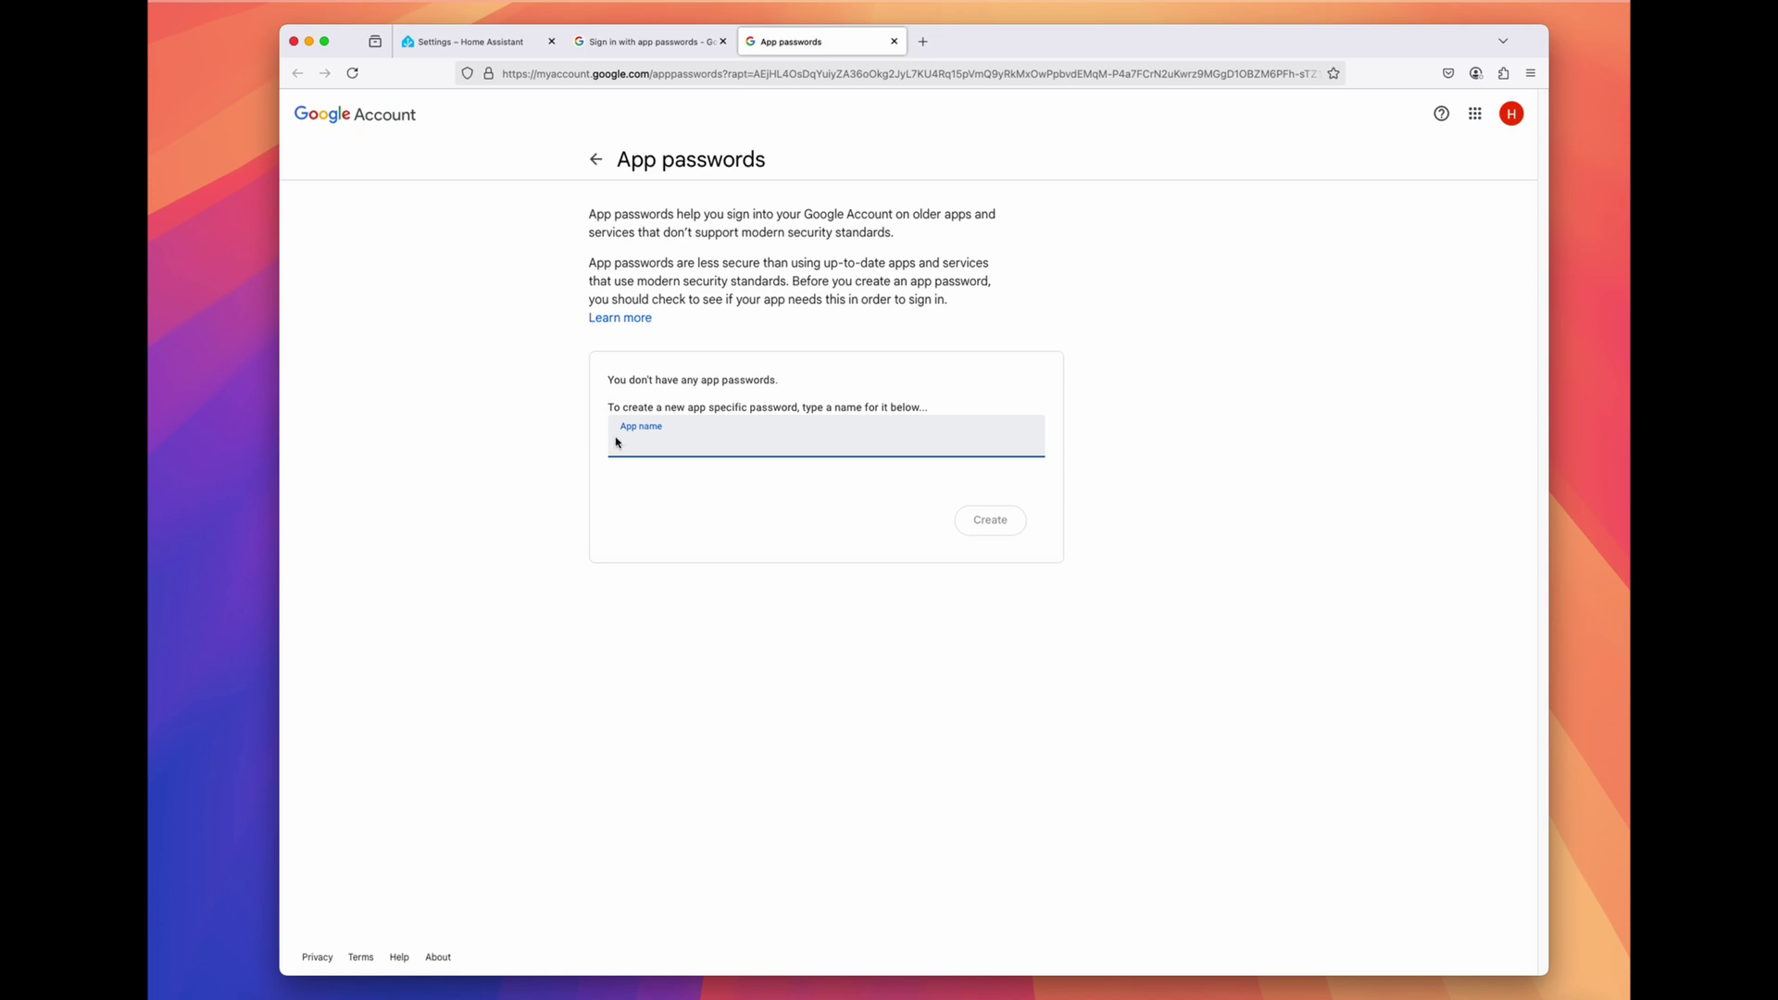
Step: Create a Google app password named Home Assistant and select the generated password
{"action": "type", "text": "Home "}
{"action": "type", "text": "Assis"}
{"action": "type", "text": "tab"}
{"action": "left_click", "coordinate": [982, 524]}
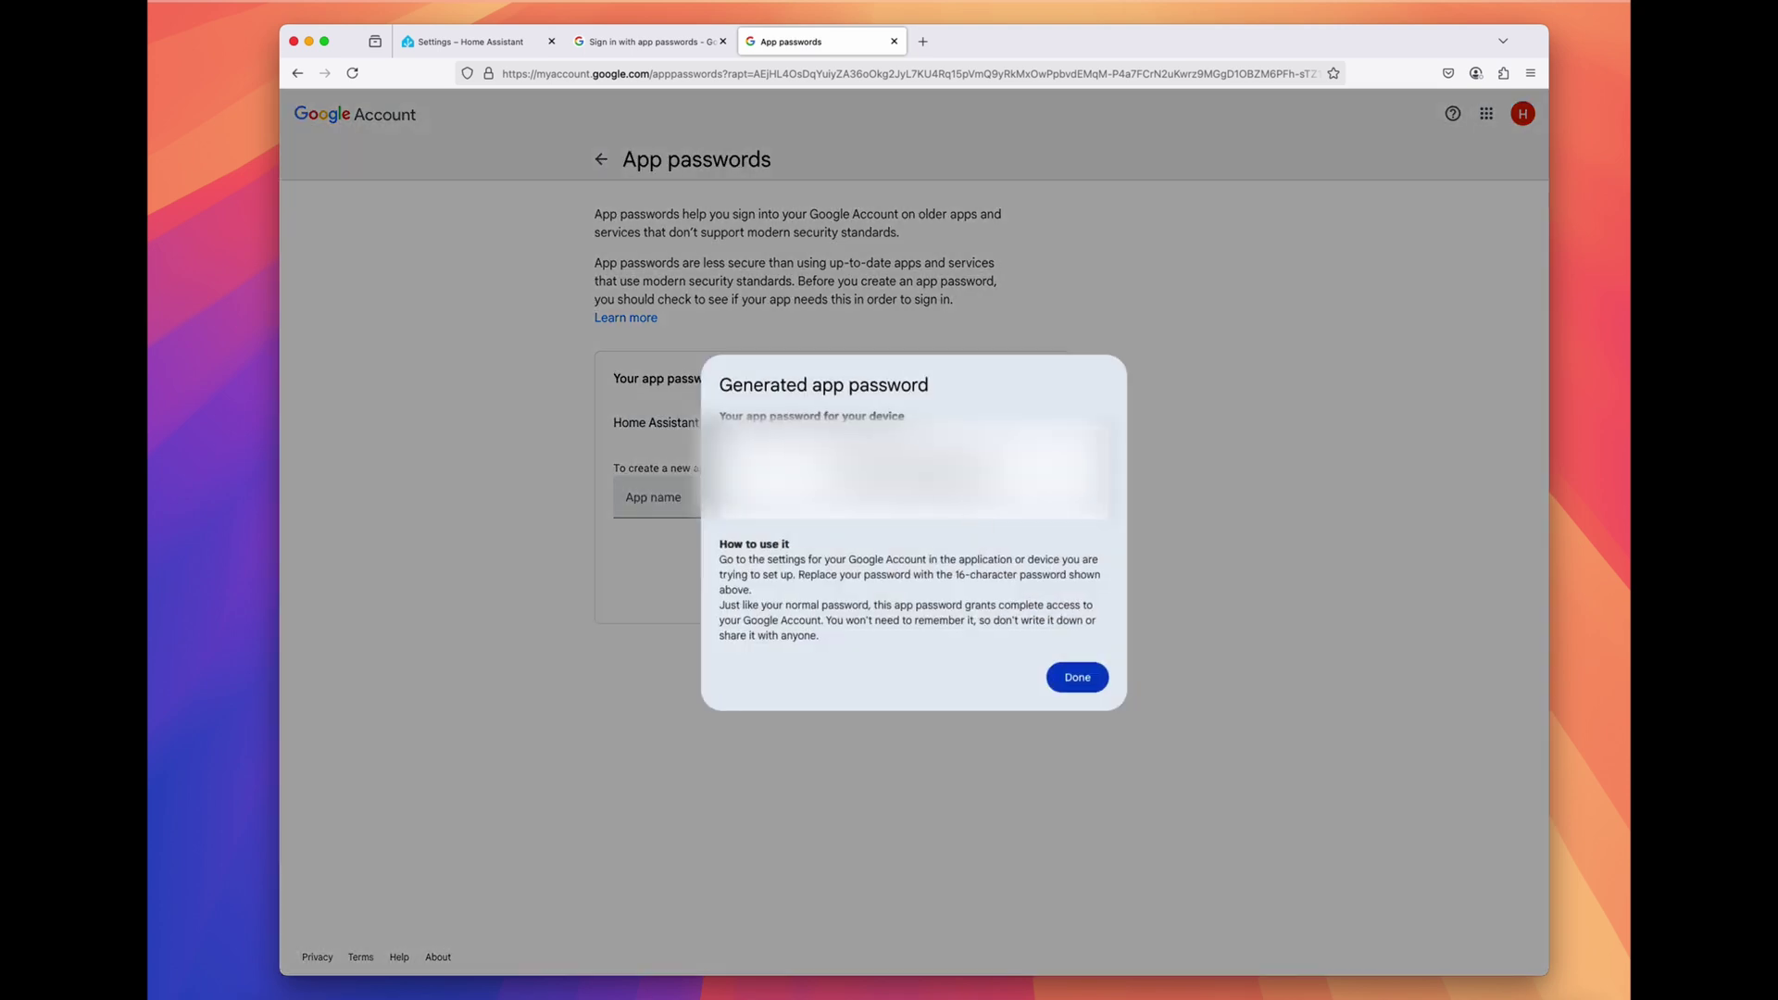
{"action": "right_click", "coordinate": [881, 495]}
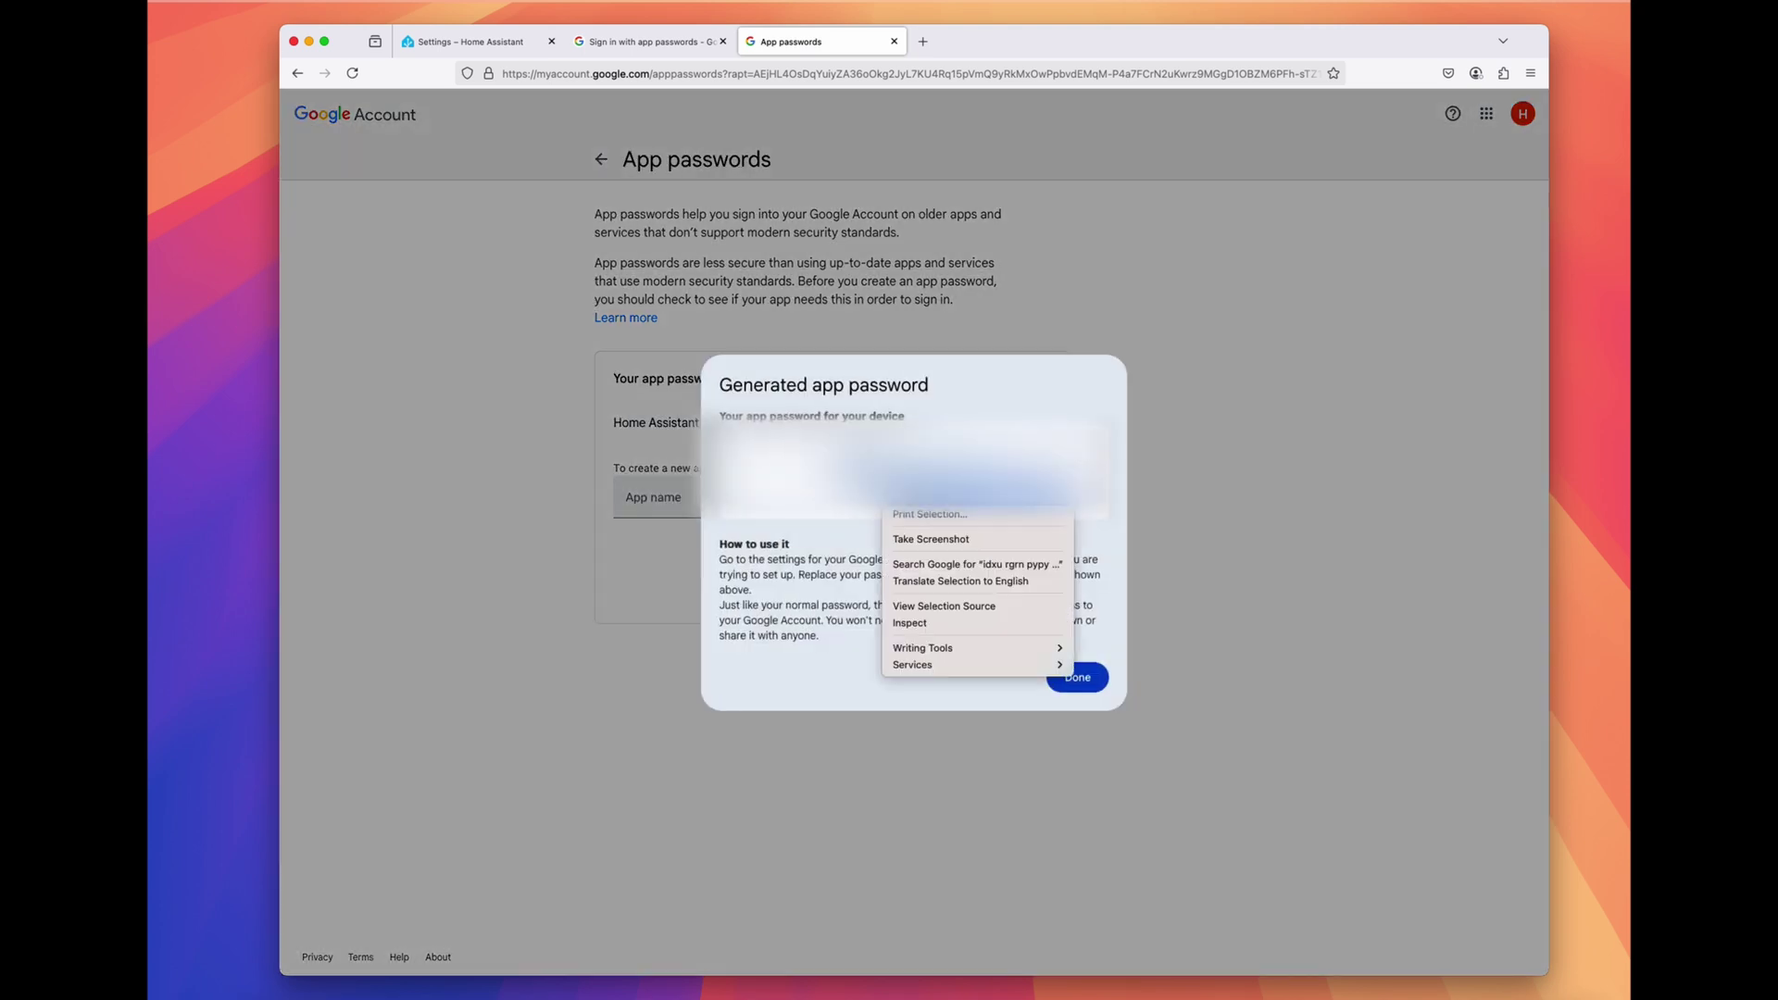
{"action": "left_click", "coordinate": [912, 512]}
{"action": "double_click", "coordinate": [912, 472]}
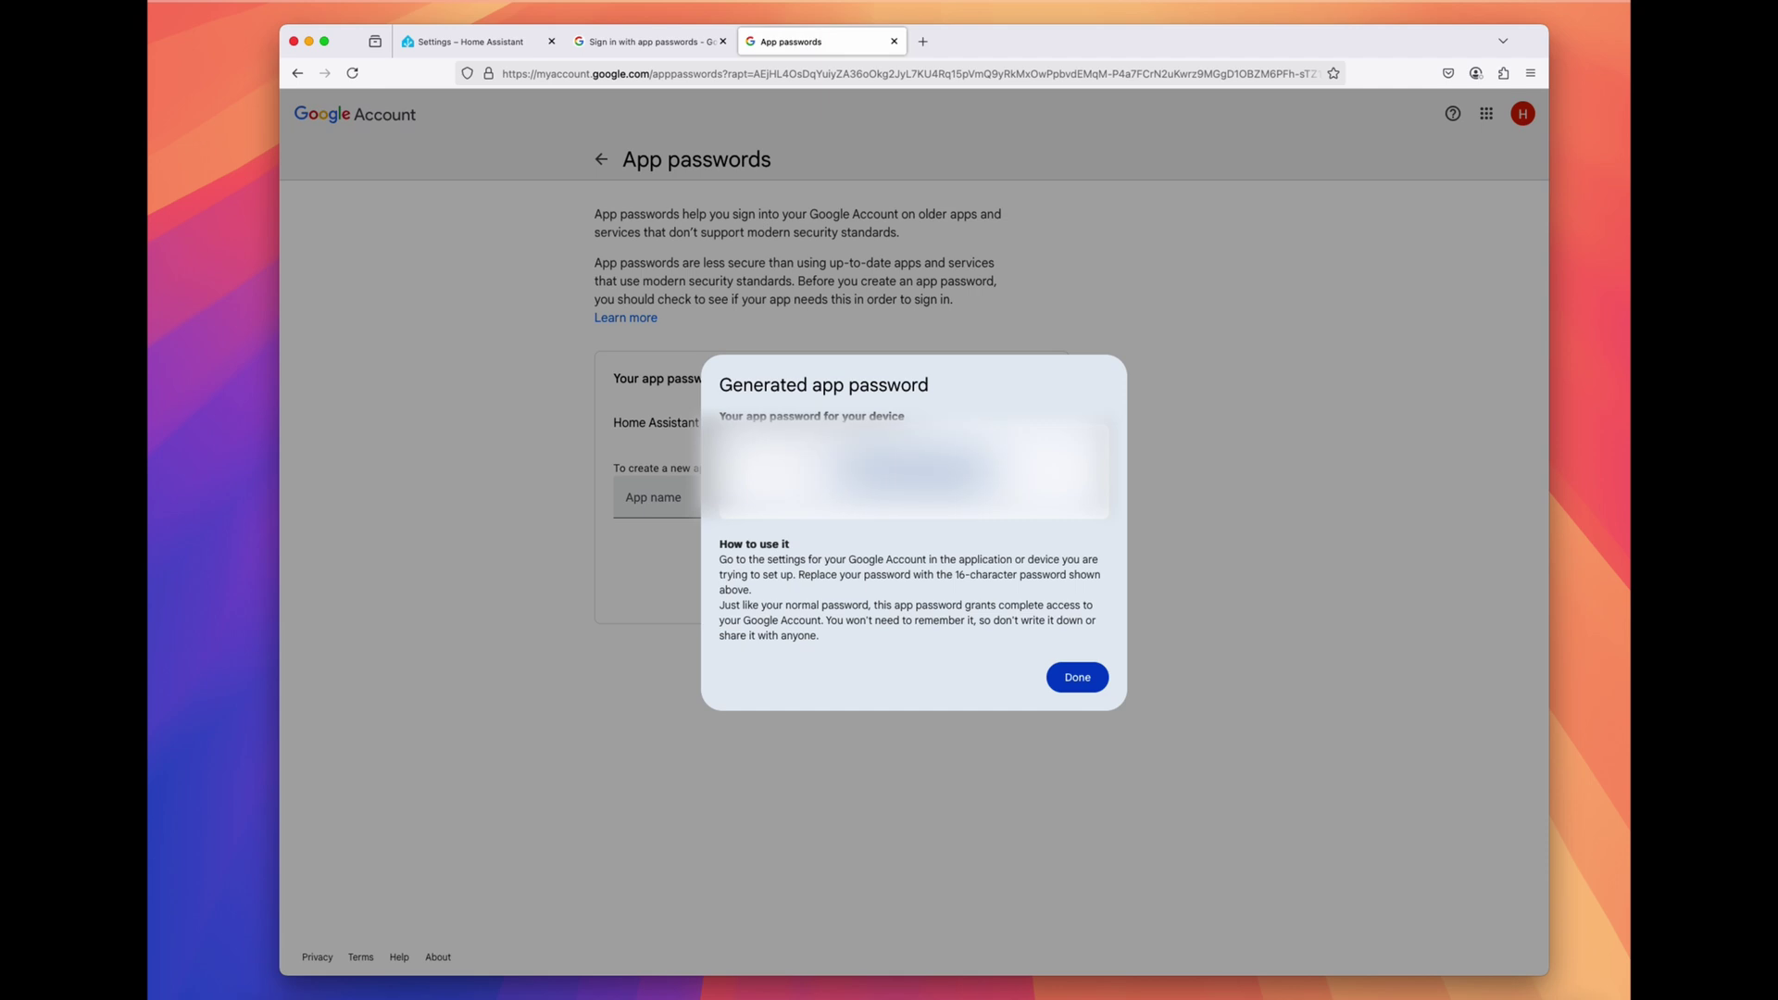
{"action": "key", "text": "super+Tab"}
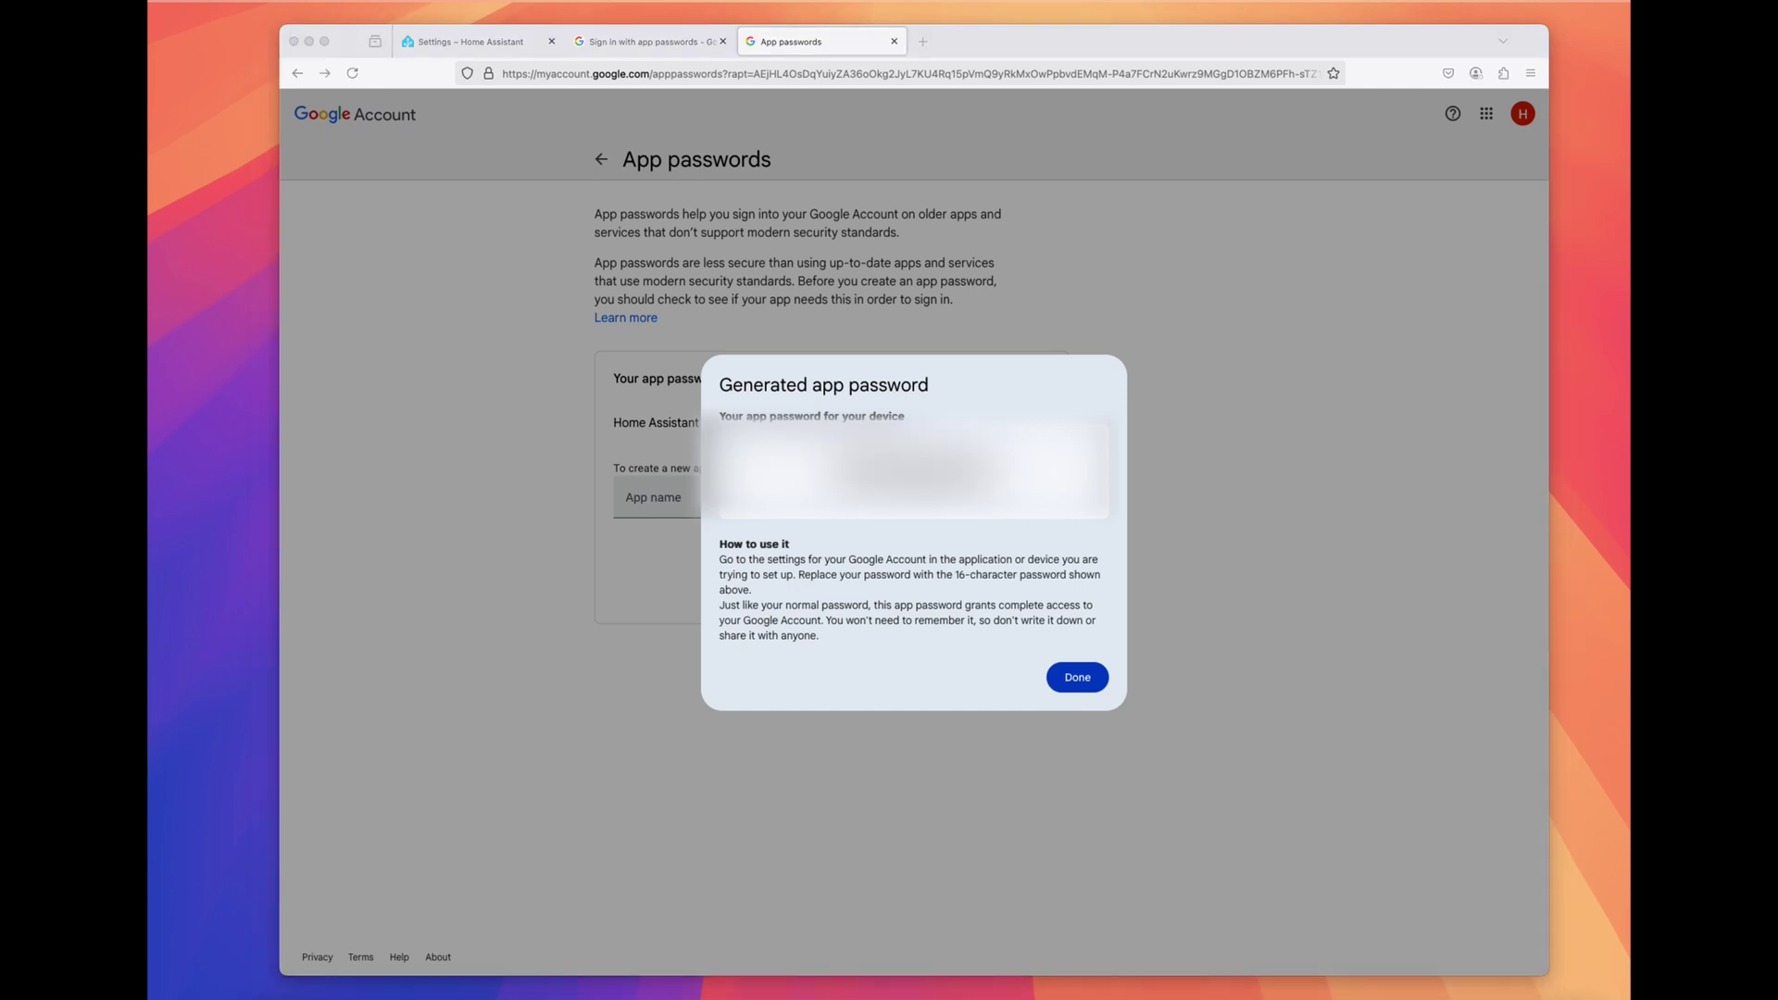
{"action": "key", "text": "super+Tab"}
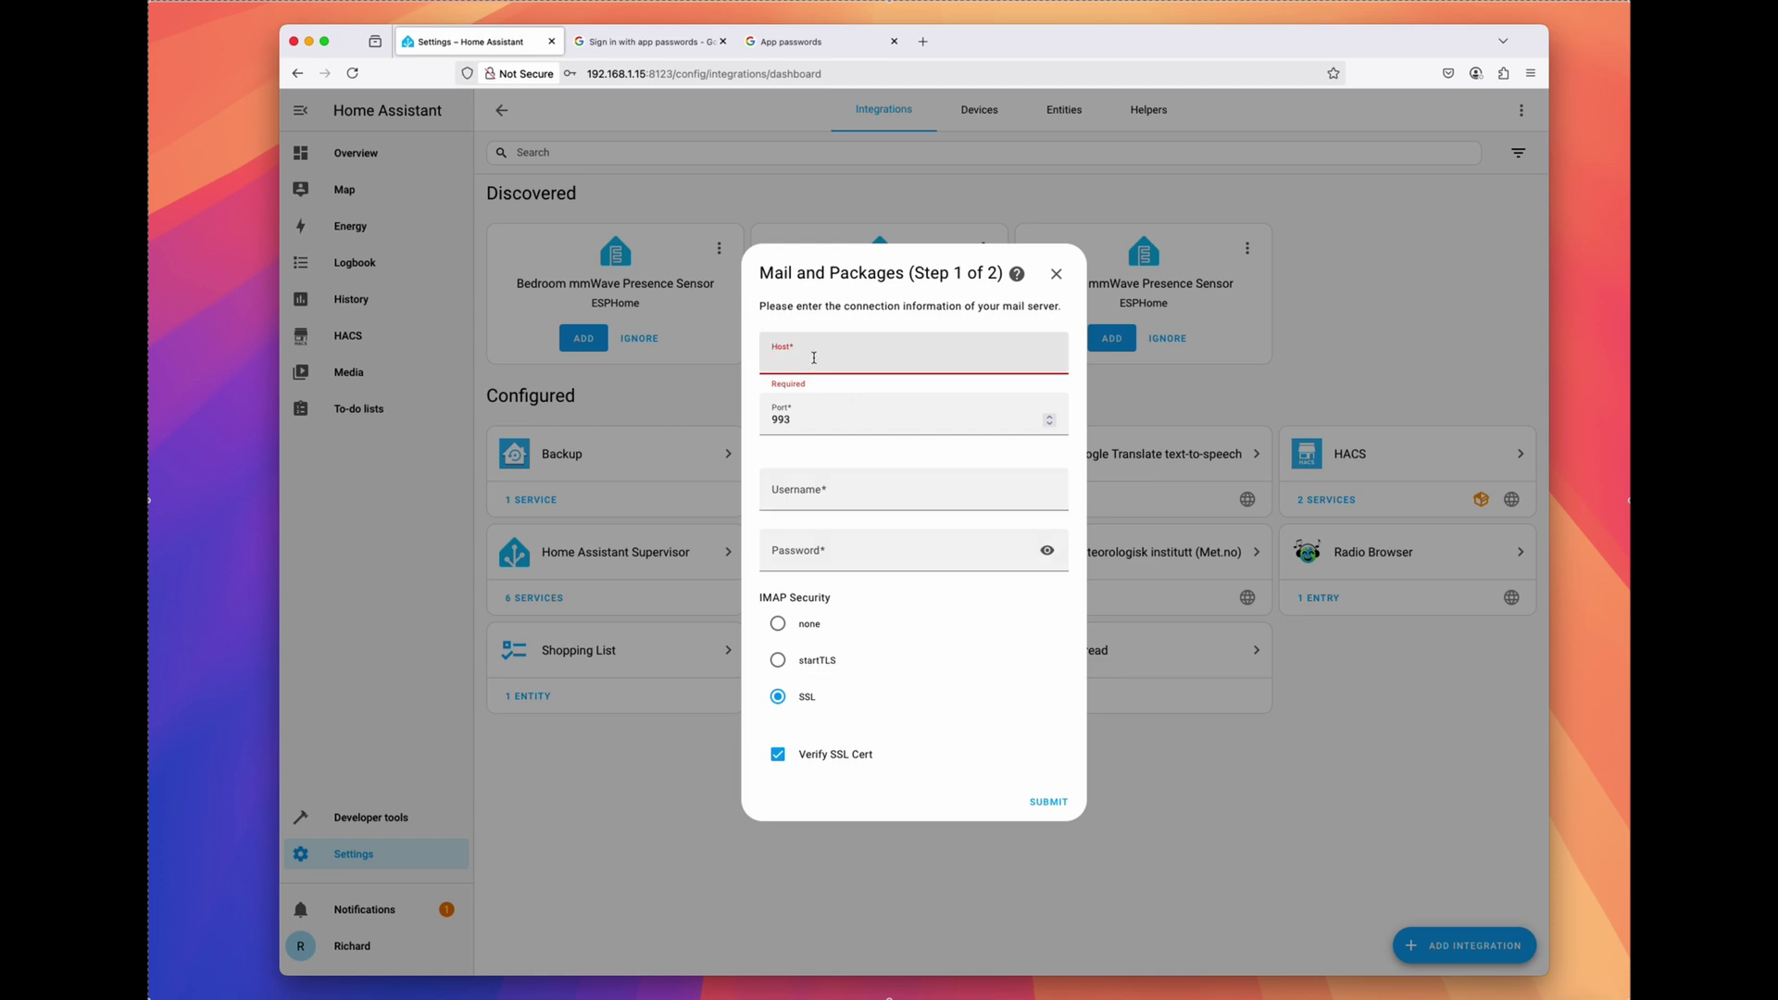
Step: Enter imap.gmail.com, the Gmail username and the app password, and submit the SSL connection on port 993
{"action": "type", "text": "imap.gmail.com"}
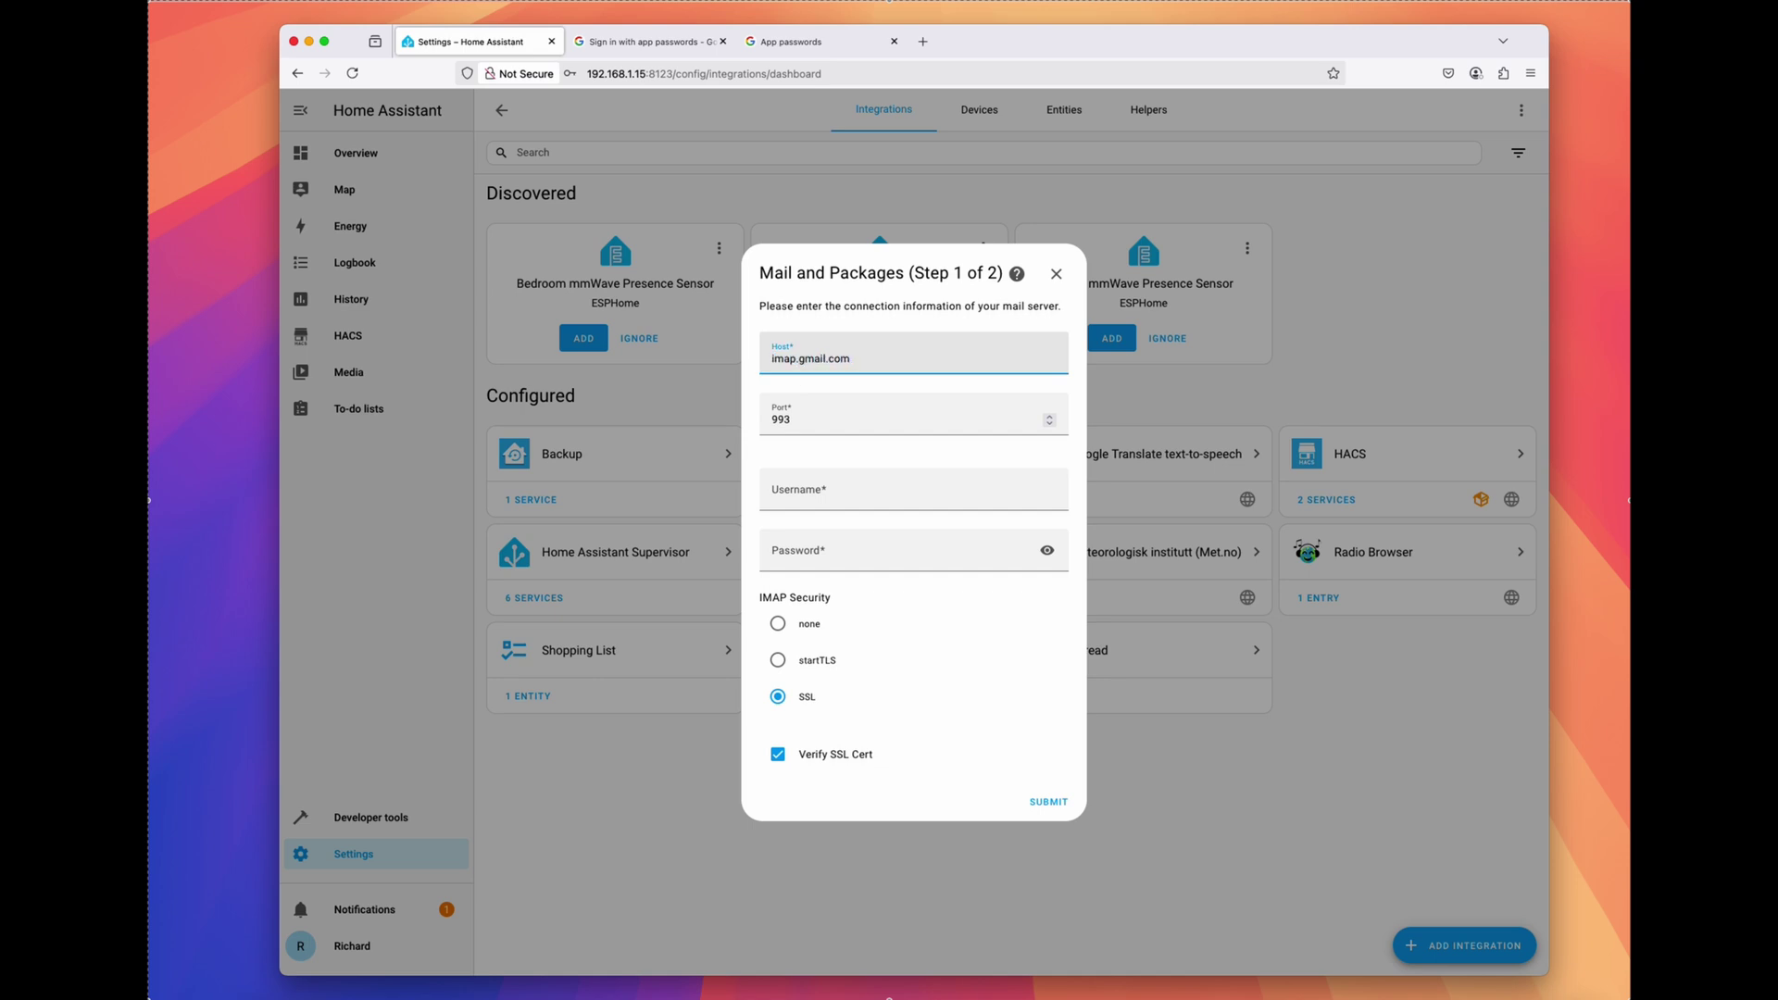
{"action": "left_click", "coordinate": [845, 502]}
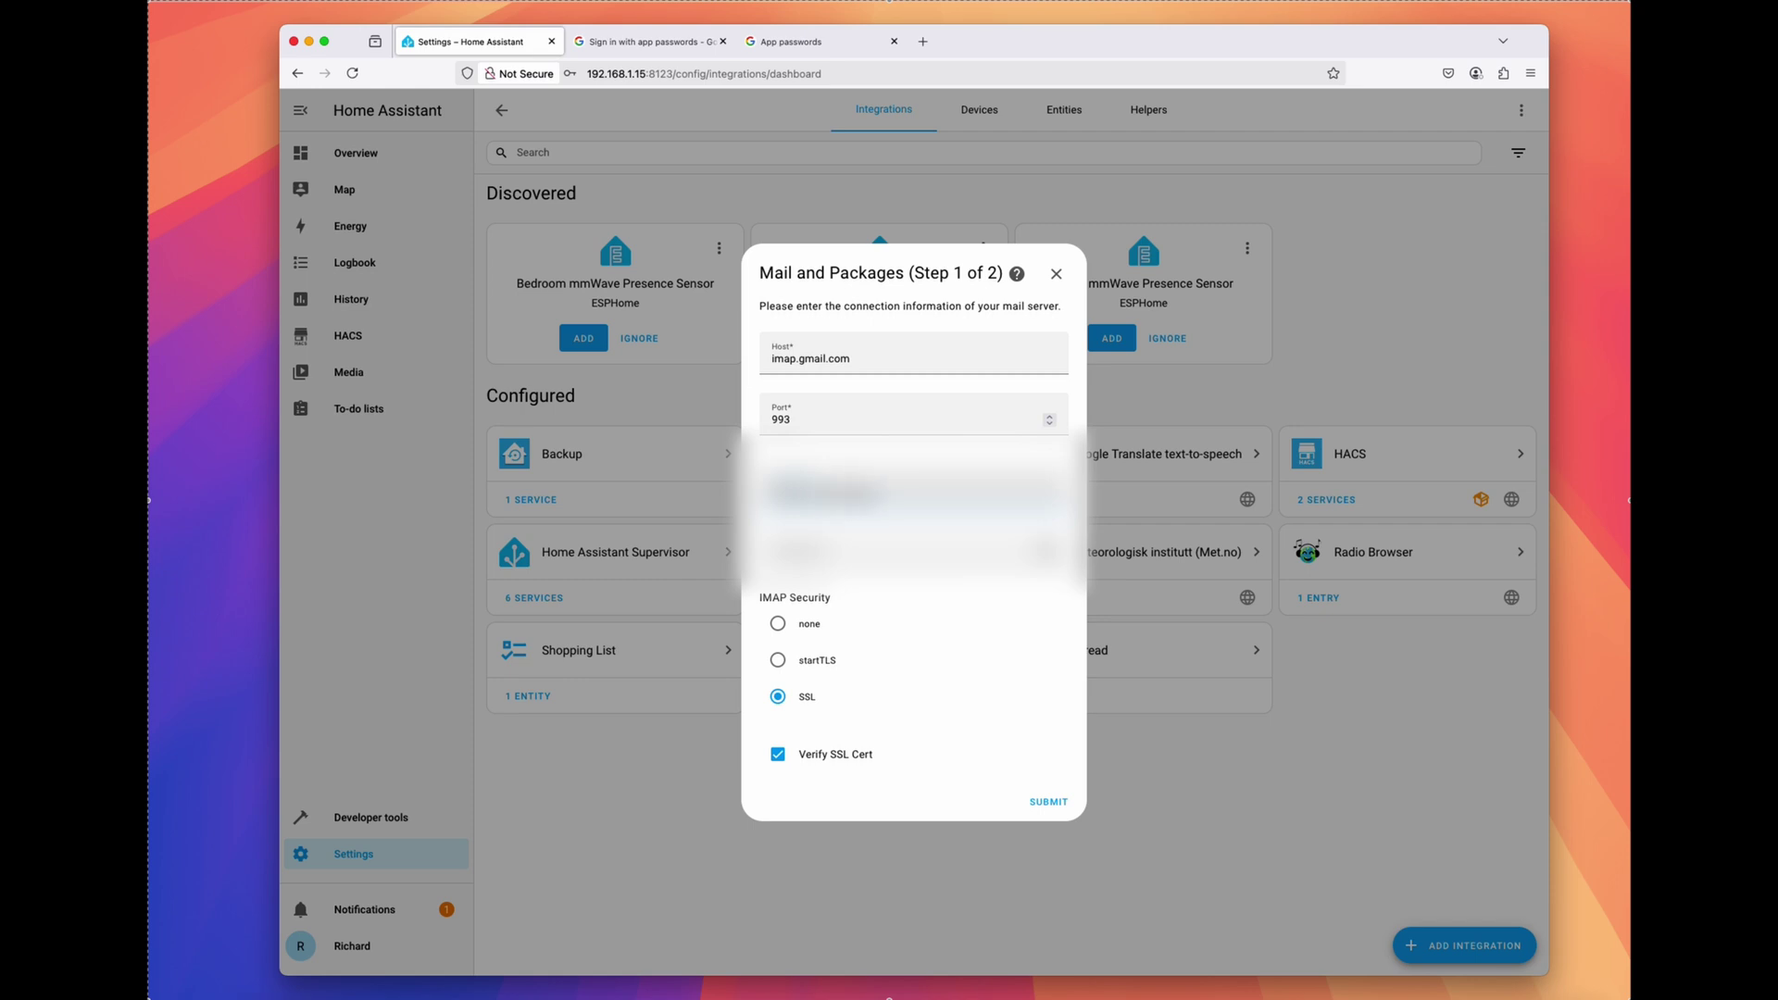
{"action": "key", "text": "Tab"}
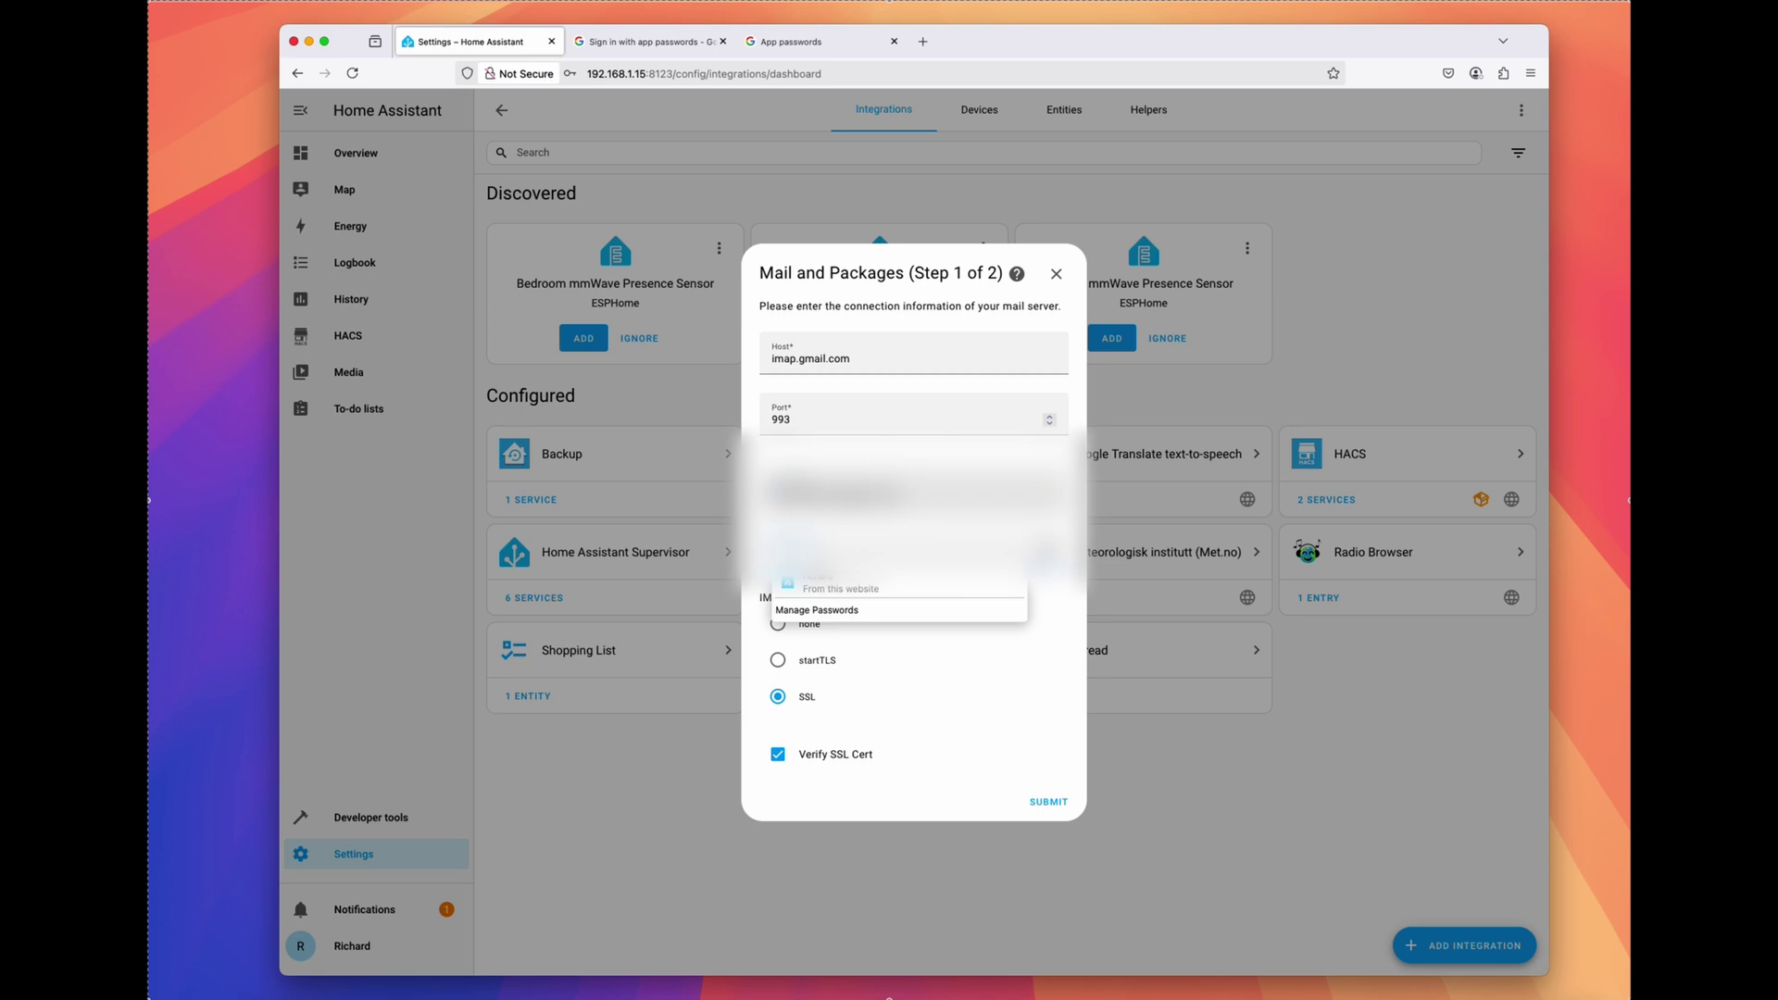
{"action": "key", "text": "super+Tab"}
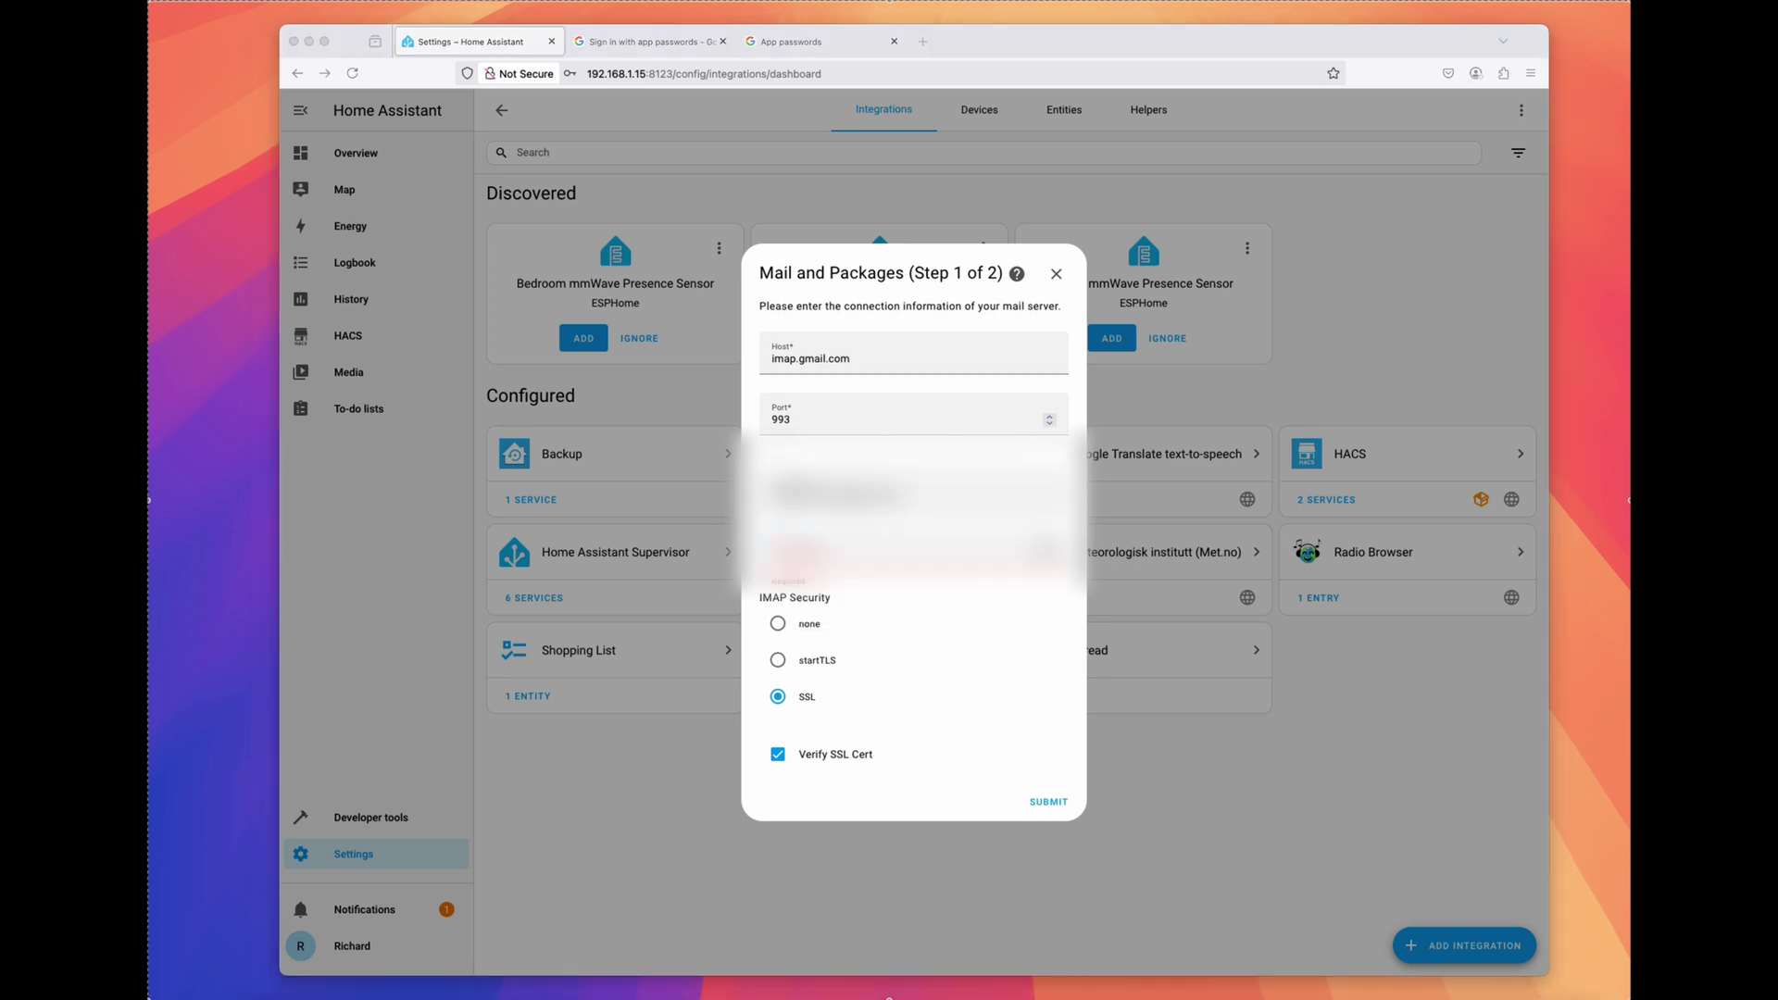
{"action": "left_click", "coordinate": [852, 582]}
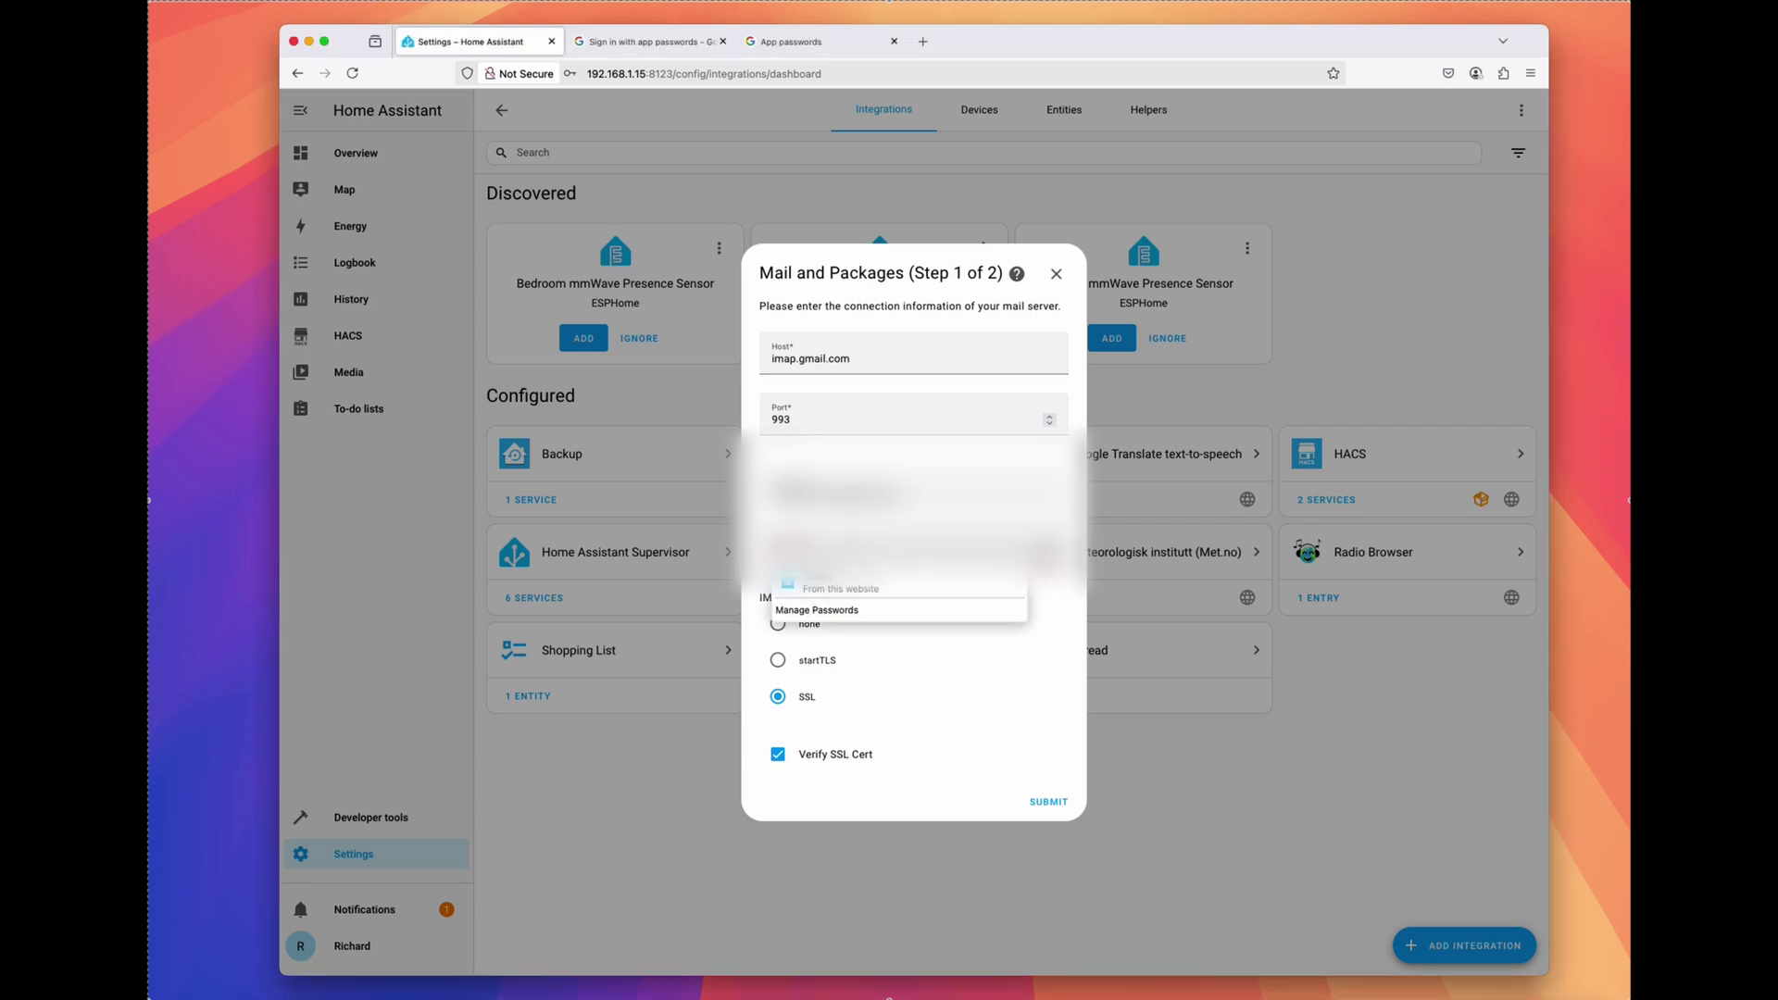
{"action": "left_click", "coordinate": [1060, 803]}
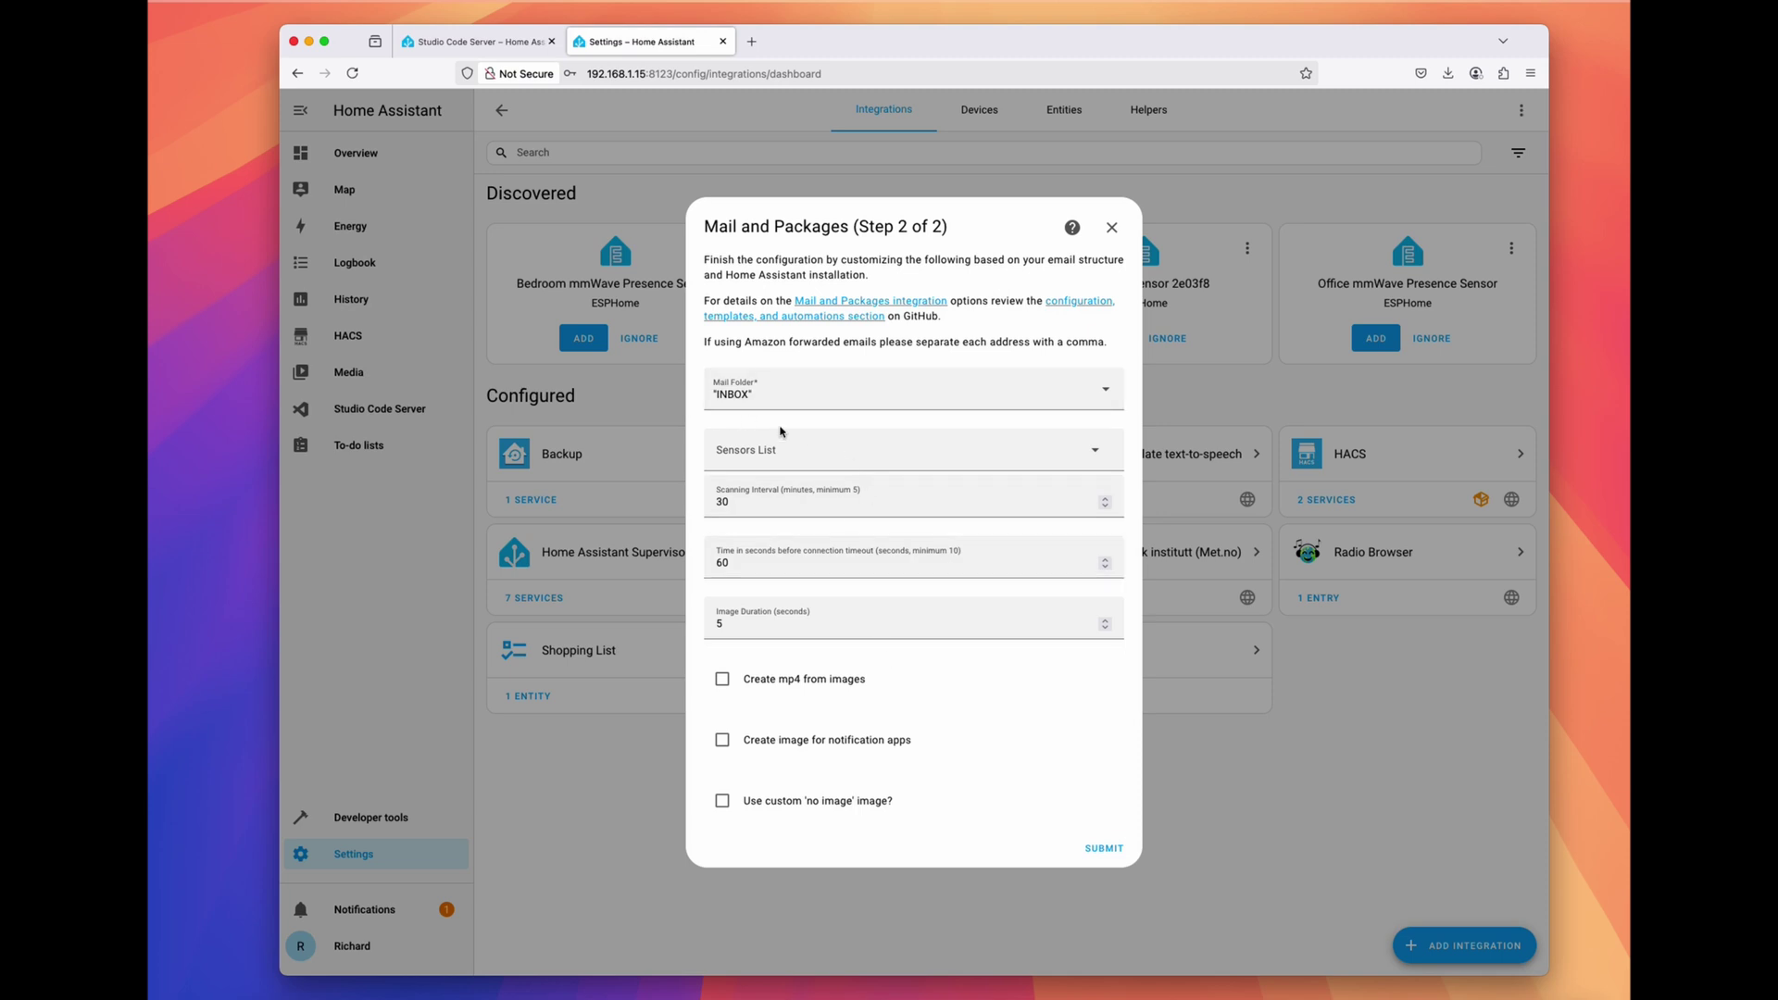
Step: Keep INBOX as the mail folder and enable Mail Updated plus all USPS and UPS sensors
{"action": "left_click", "coordinate": [762, 398]}
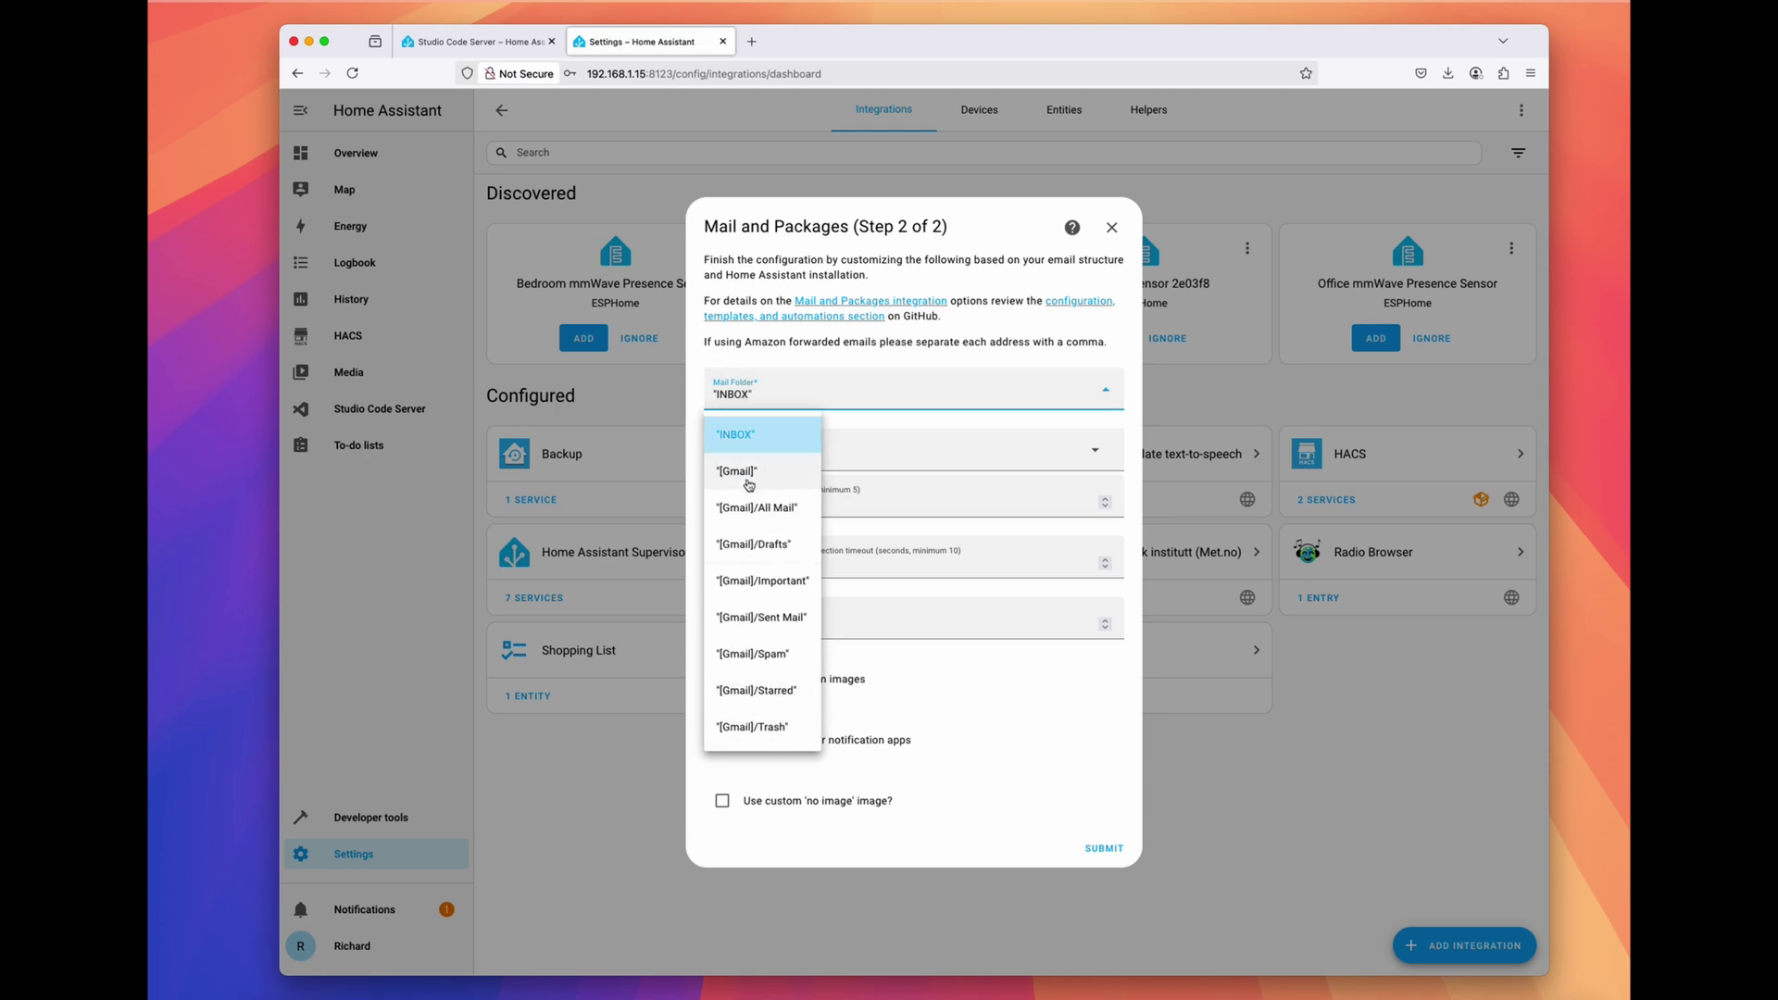
{"action": "left_click", "coordinate": [756, 429]}
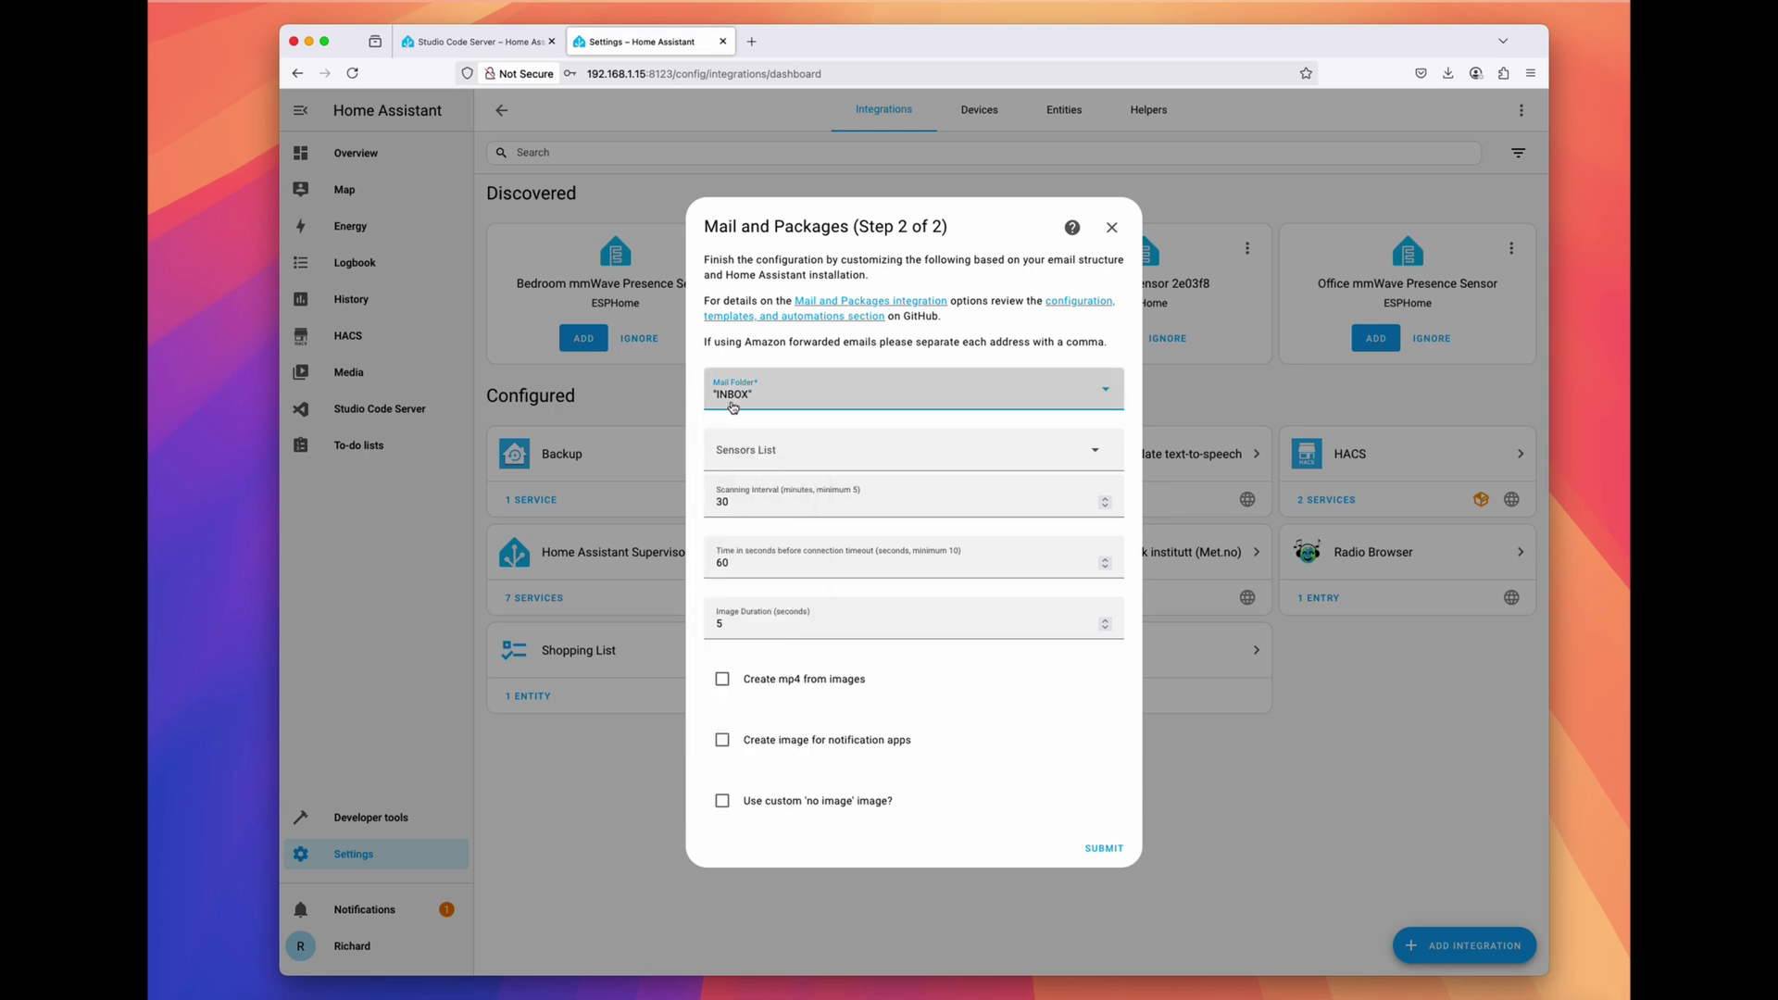
{"action": "left_click", "coordinate": [776, 466]}
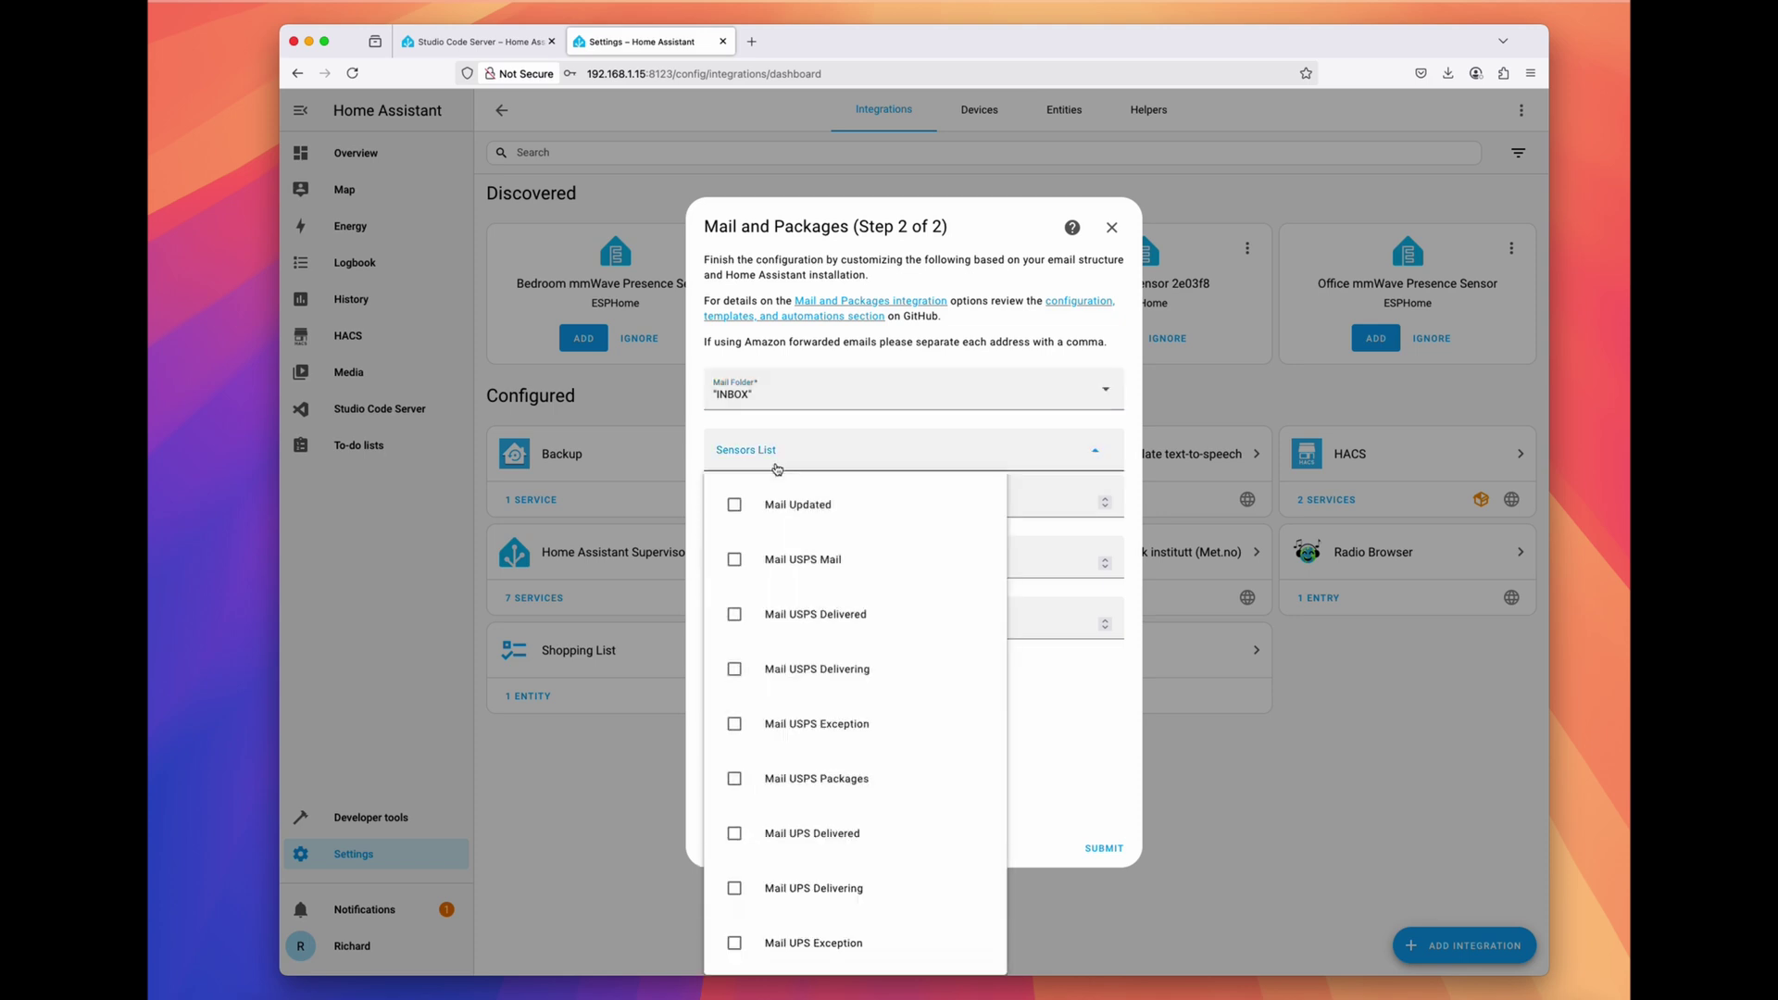
{"action": "left_click", "coordinate": [734, 511]}
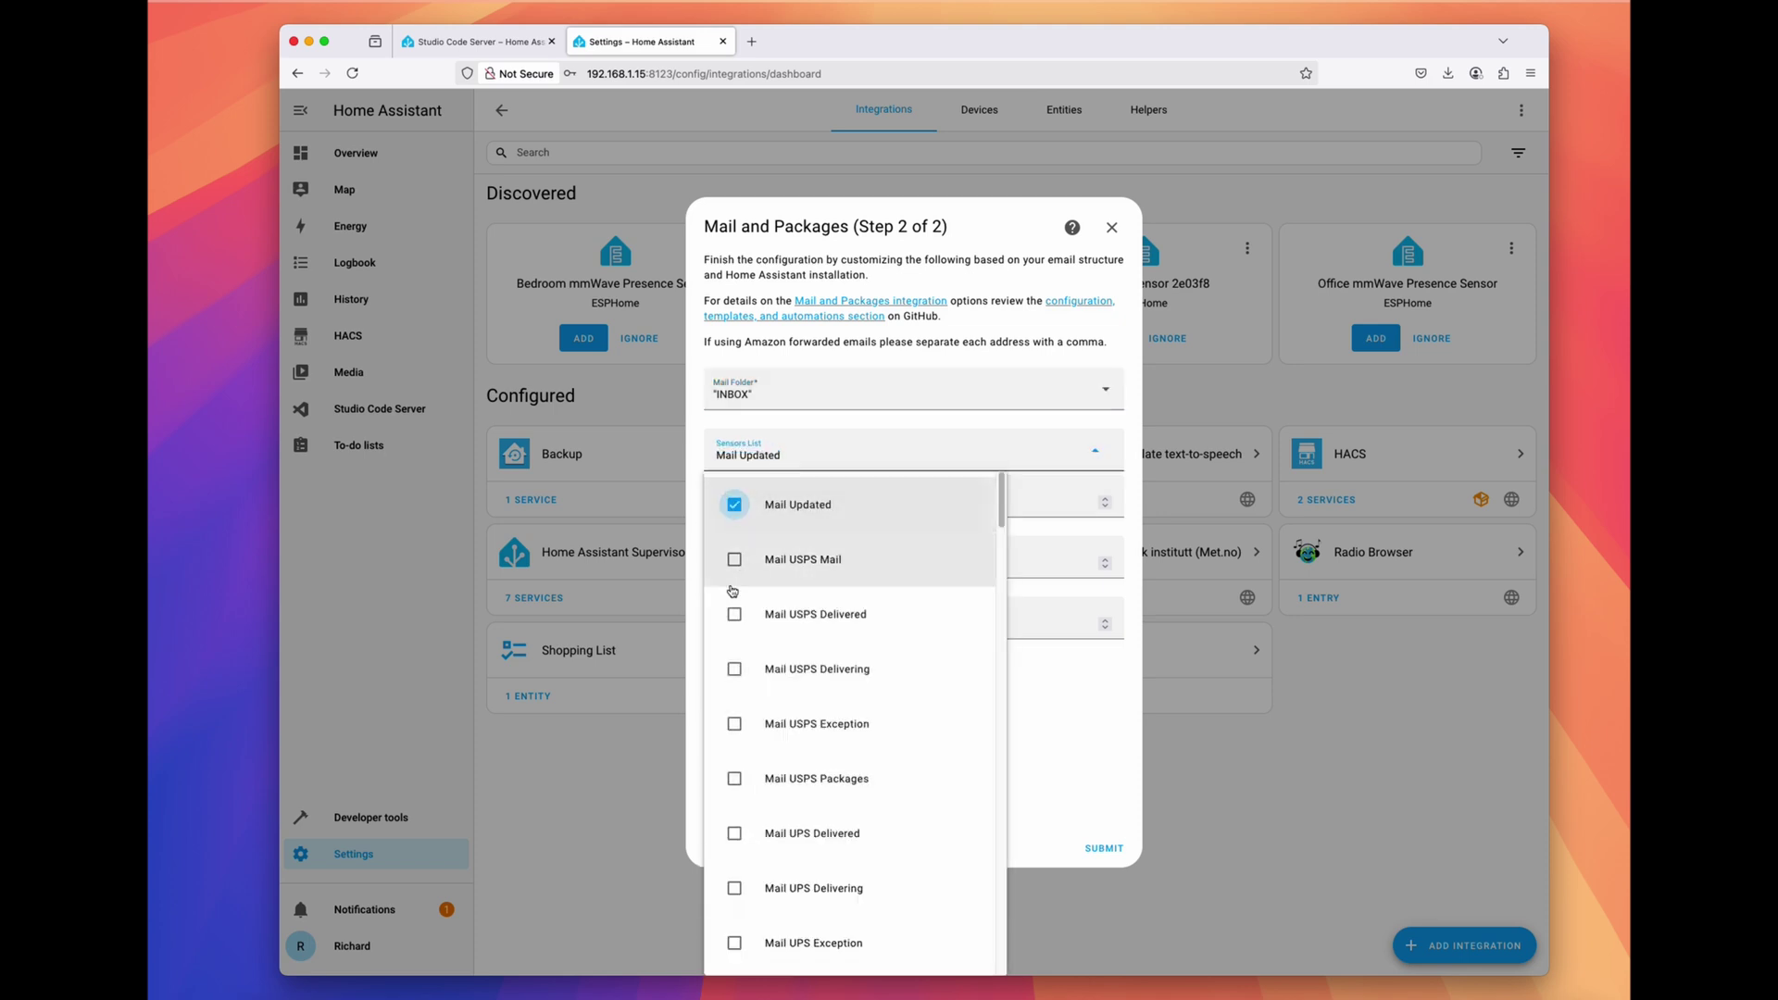
{"action": "left_click", "coordinate": [736, 567]}
{"action": "left_click", "coordinate": [744, 612]}
{"action": "left_click", "coordinate": [753, 666]}
{"action": "scroll", "coordinate": [754, 648], "scroll_direction": "down", "scroll_amount": 3}
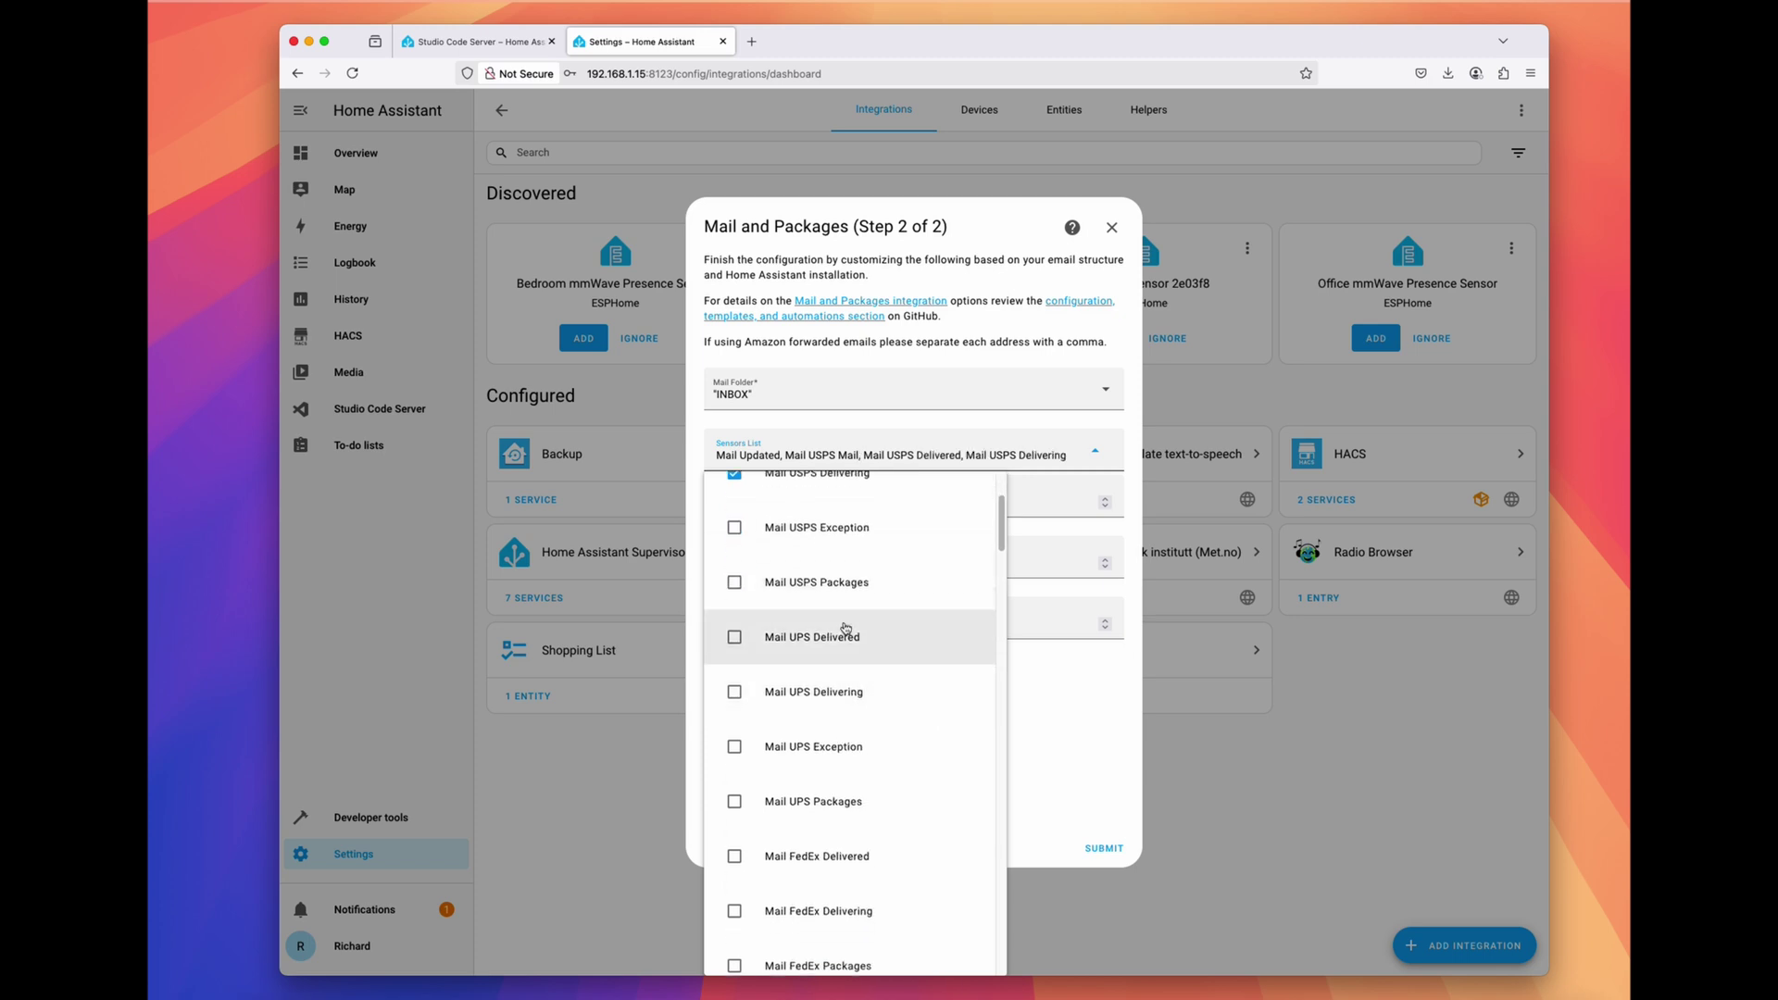
{"action": "left_click", "coordinate": [811, 544]}
{"action": "left_click", "coordinate": [884, 585]}
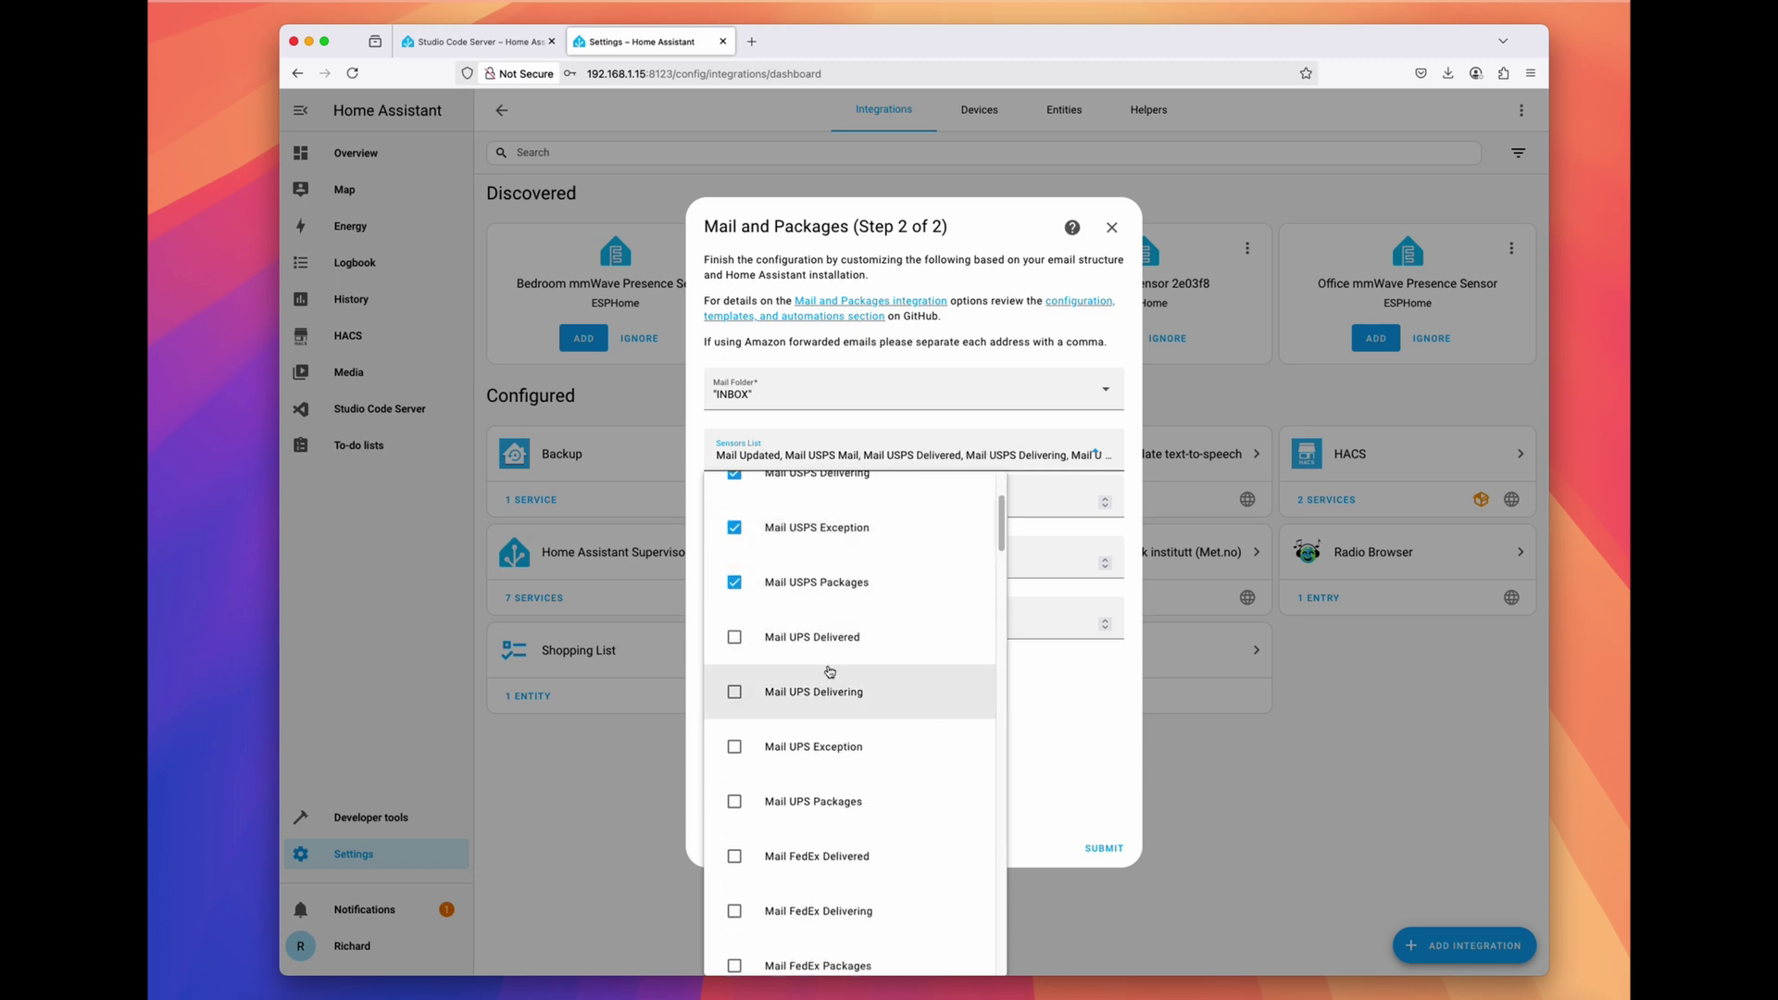
{"action": "left_click", "coordinate": [814, 636]}
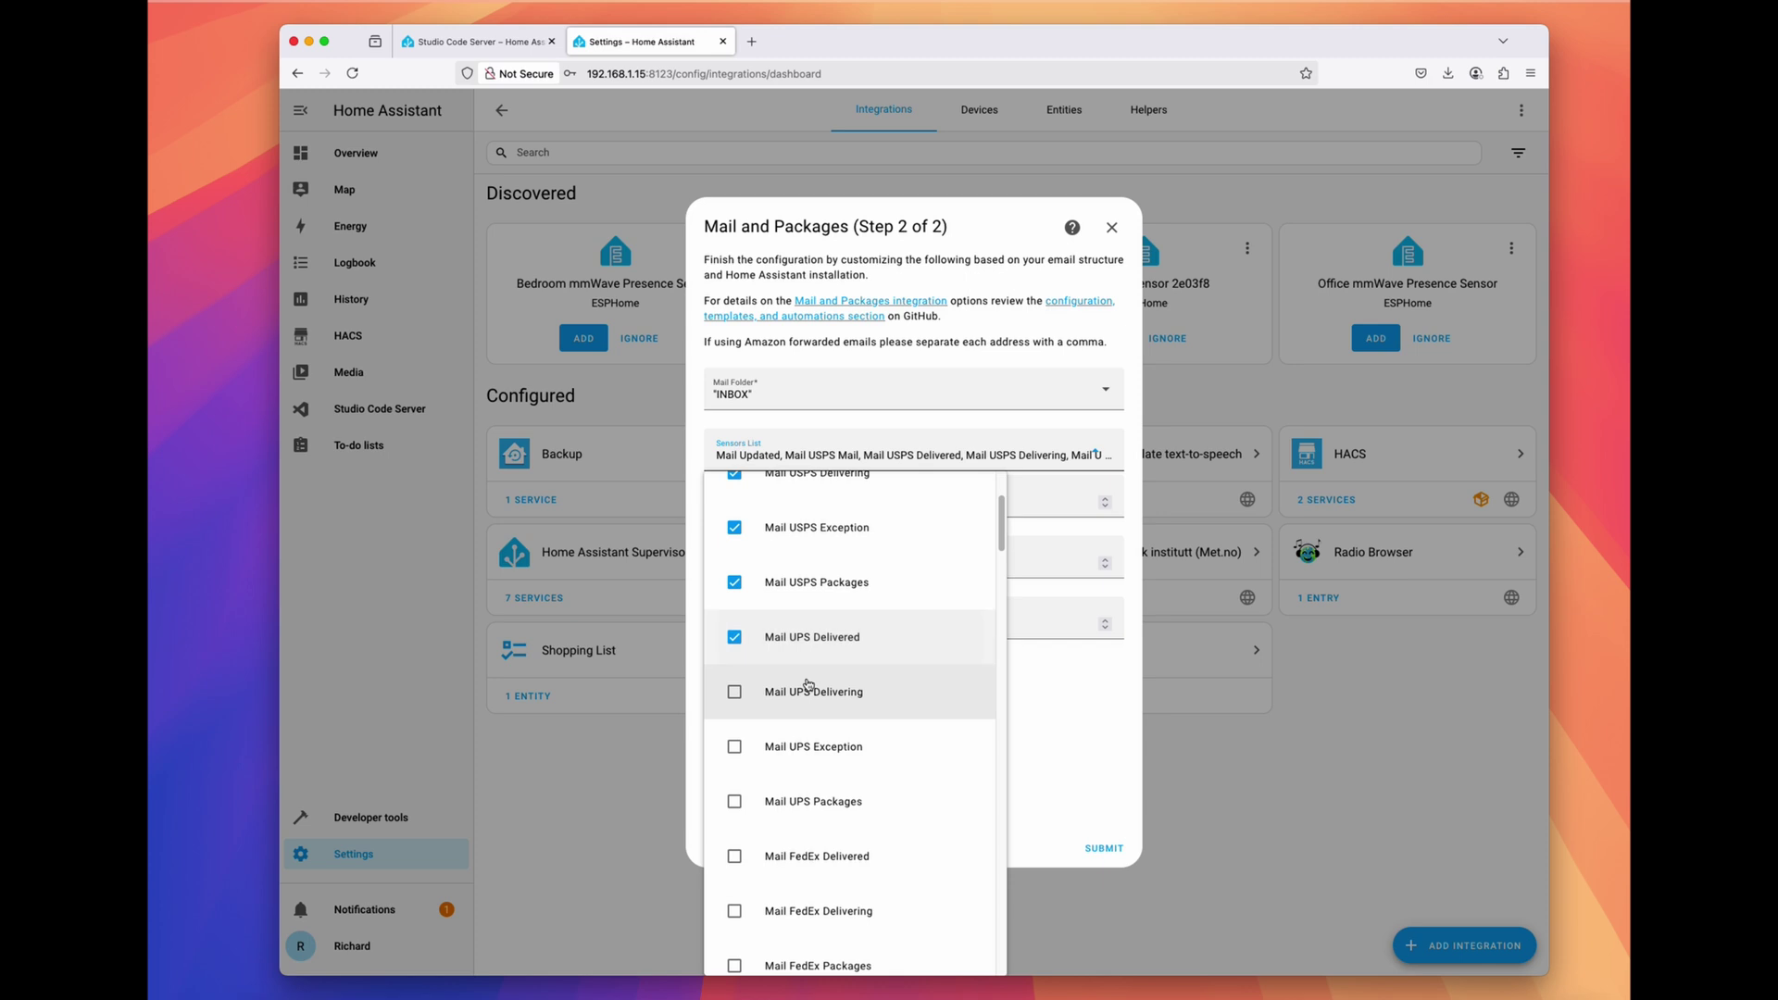
{"action": "left_click", "coordinate": [814, 692]}
{"action": "left_click", "coordinate": [814, 748]}
{"action": "left_click", "coordinate": [814, 801]}
Step: Enable the FedEx, Amazon and DHL sensors and submit the Step 2 choices
{"action": "scroll", "coordinate": [805, 787], "scroll_direction": "down", "scroll_amount": 1}
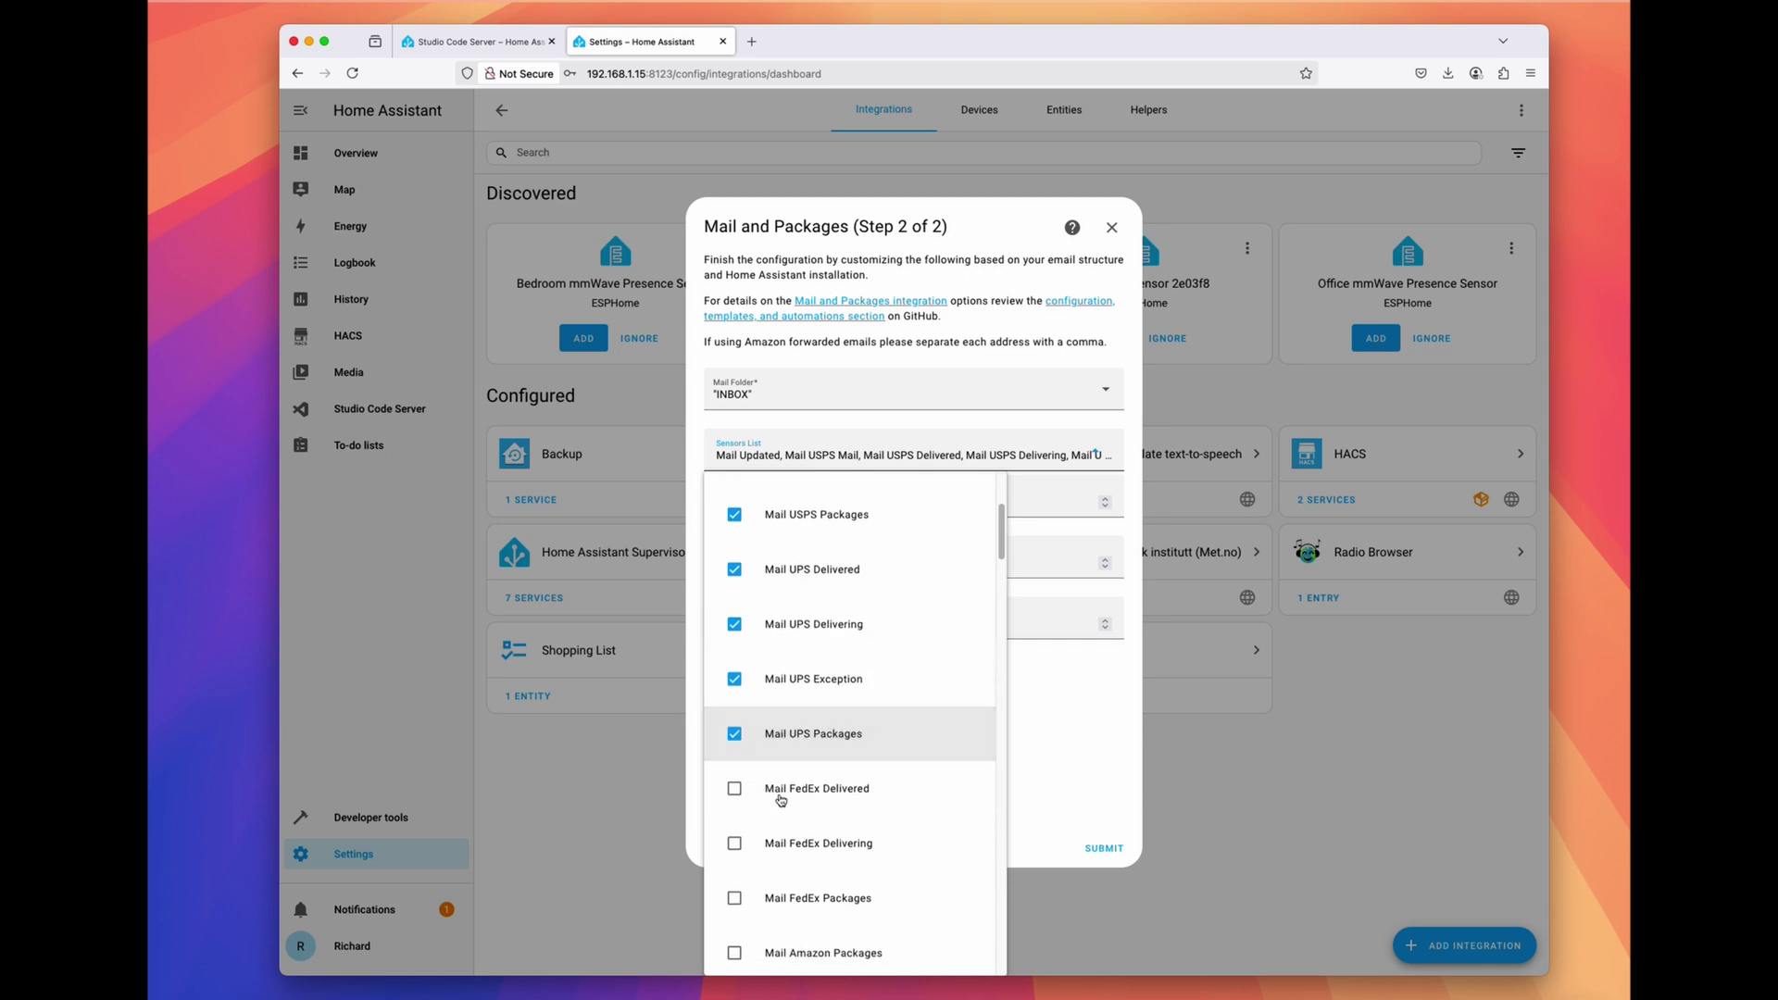
{"action": "left_click", "coordinate": [787, 788]}
{"action": "left_click", "coordinate": [782, 855]}
{"action": "scroll", "coordinate": [787, 847], "scroll_direction": "down", "scroll_amount": 2}
{"action": "left_click", "coordinate": [793, 737]}
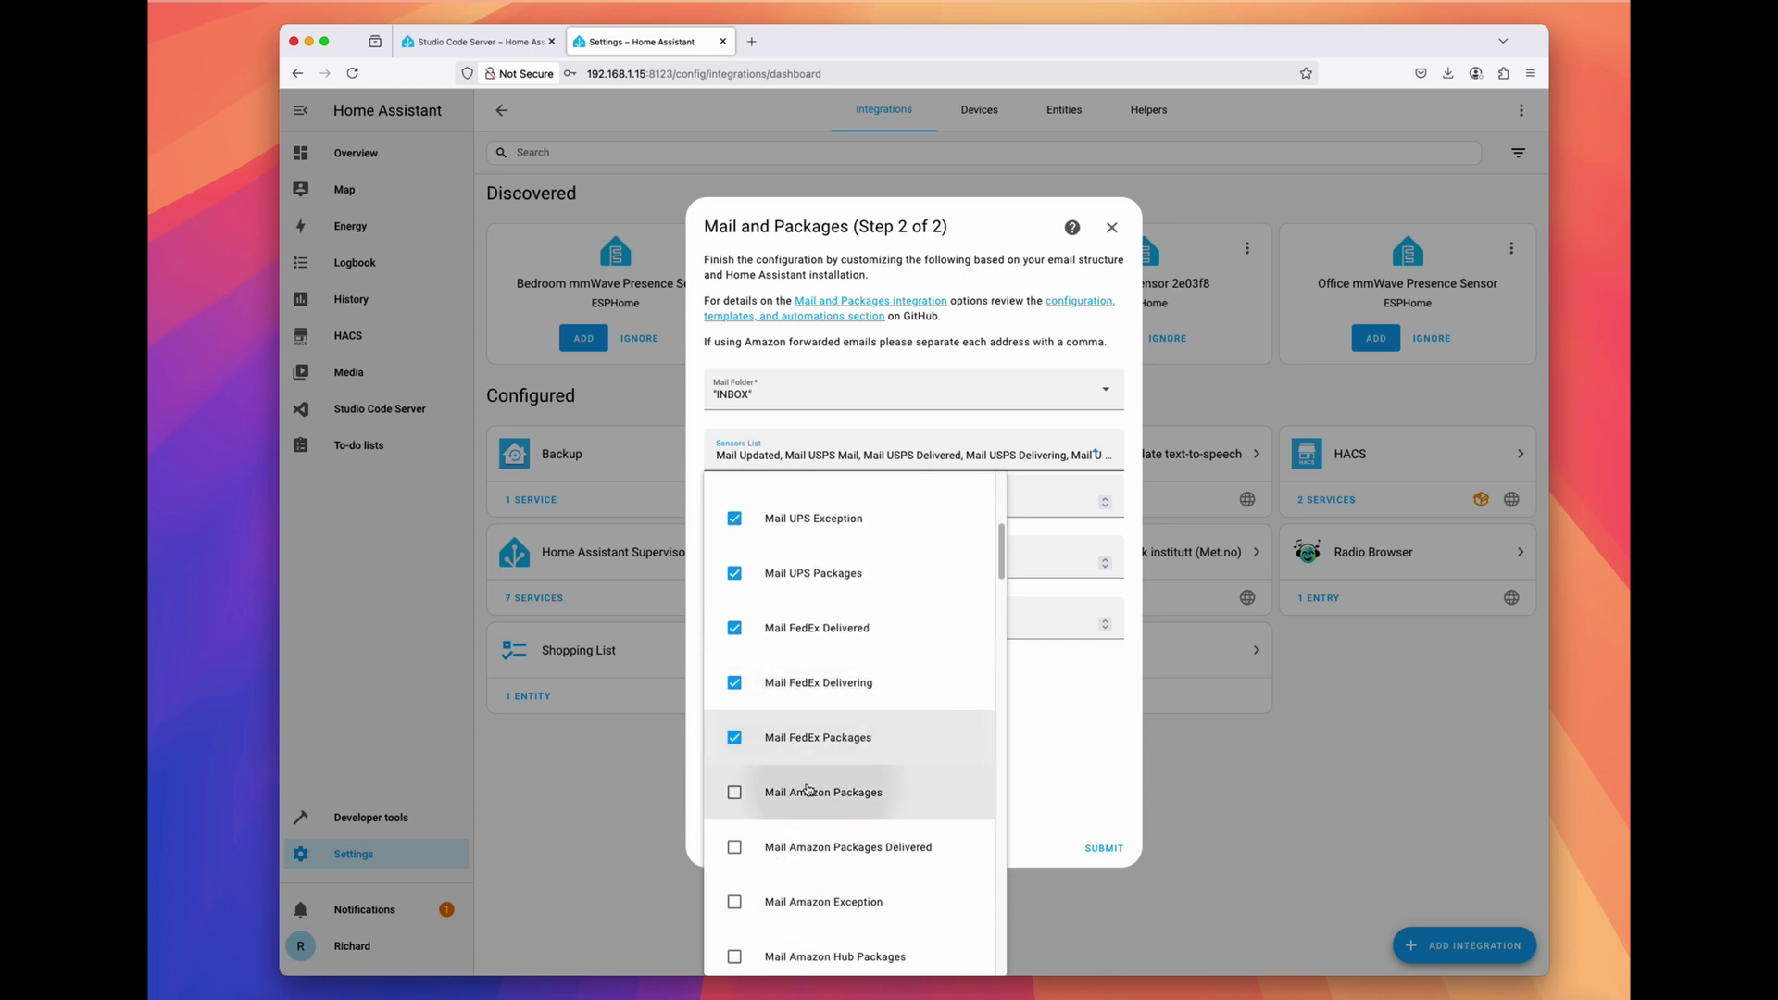
{"action": "left_click", "coordinate": [796, 791]}
{"action": "left_click", "coordinate": [796, 849]}
{"action": "scroll", "coordinate": [796, 849], "scroll_direction": "down", "scroll_amount": 1}
{"action": "left_click", "coordinate": [799, 857]}
{"action": "scroll", "coordinate": [798, 852], "scroll_direction": "down", "scroll_amount": 2}
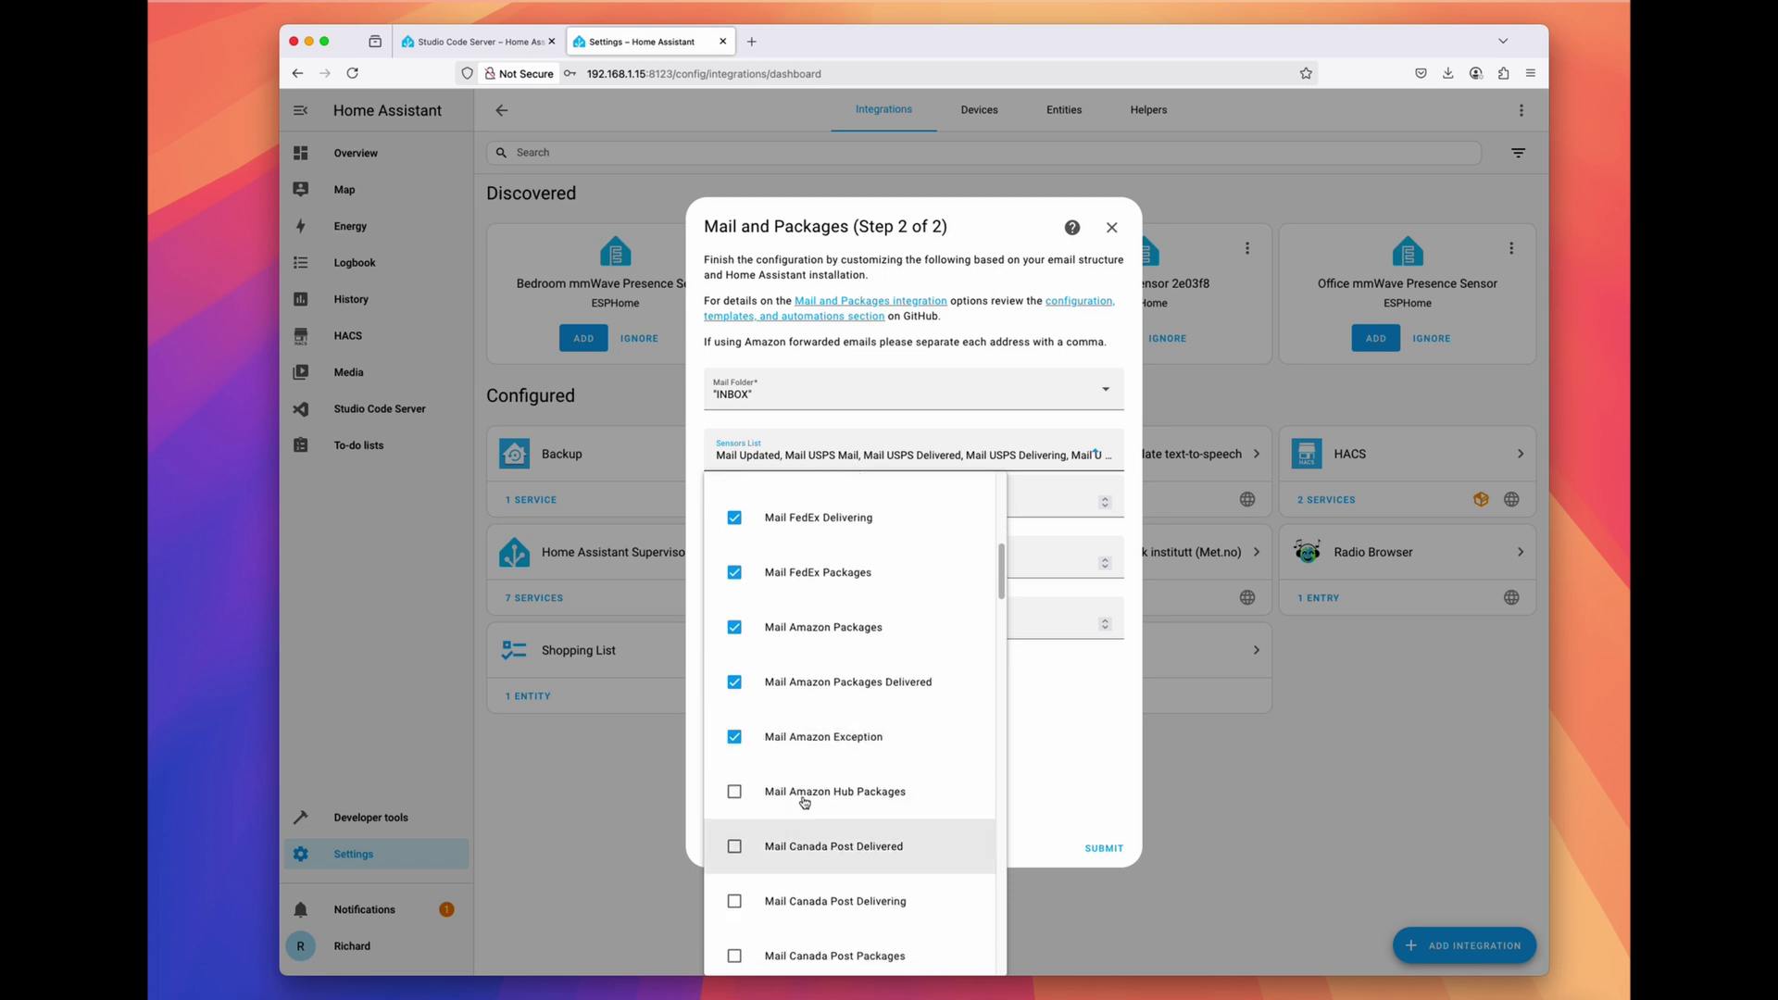
{"action": "left_click", "coordinate": [806, 794]}
{"action": "scroll", "coordinate": [805, 794], "scroll_direction": "down", "scroll_amount": 2}
{"action": "scroll", "coordinate": [807, 797], "scroll_direction": "down", "scroll_amount": 2}
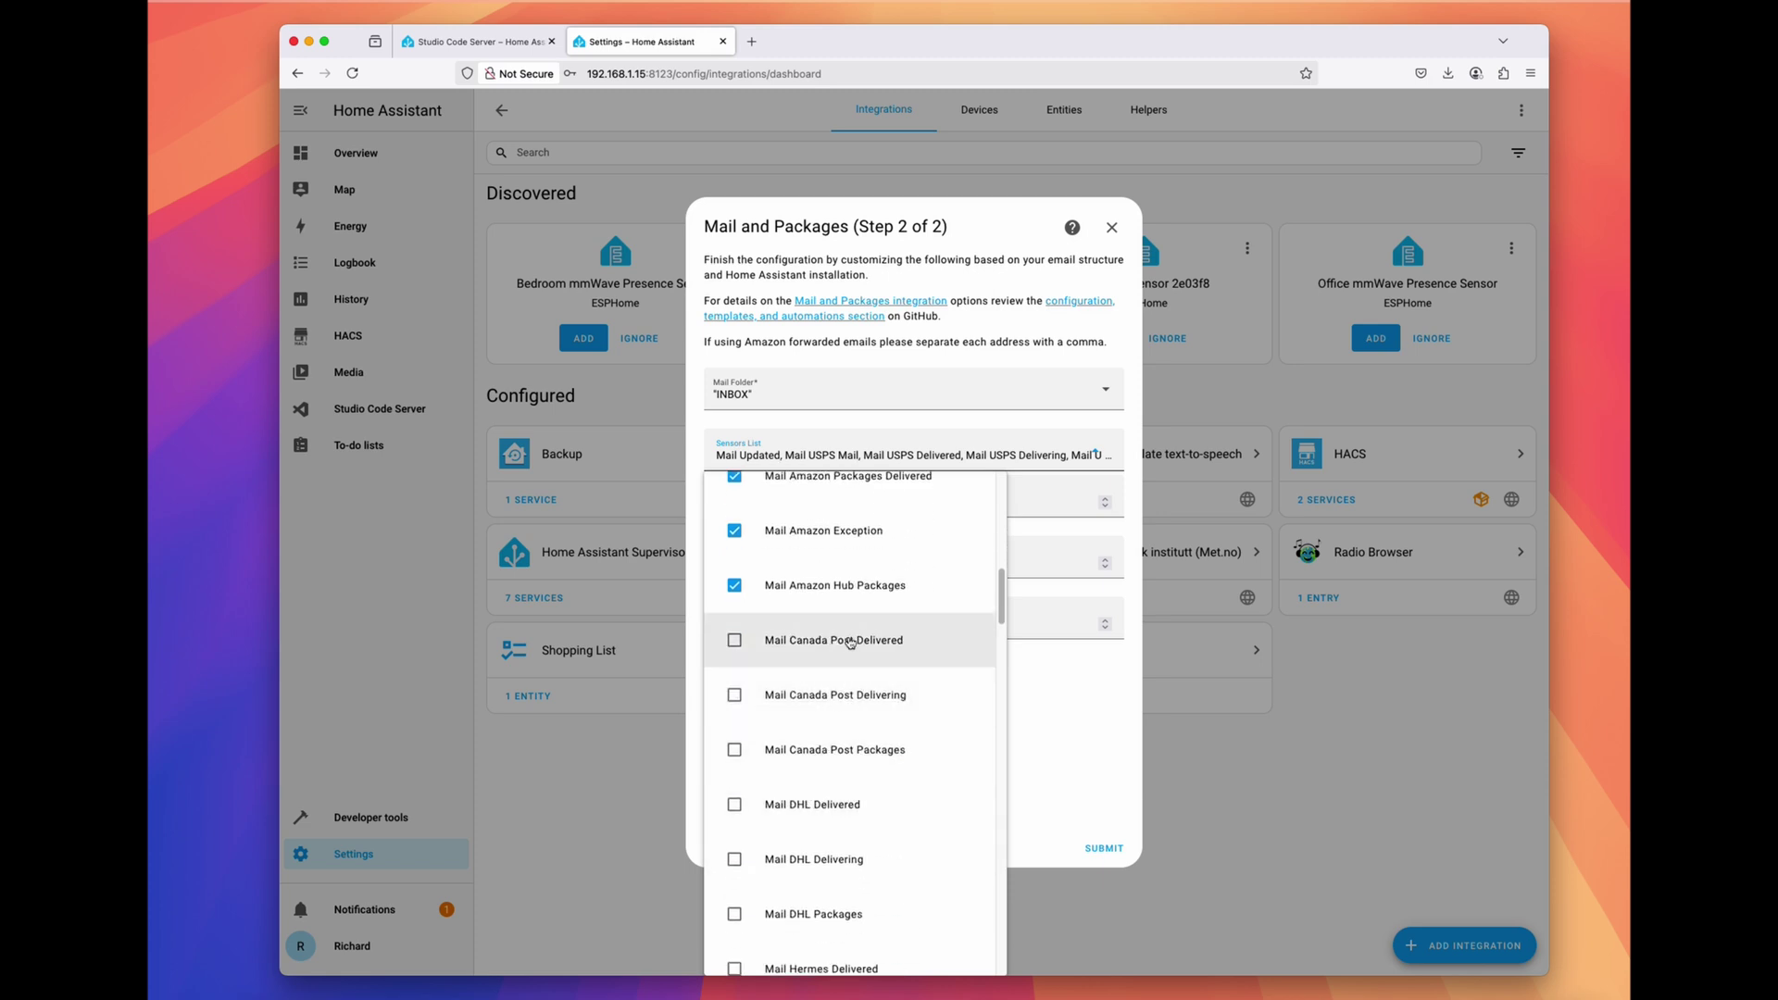
{"action": "left_click", "coordinate": [838, 802]}
{"action": "left_click", "coordinate": [846, 866]}
{"action": "scroll", "coordinate": [846, 865], "scroll_direction": "down", "scroll_amount": 1}
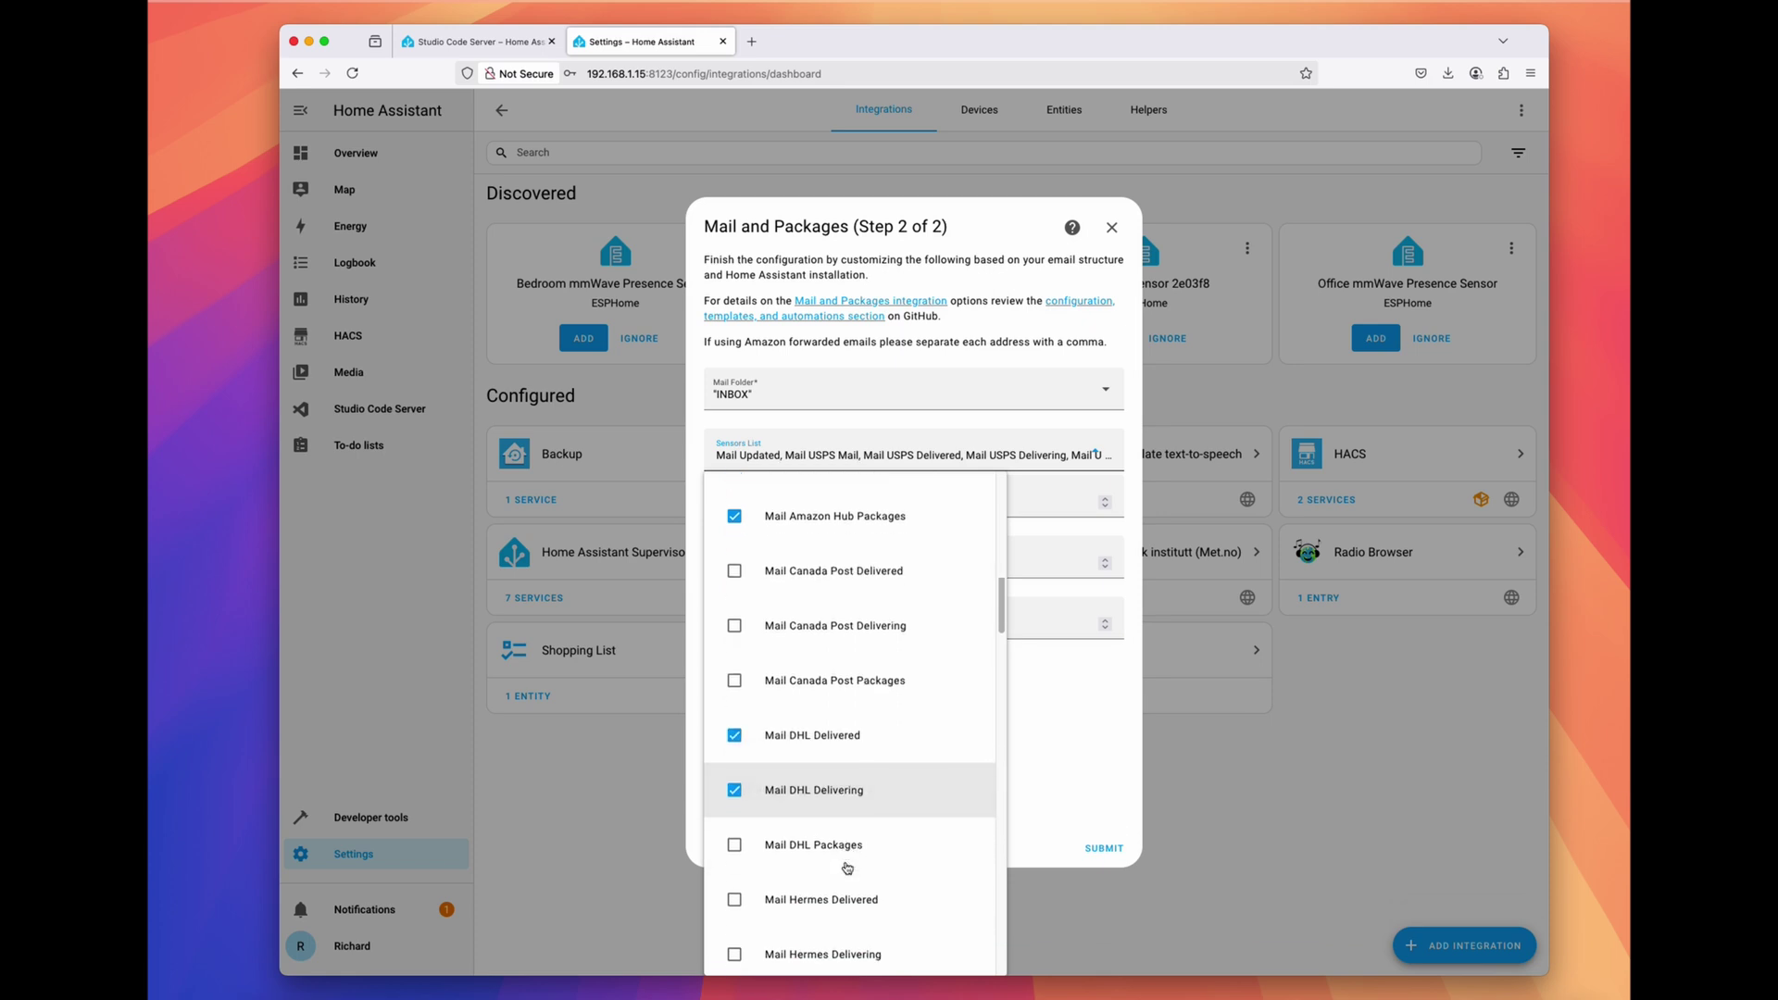
{"action": "left_click", "coordinate": [847, 849]}
{"action": "scroll", "coordinate": [854, 819], "scroll_direction": "down", "scroll_amount": 5}
{"action": "scroll", "coordinate": [853, 819], "scroll_direction": "down", "scroll_amount": 14}
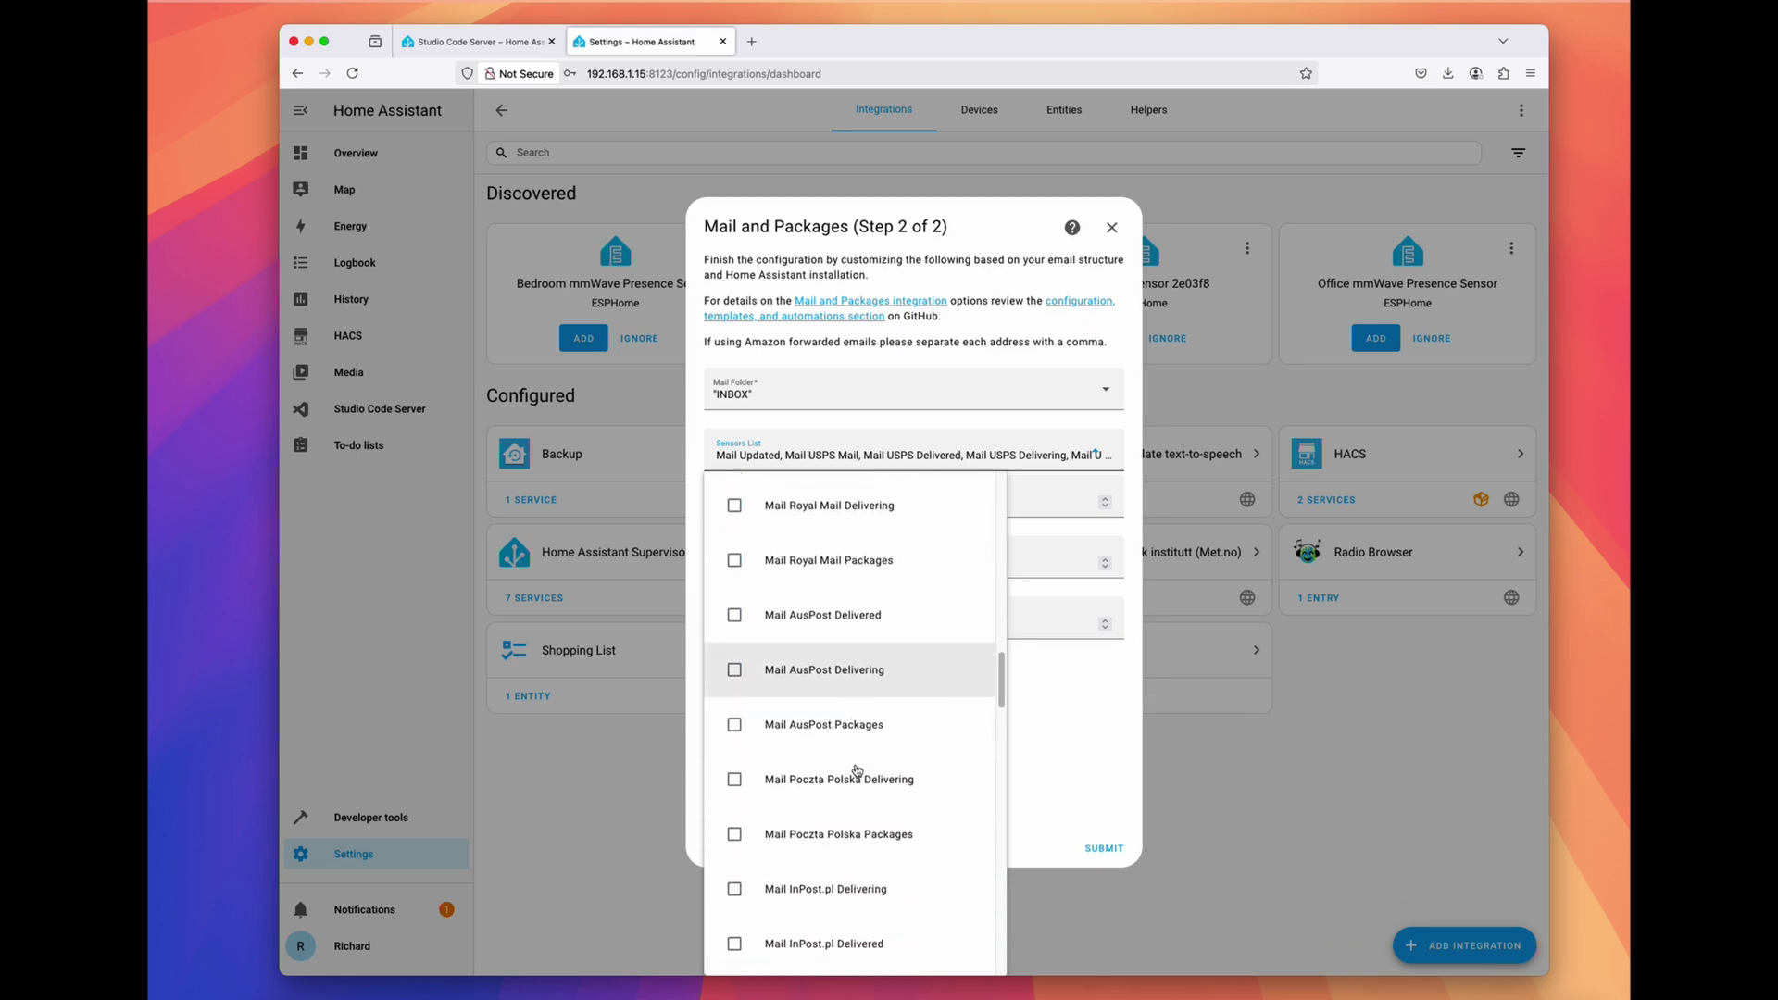
{"action": "scroll", "coordinate": [856, 771], "scroll_direction": "down", "scroll_amount": 20}
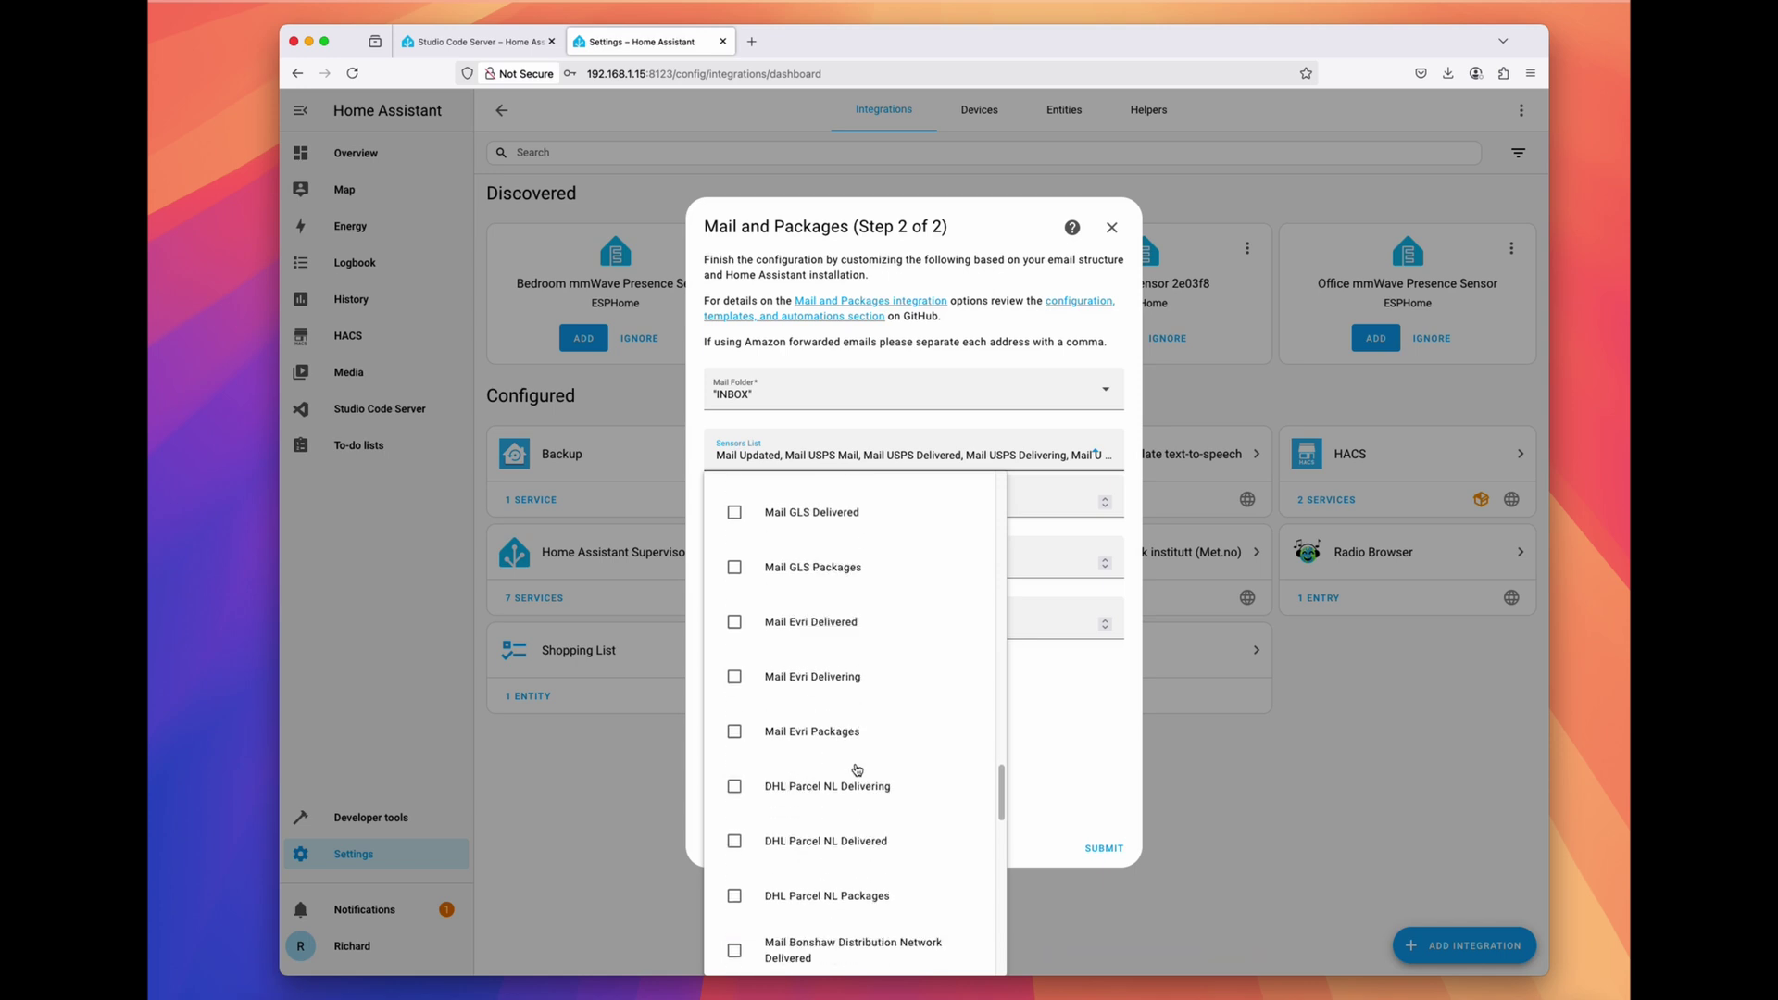
{"action": "scroll", "coordinate": [856, 770], "scroll_direction": "down", "scroll_amount": 3}
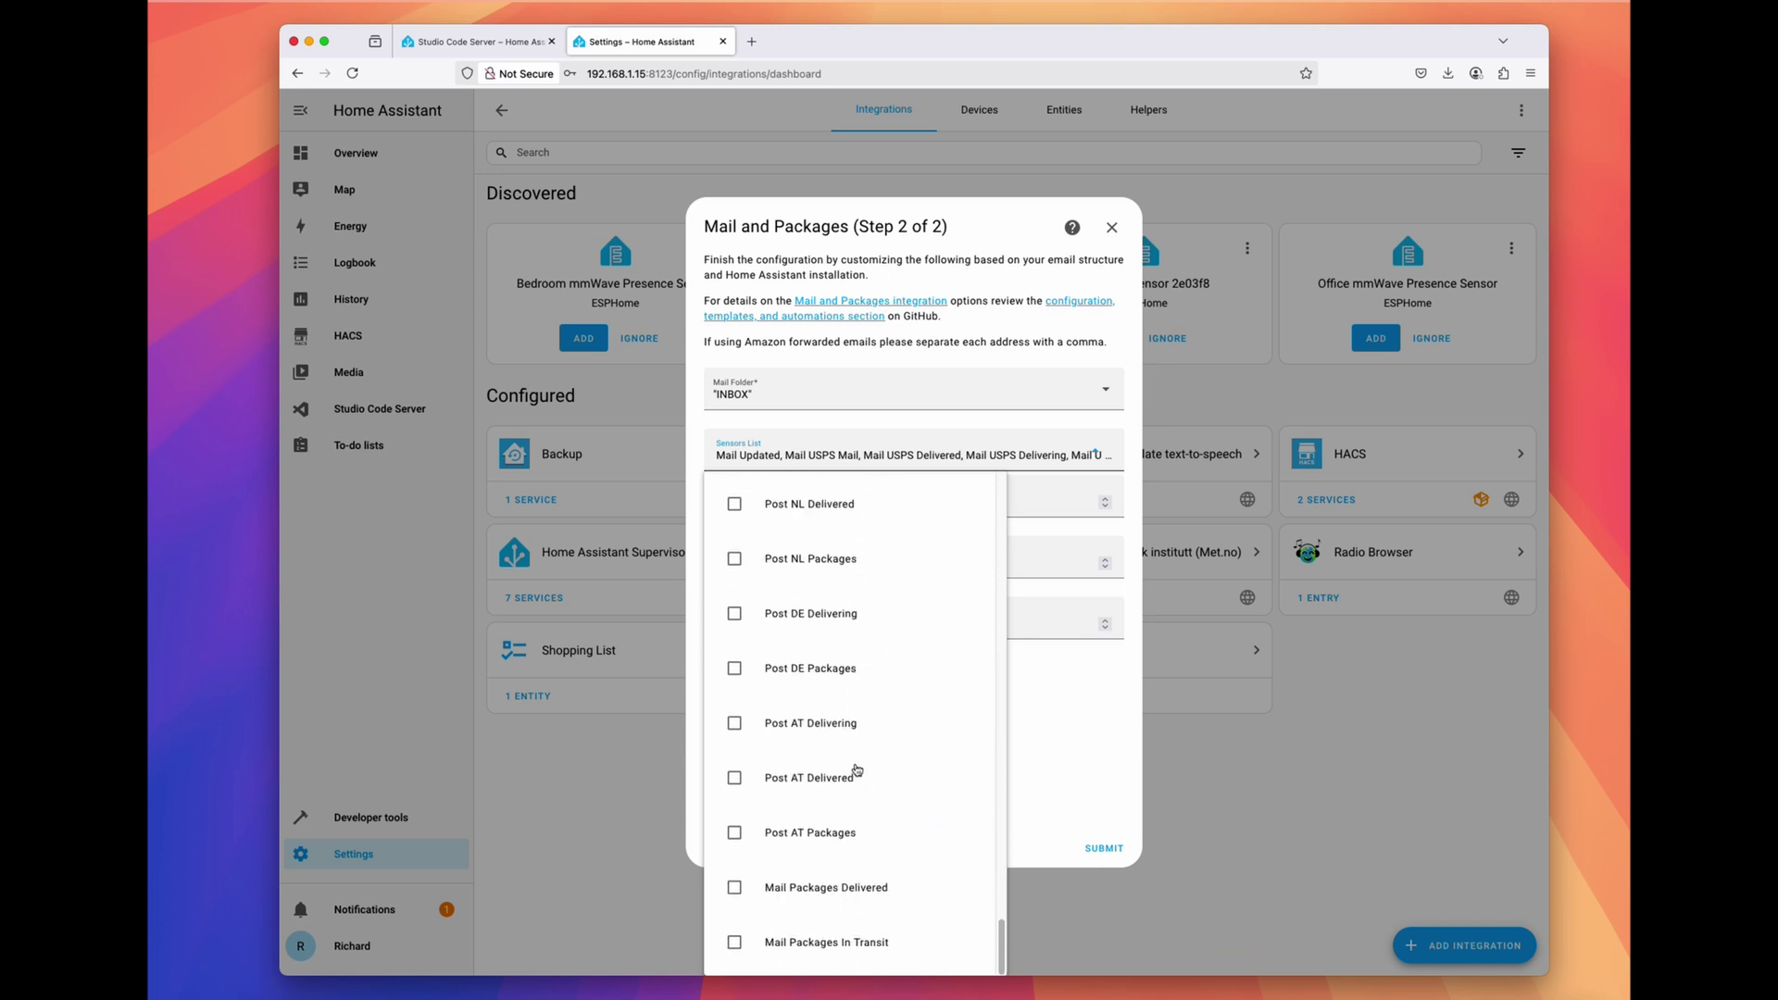
{"action": "left_click", "coordinate": [1014, 738]}
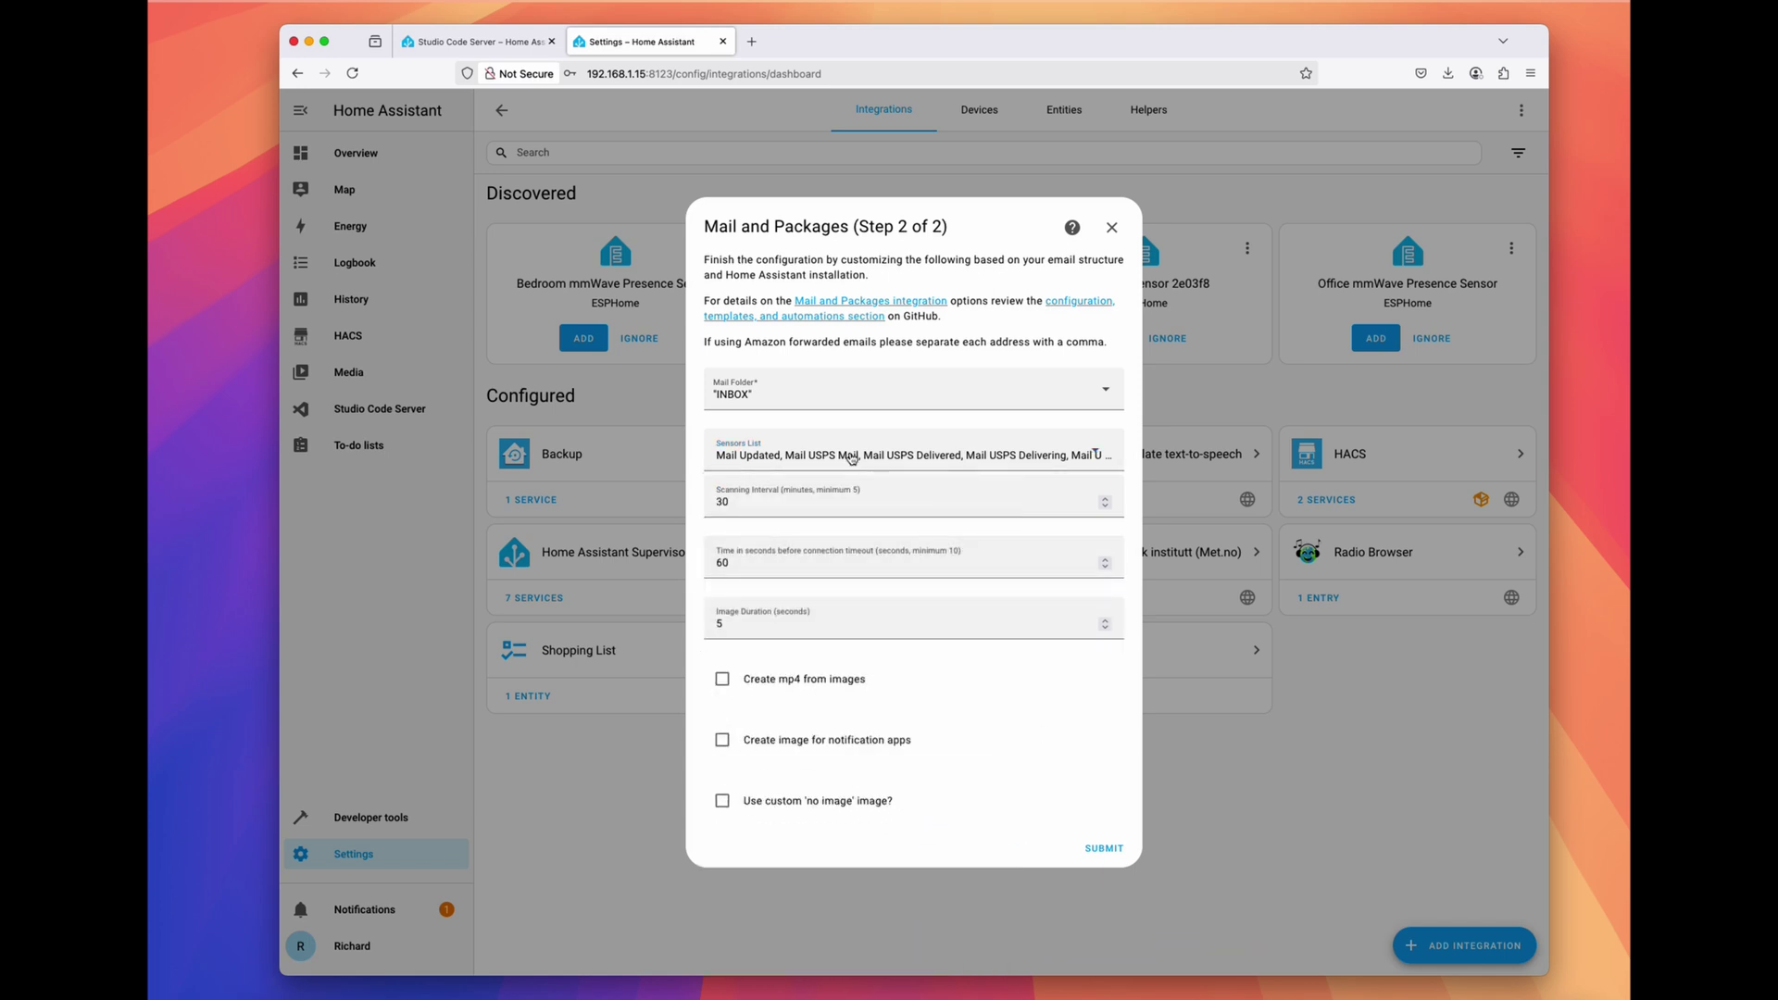
{"action": "left_click", "coordinate": [1104, 848]}
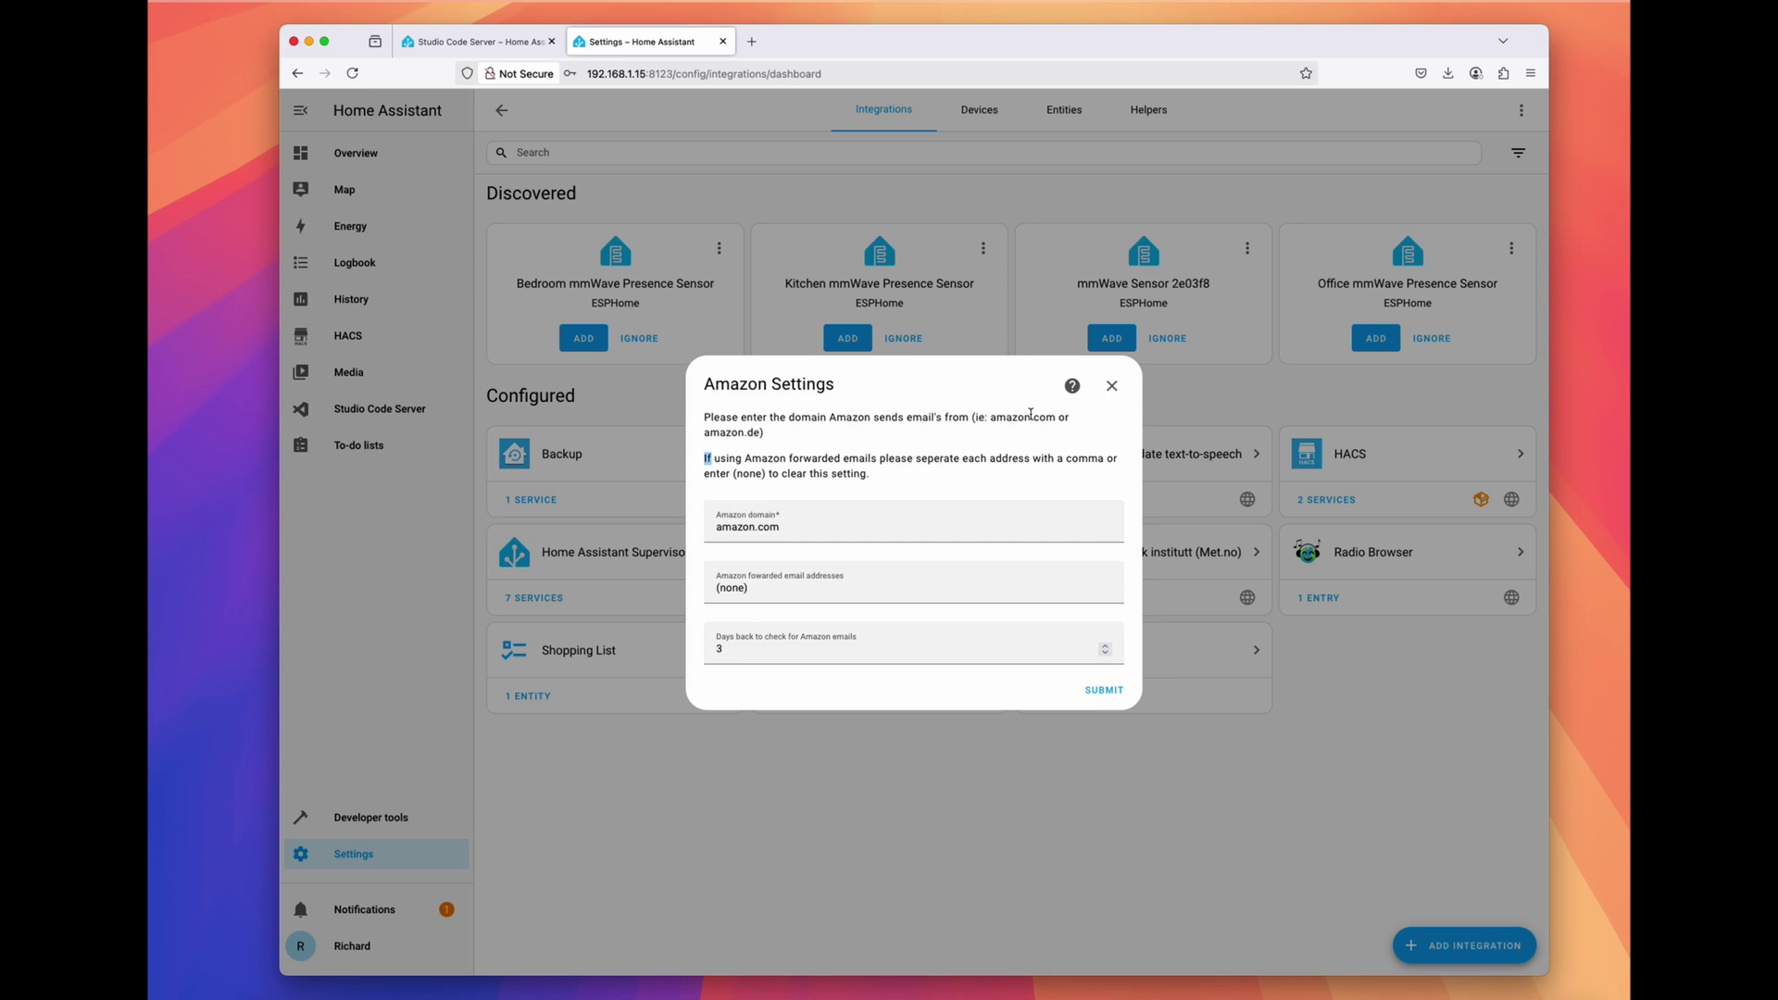
Step: Check the amazon.com domain and (none) forwarded addresses against the amazon.de example
{"action": "left_click_drag", "start_coordinate": [979, 418], "coordinate": [1054, 420]}
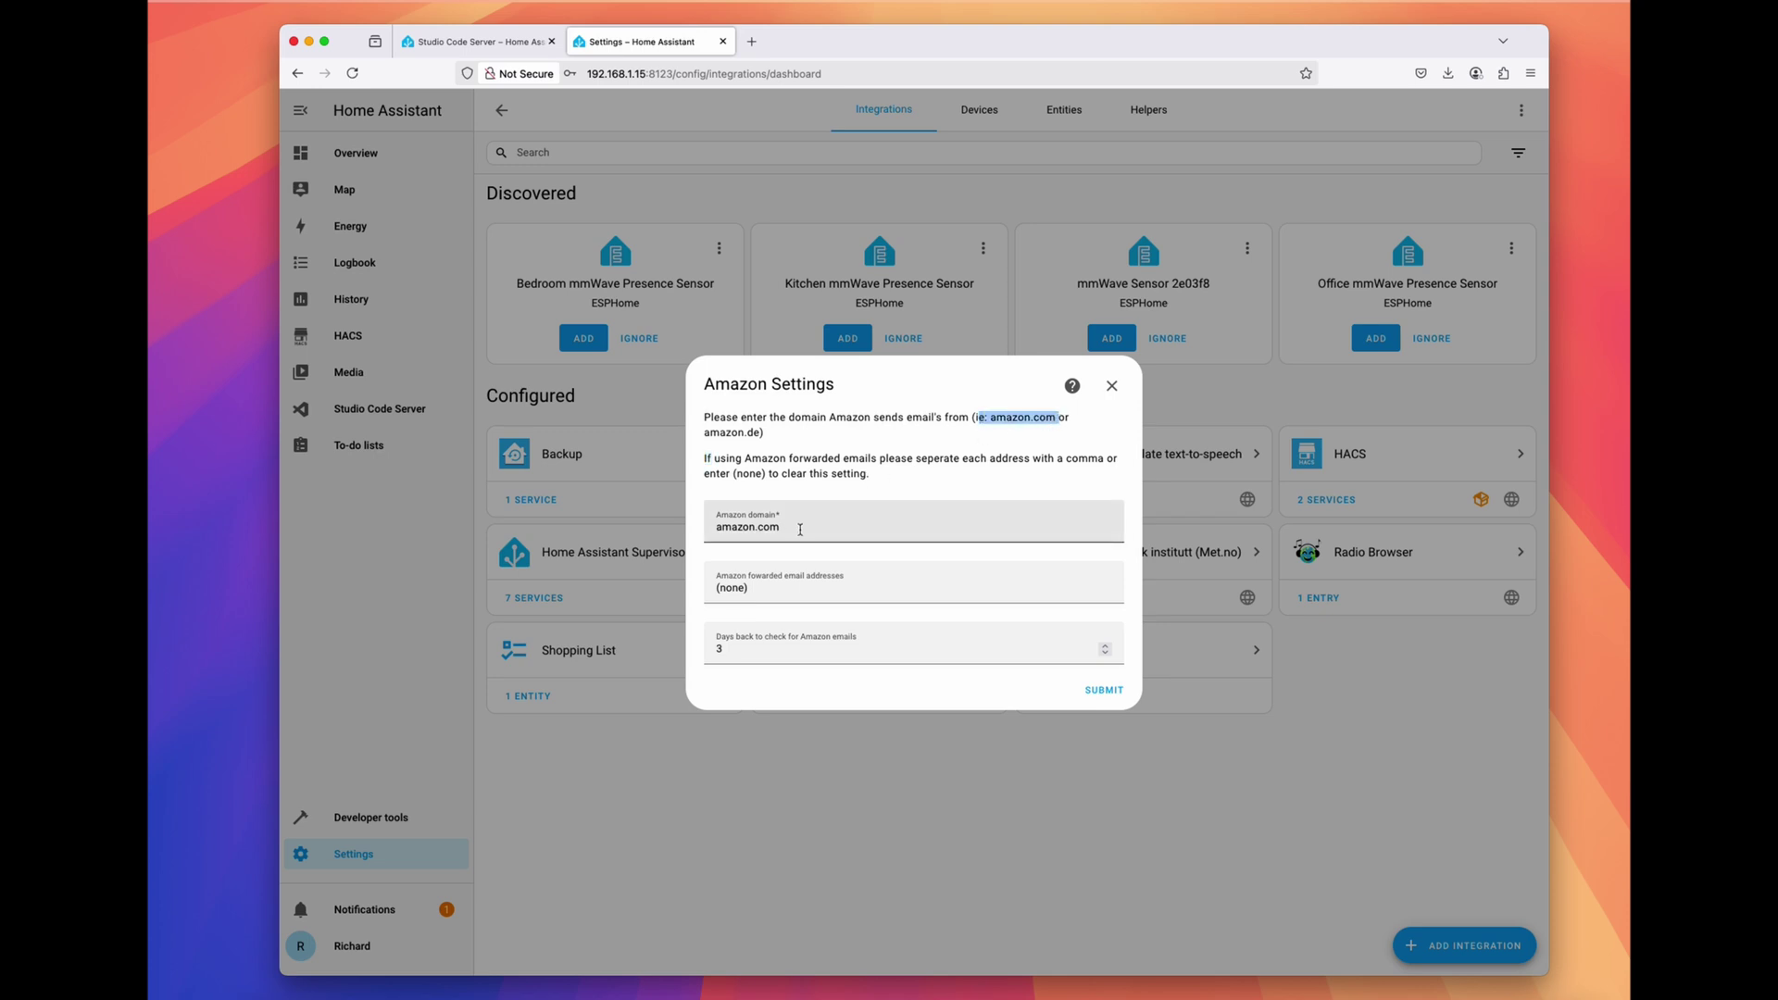
{"action": "left_click_drag", "start_coordinate": [800, 530], "coordinate": [689, 531]}
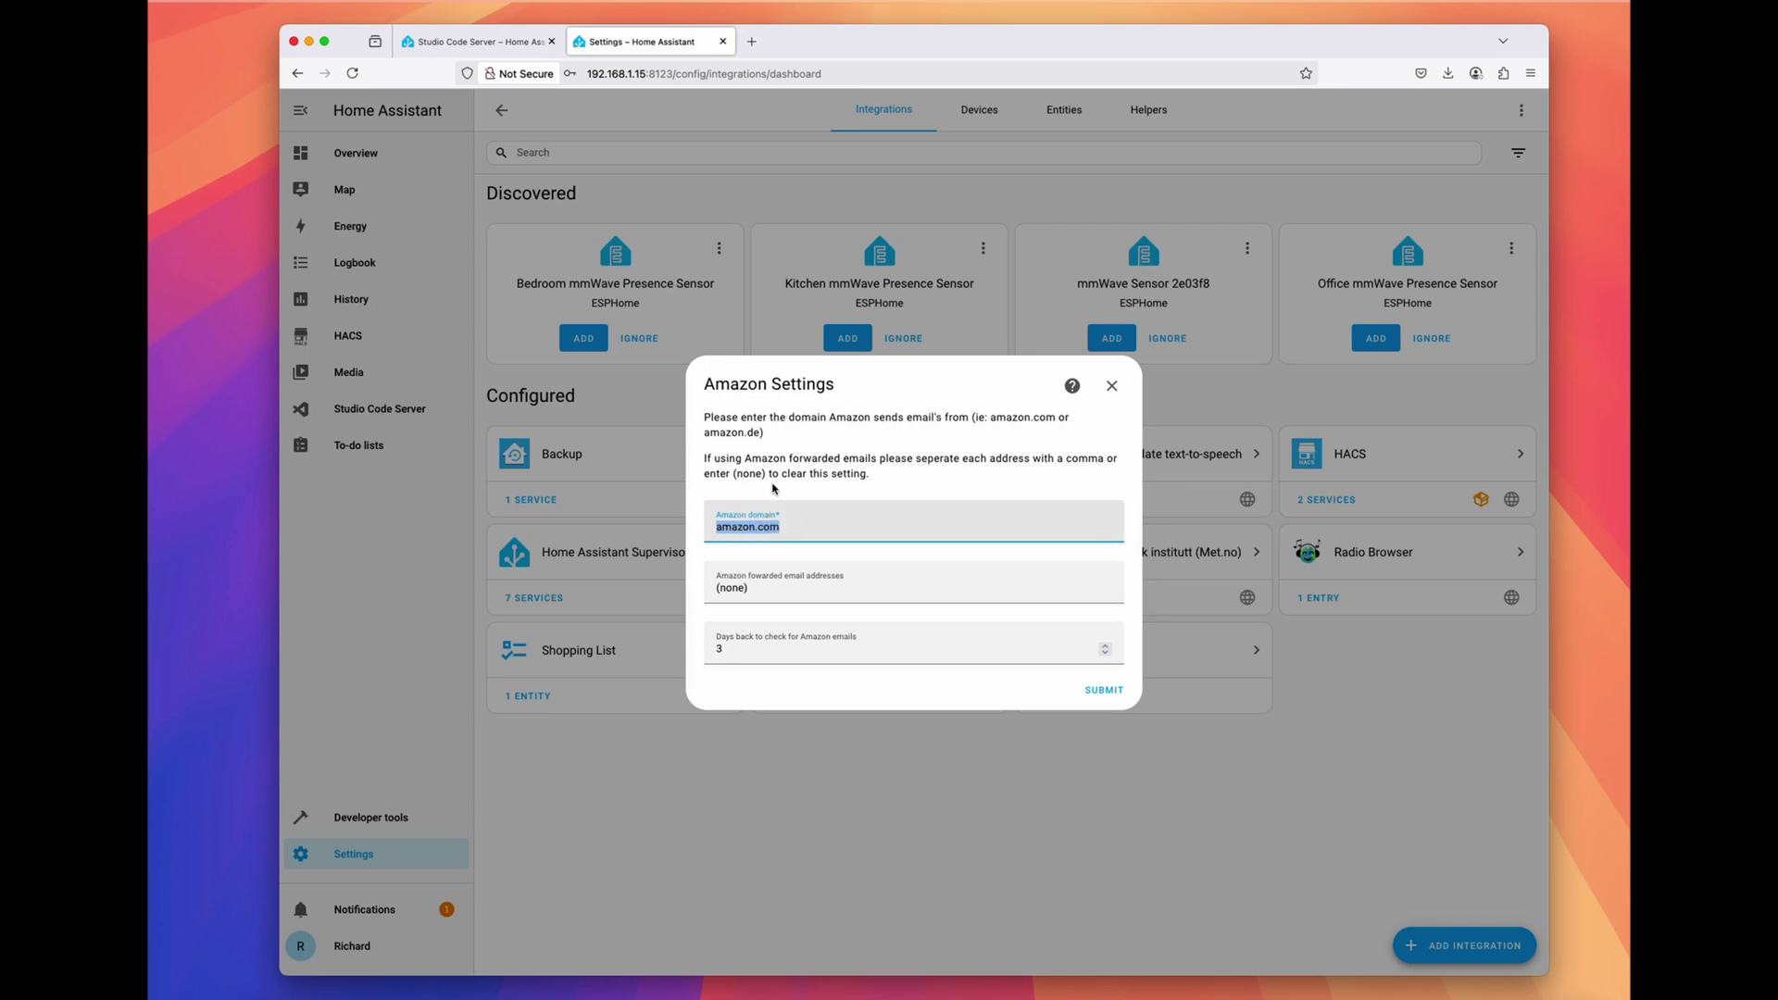
{"action": "left_click_drag", "start_coordinate": [746, 432], "coordinate": [755, 432]}
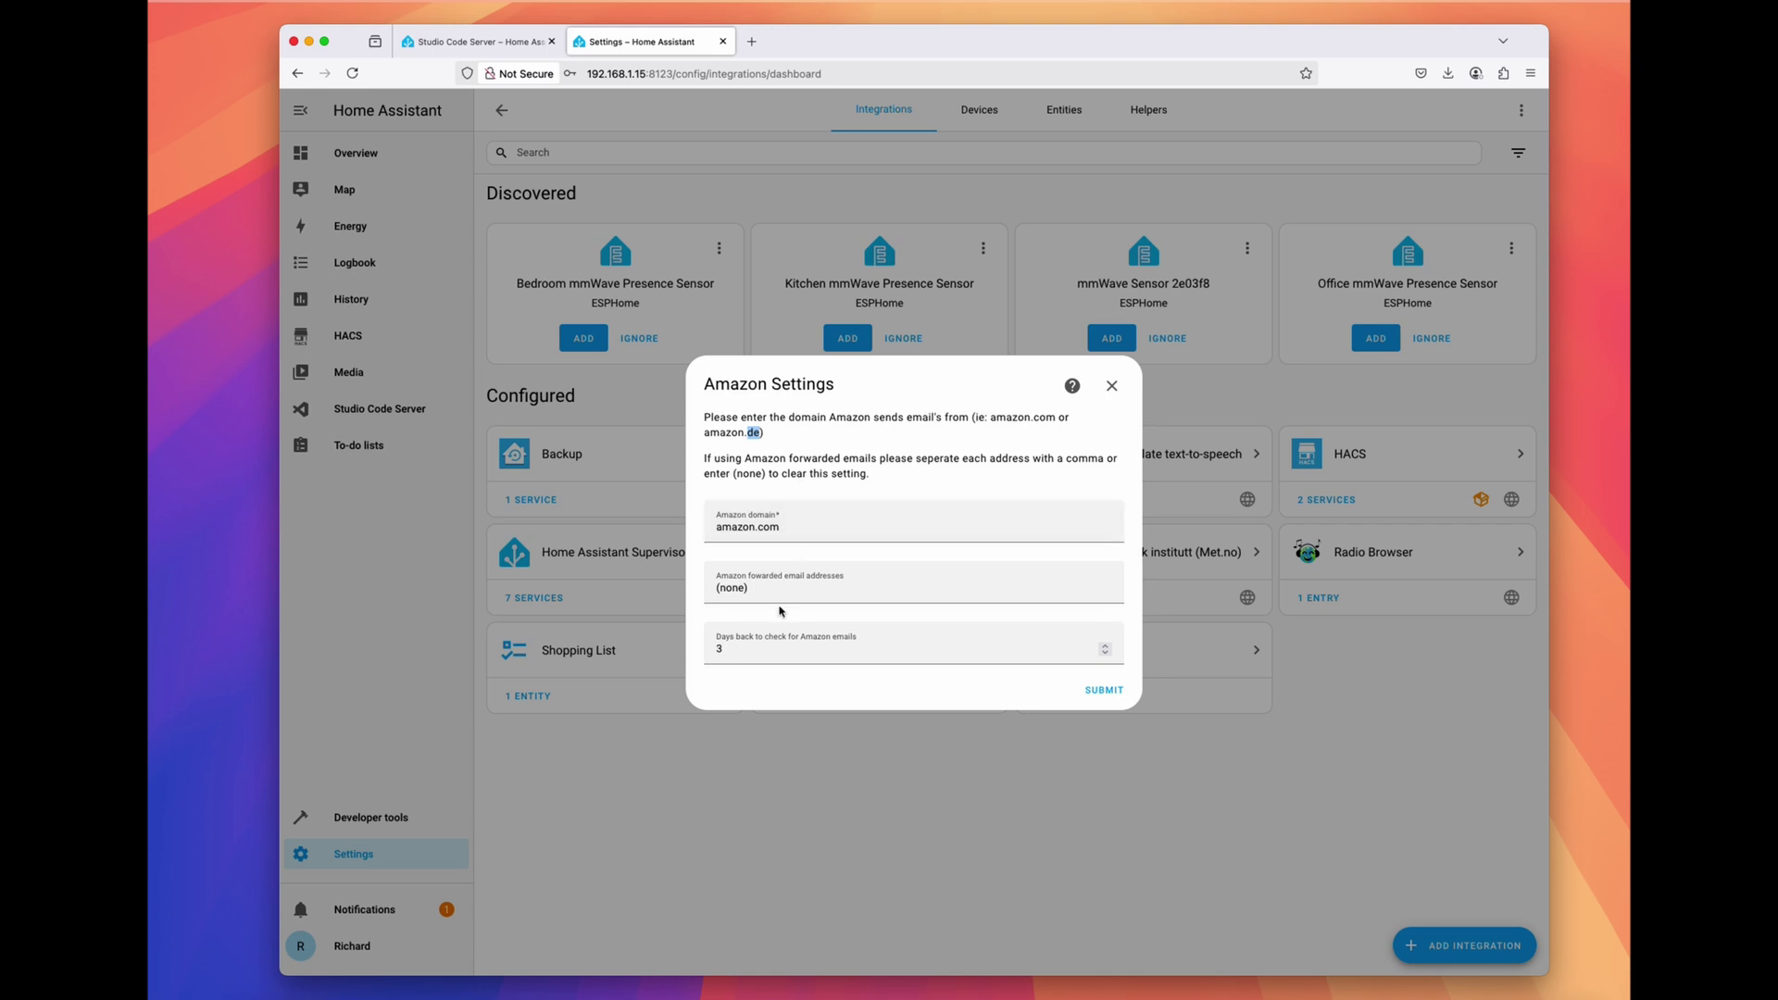
{"action": "left_click_drag", "start_coordinate": [776, 593], "coordinate": [690, 590]}
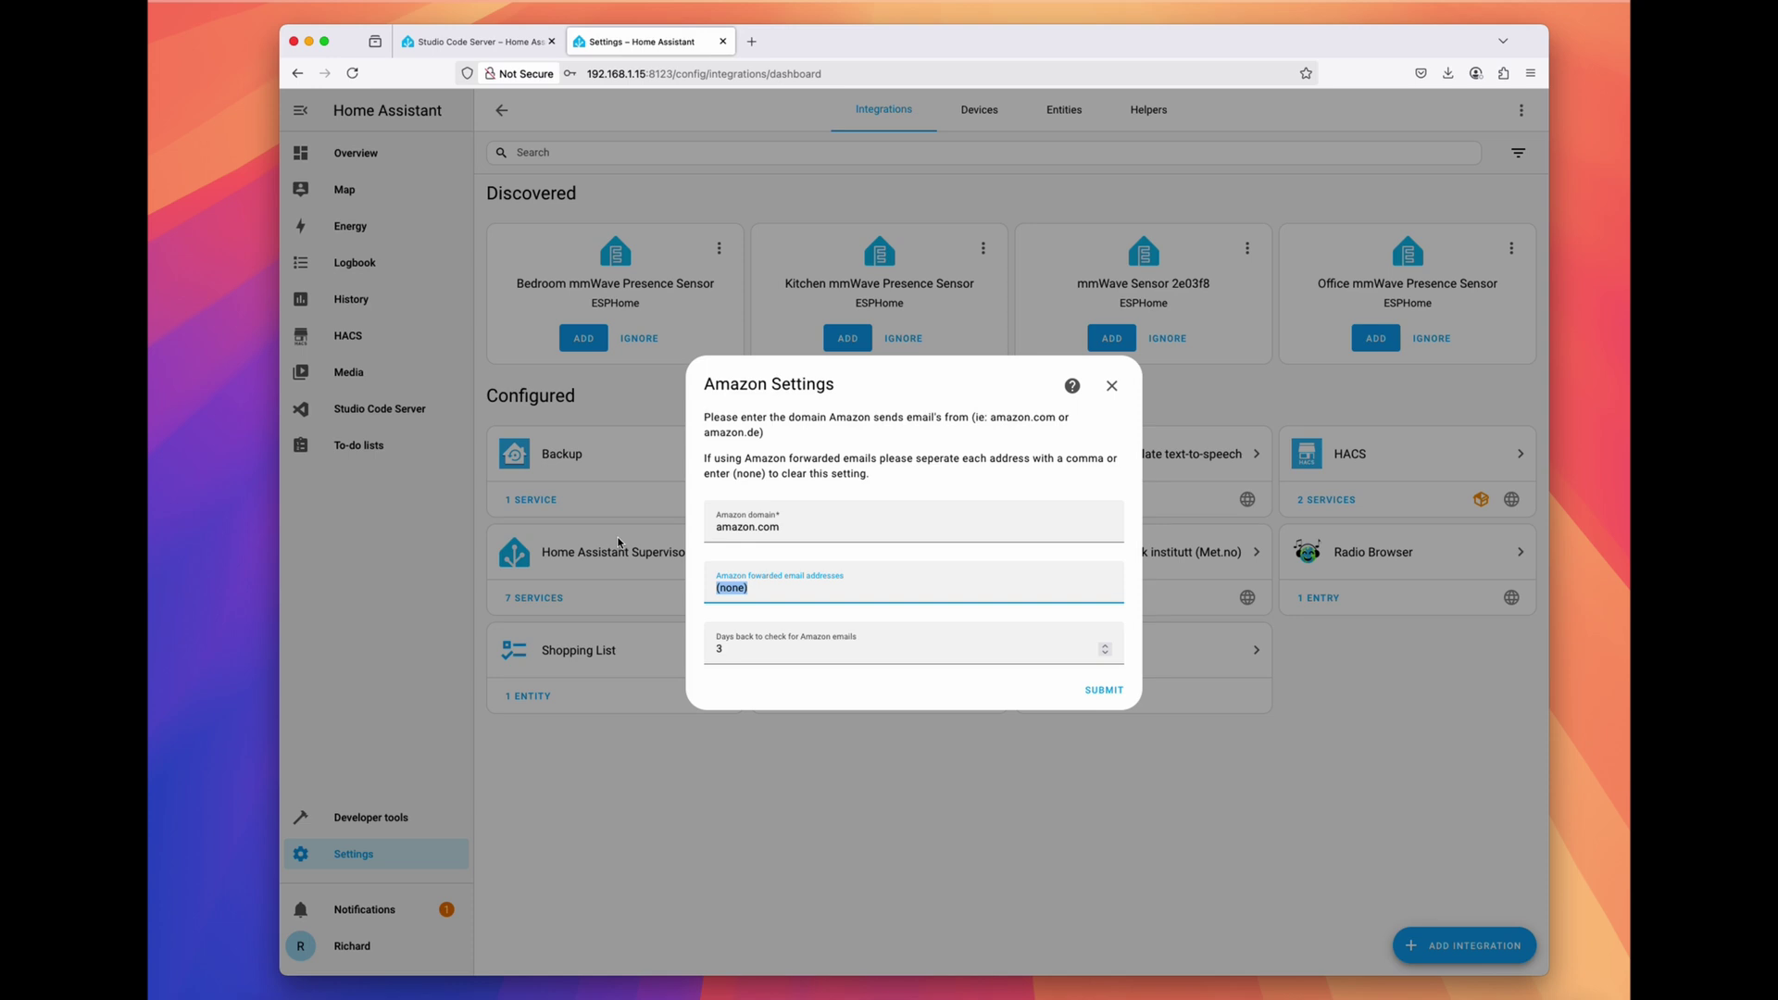
Step: Submit Amazon settings, select the image path custom_components/mail_and_packages/images/, then go to Studio Code Server
{"action": "left_click", "coordinate": [1116, 695]}
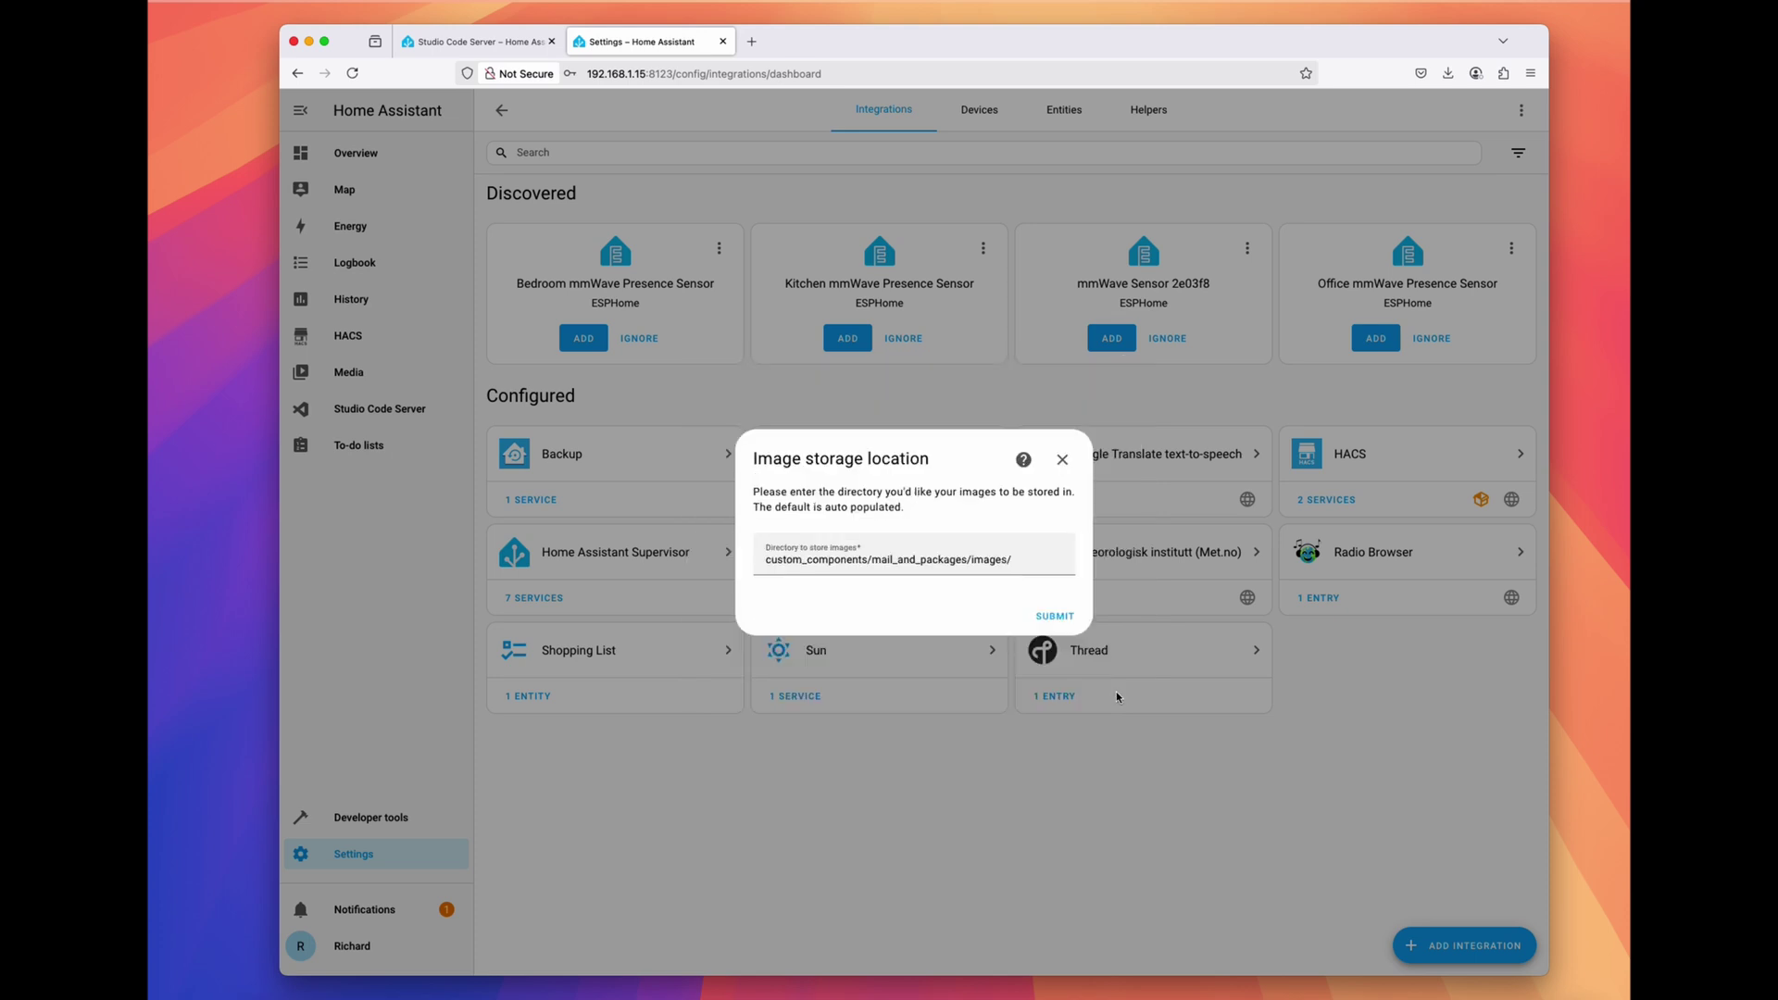
{"action": "left_click", "coordinate": [1012, 569]}
{"action": "left_click_drag", "start_coordinate": [1014, 562], "coordinate": [703, 570]}
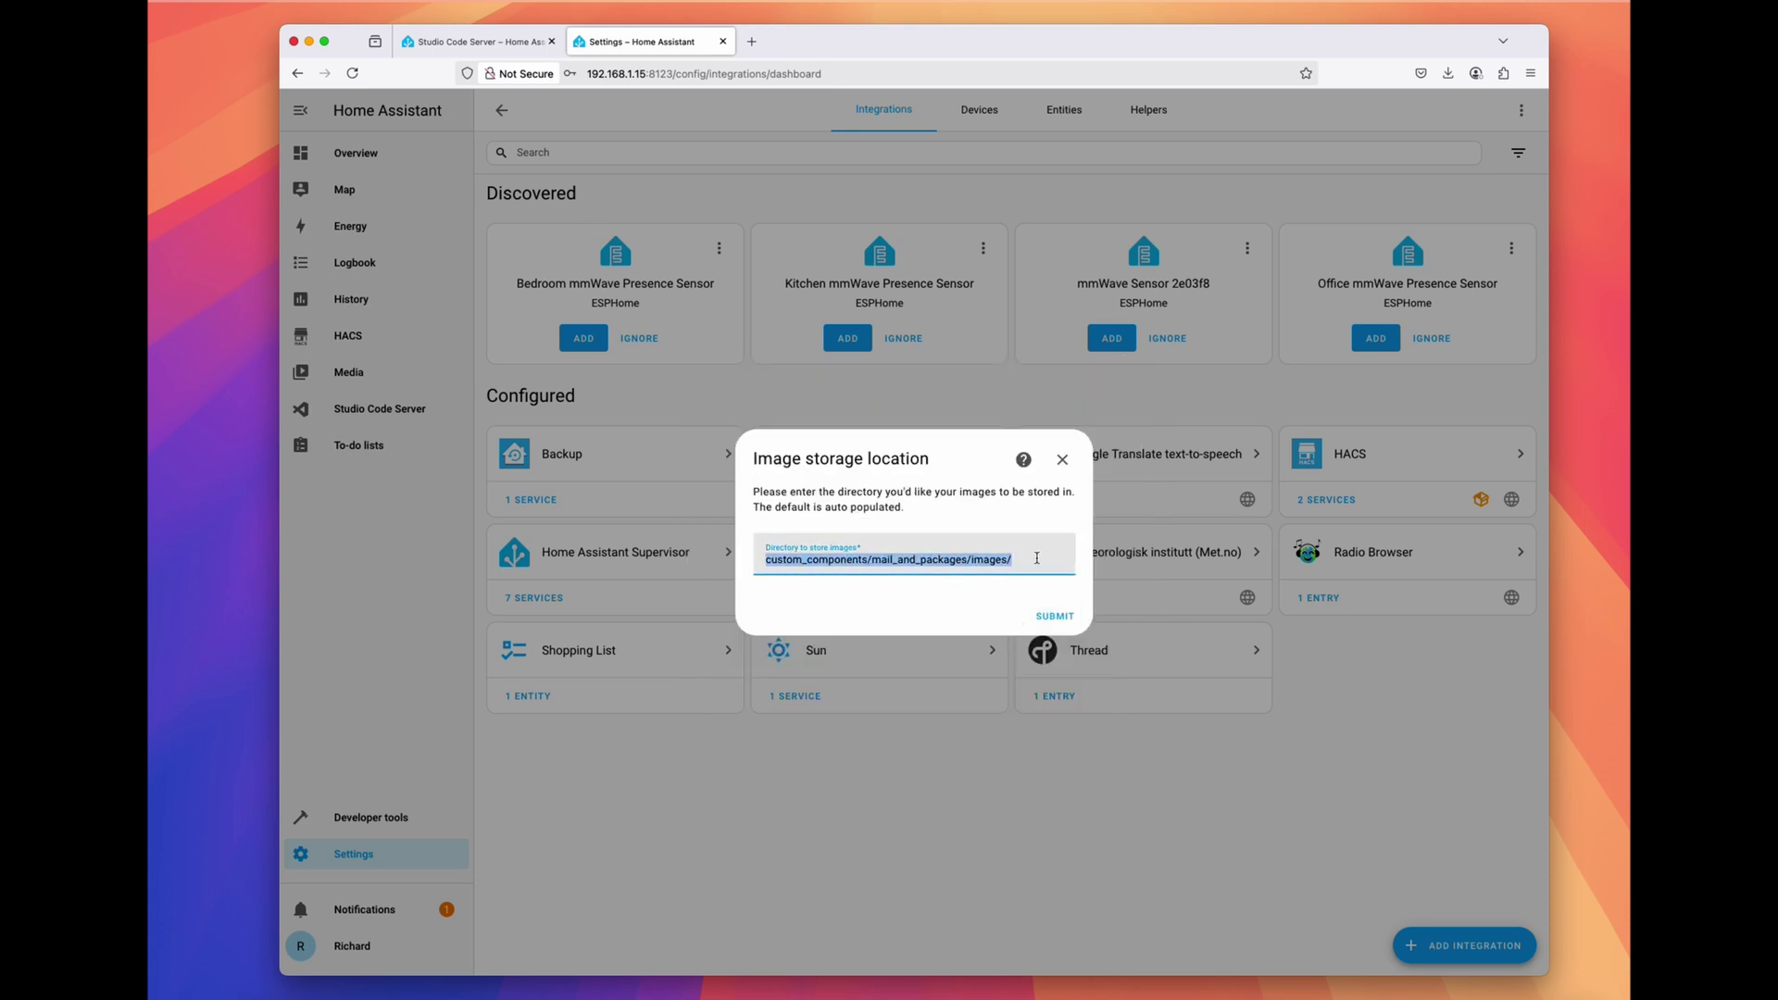
{"action": "left_click", "coordinate": [468, 41]}
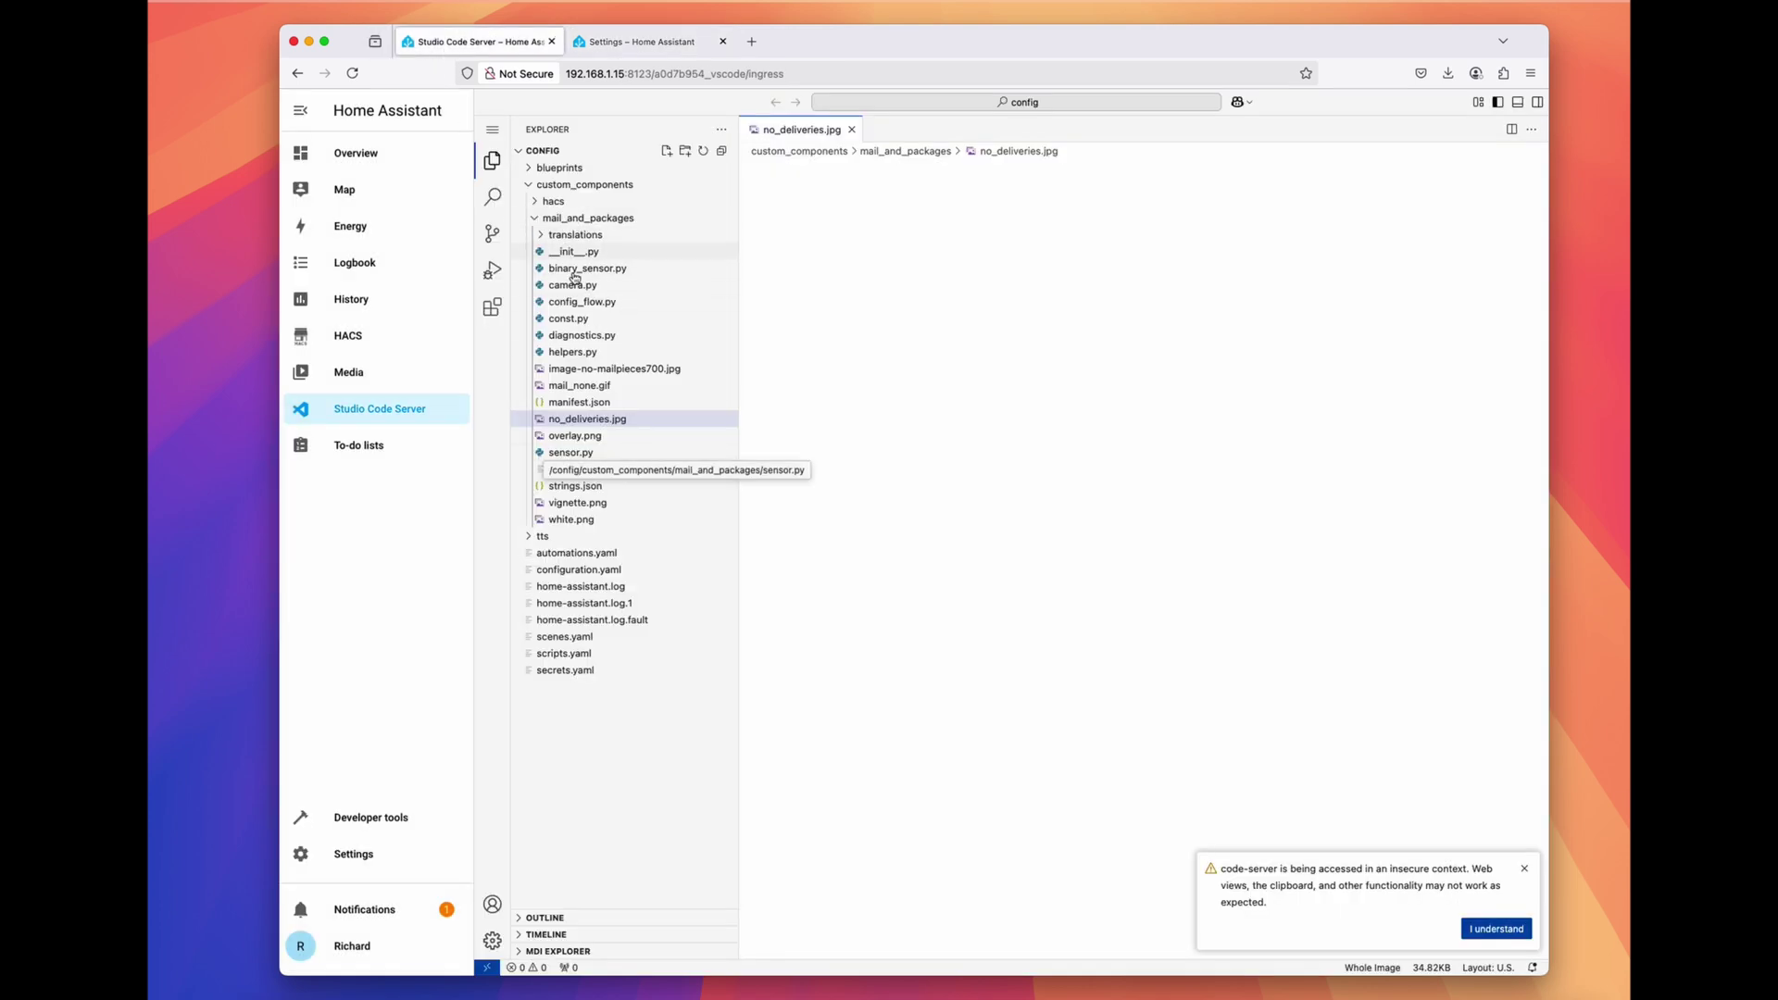
Step: Create an 'images' folder under custom_components/mail_and_packages, then return to the image storage prompt
{"action": "left_click", "coordinate": [542, 236]}
{"action": "left_click", "coordinate": [541, 236]}
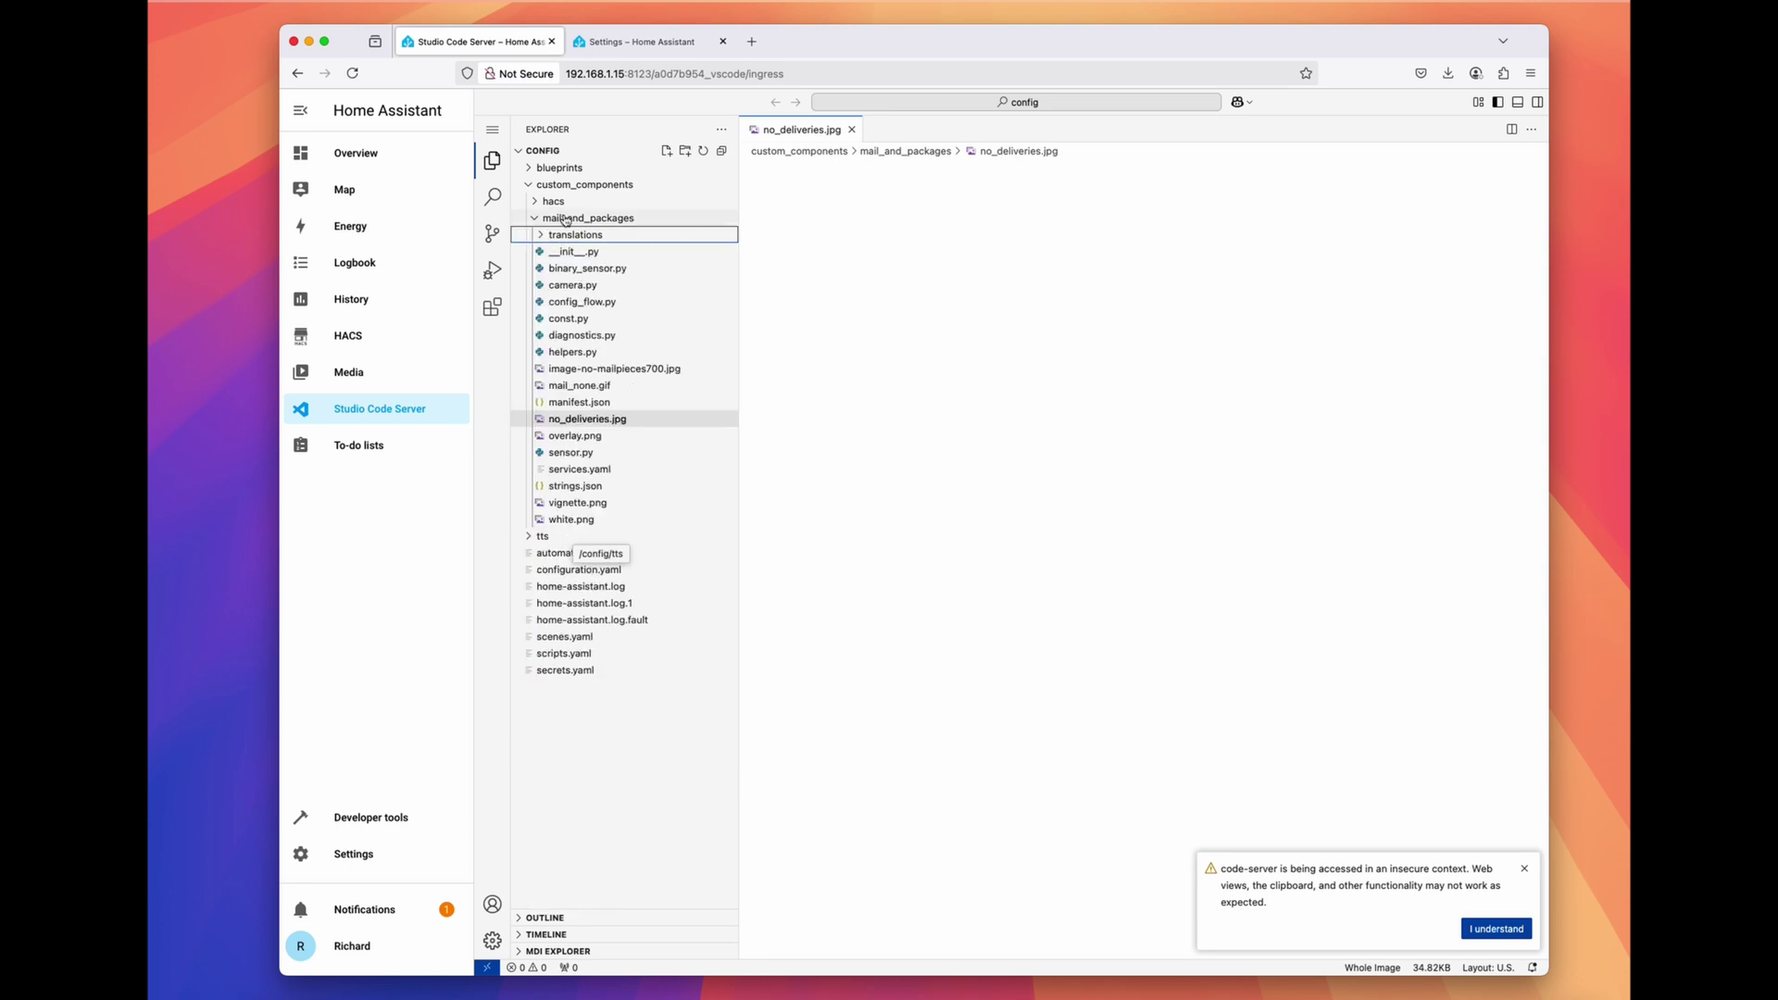
{"action": "left_click", "coordinate": [565, 219]}
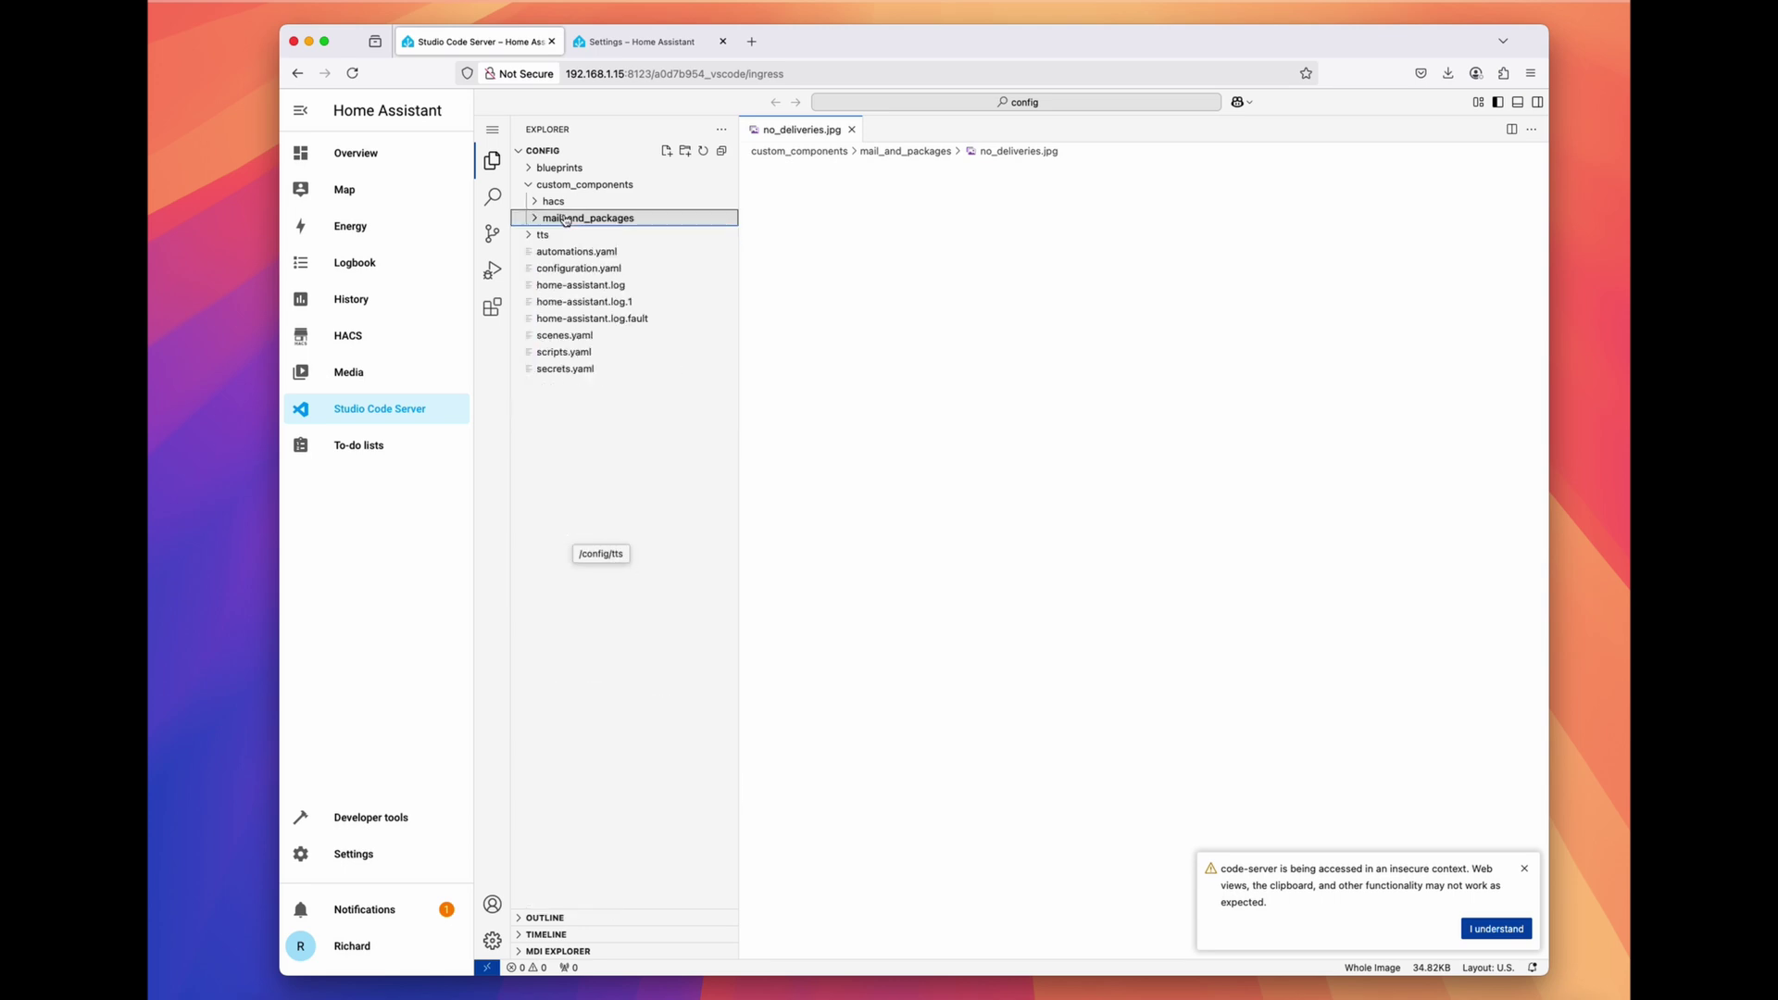
{"action": "left_click", "coordinate": [615, 42]}
{"action": "double_click", "coordinate": [991, 558]}
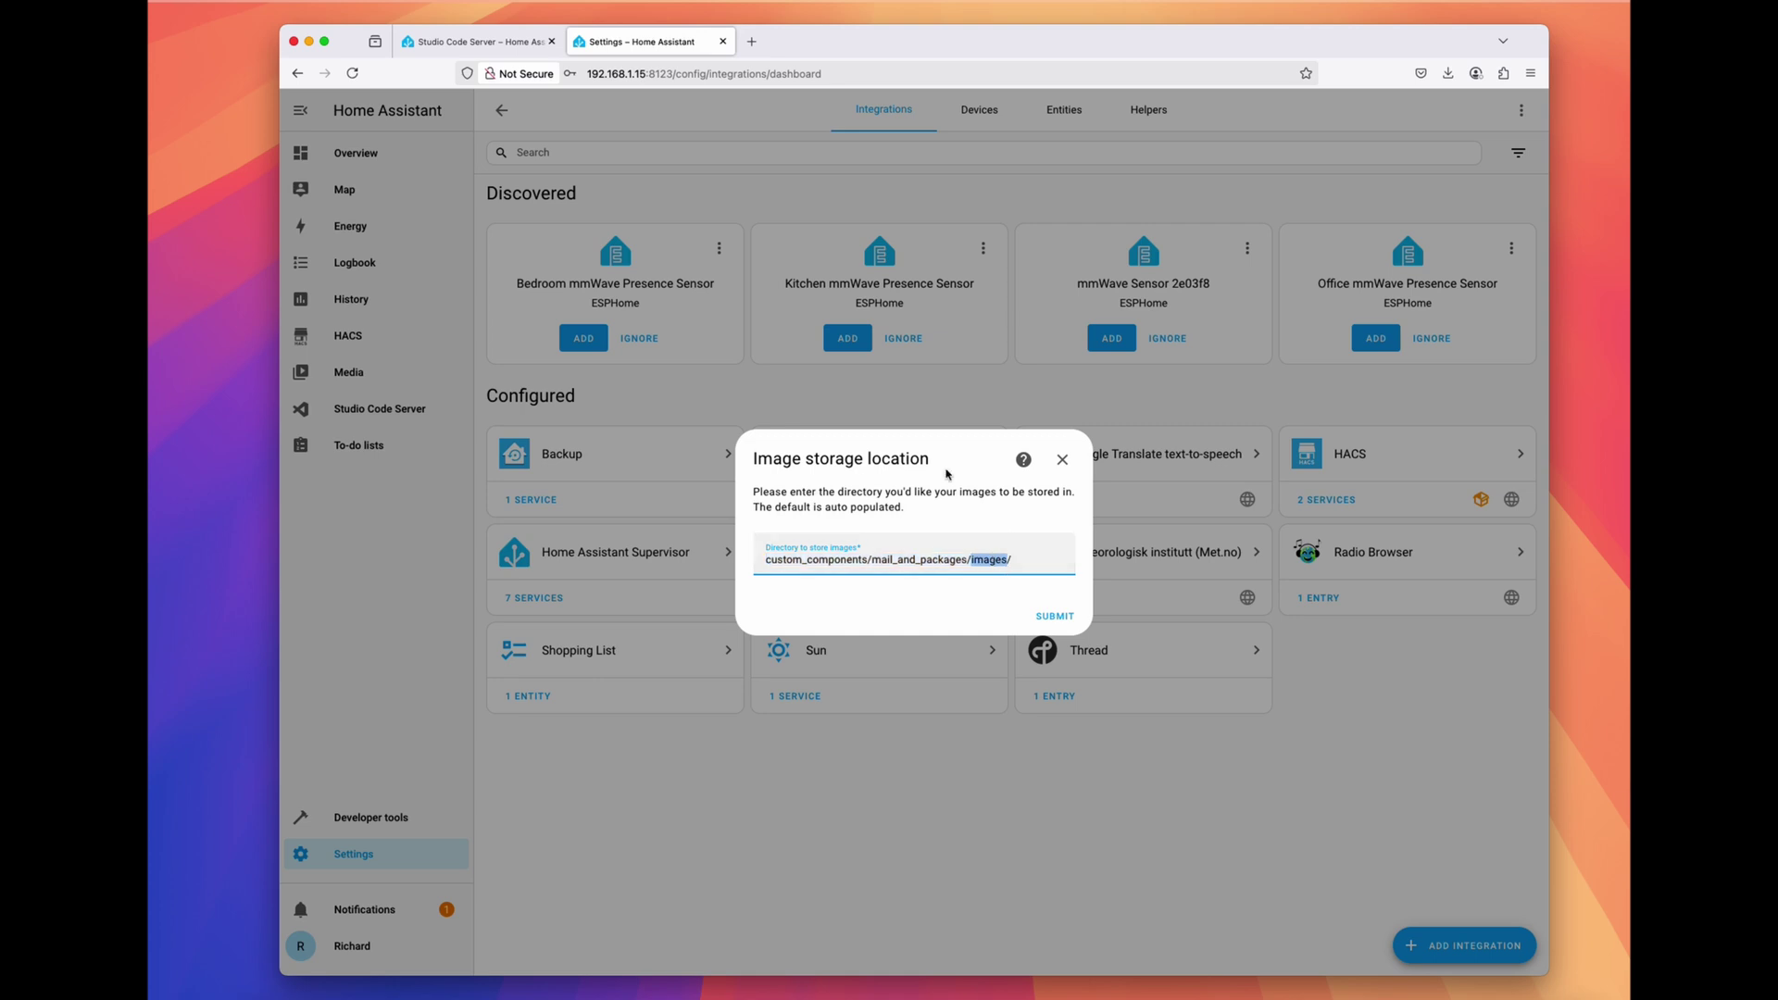
{"action": "left_click", "coordinate": [523, 43]}
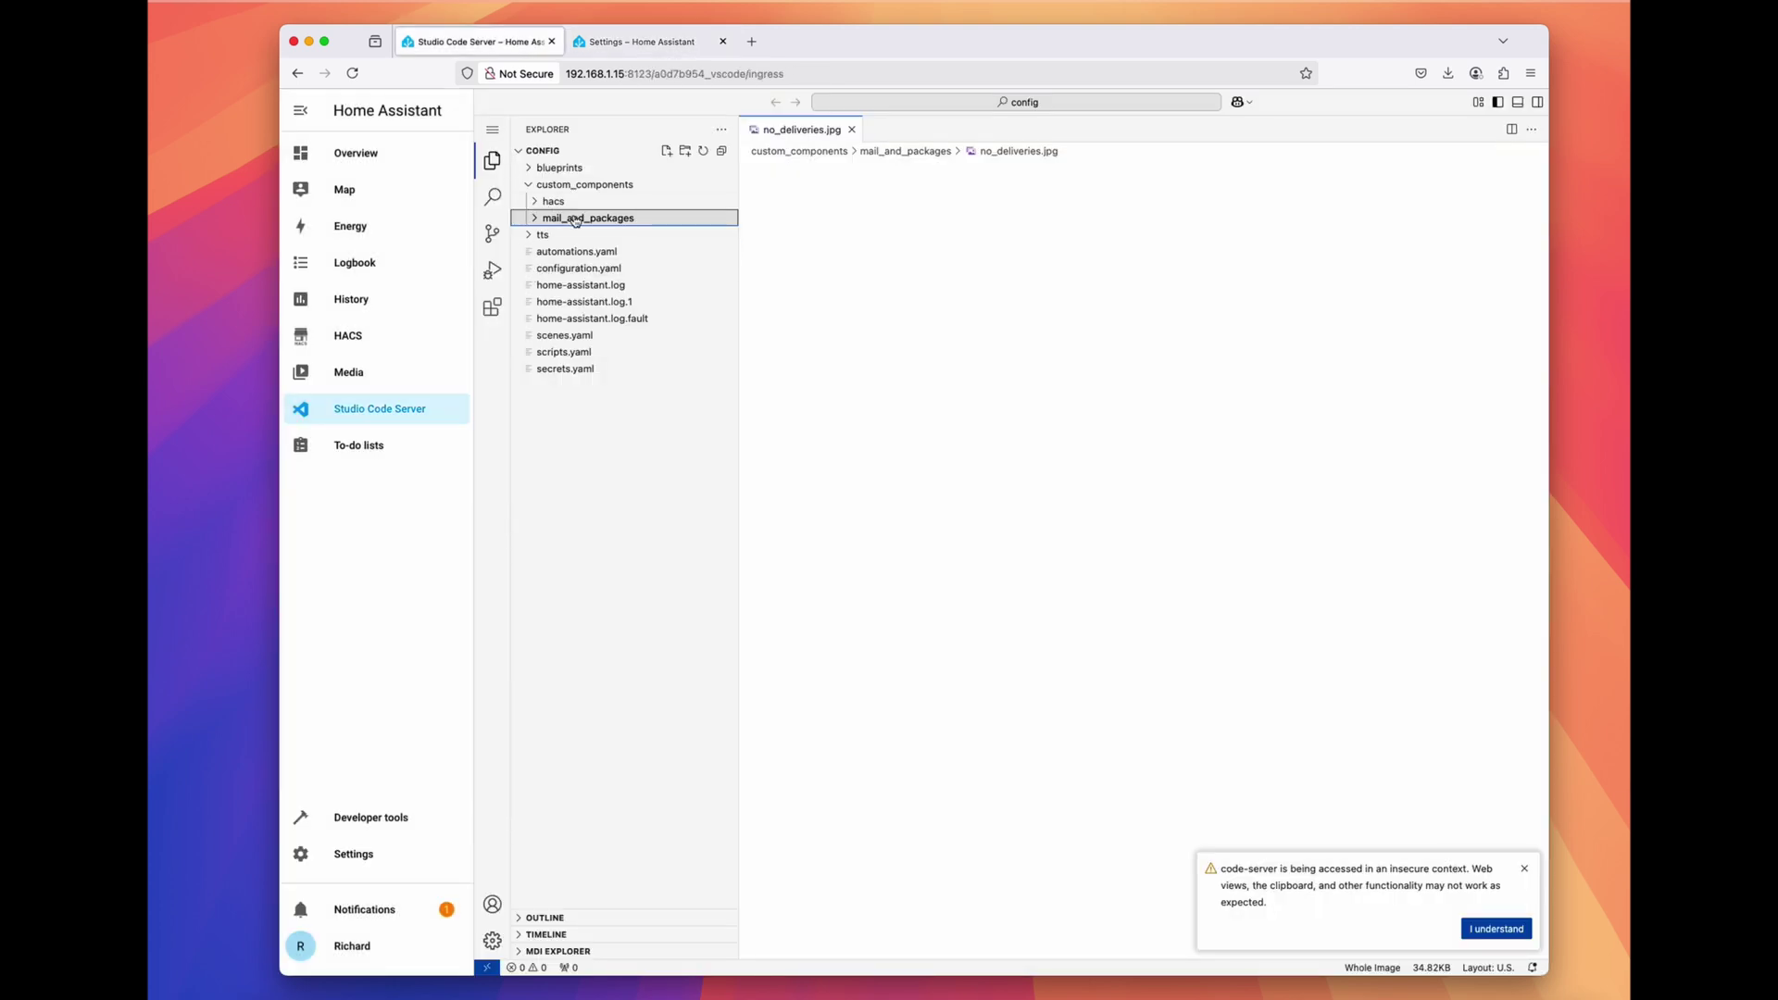
{"action": "key", "text": "ctrl+Tab"}
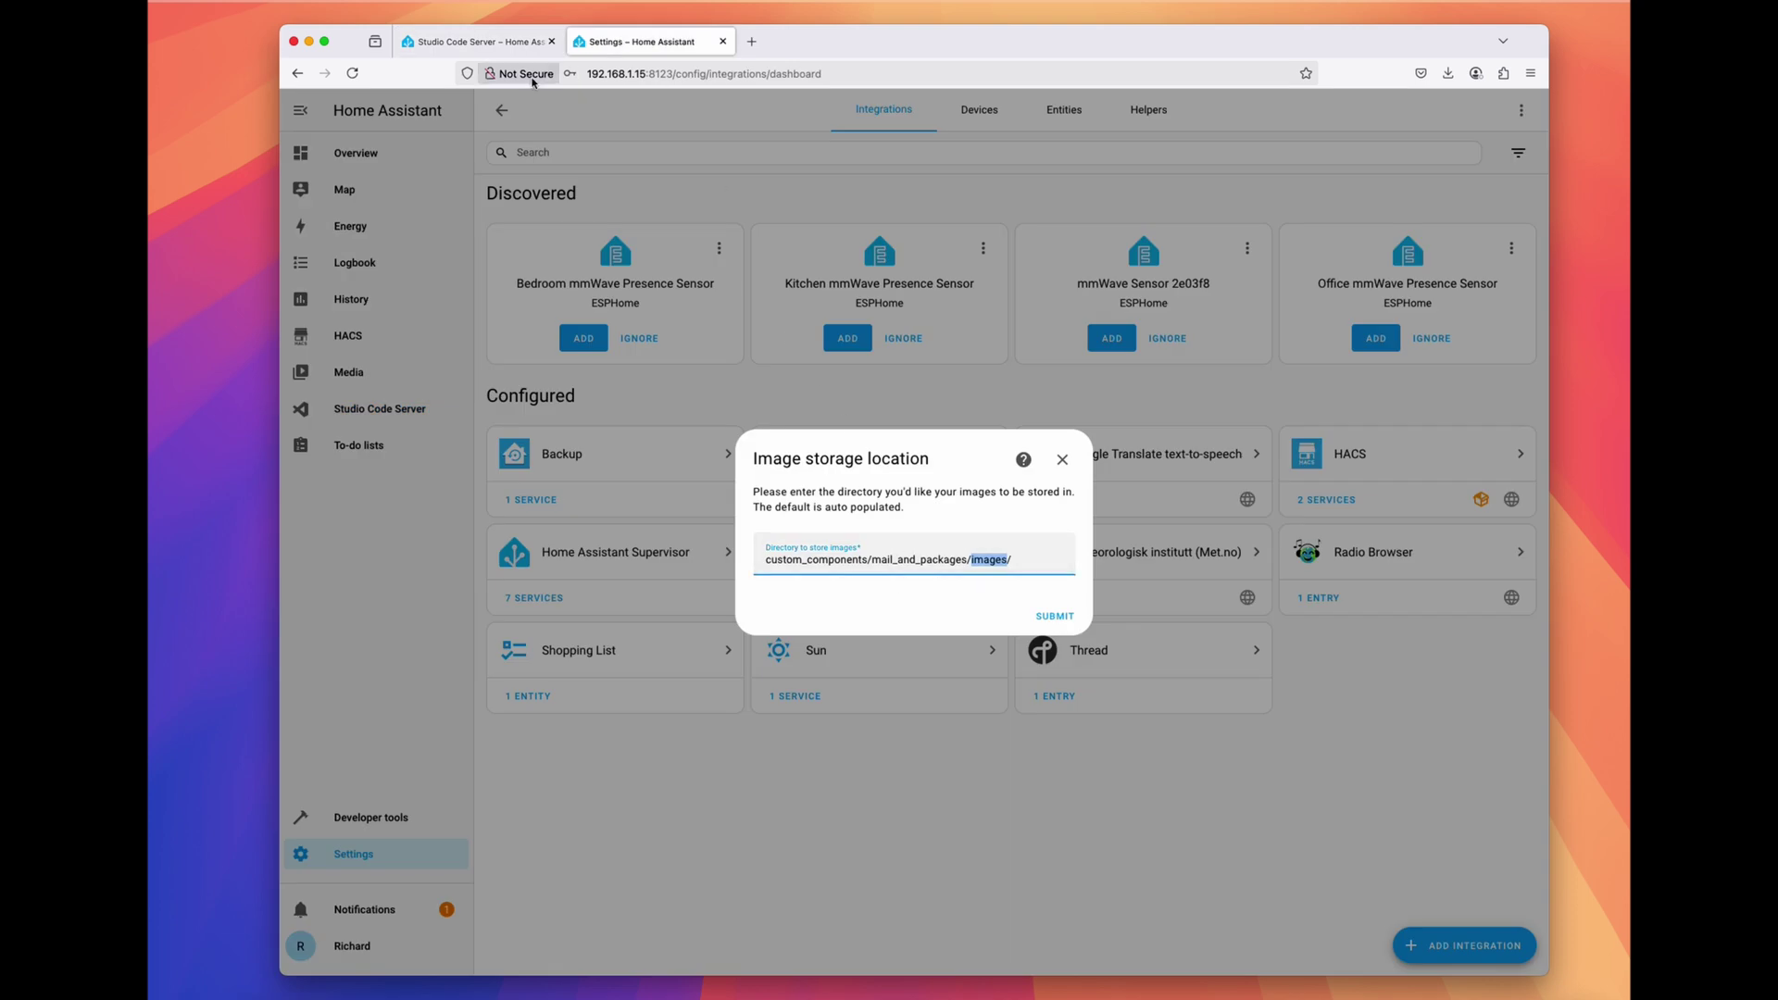
{"action": "left_click", "coordinate": [477, 41]}
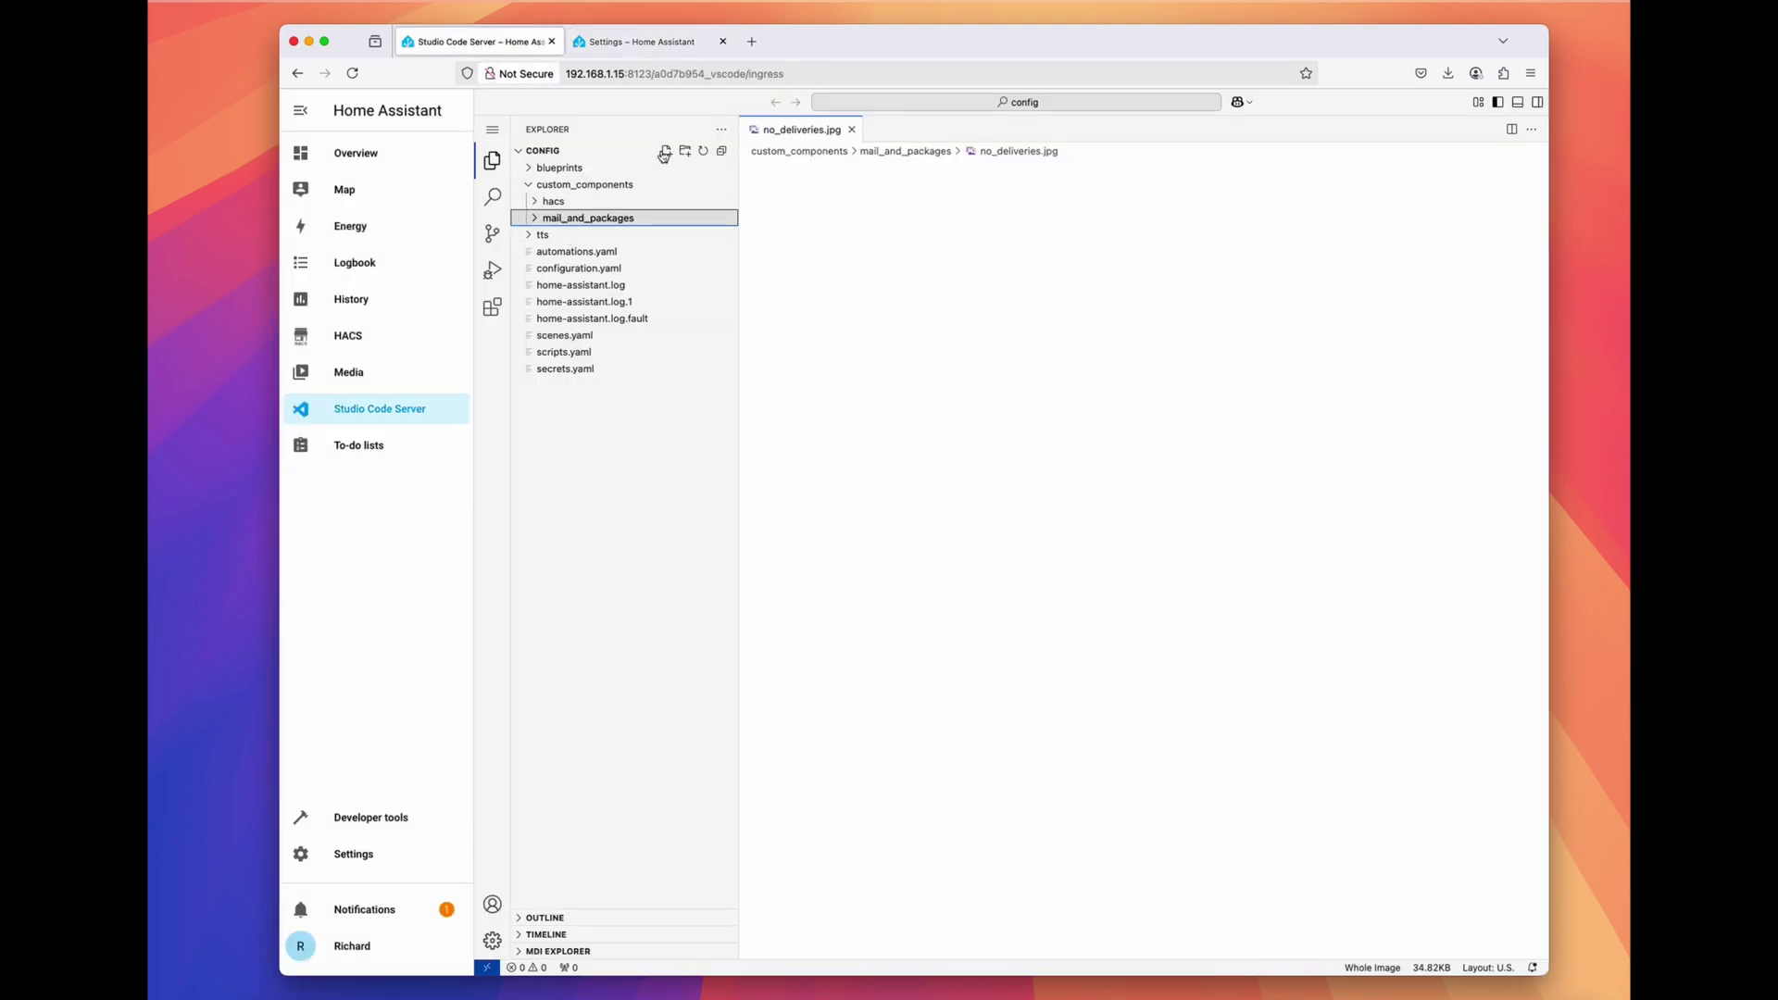
{"action": "type", "text": "images"}
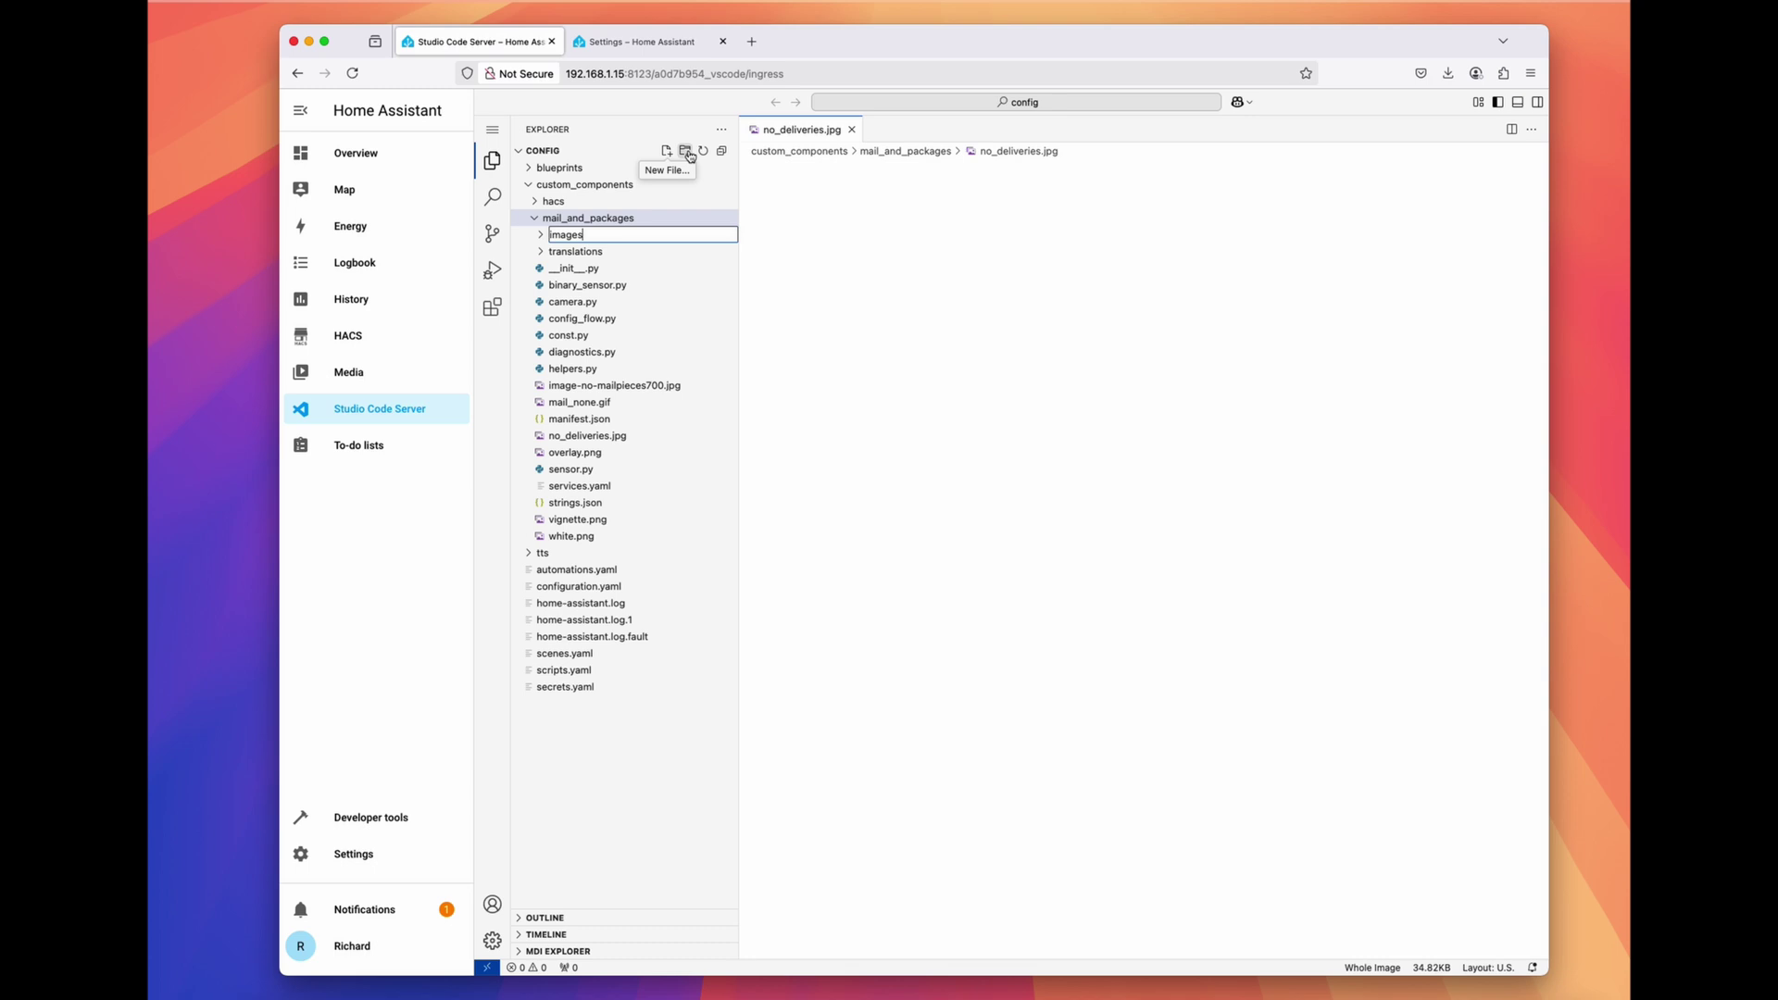
{"action": "key", "text": "Return"}
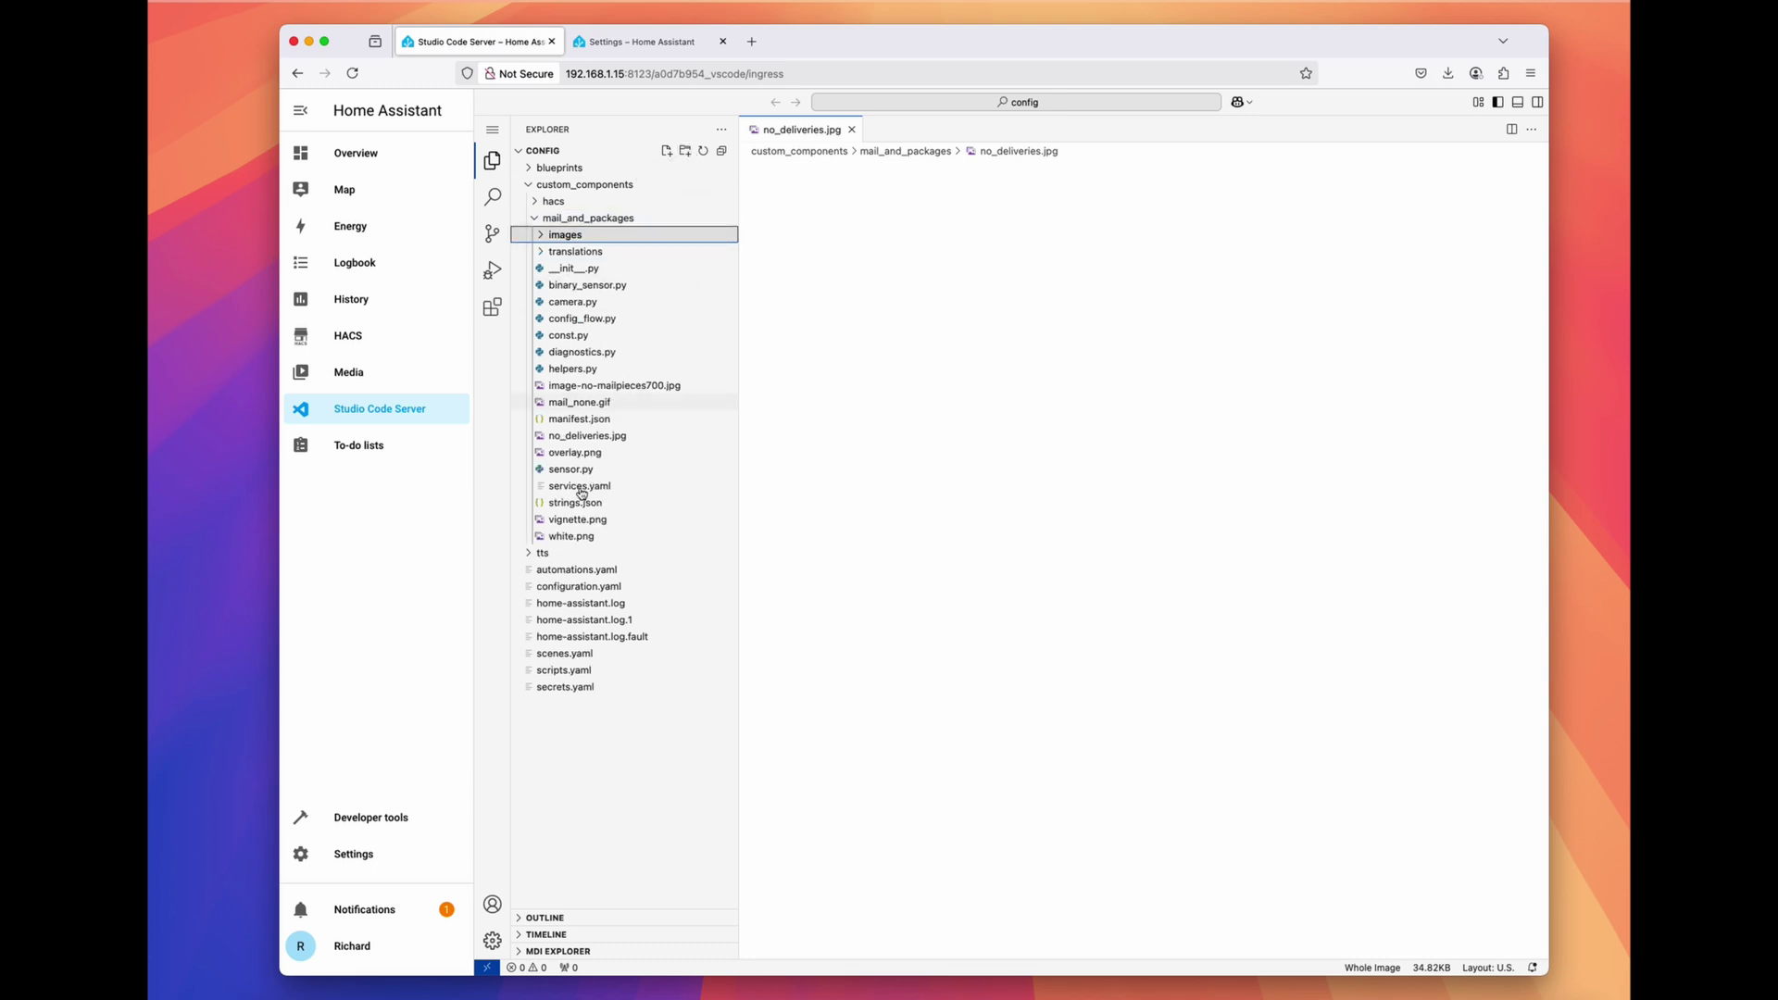
{"action": "left_click", "coordinate": [639, 42]}
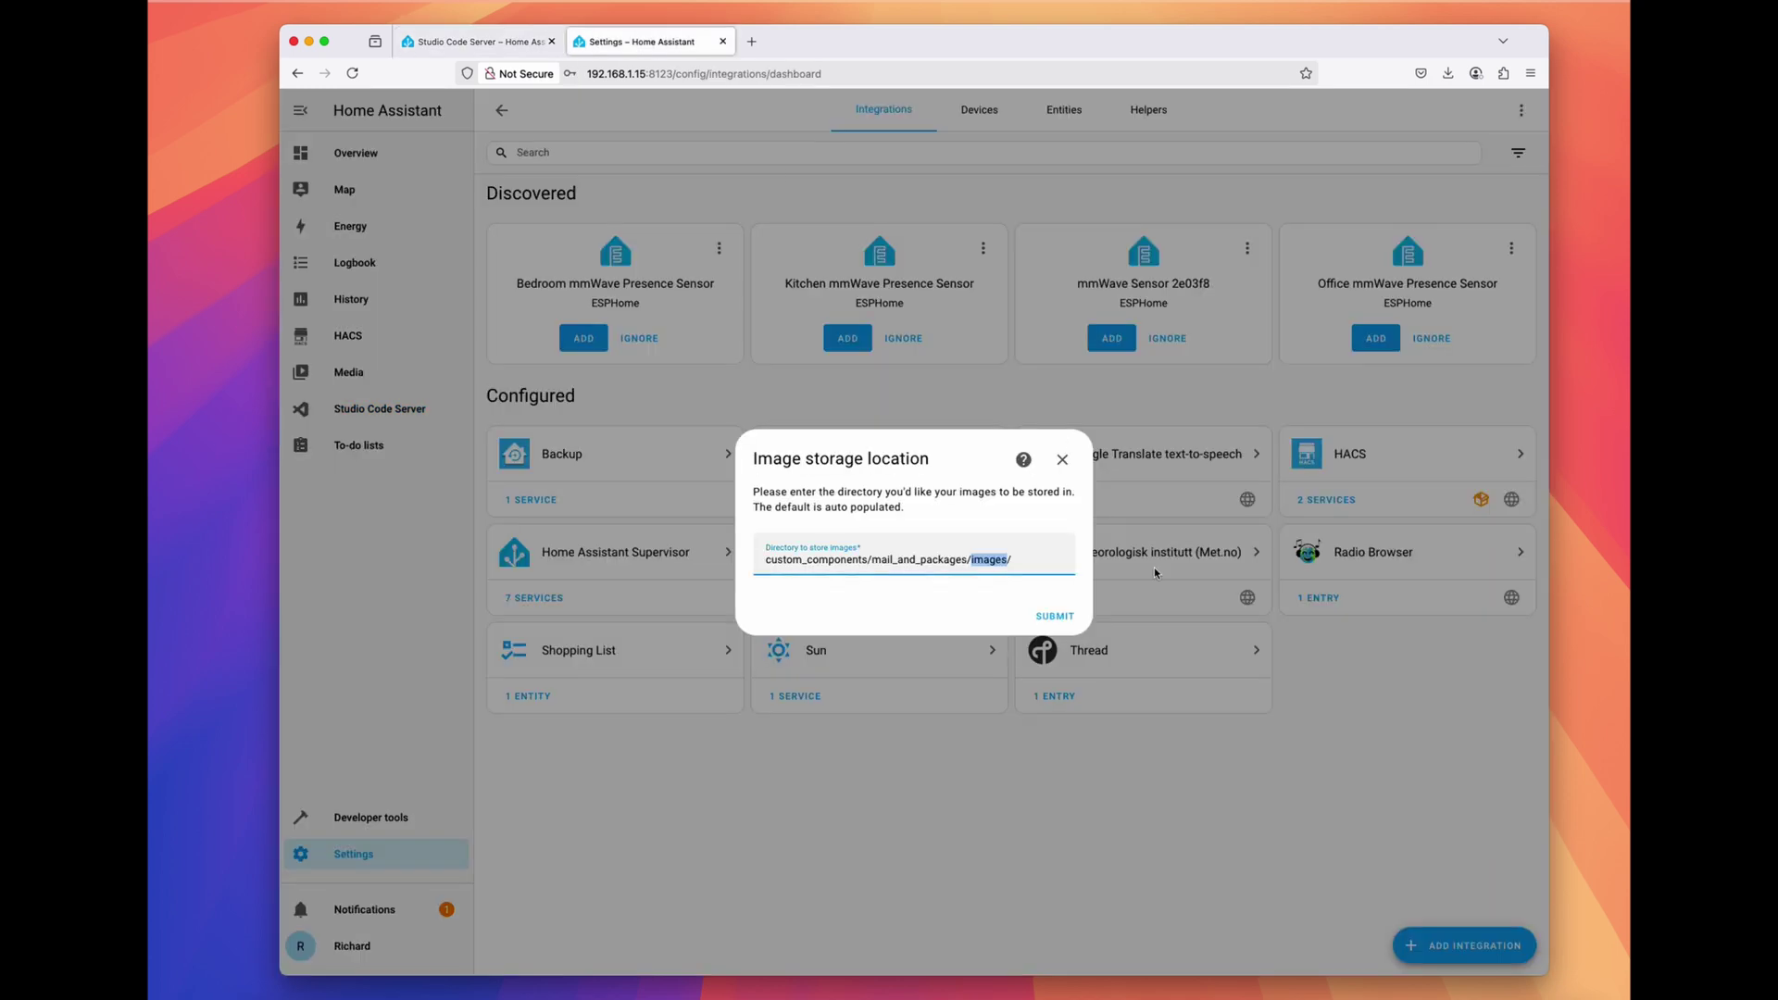
Step: Submit the images directory and finish setup of the imap.gmail.com device without an area
{"action": "left_click", "coordinate": [1056, 617]}
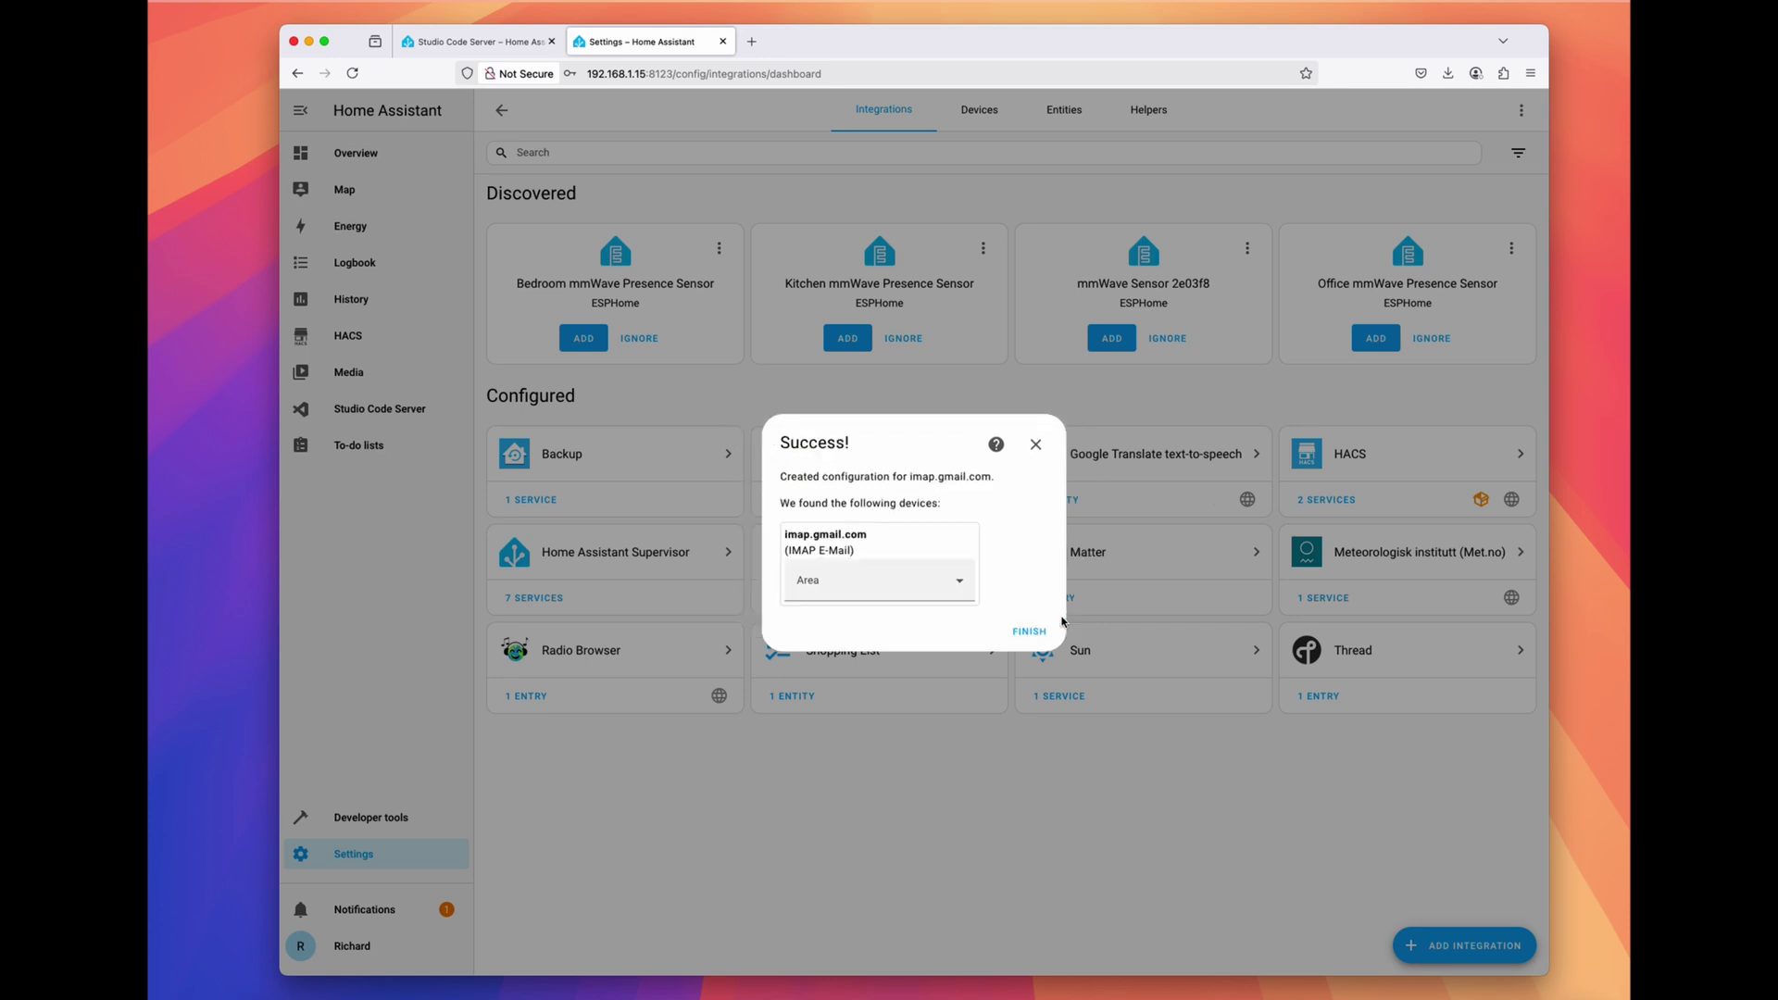
{"action": "left_click", "coordinate": [952, 580]}
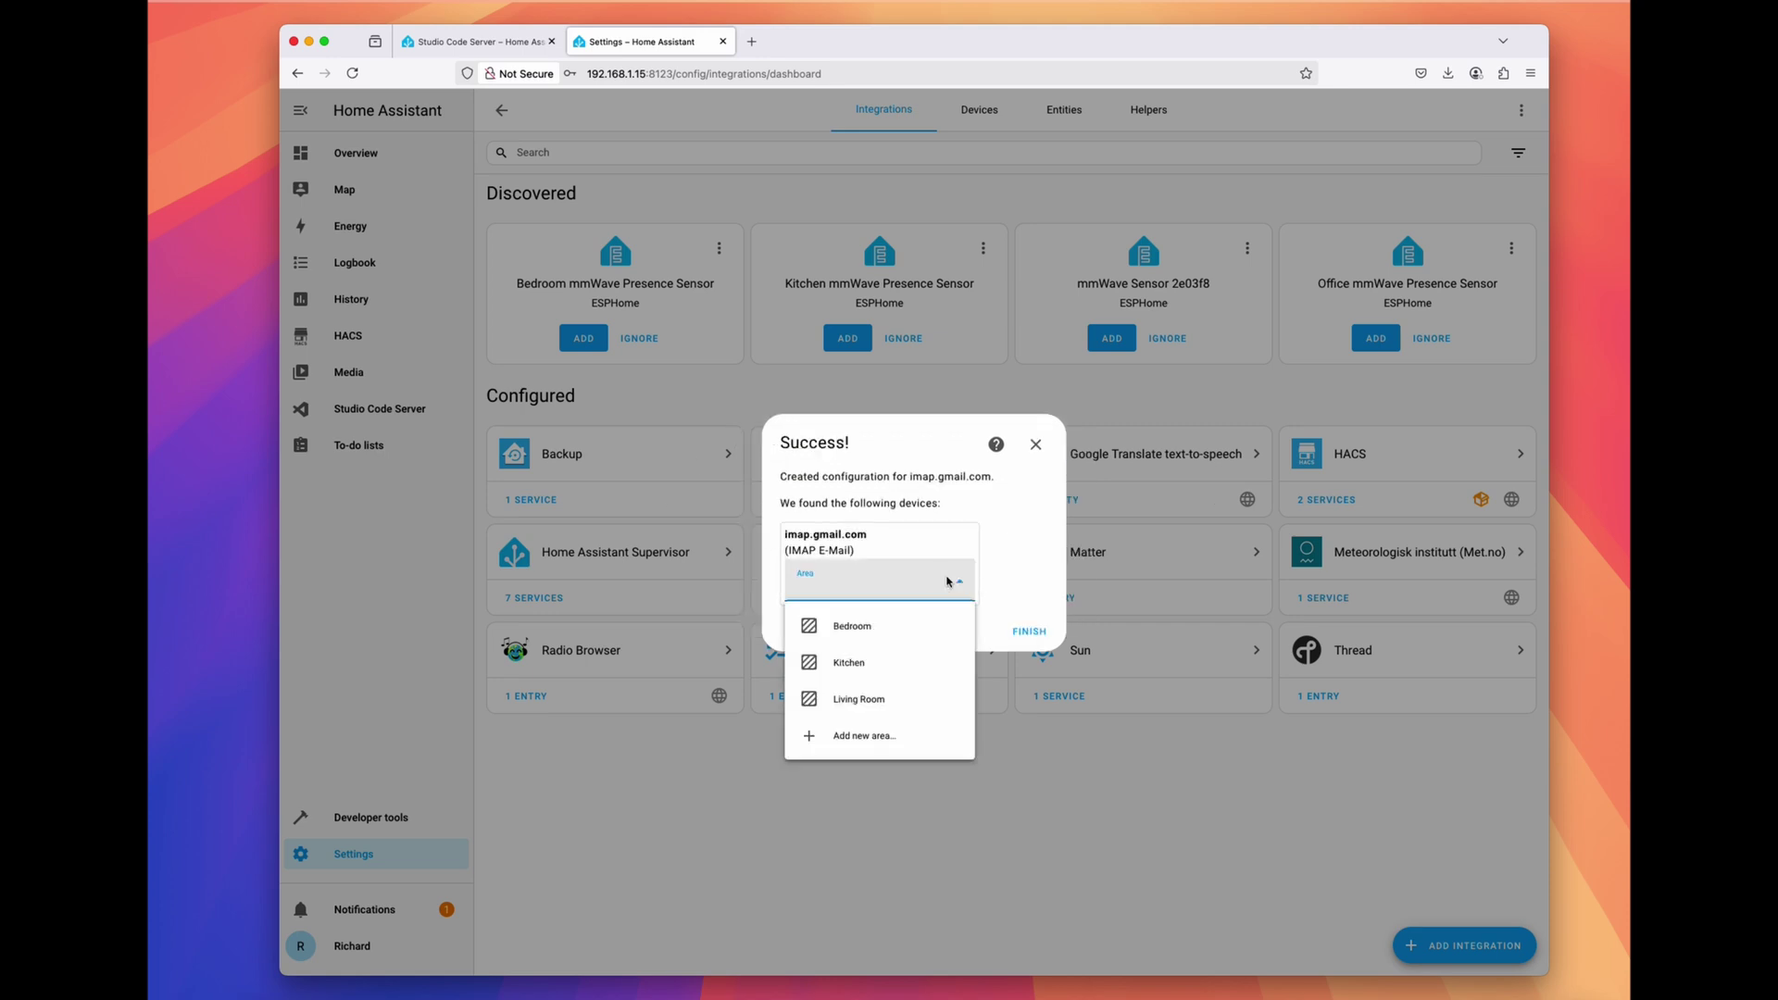
{"action": "left_click", "coordinate": [1057, 580]}
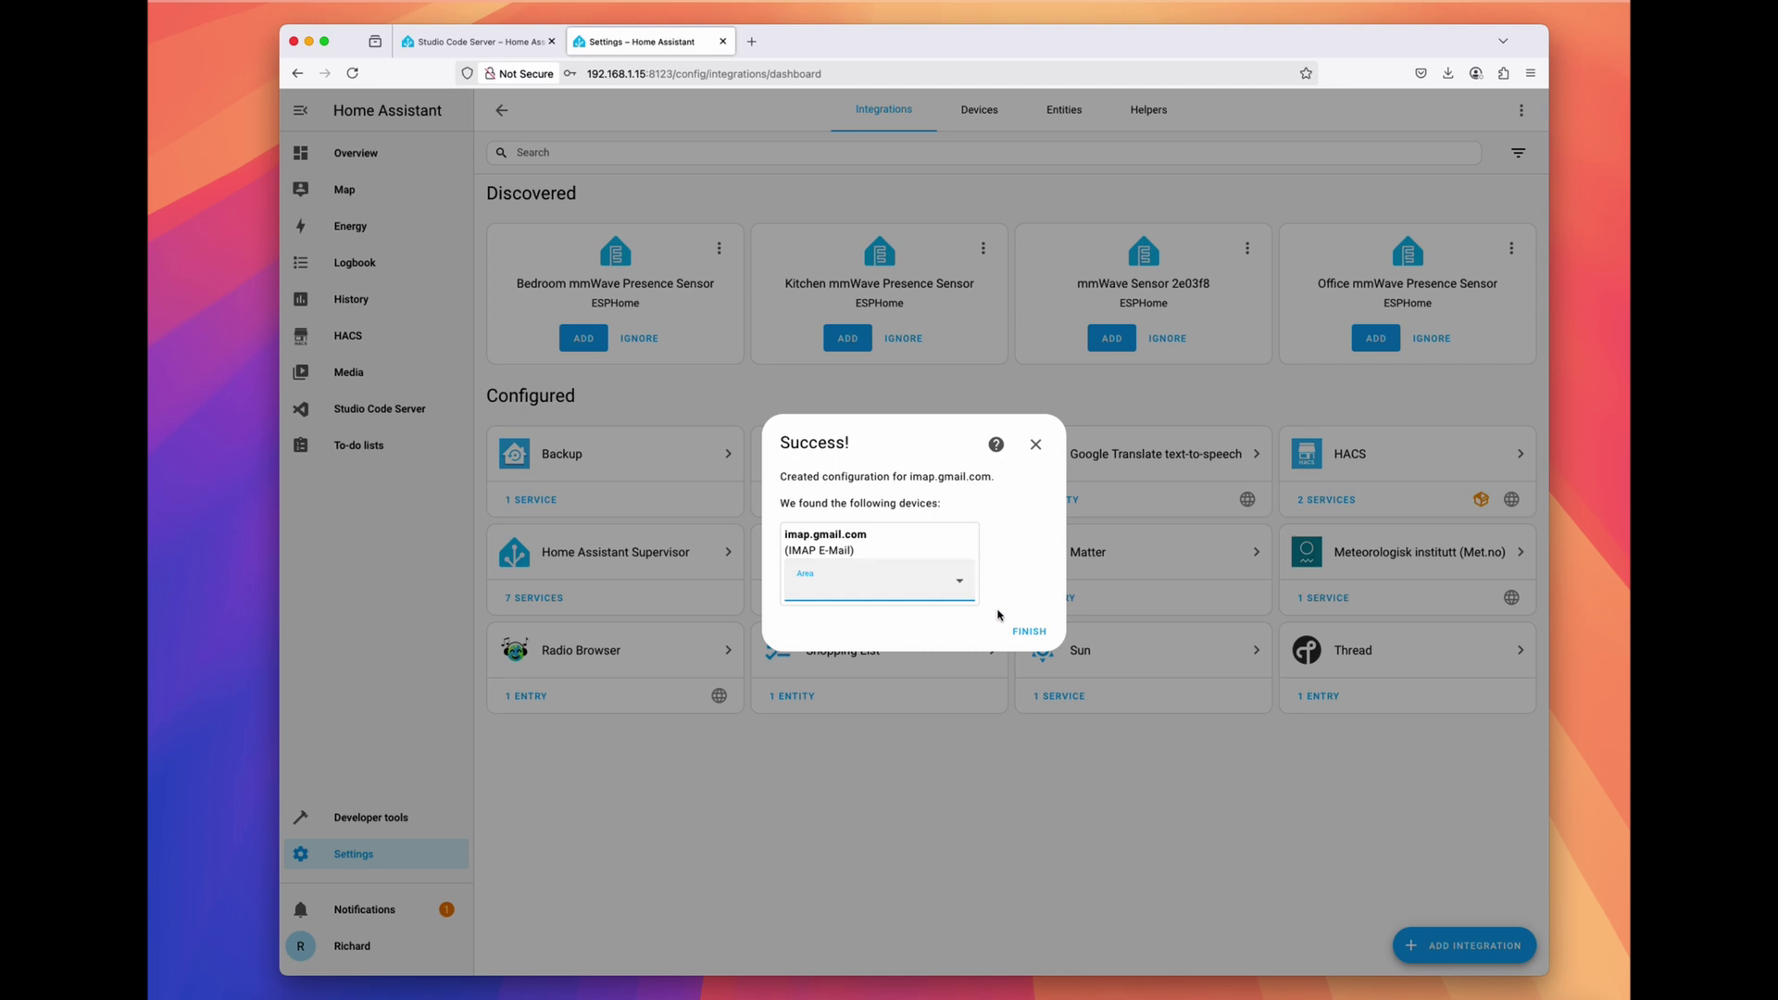
{"action": "left_click", "coordinate": [1041, 633]}
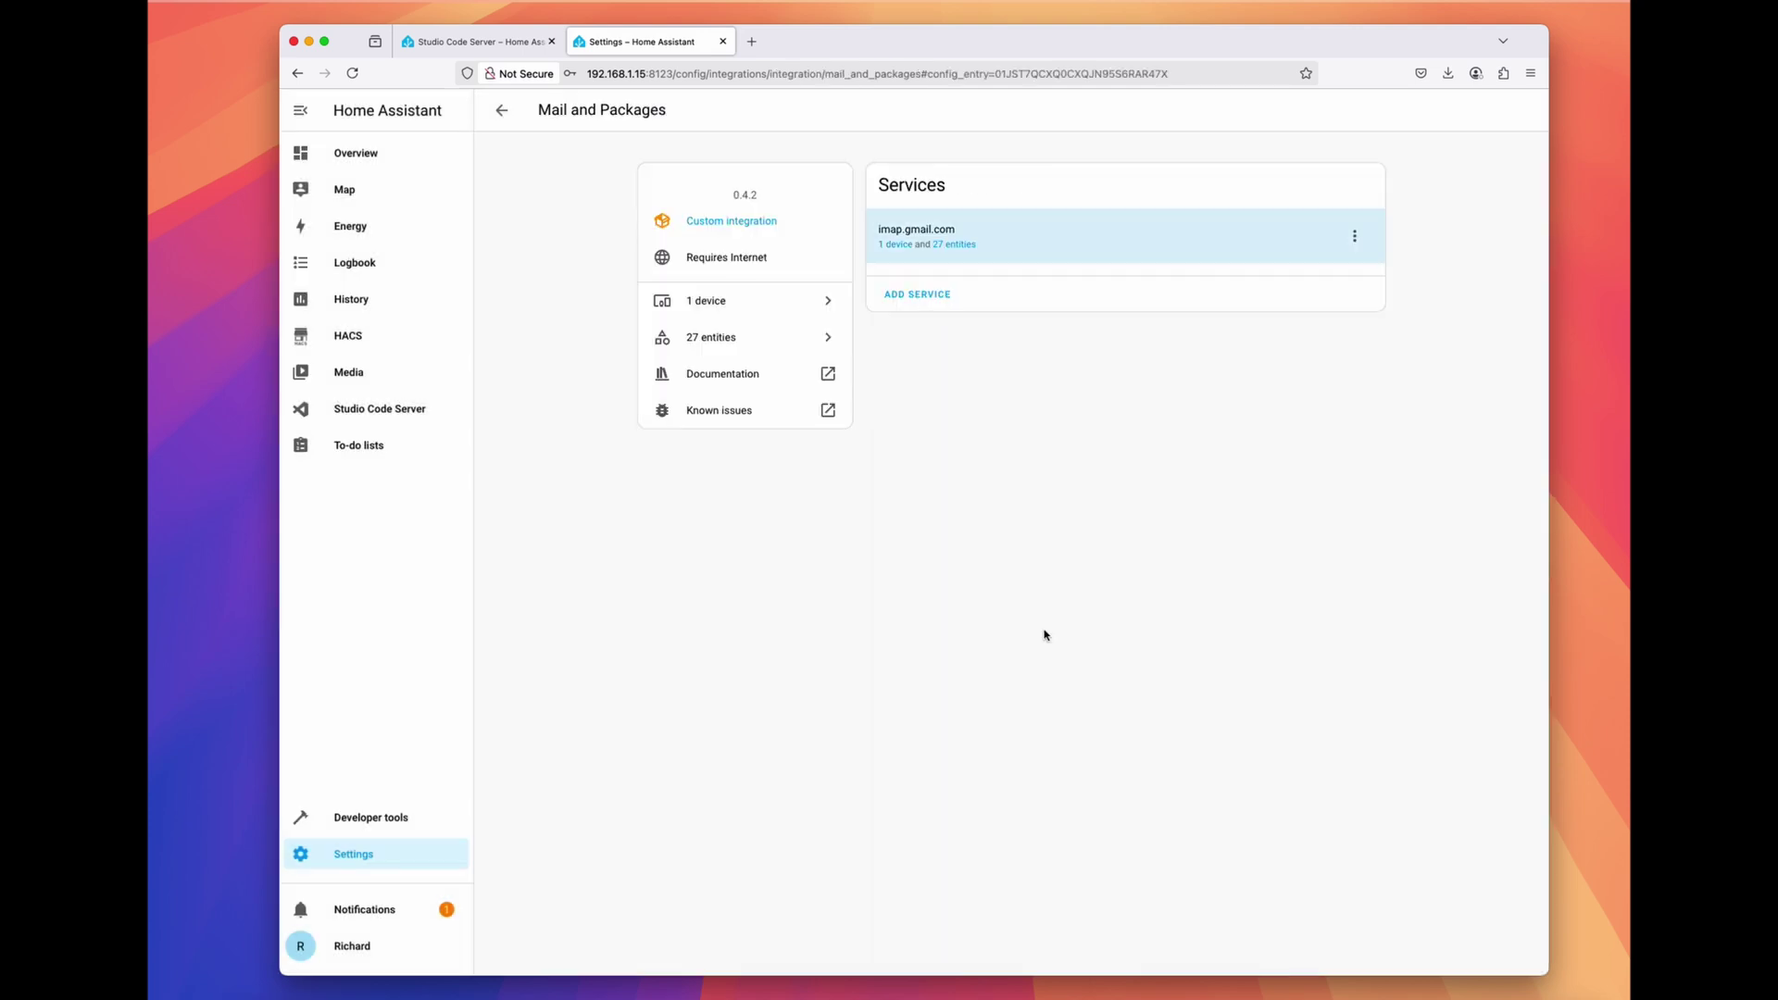
Step: Review the 27 entities, then open the Mail Amazon Delivery Camera from the device page
{"action": "left_click", "coordinate": [955, 247]}
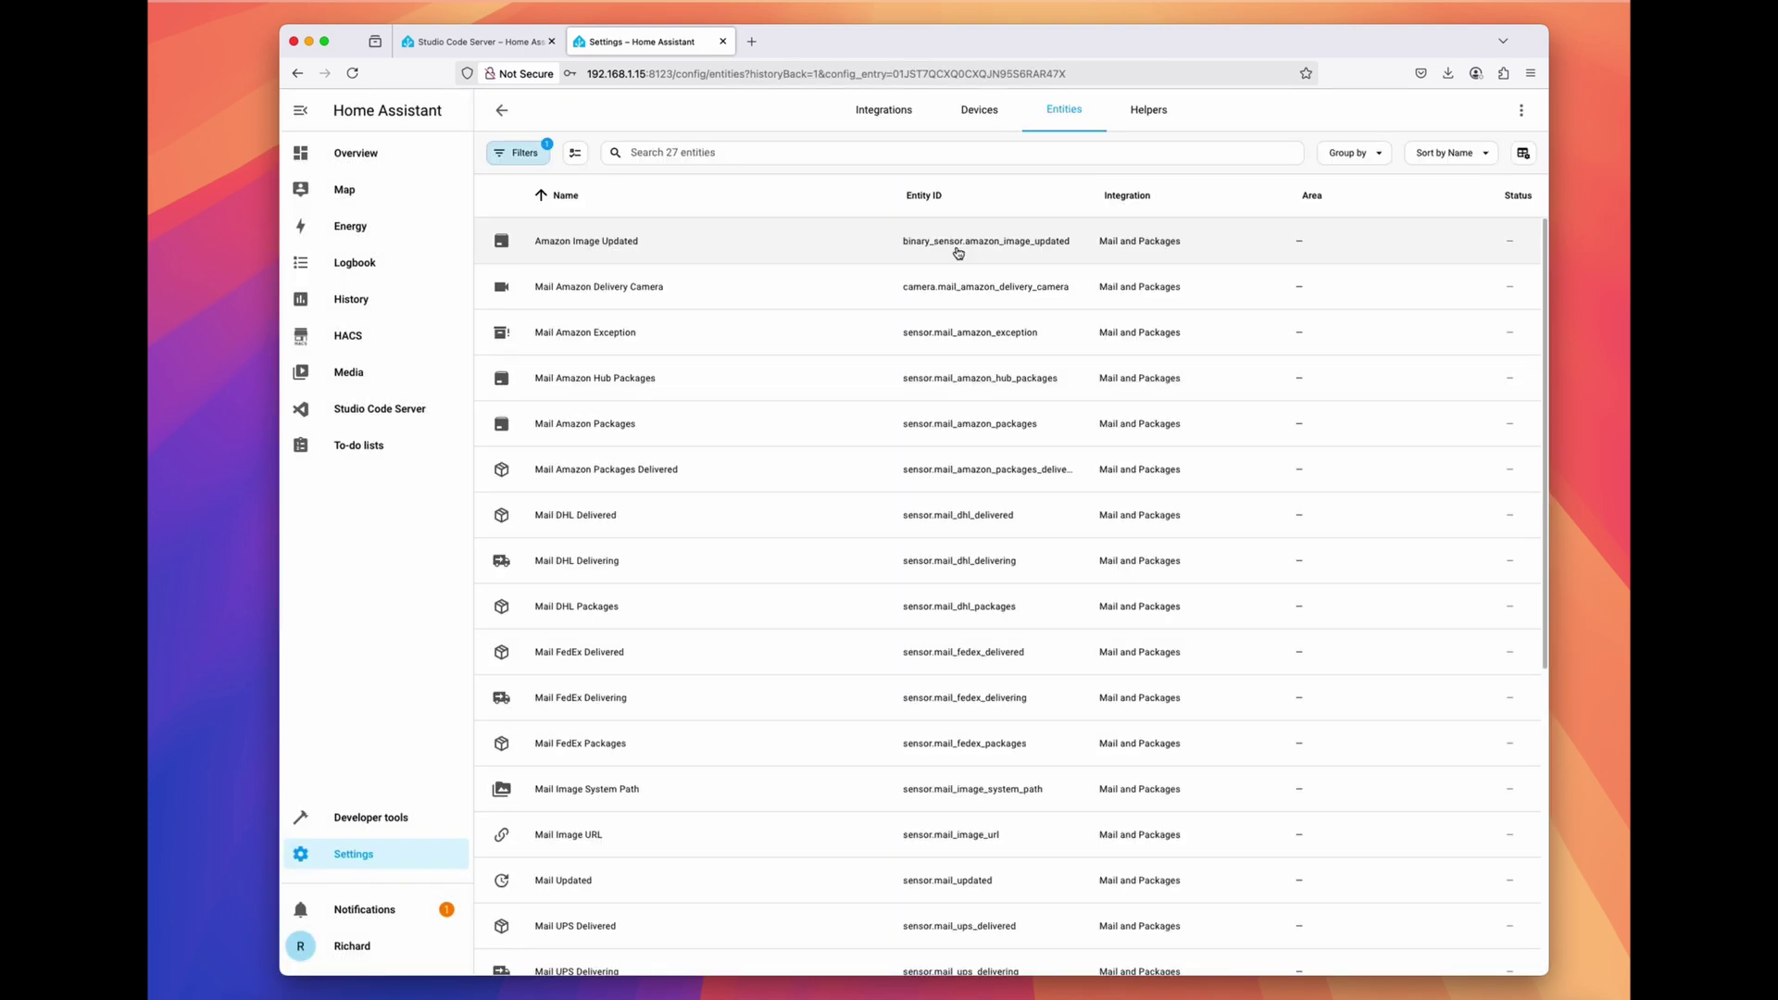
{"action": "left_click", "coordinate": [509, 108]}
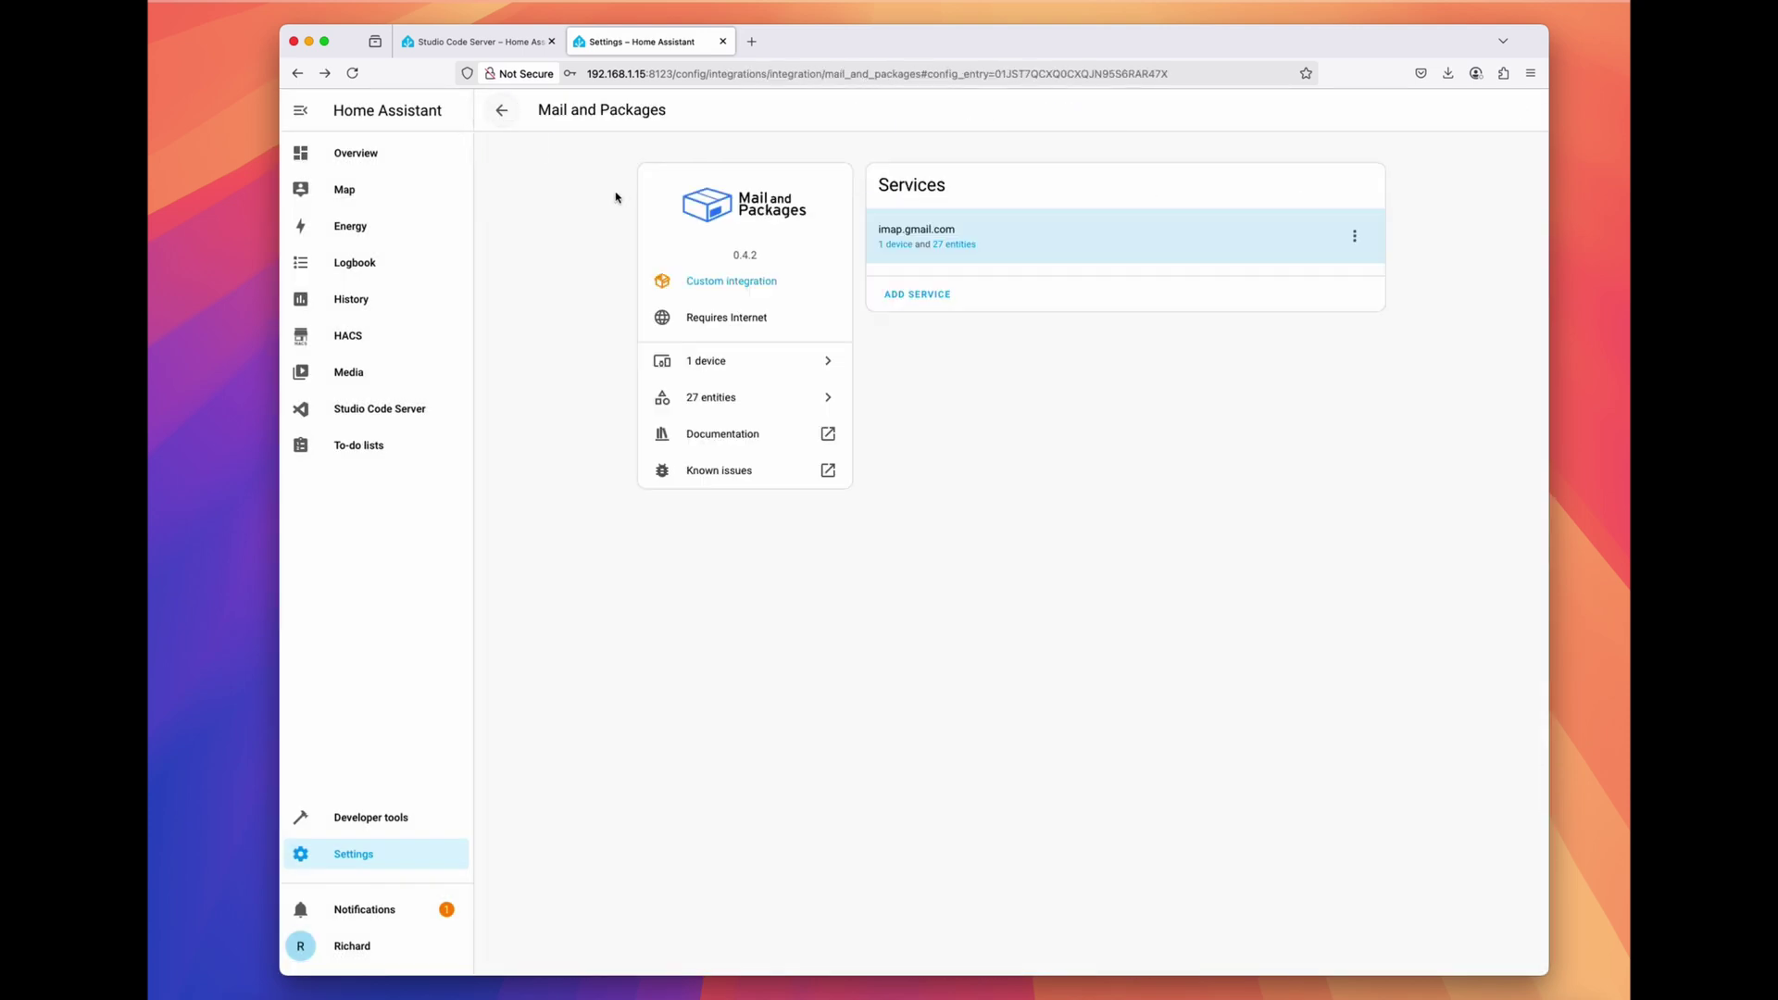
{"action": "left_click", "coordinate": [892, 247]}
{"action": "left_click", "coordinate": [922, 298]}
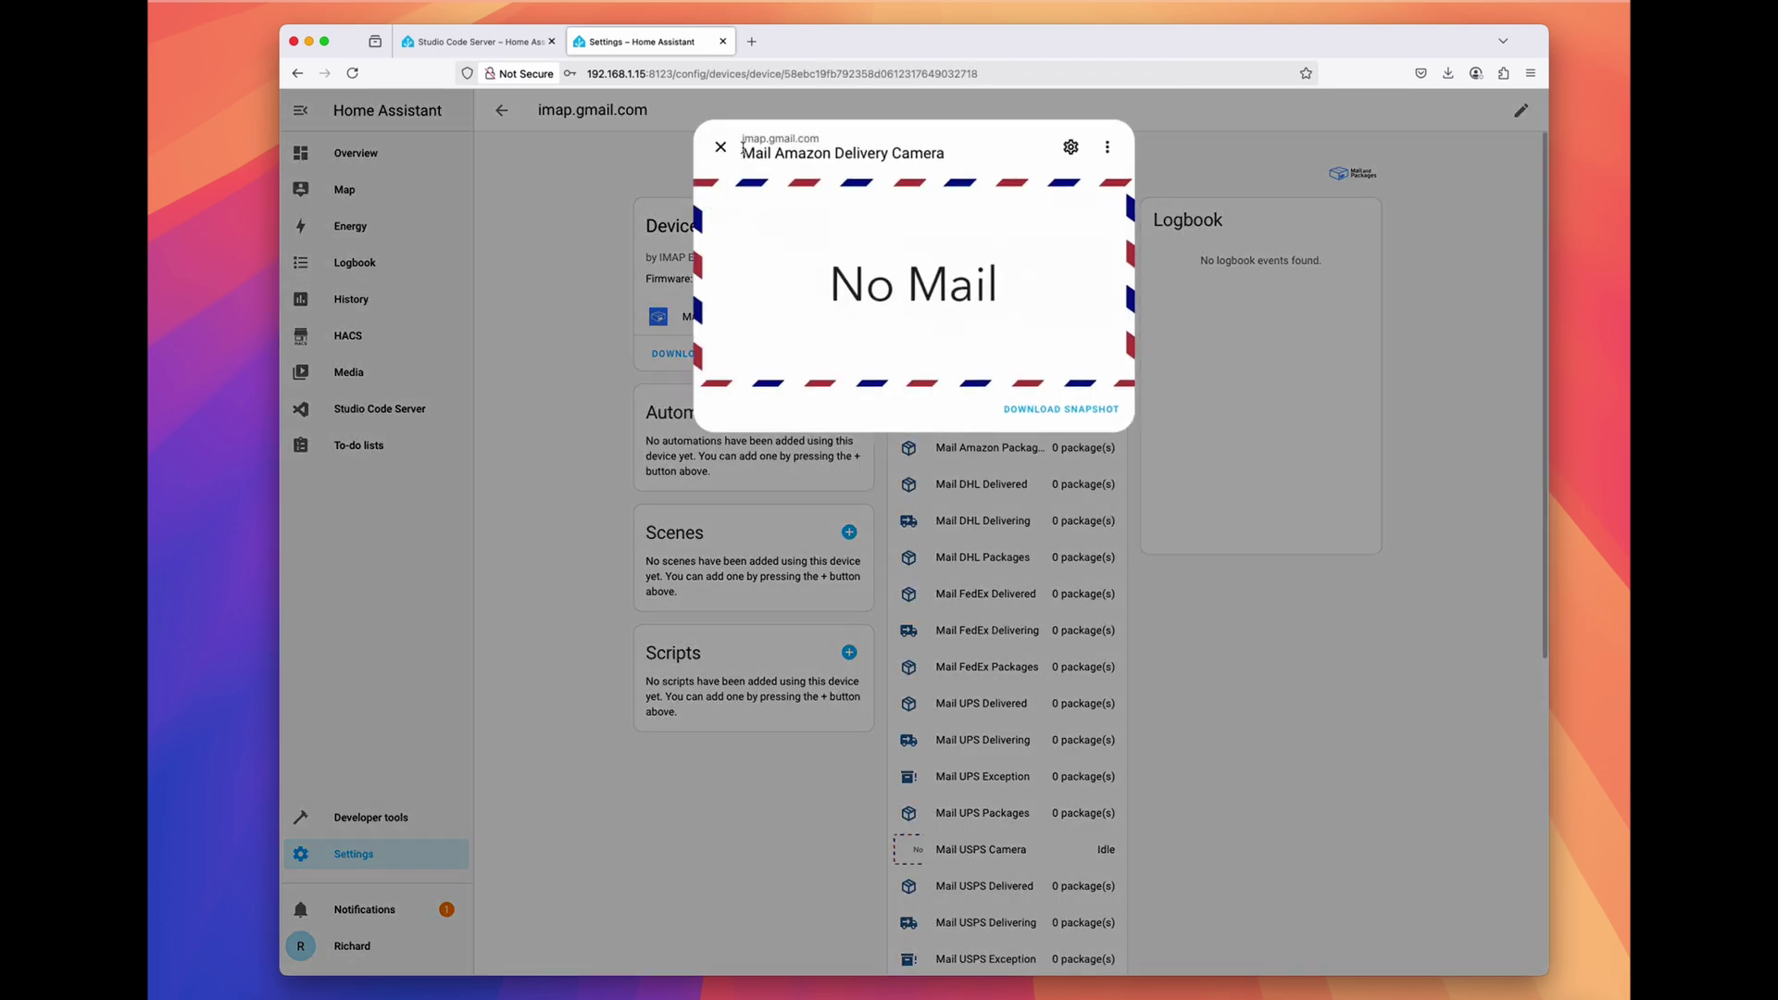
Step: Enlarge the Mail Amazon Delivery Camera preview, then close it
{"action": "left_click_drag", "start_coordinate": [740, 153], "coordinate": [970, 160]}
{"action": "left_click", "coordinate": [953, 157]}
{"action": "left_click", "coordinate": [370, 147]}
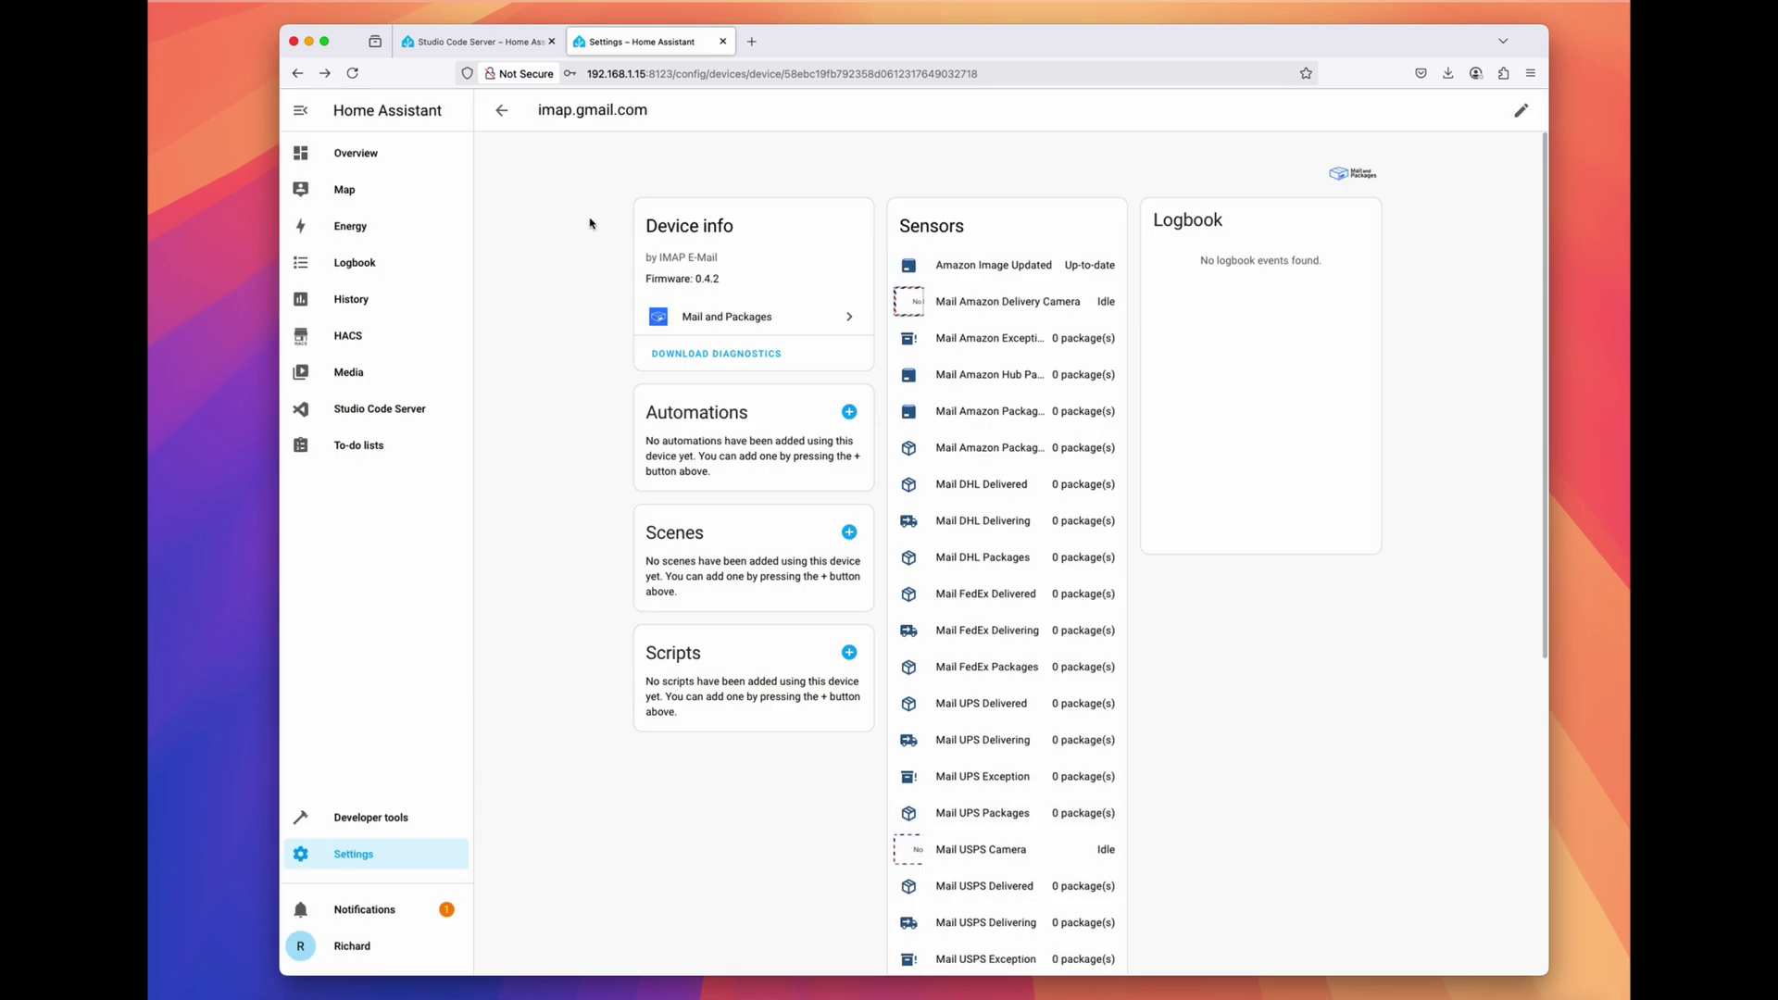
Step: Open and enlarge the Mail USPS Camera's No Mail image, then close it
{"action": "scroll", "coordinate": [1122, 329], "scroll_direction": "down", "scroll_amount": 2}
{"action": "scroll", "coordinate": [1122, 329], "scroll_direction": "down", "scroll_amount": 4}
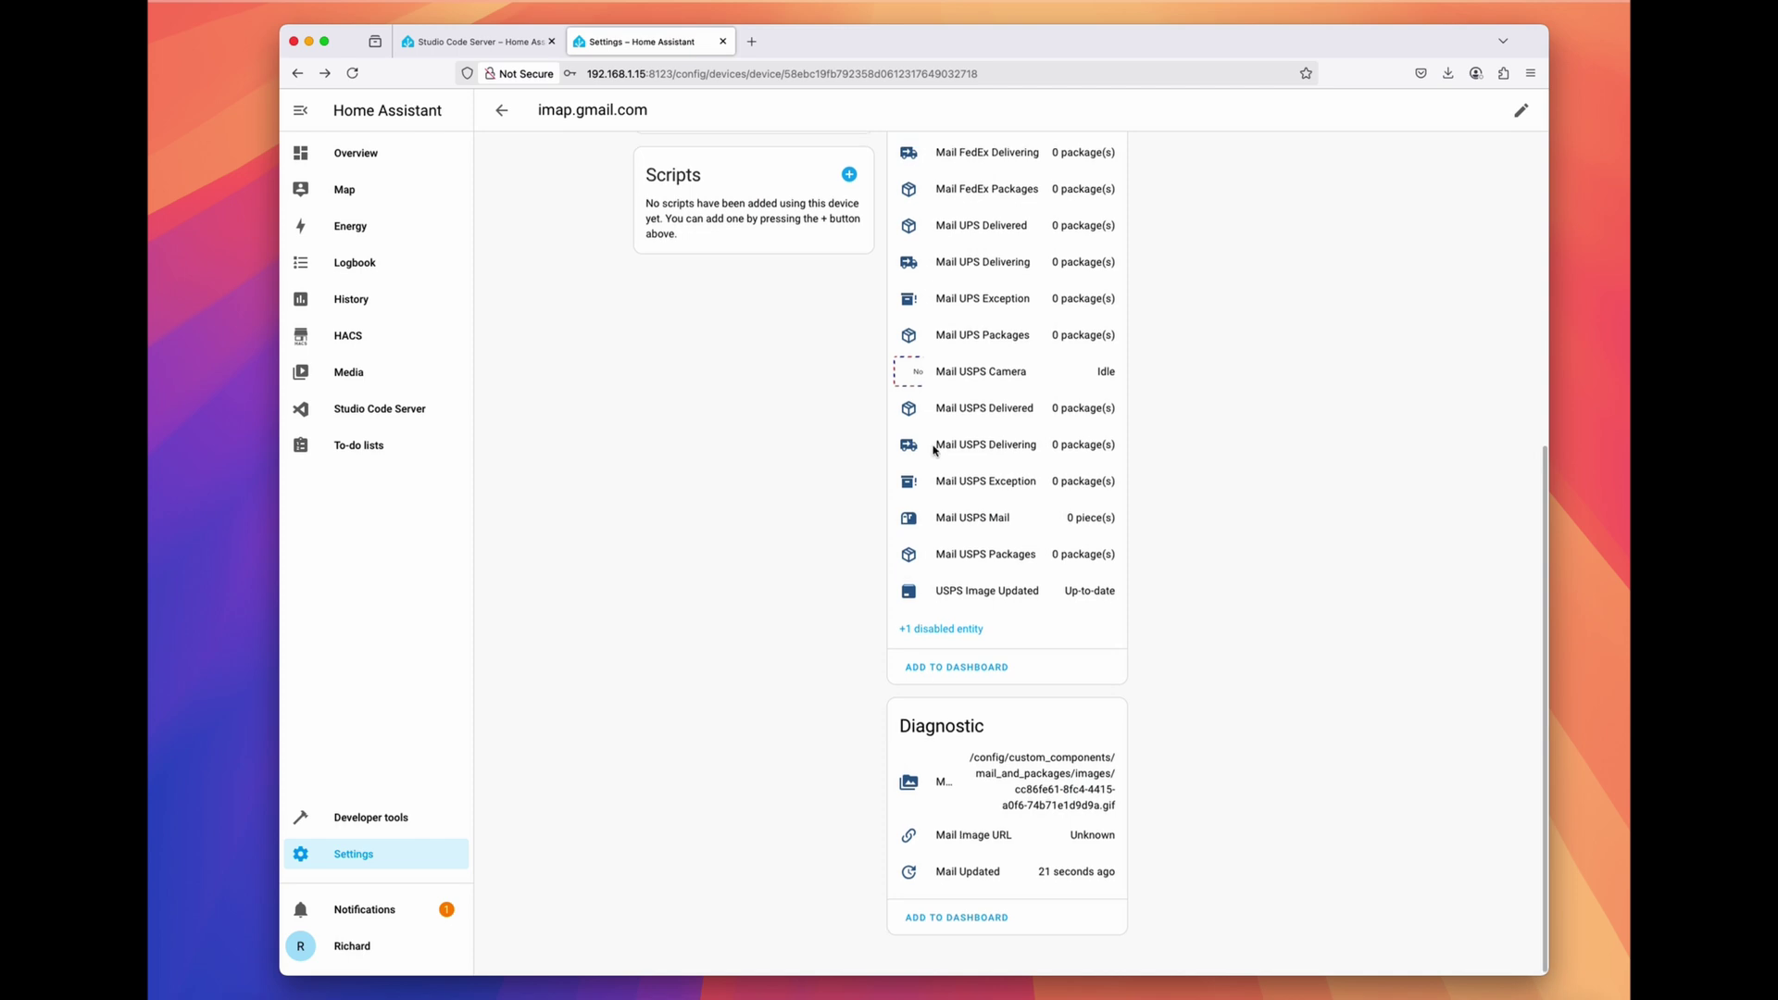
{"action": "left_click", "coordinate": [910, 375]}
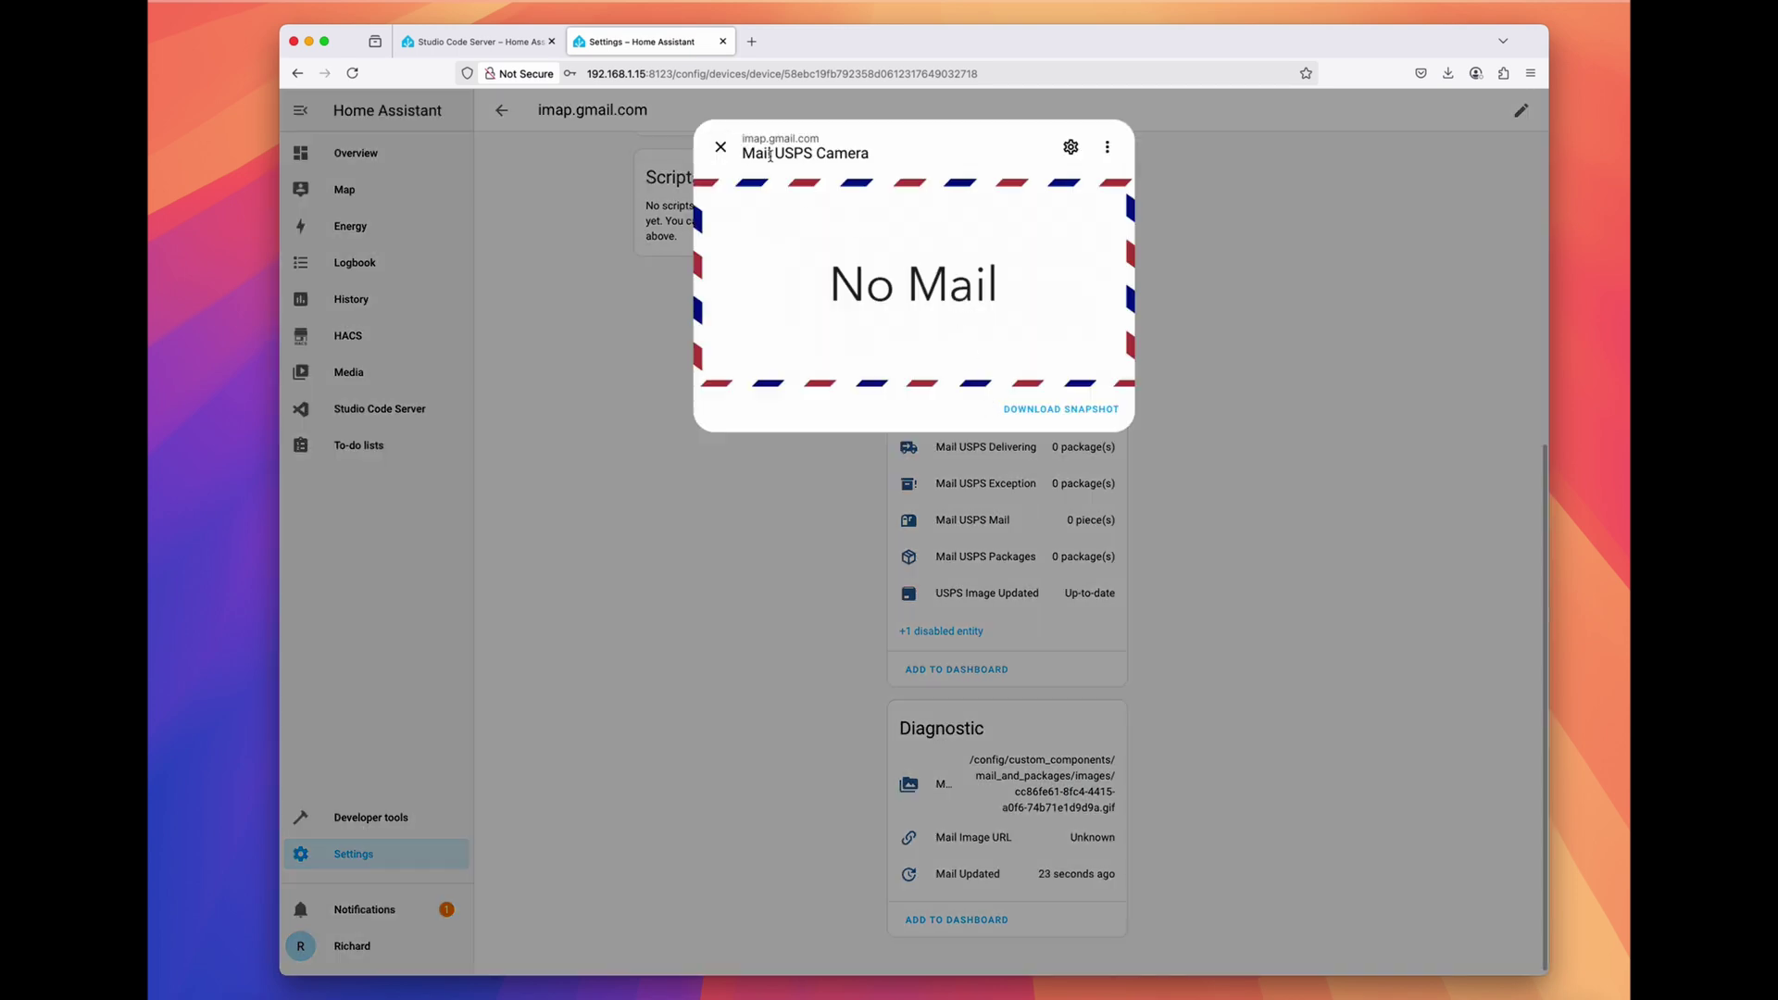
{"action": "left_click", "coordinate": [877, 254]}
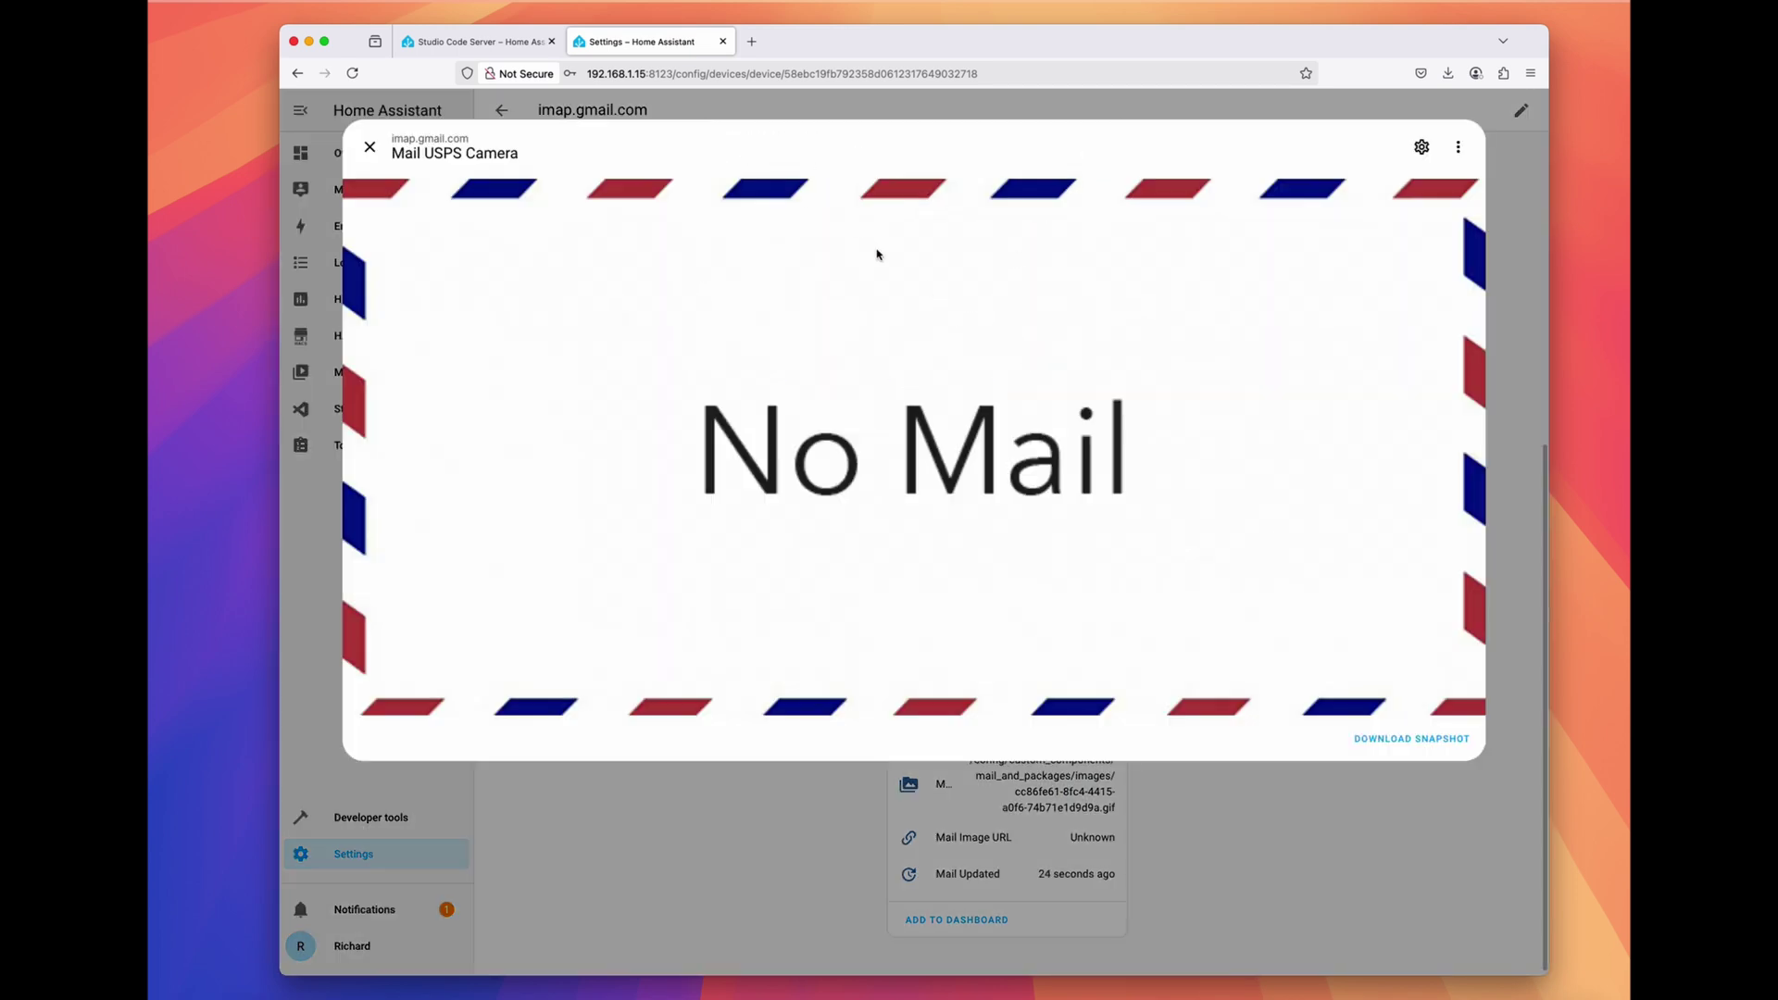
{"action": "left_click", "coordinate": [369, 147]}
{"action": "scroll", "coordinate": [1043, 462], "scroll_direction": "up", "scroll_amount": 2}
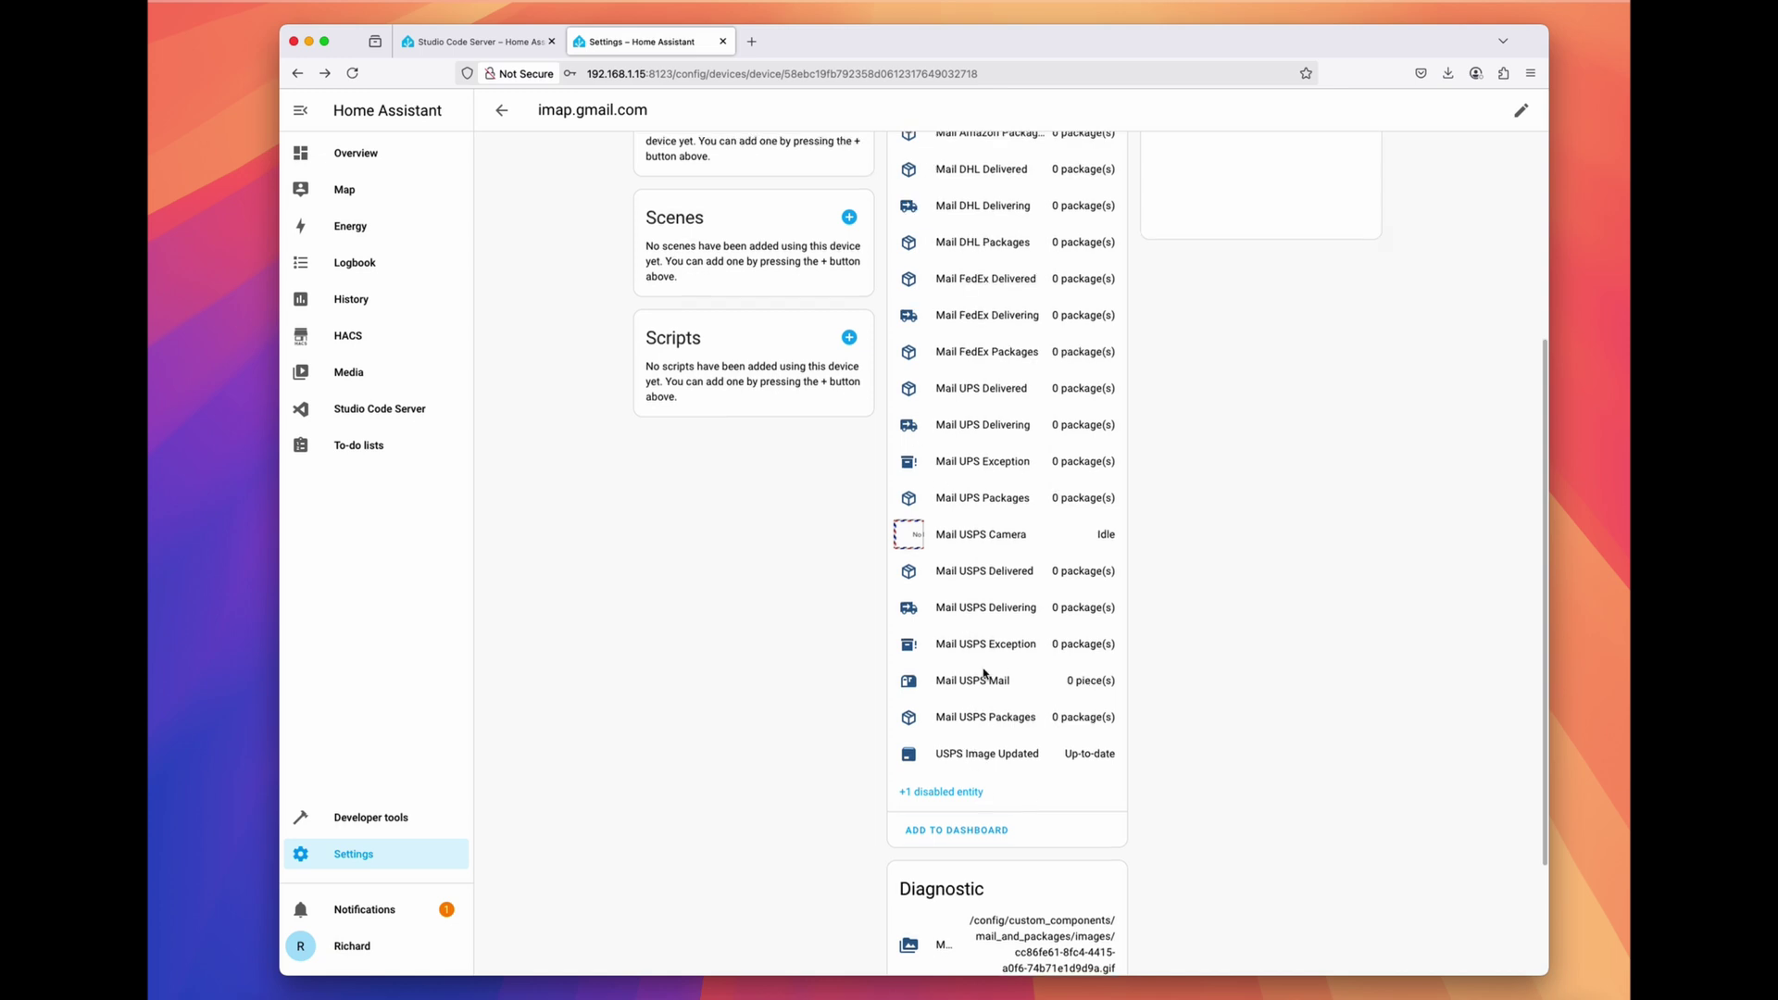
{"action": "scroll", "coordinate": [1035, 684], "scroll_direction": "up", "scroll_amount": 3}
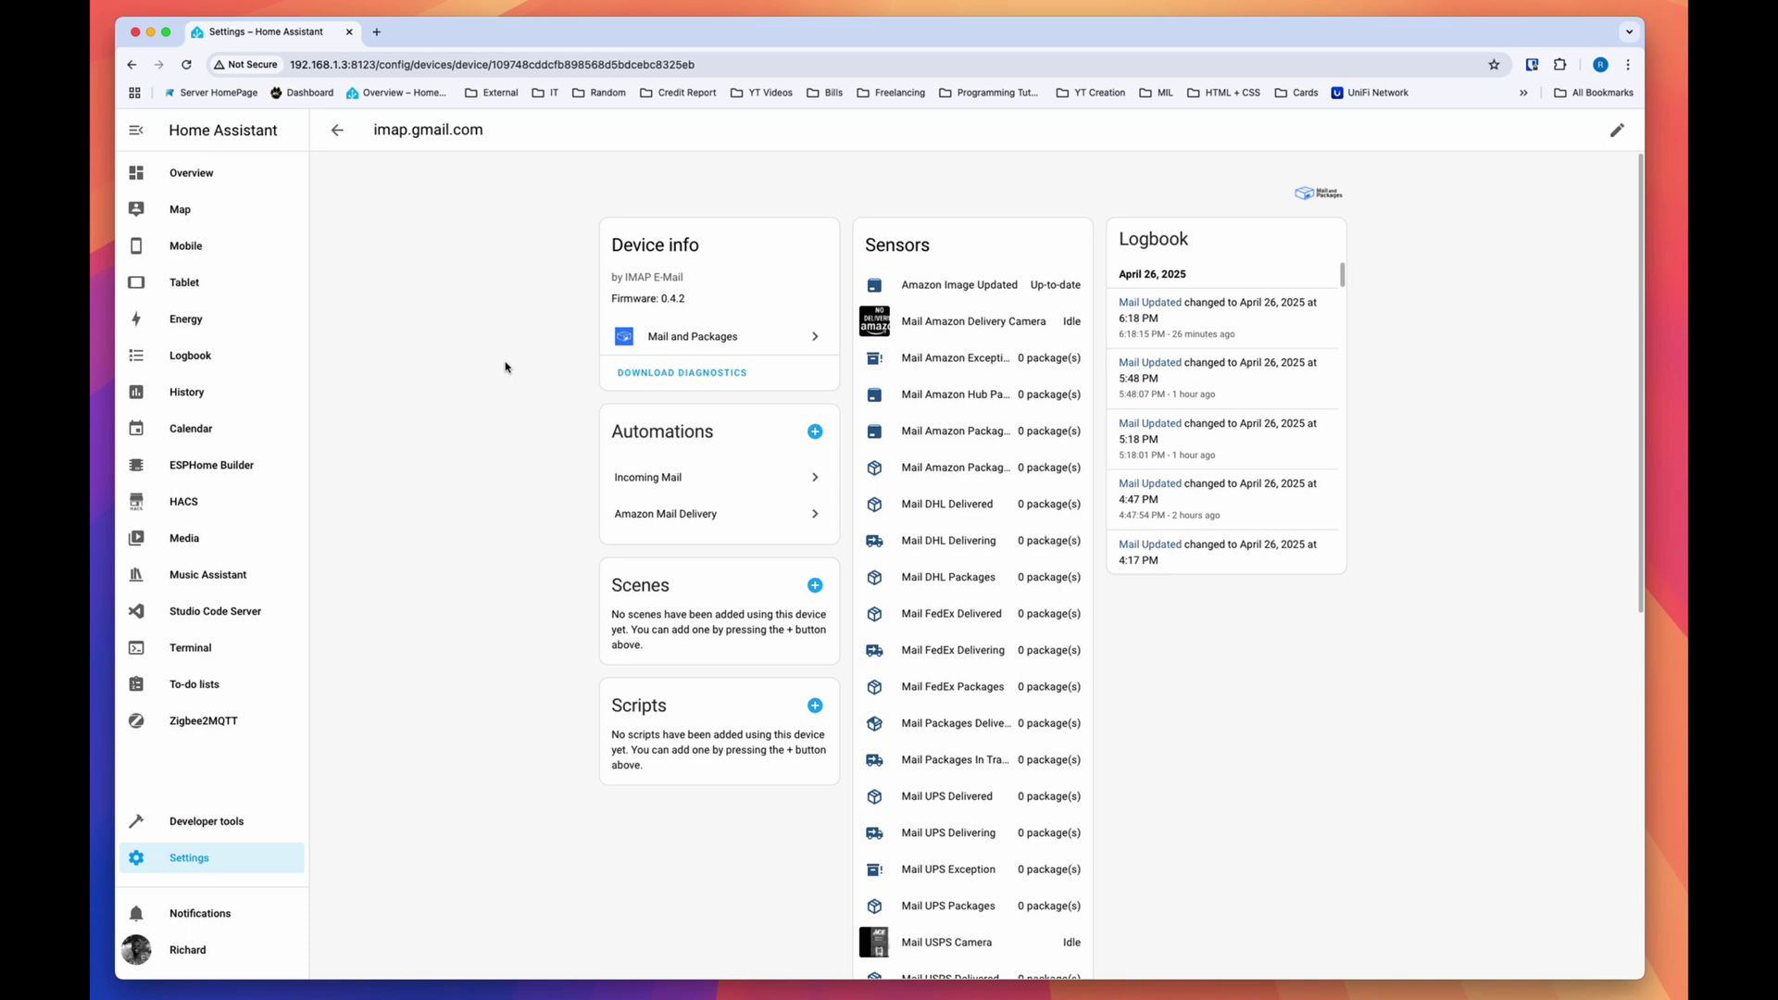
{"action": "scroll", "coordinate": [1227, 767], "scroll_direction": "down", "scroll_amount": 2}
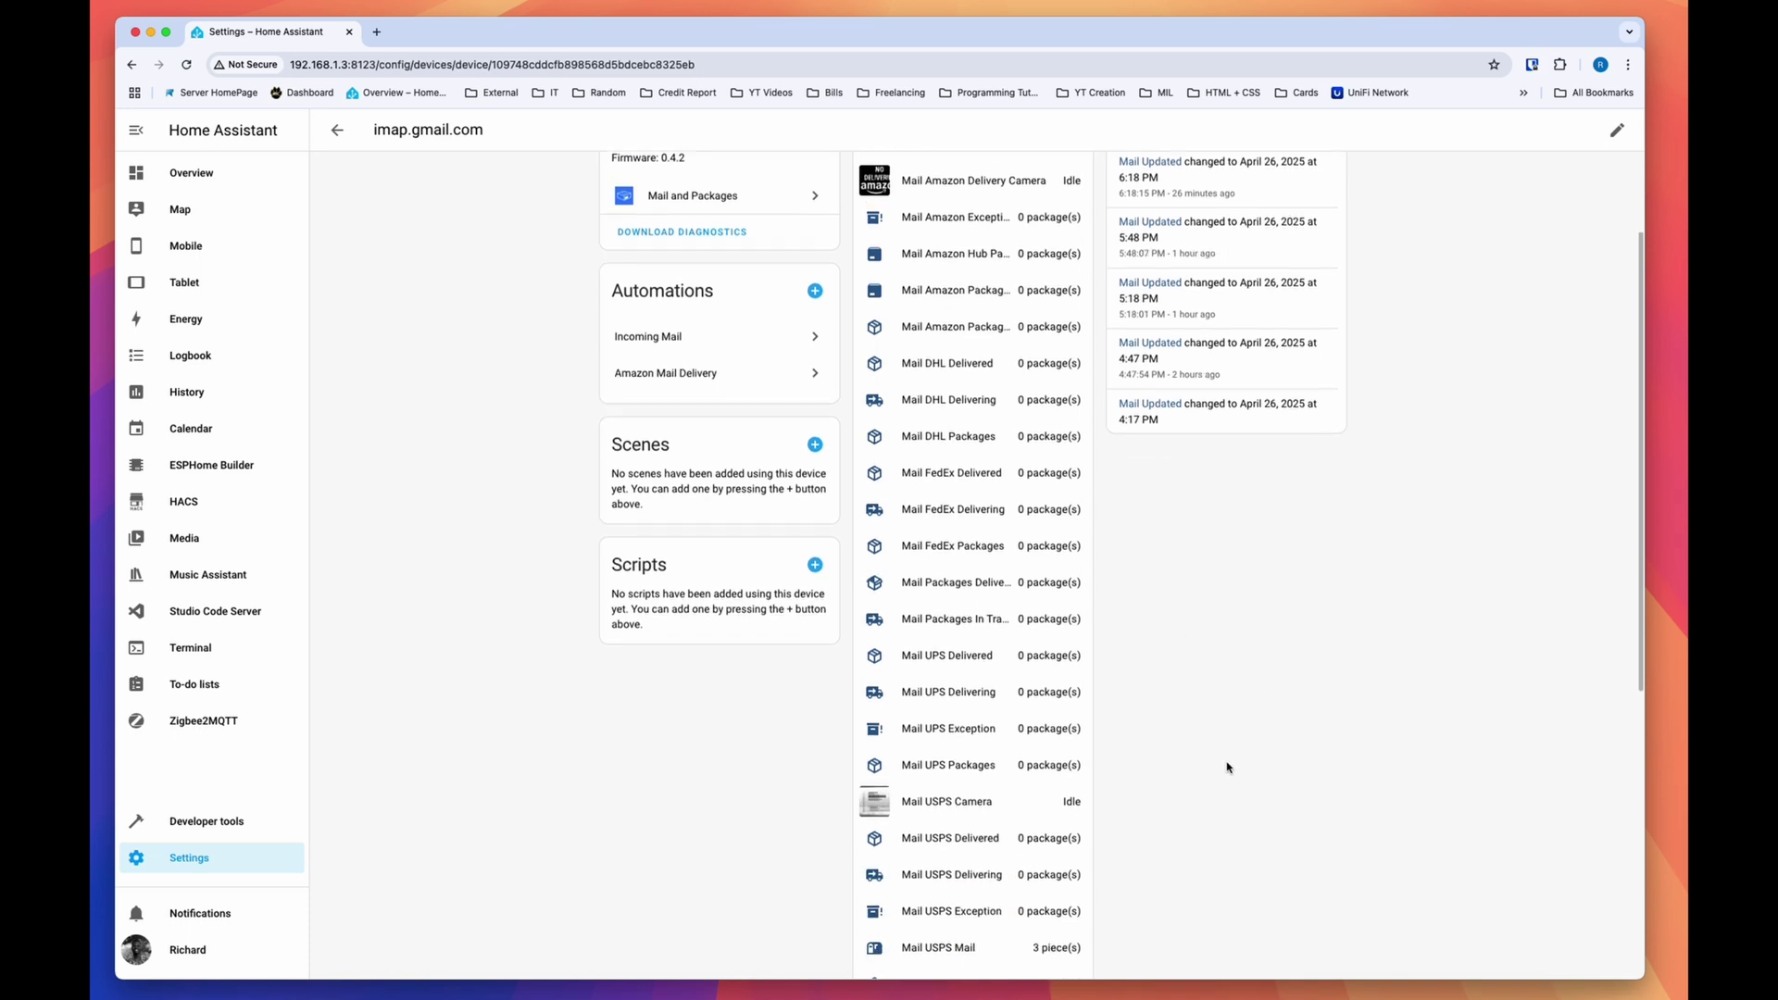
{"action": "scroll", "coordinate": [1228, 768], "scroll_direction": "down", "scroll_amount": 1}
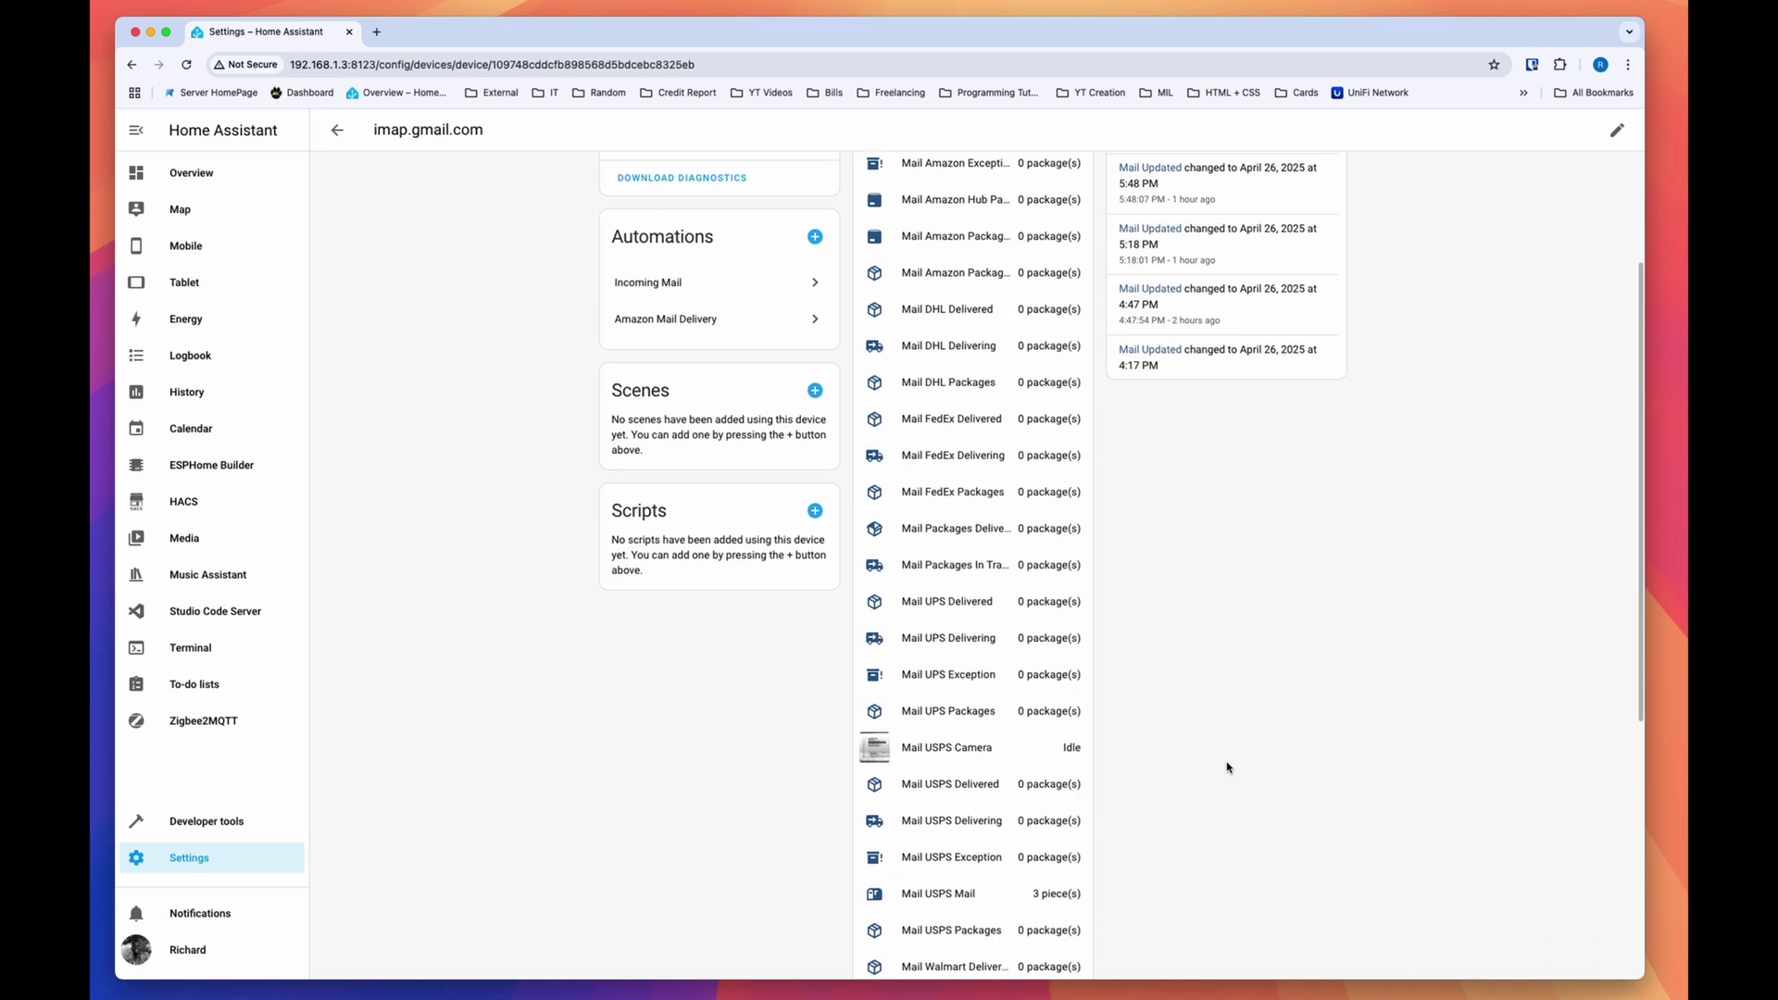
{"action": "left_click", "coordinate": [874, 754]}
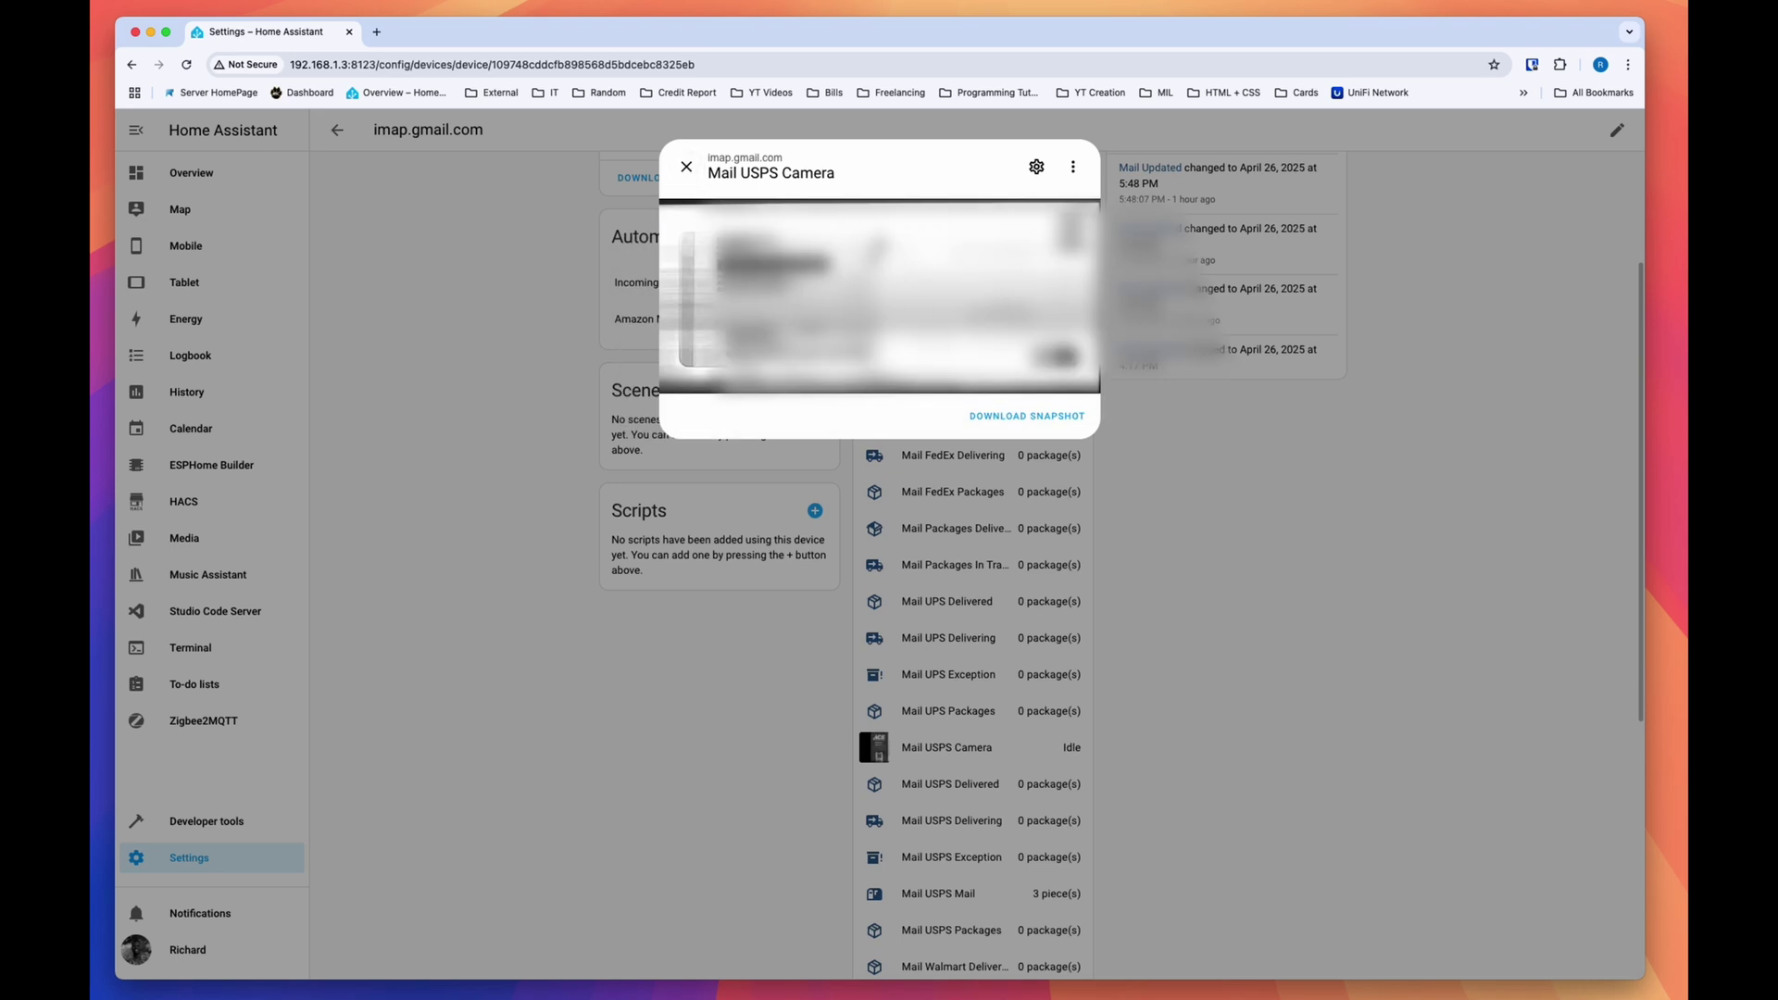
{"action": "left_click", "coordinate": [687, 167]}
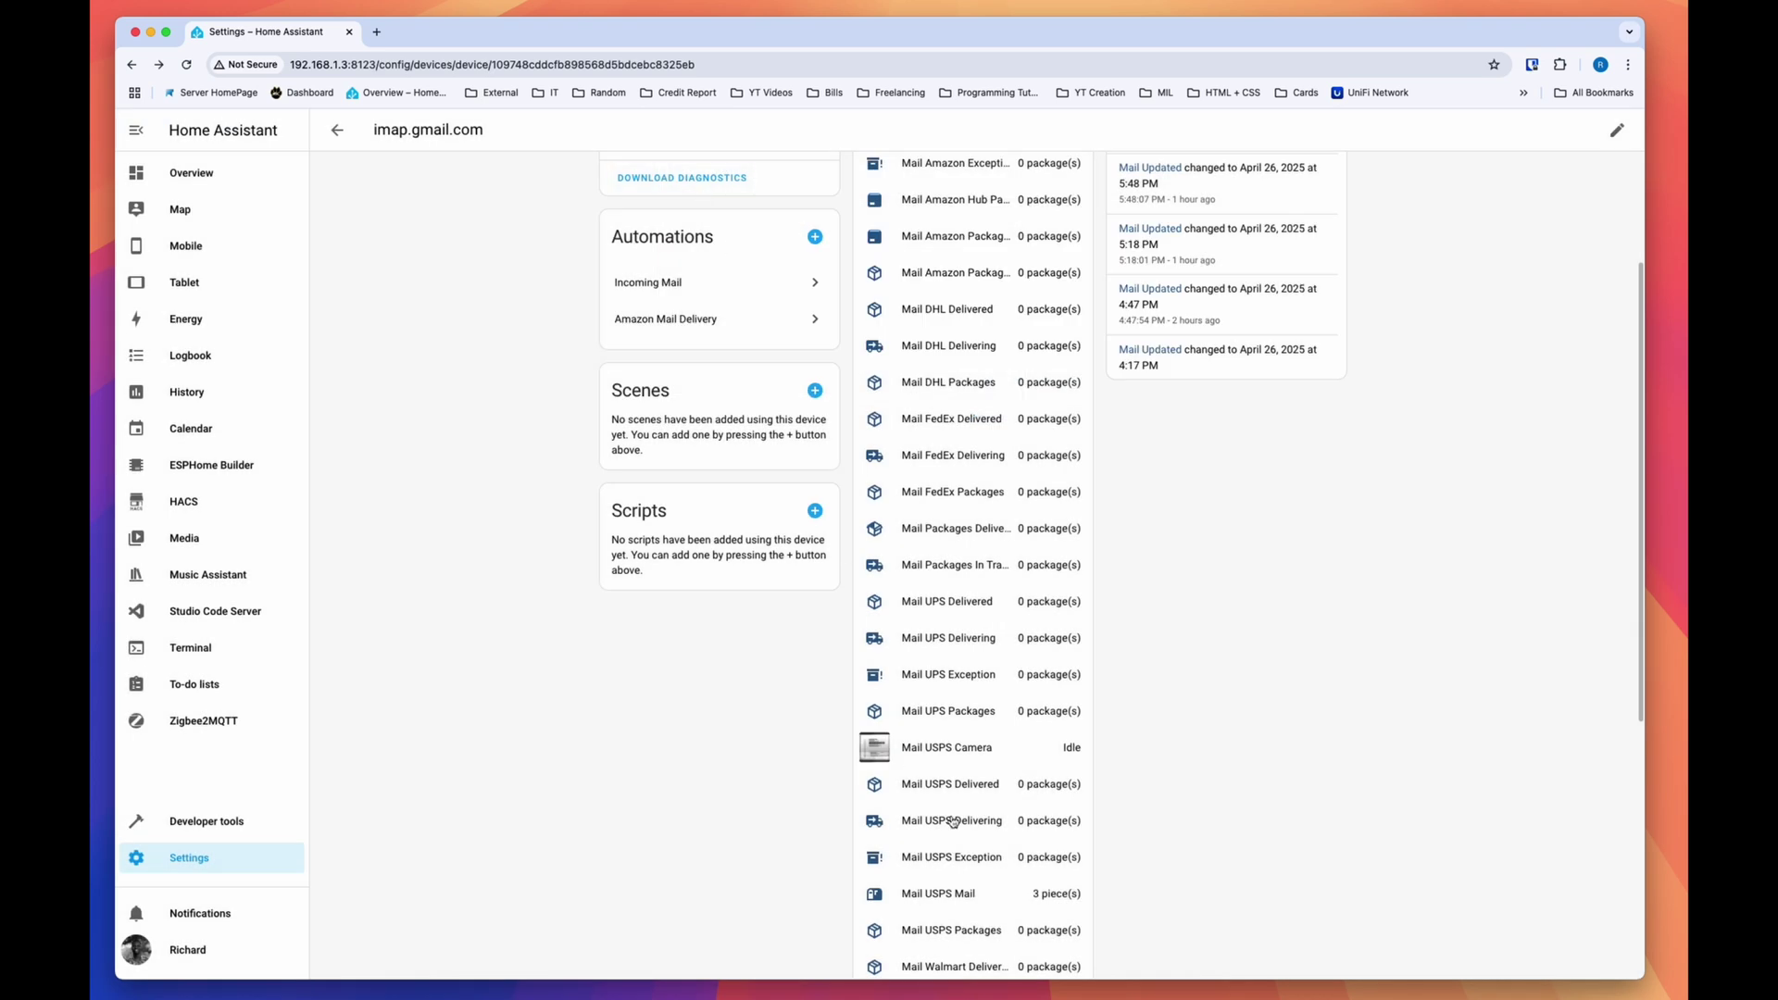
{"action": "scroll", "coordinate": [934, 773], "scroll_direction": "down", "scroll_amount": 5}
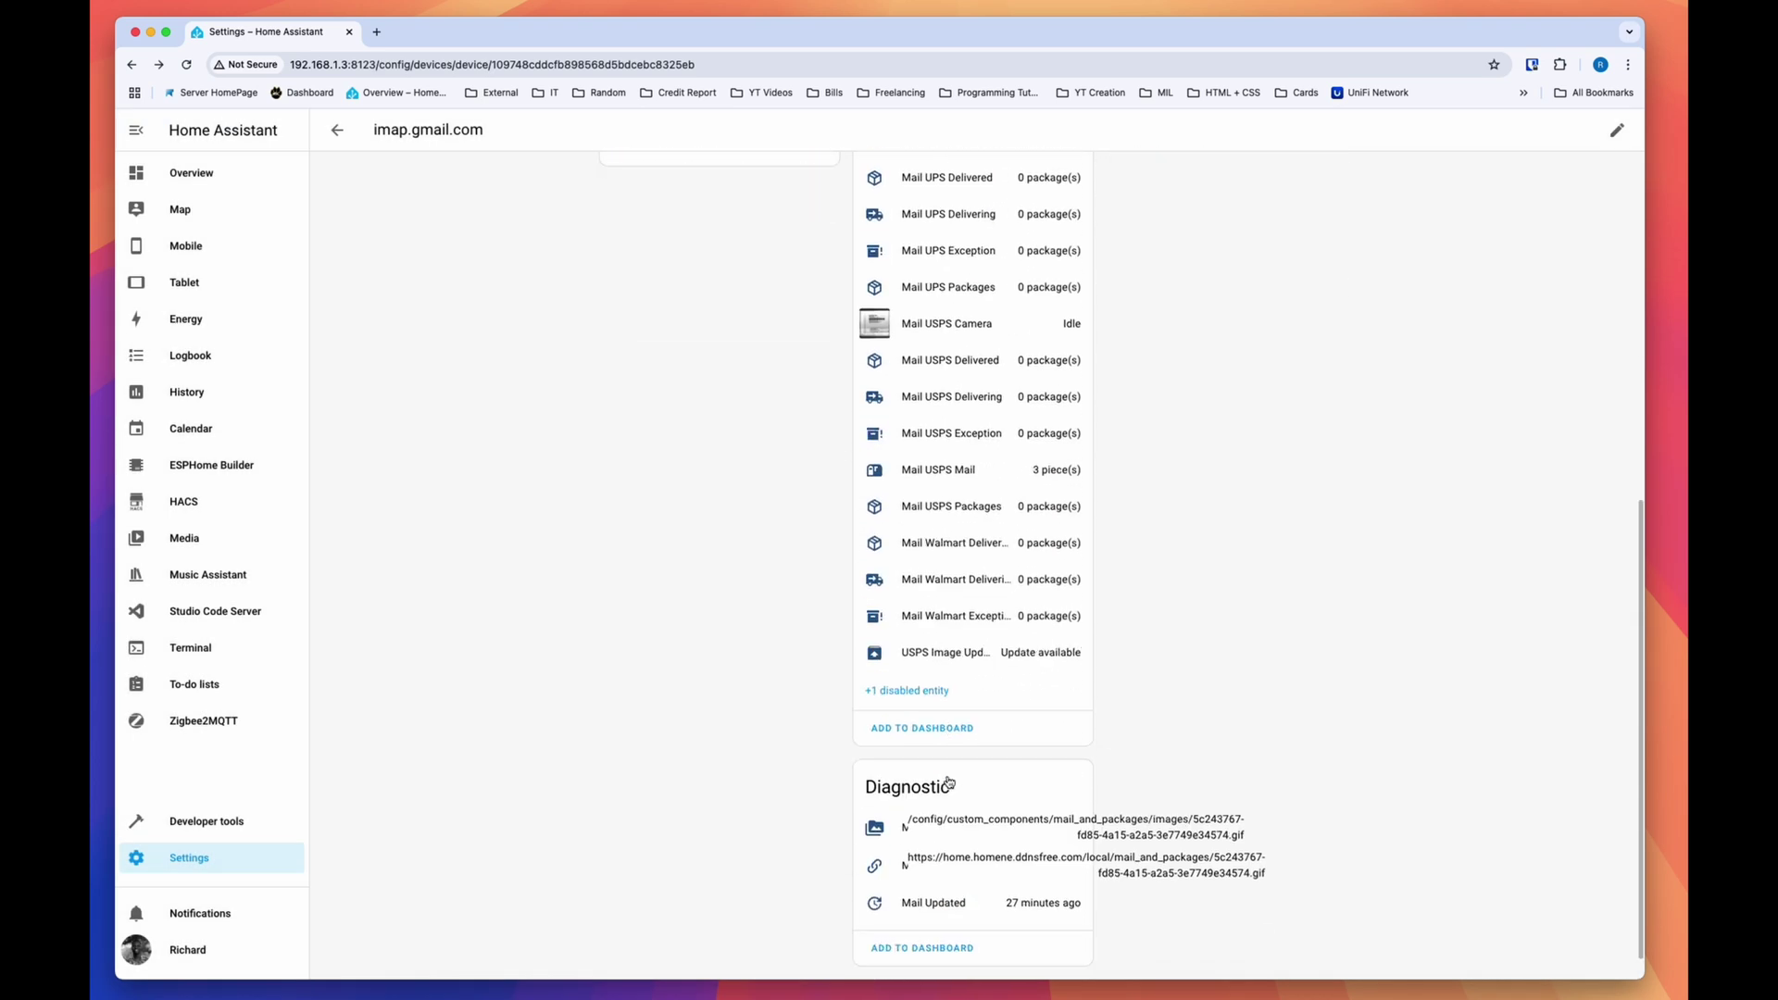
{"action": "scroll", "coordinate": [947, 776], "scroll_direction": "up", "scroll_amount": 7}
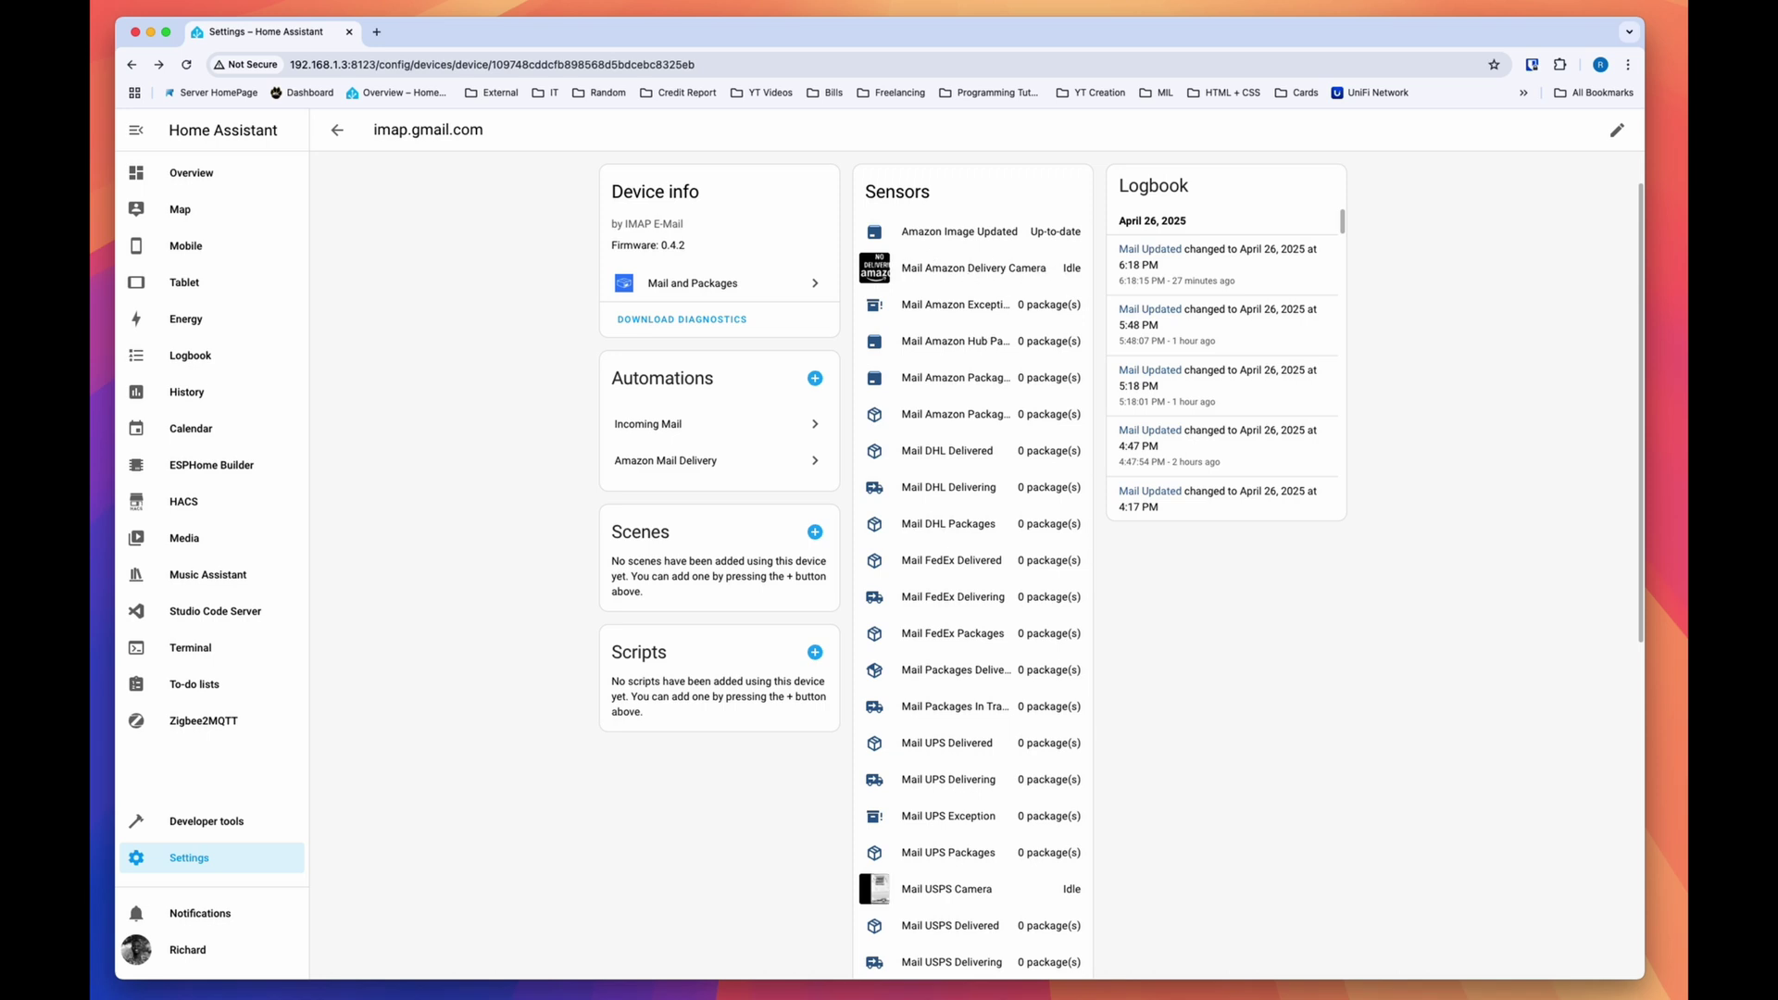
{"action": "left_click", "coordinate": [903, 270]}
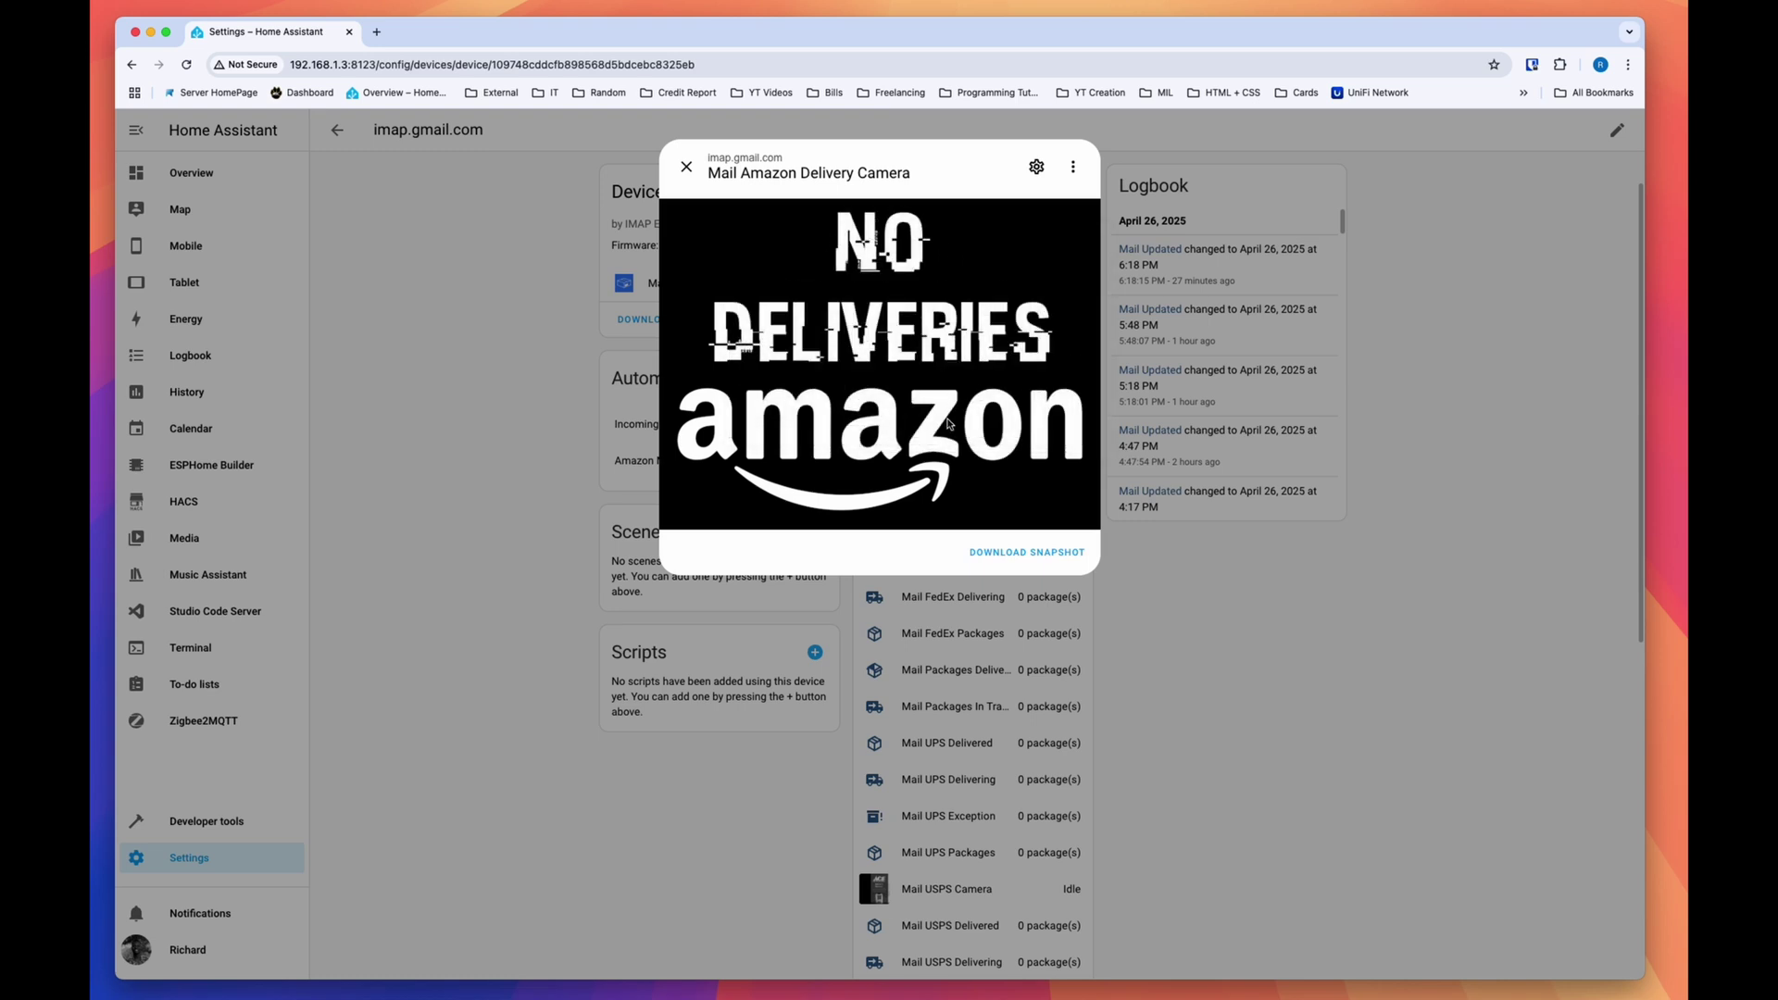
{"action": "left_click", "coordinate": [686, 166]}
{"action": "scroll", "coordinate": [1025, 164], "scroll_direction": "down", "scroll_amount": 1}
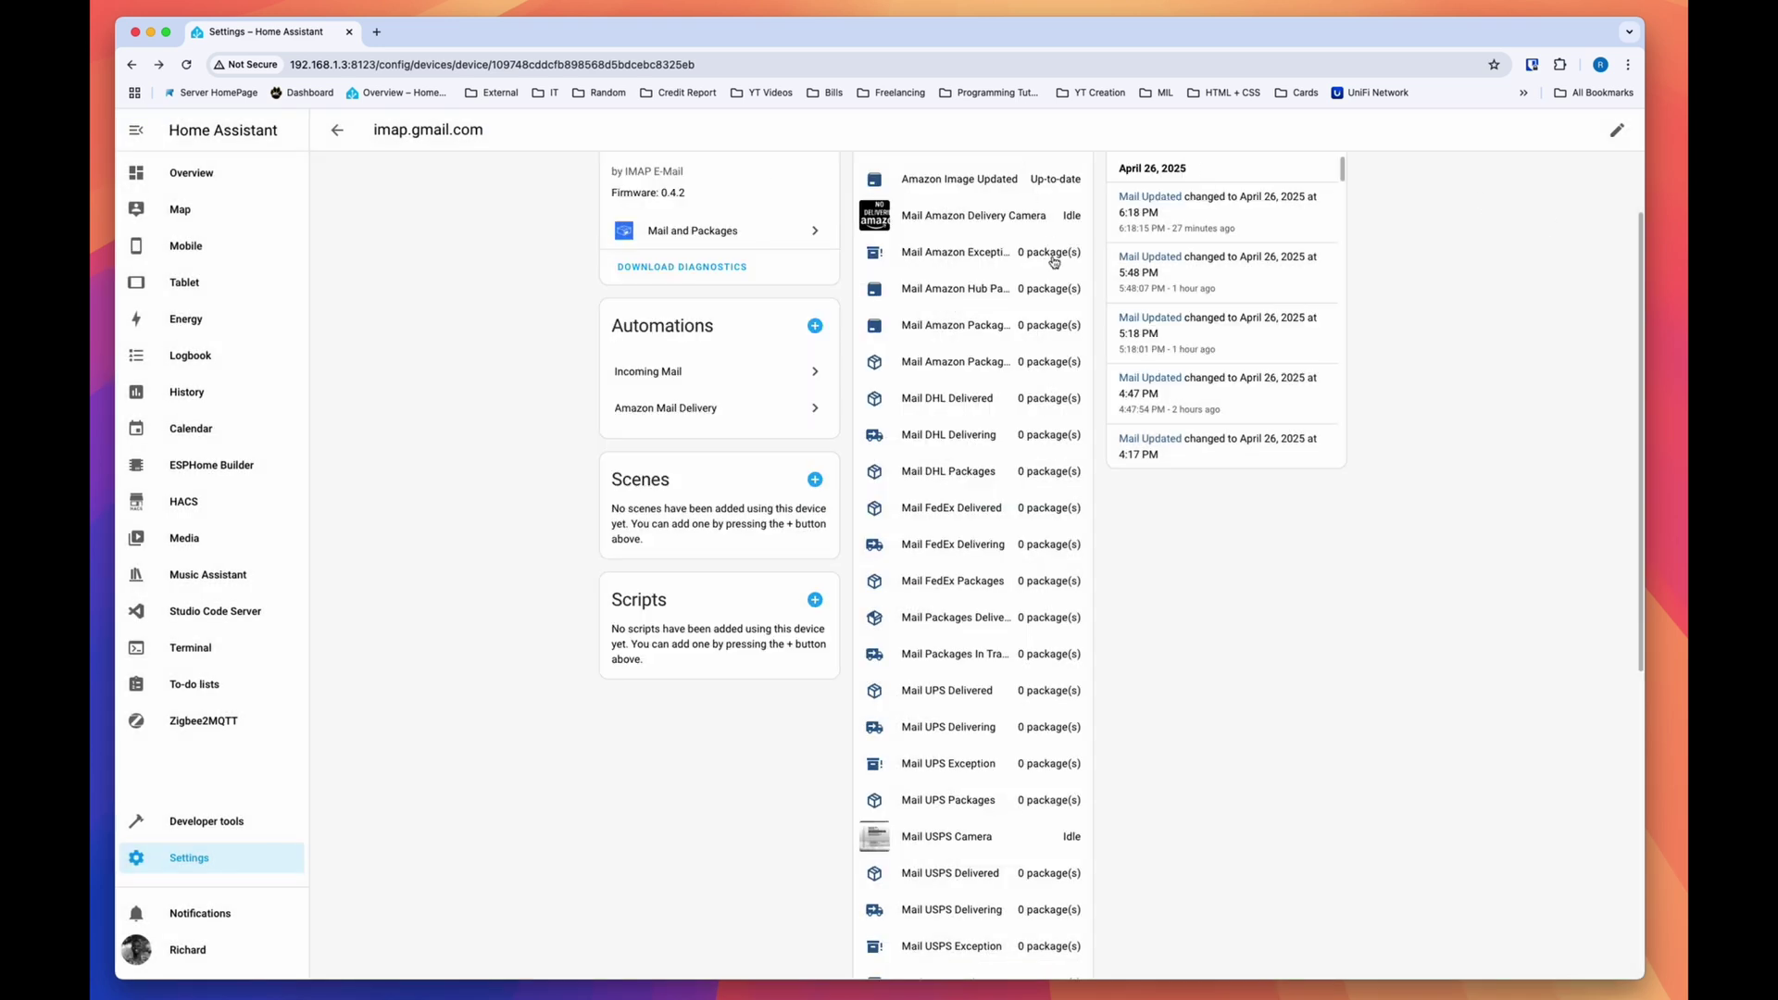
{"action": "scroll", "coordinate": [1026, 454], "scroll_direction": "down", "scroll_amount": 8}
{"action": "scroll", "coordinate": [1028, 454], "scroll_direction": "up", "scroll_amount": 5}
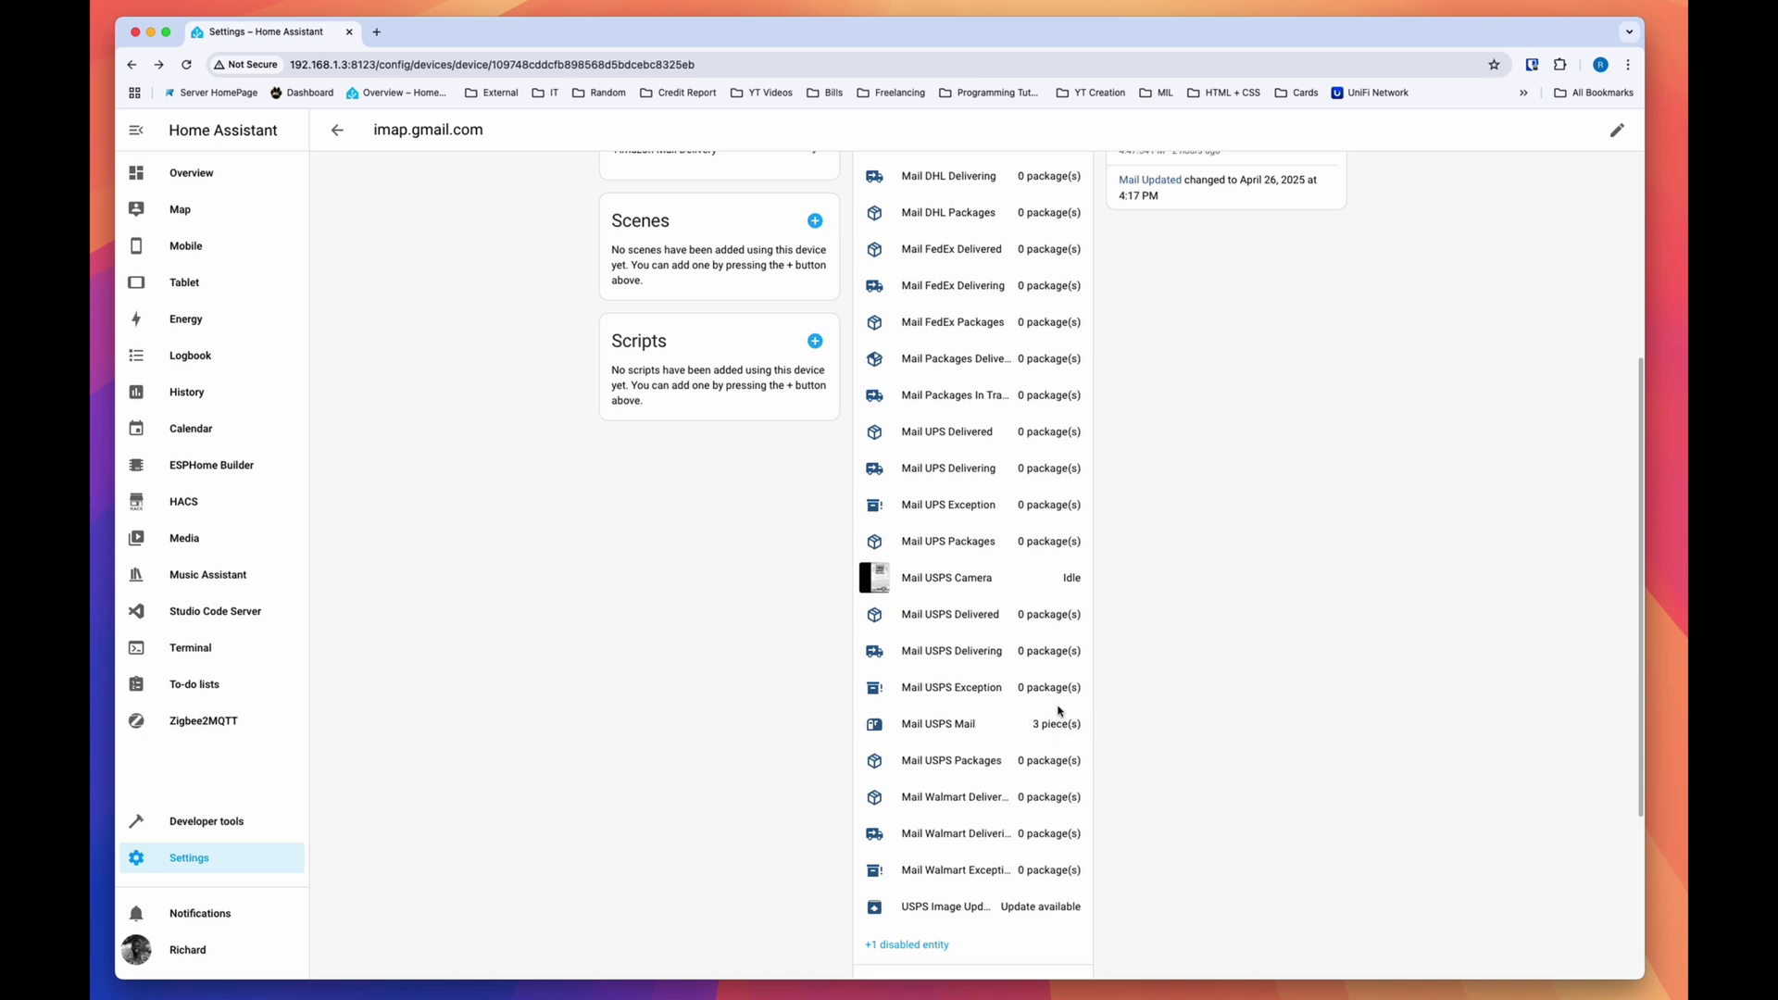
{"action": "scroll", "coordinate": [1057, 708], "scroll_direction": "up", "scroll_amount": 5}
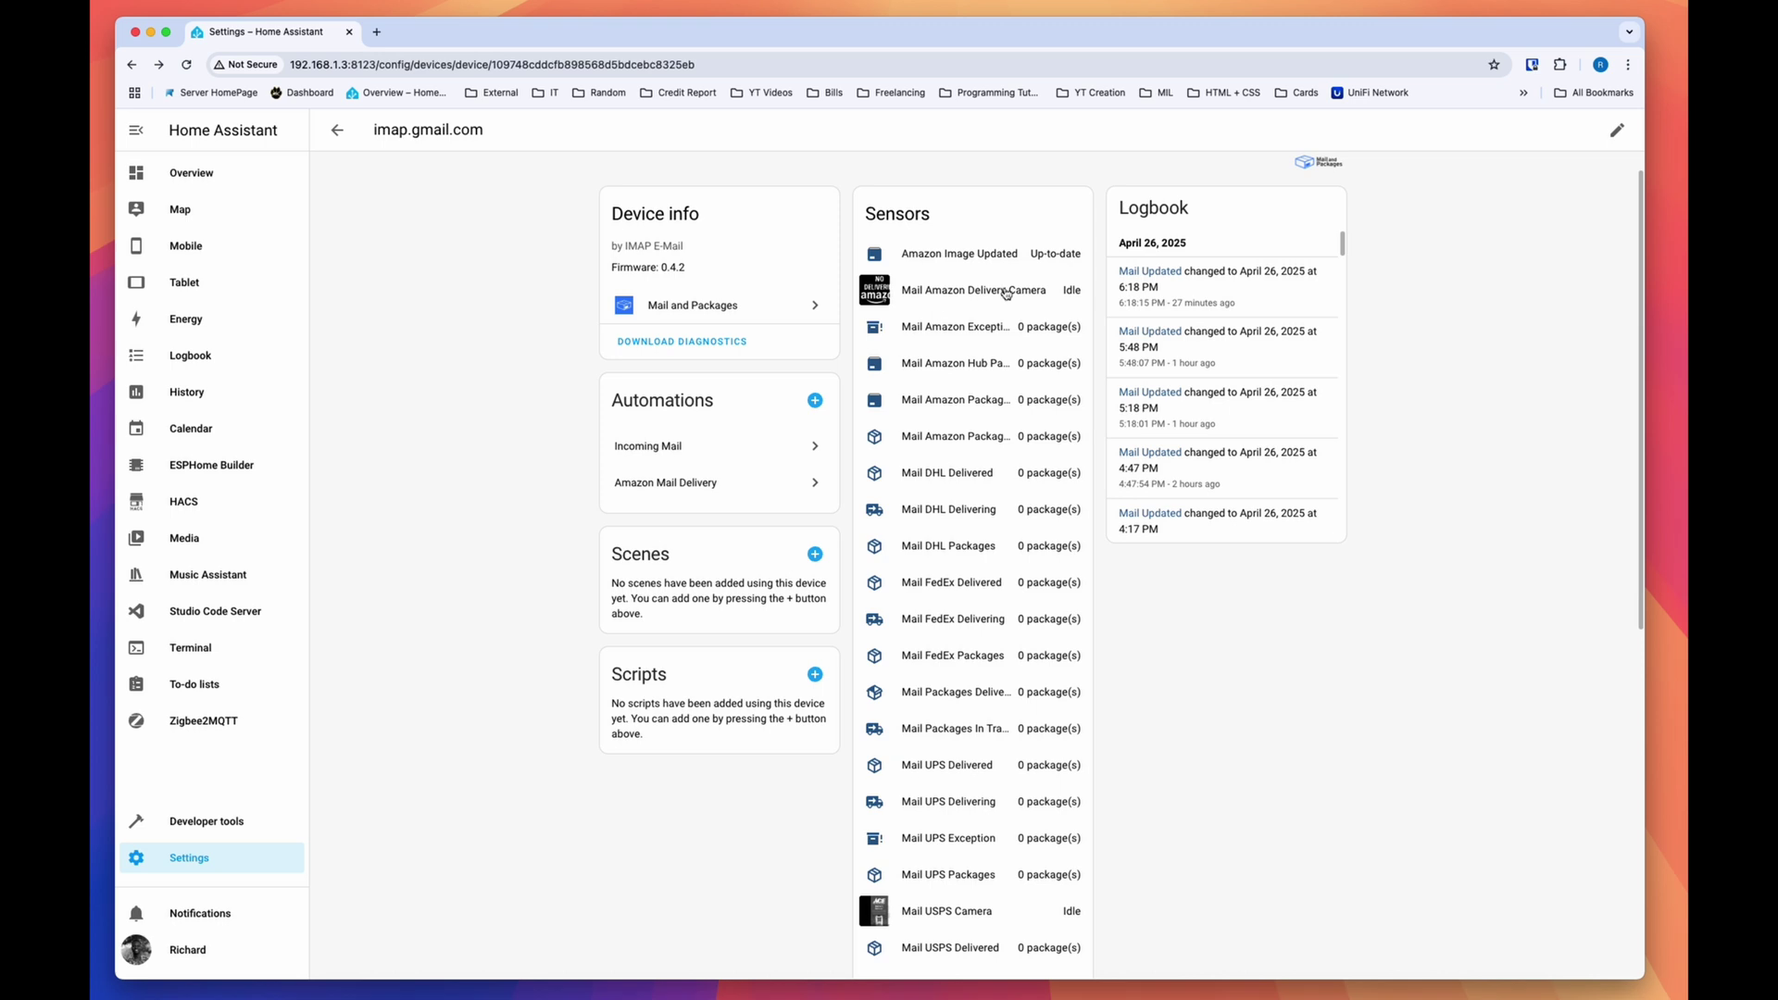
{"action": "left_click", "coordinate": [998, 405]}
{"action": "key", "text": "Escape"}
{"action": "scroll", "coordinate": [987, 503], "scroll_direction": "down", "scroll_amount": 2}
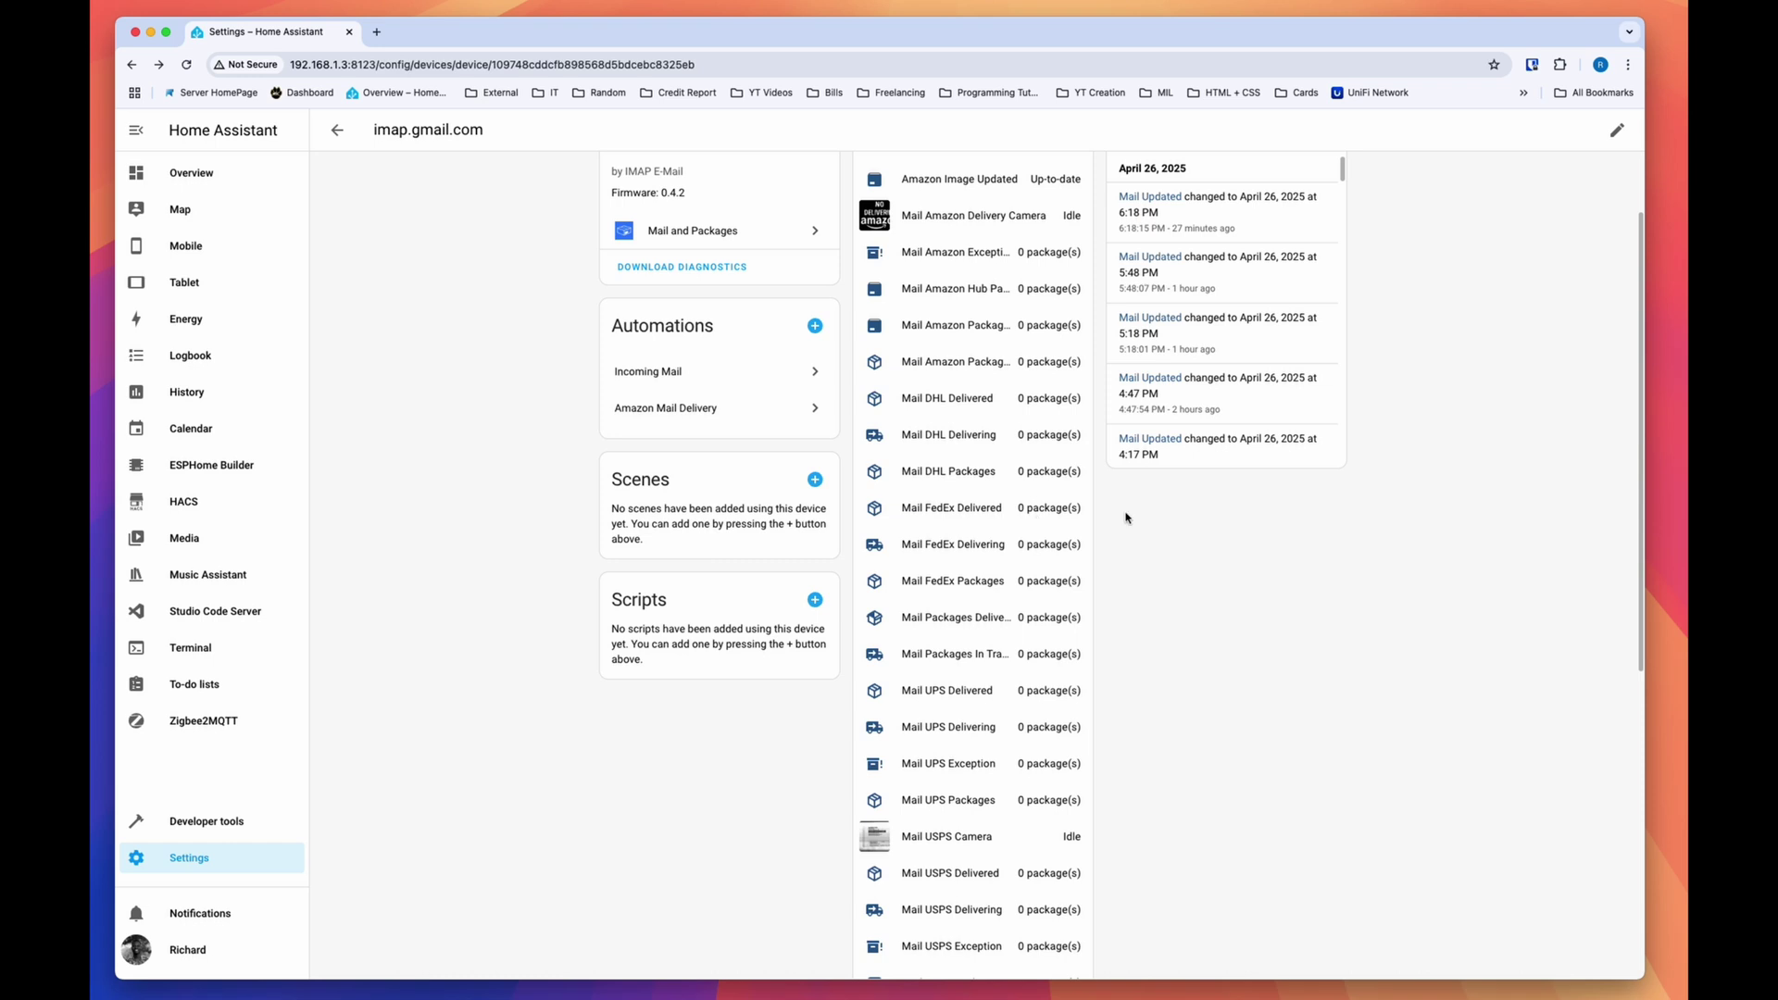
{"action": "scroll", "coordinate": [1027, 572], "scroll_direction": "down", "scroll_amount": 5}
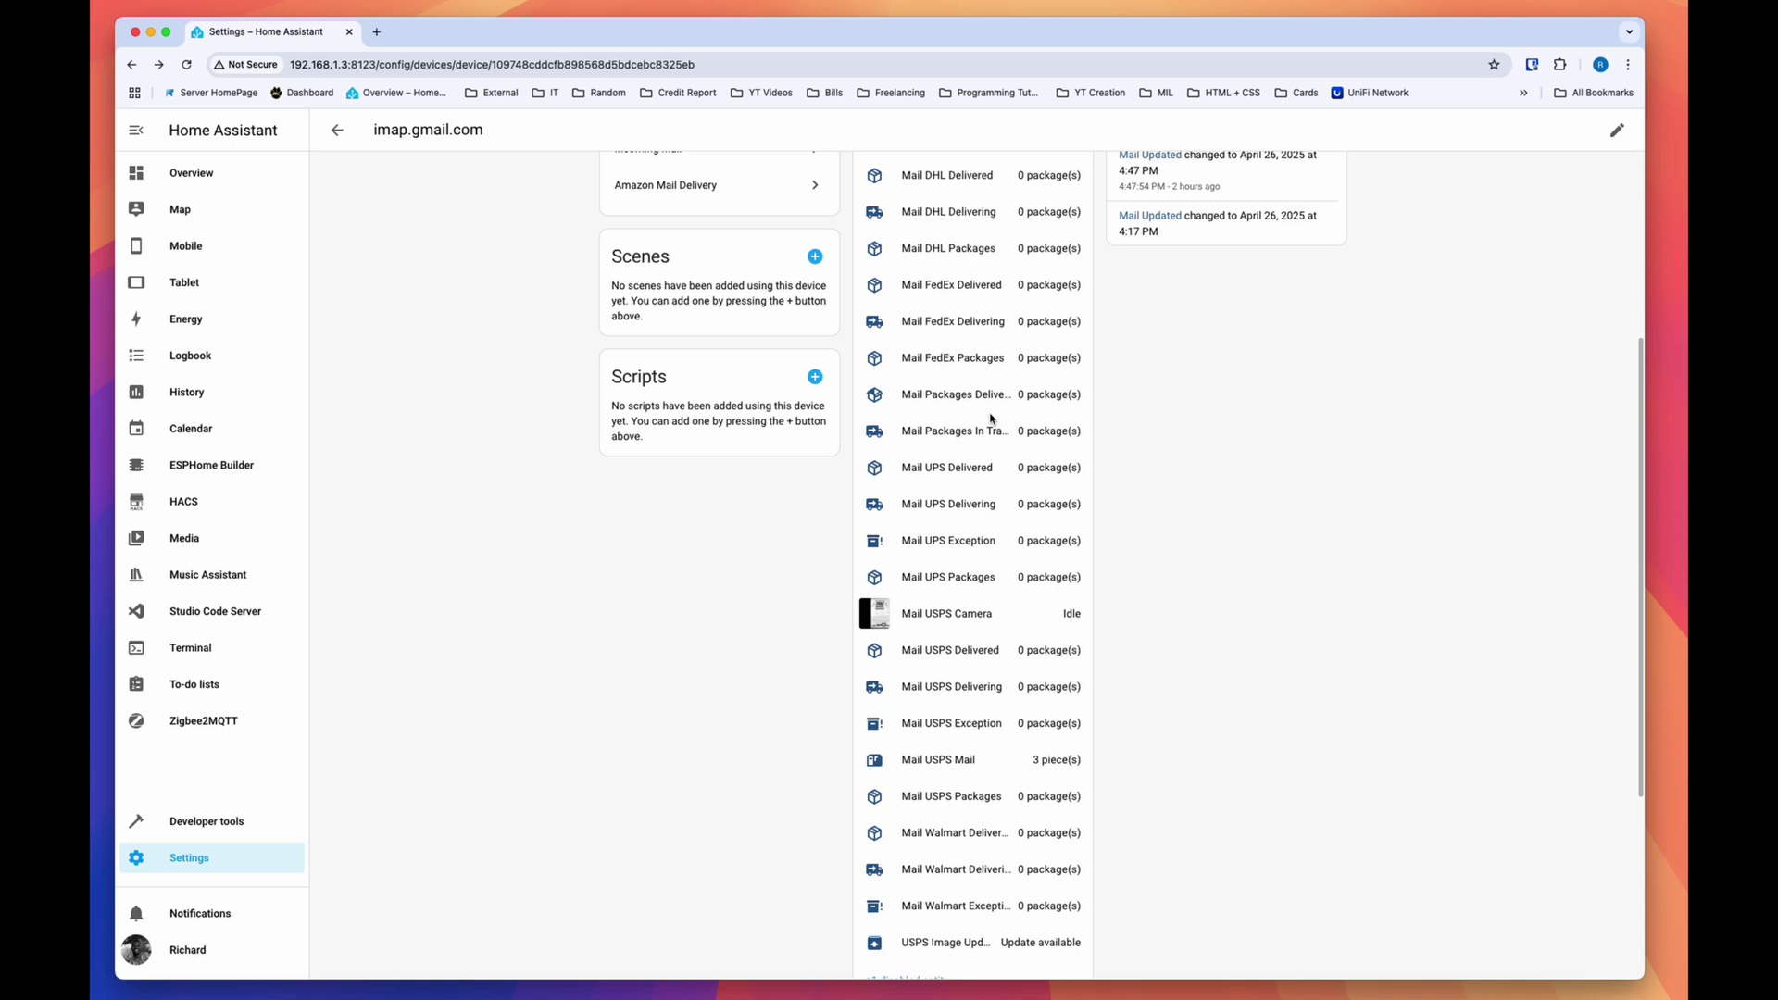
{"action": "scroll", "coordinate": [1029, 743], "scroll_direction": "down", "scroll_amount": 4}
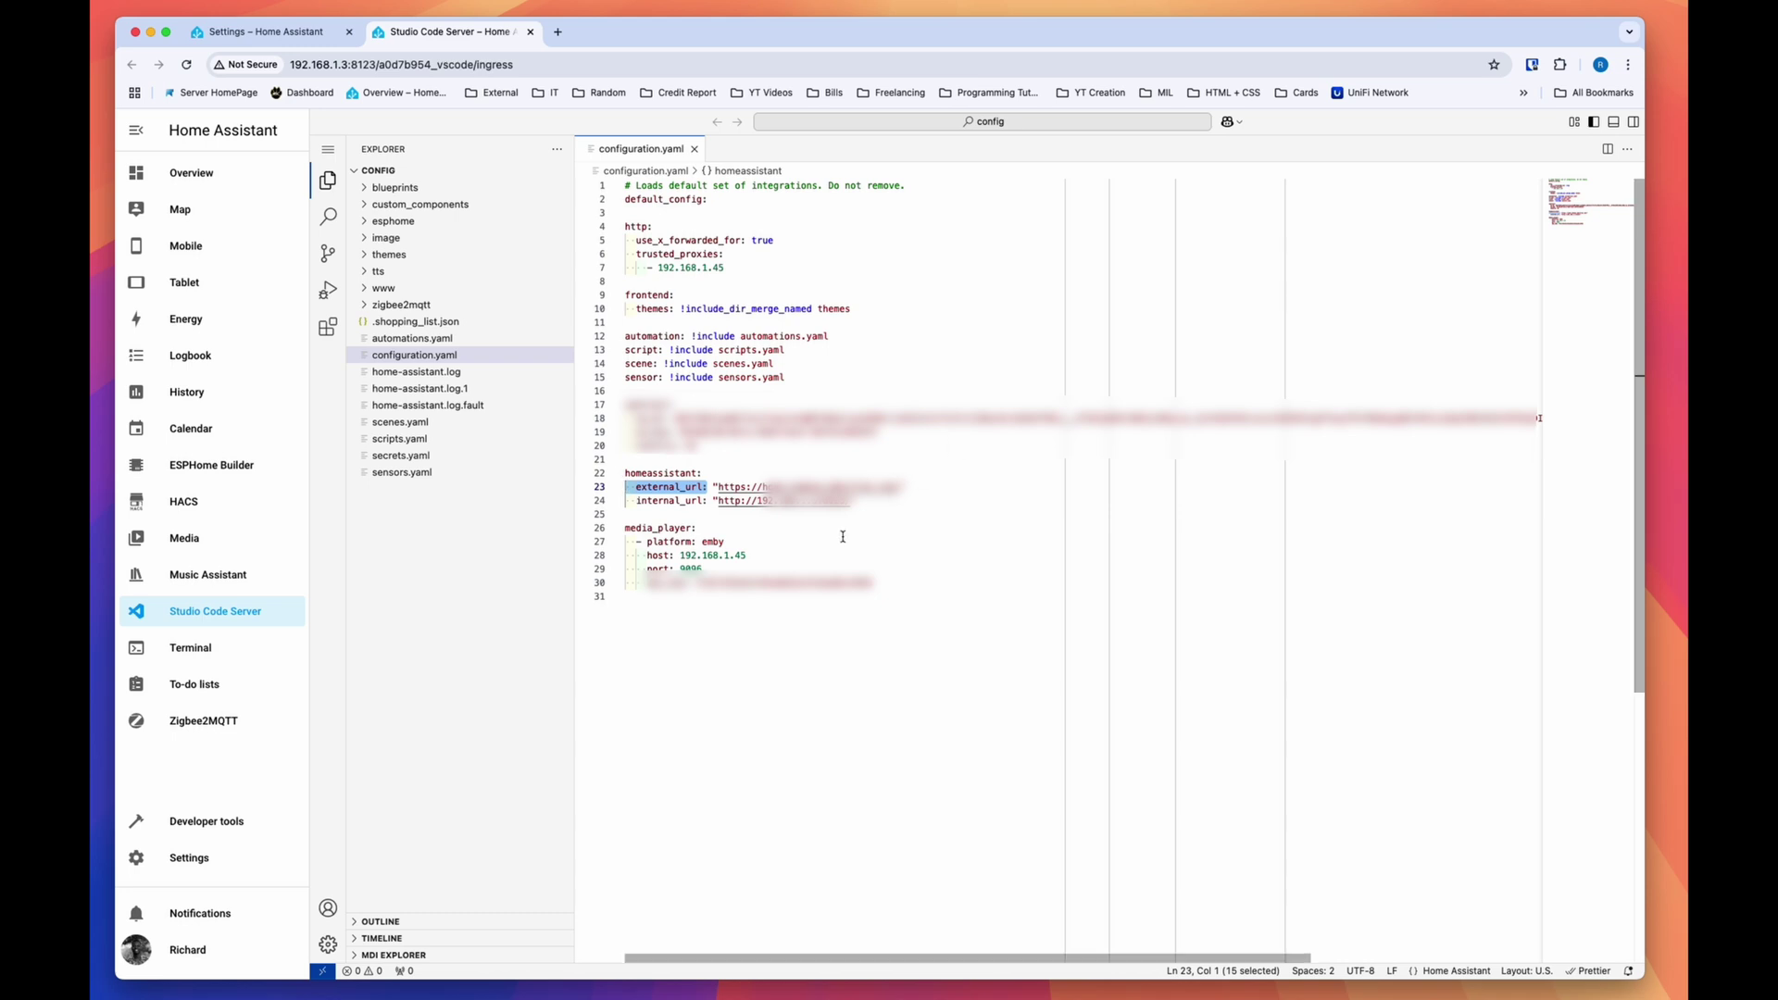
Step: Inspect the homeassistant block and its external_url value on line 23 of configuration.yaml
{"action": "left_click_drag", "start_coordinate": [881, 511], "coordinate": [597, 479]}
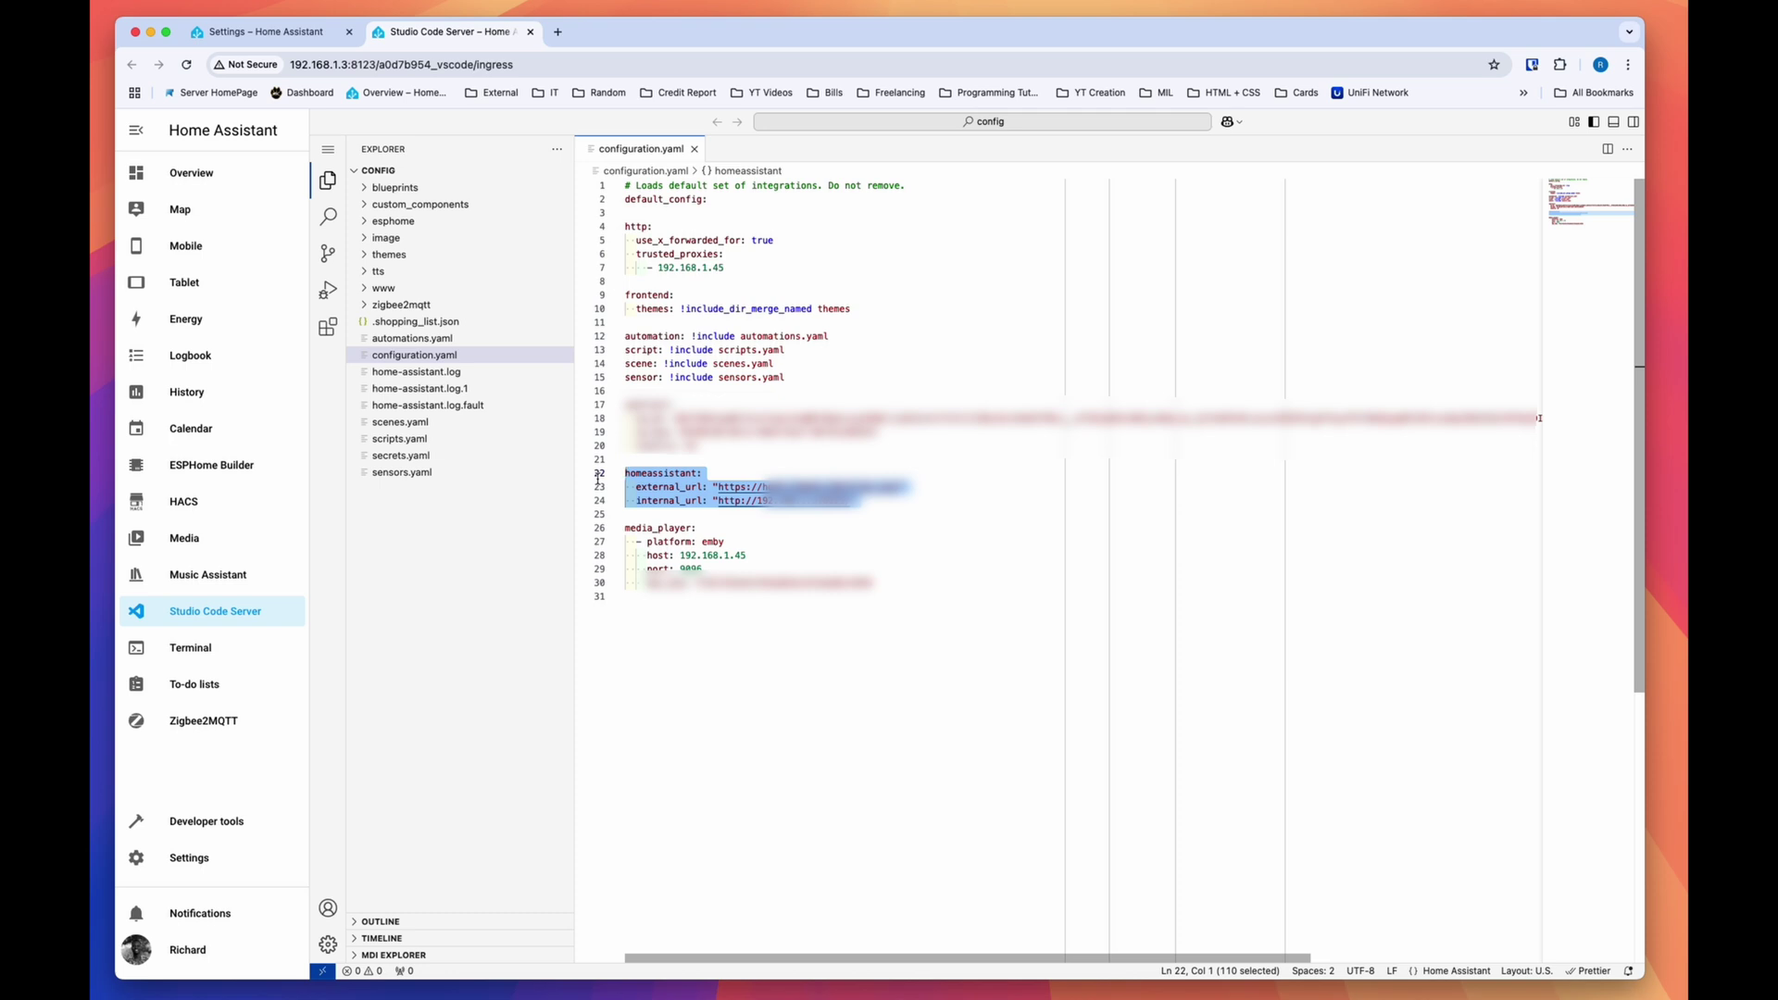
{"action": "left_click", "coordinate": [636, 512]}
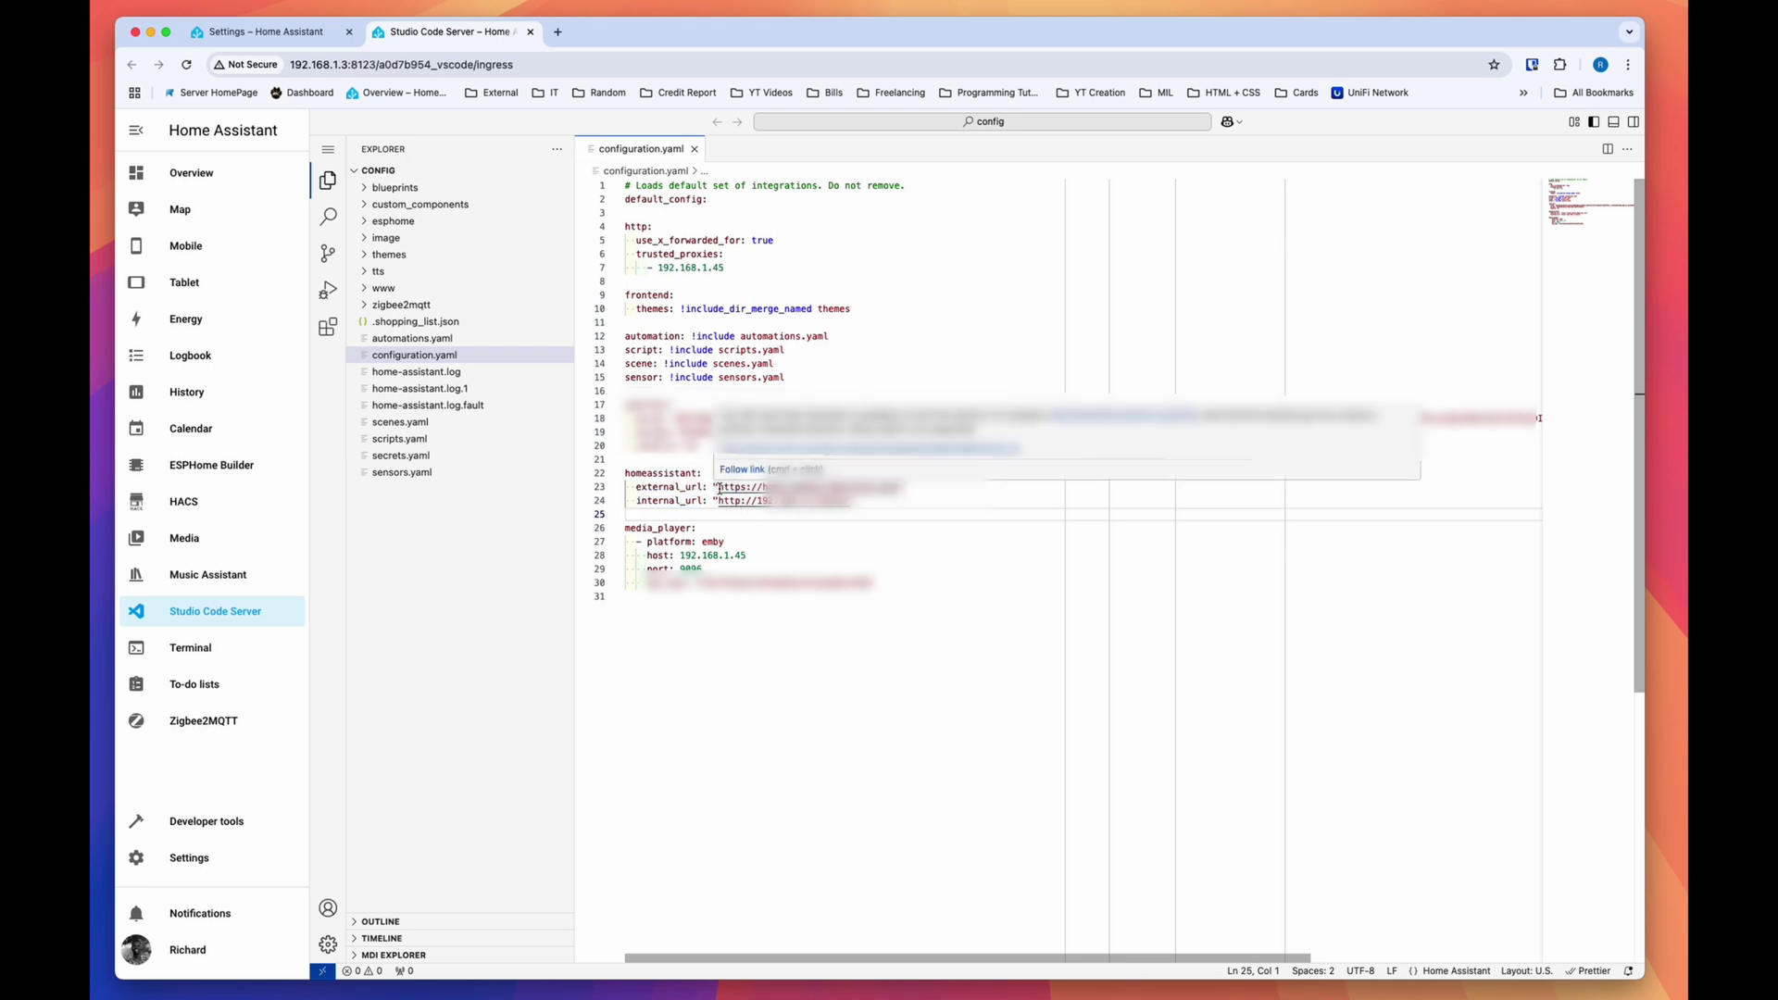
{"action": "left_click_drag", "start_coordinate": [719, 488], "coordinate": [903, 488]}
{"action": "left_click", "coordinate": [914, 508]}
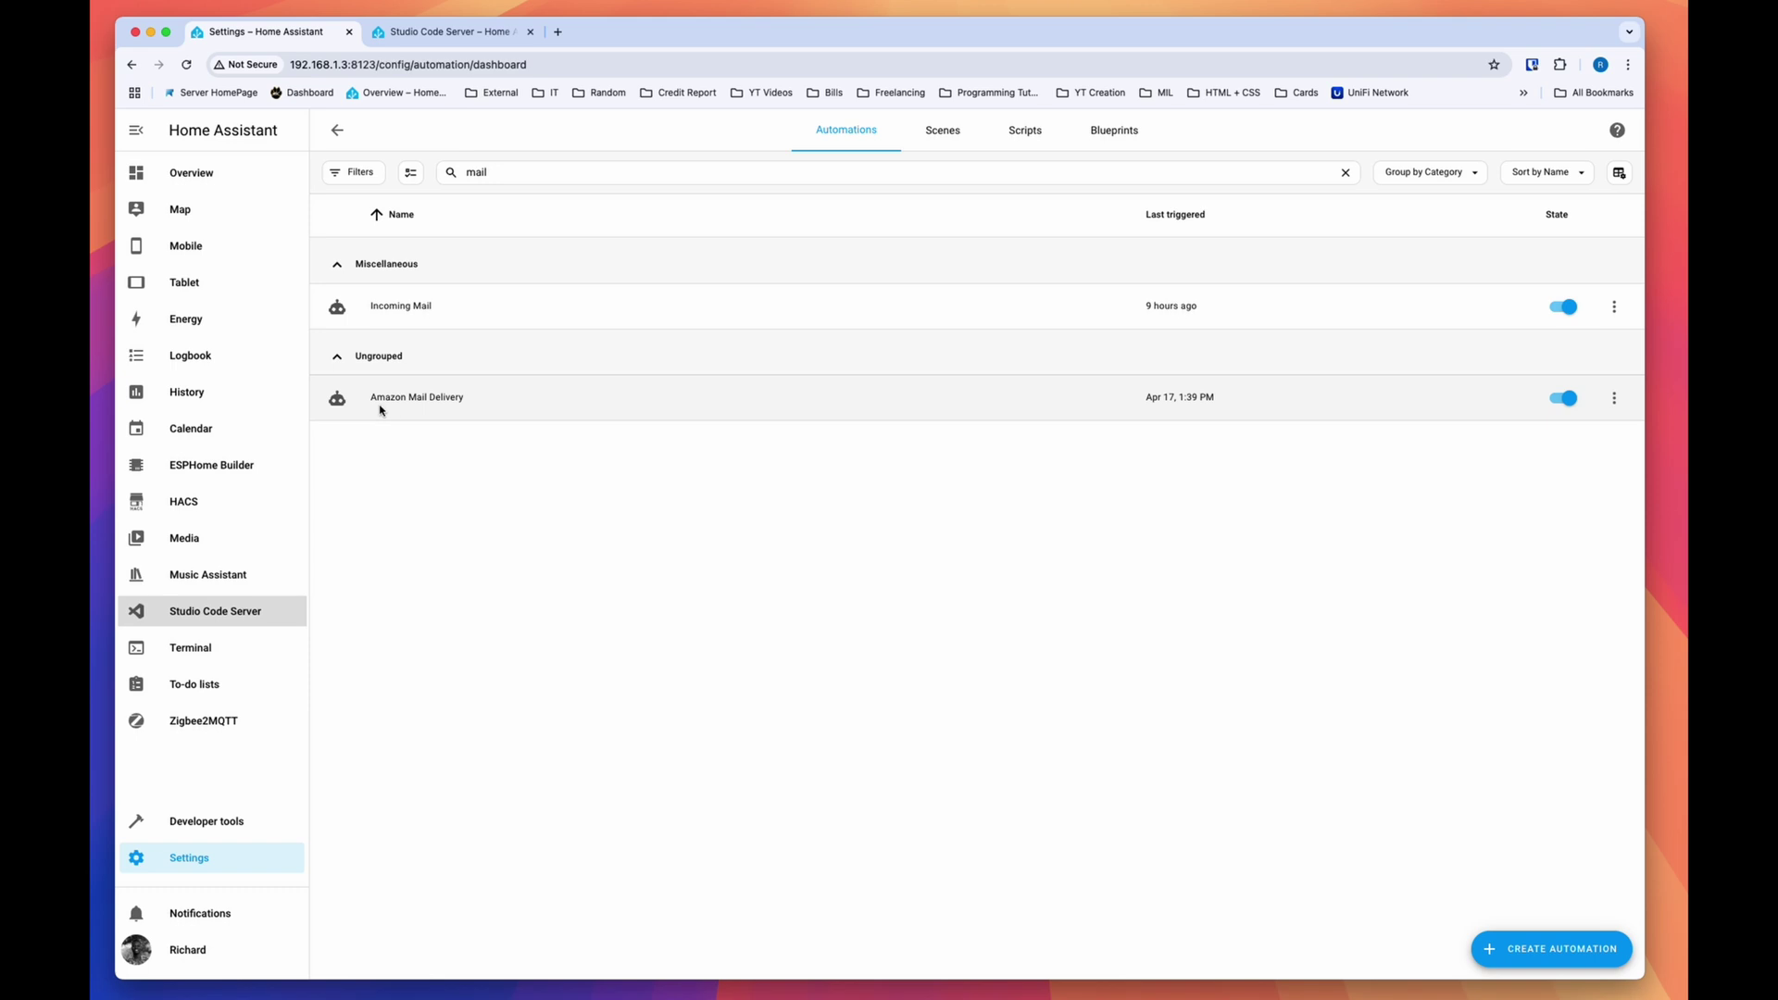
Step: Open Incoming Mail and inspect its 10:00 AM trigger, Mail USPS Mail condition and snapshot action
{"action": "left_click", "coordinate": [480, 306]}
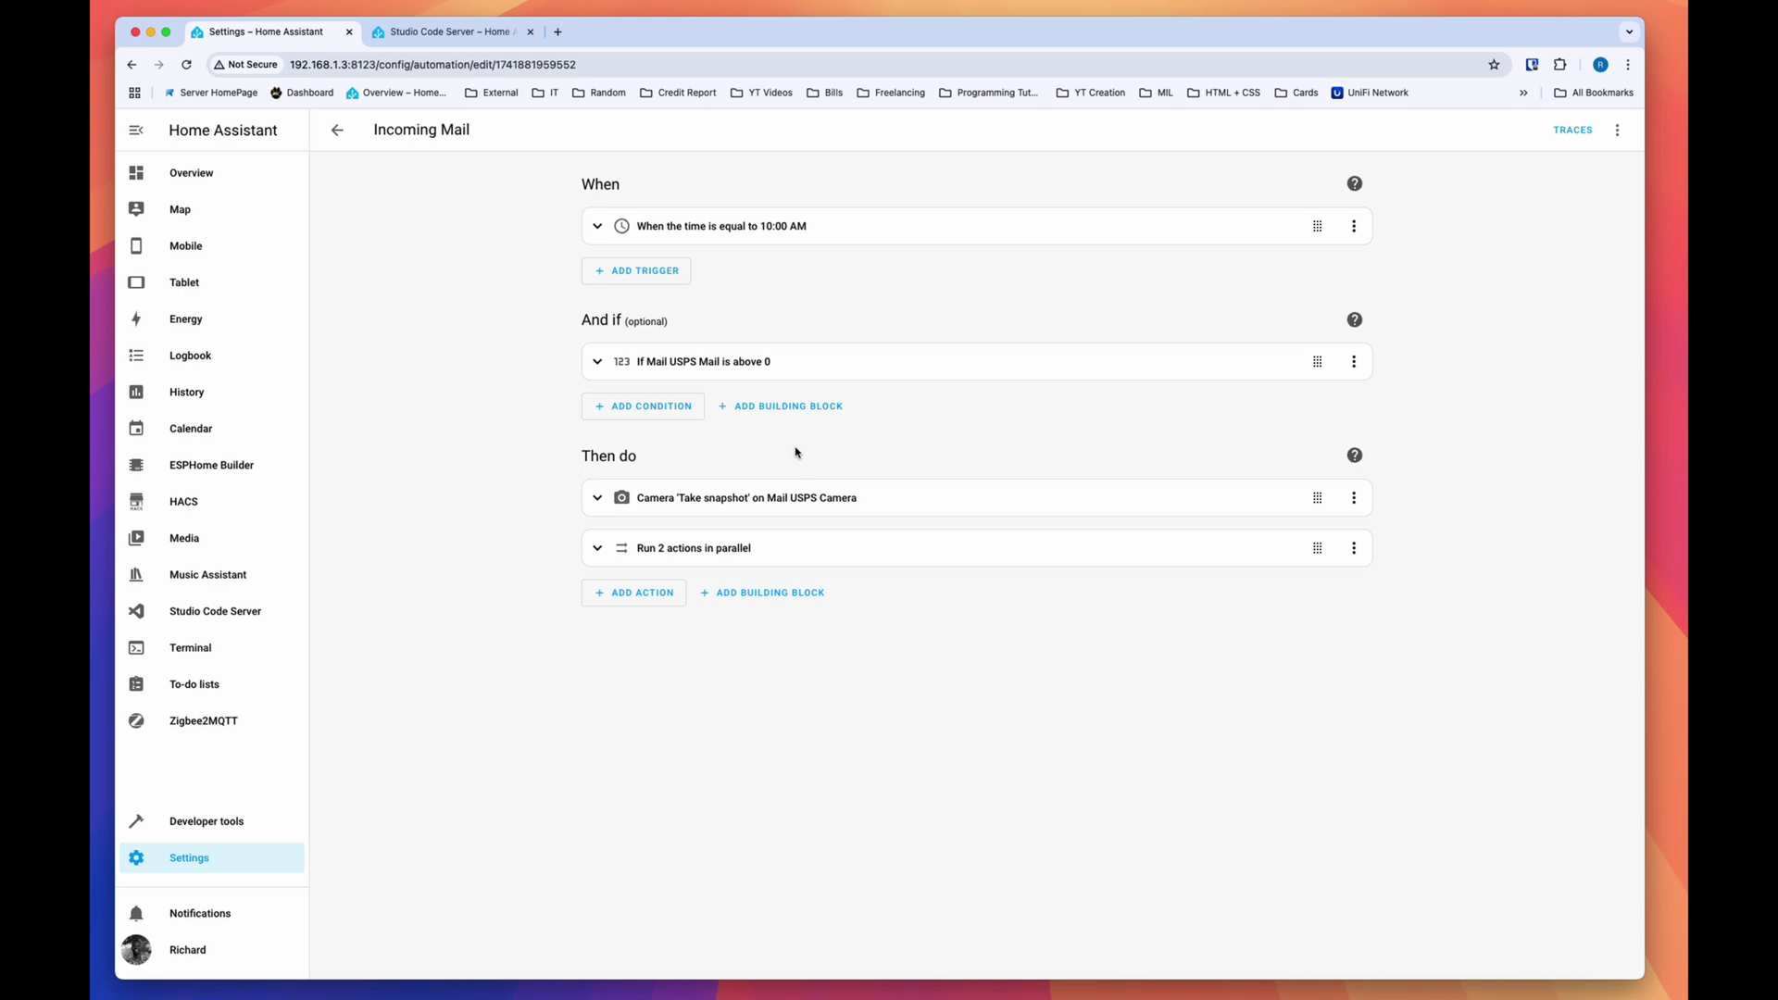
{"action": "left_click", "coordinate": [794, 228]}
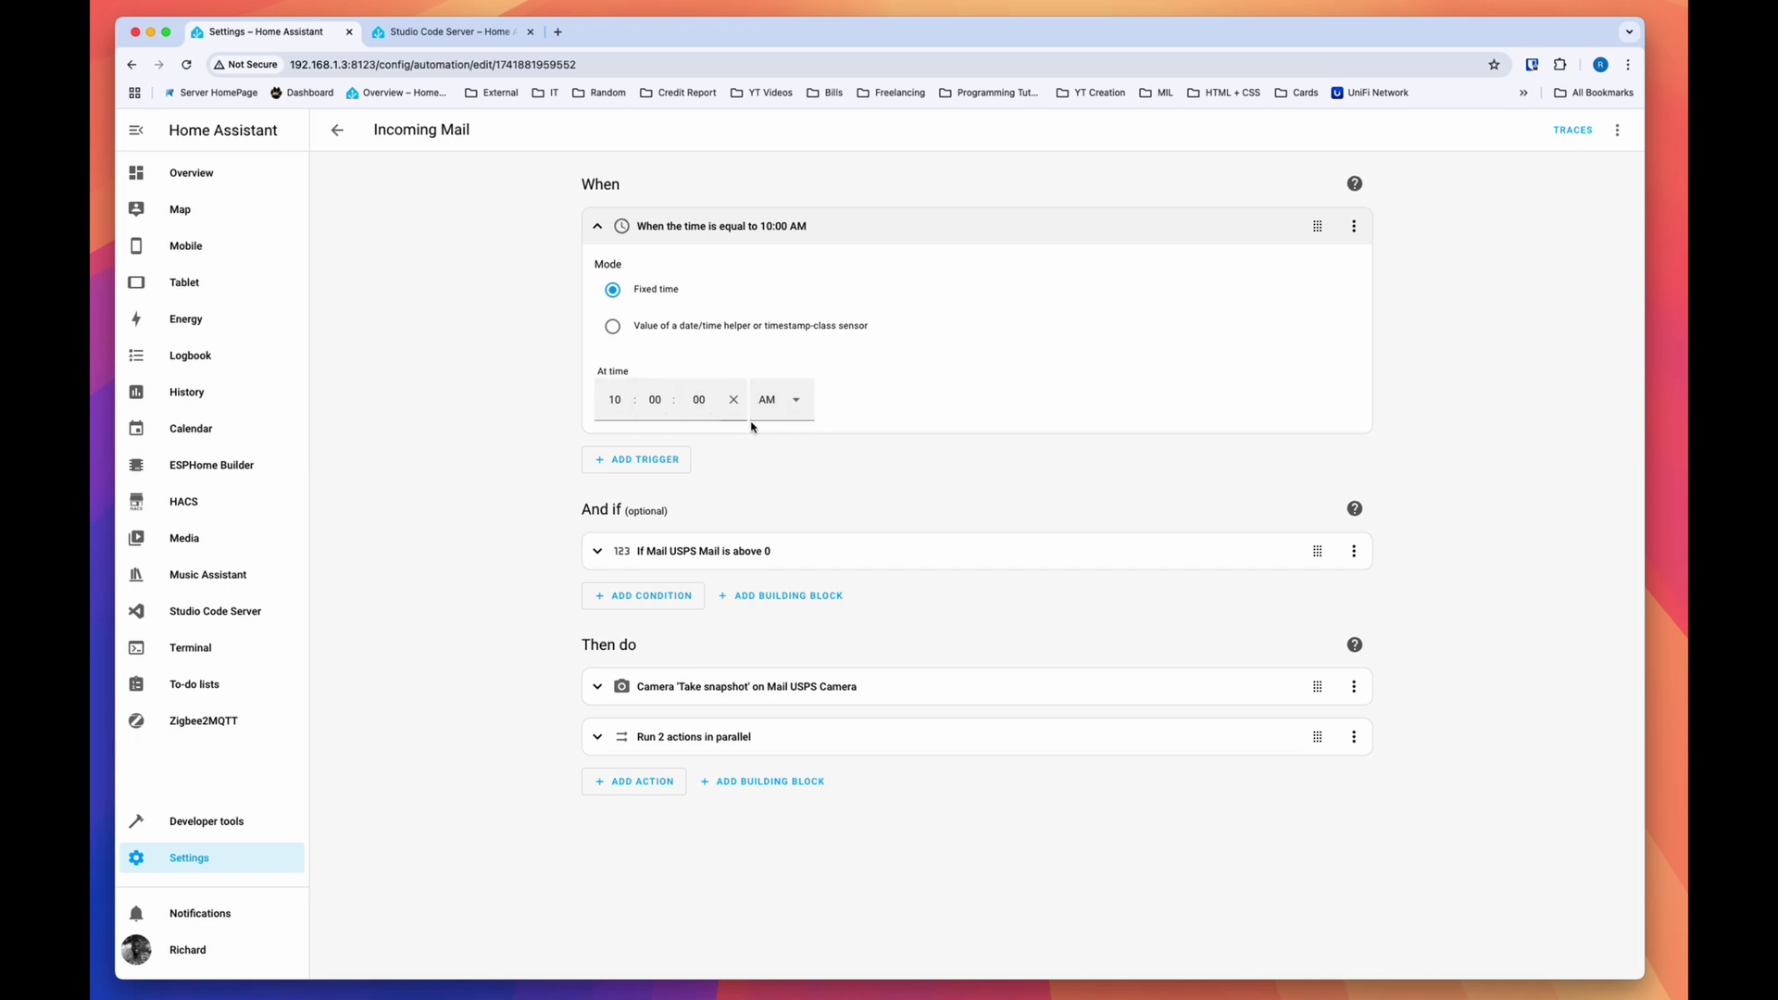
{"action": "left_click", "coordinate": [730, 225]}
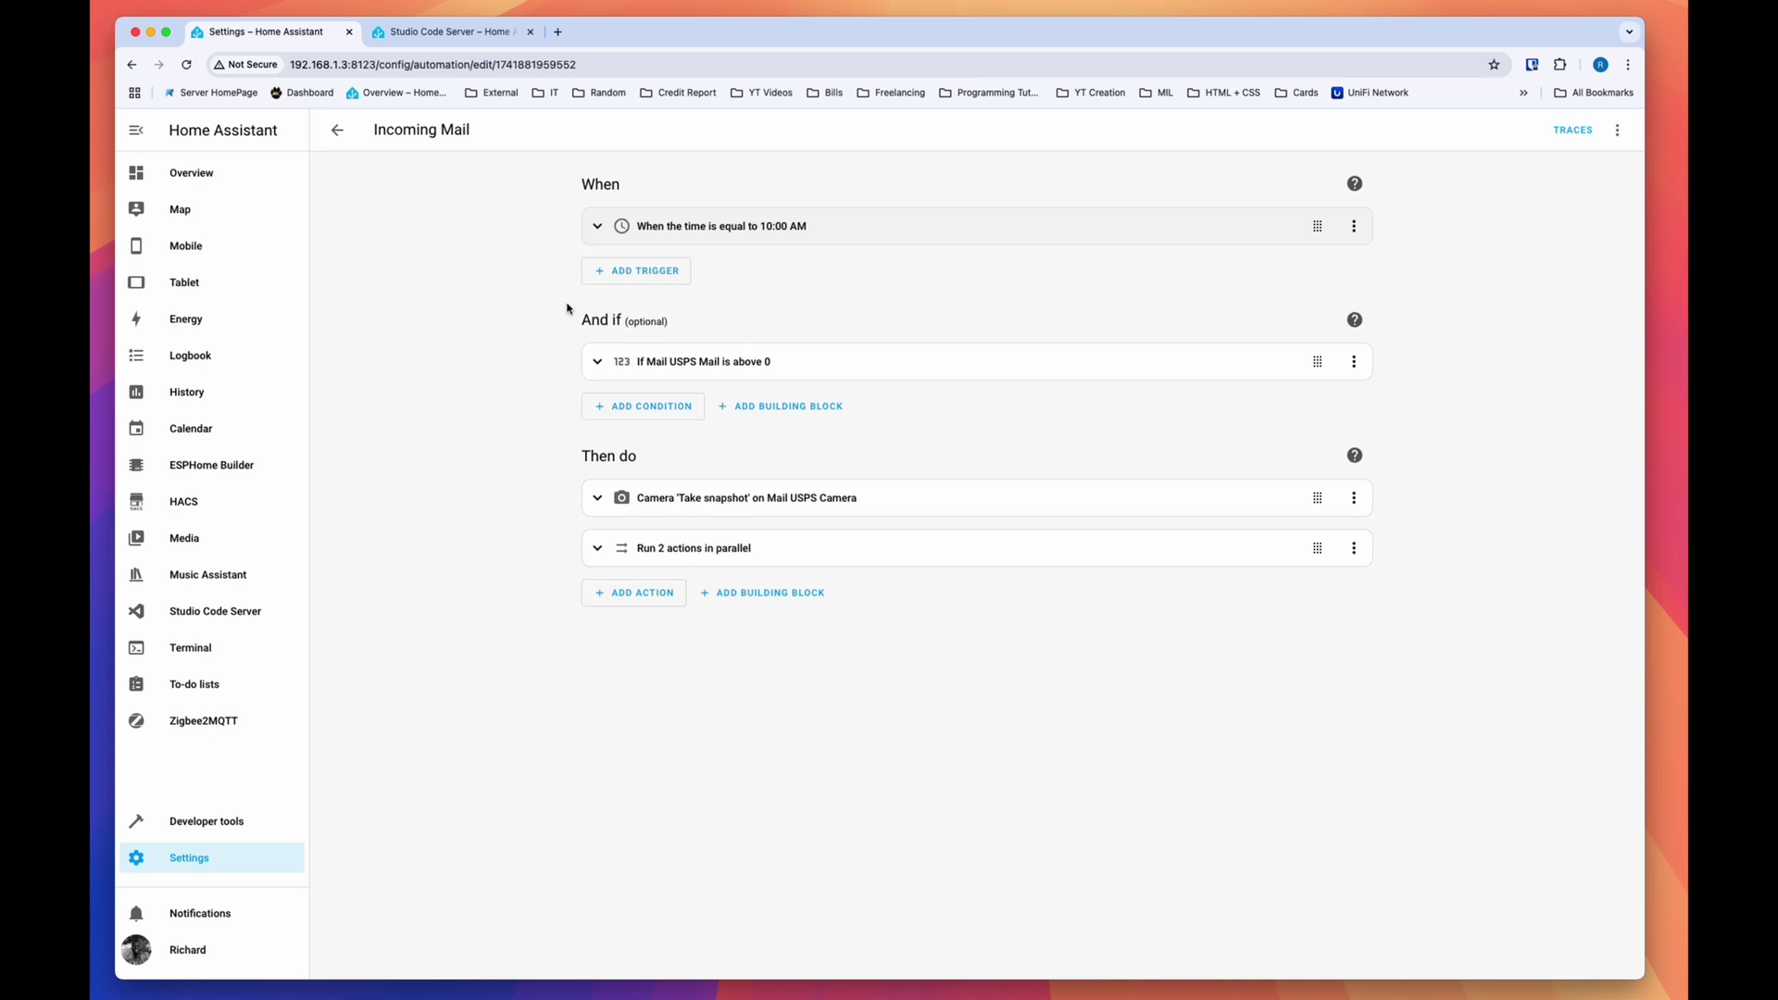
{"action": "left_click", "coordinate": [701, 369]}
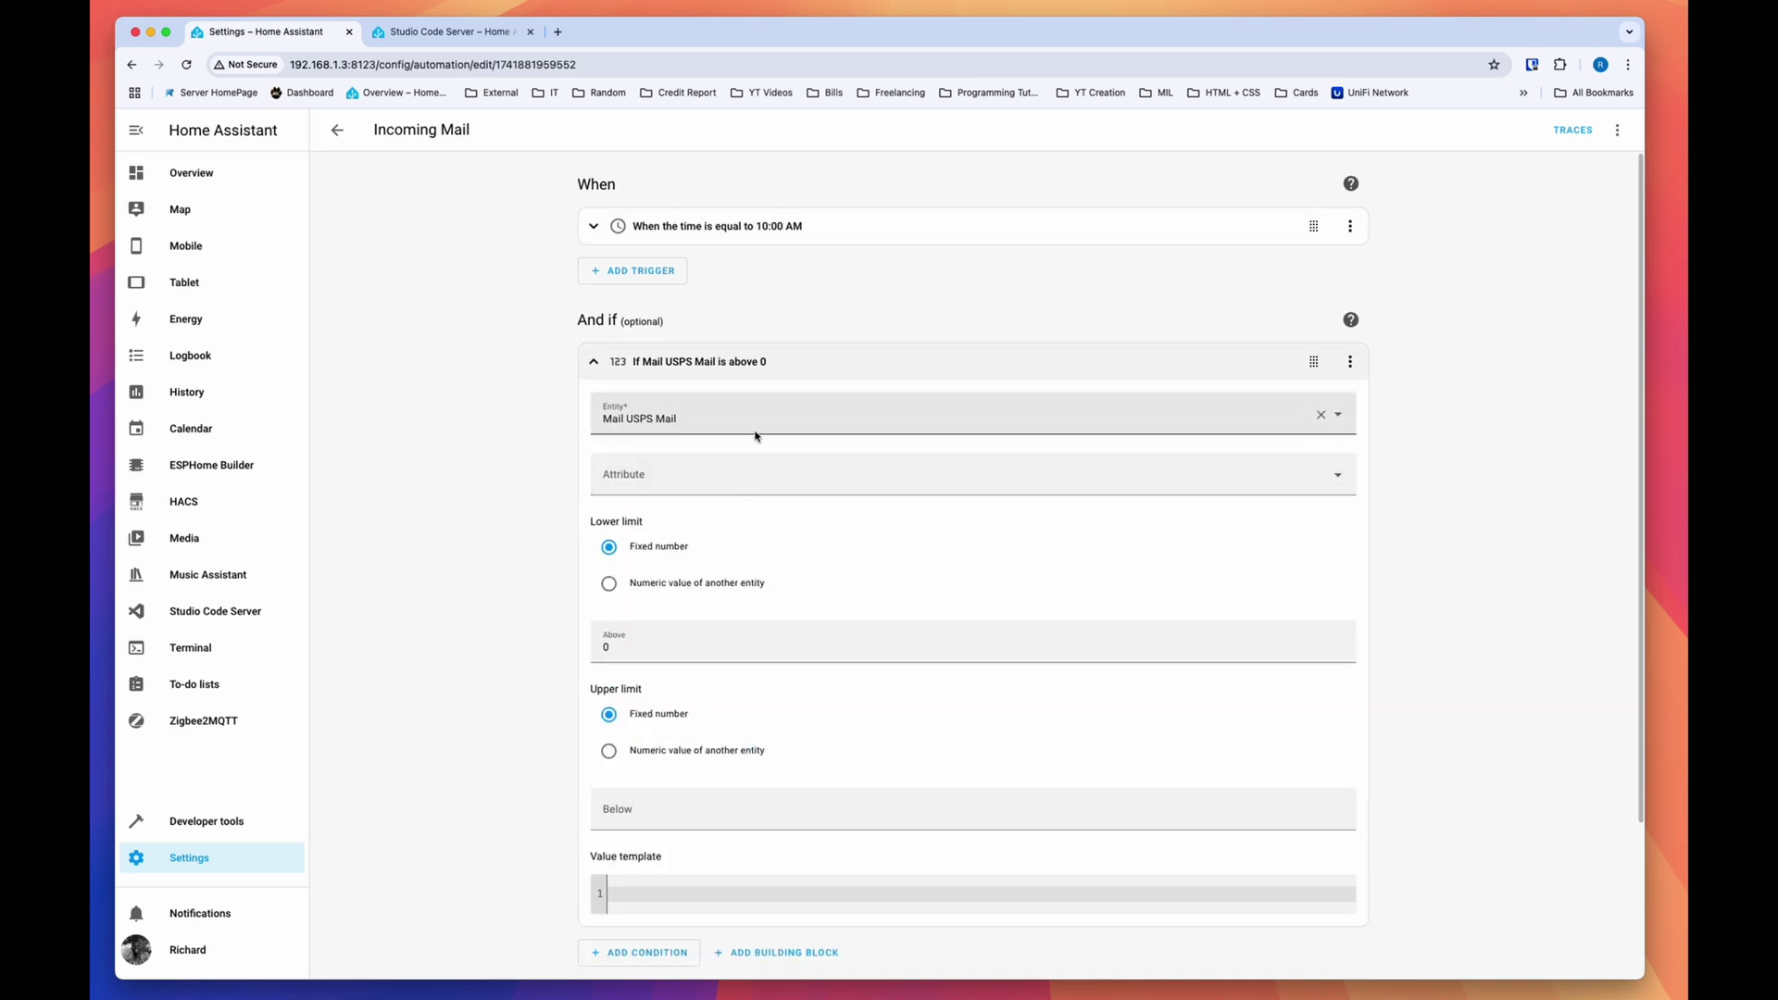
{"action": "left_click", "coordinate": [658, 362]}
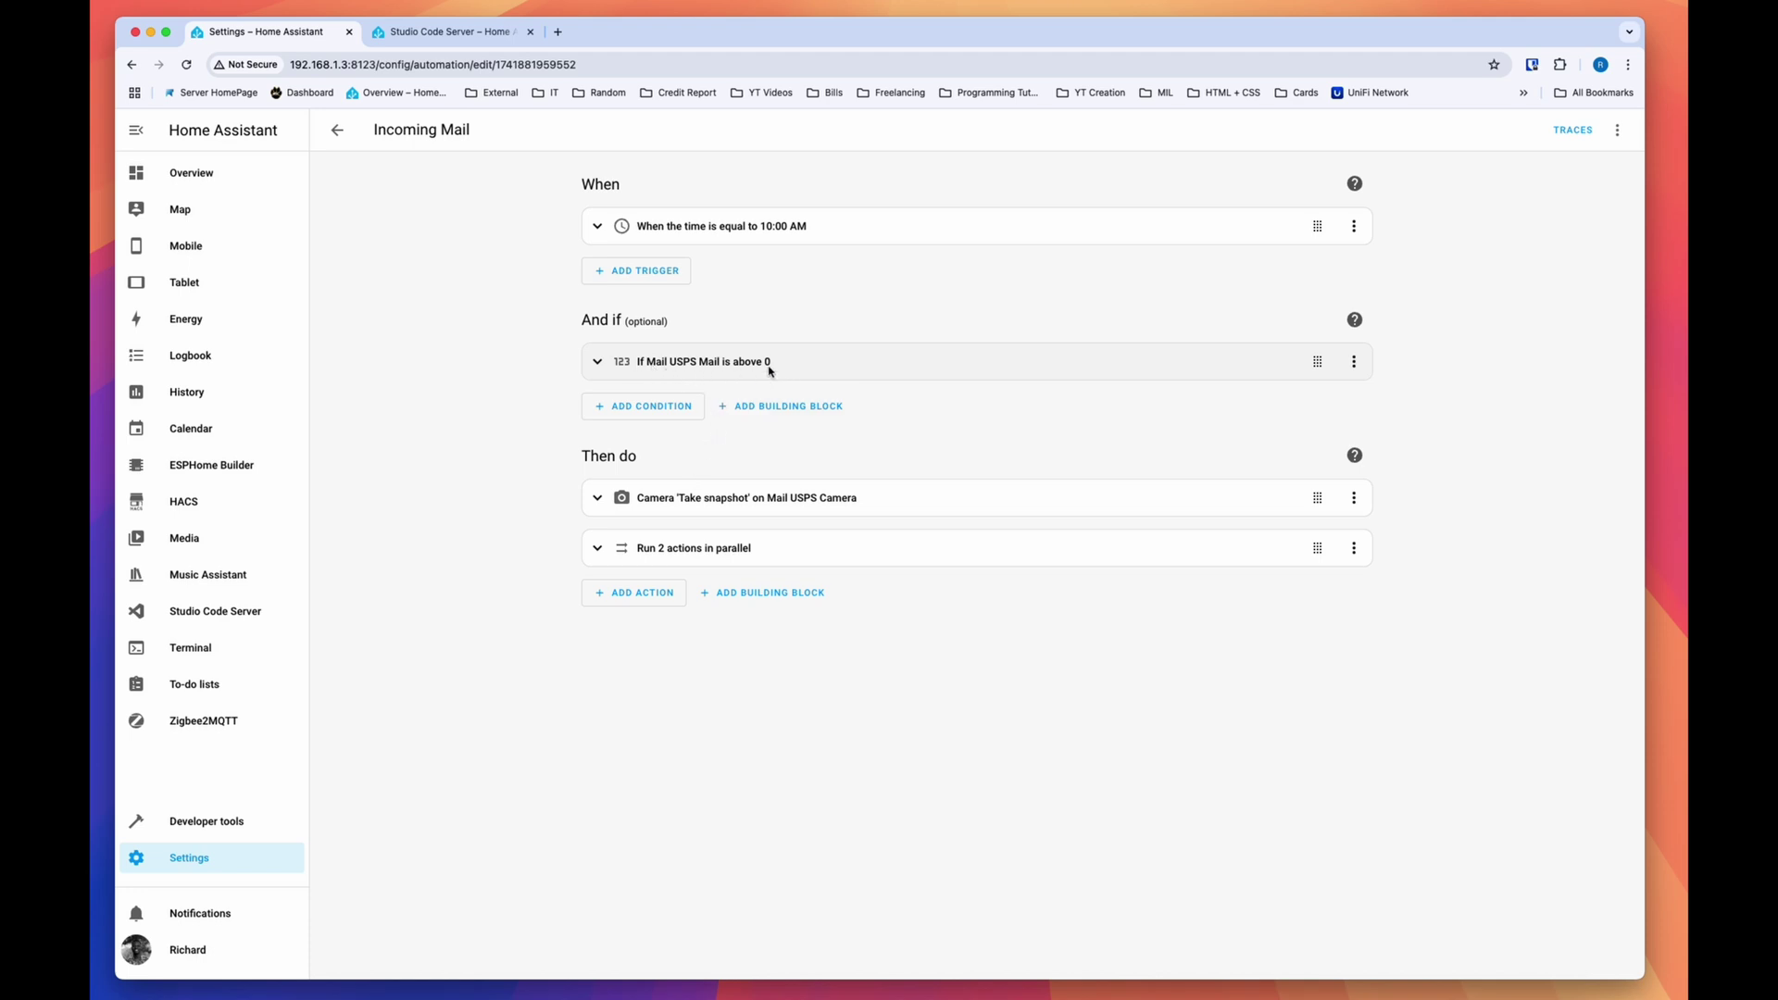
{"action": "left_click", "coordinate": [697, 507]}
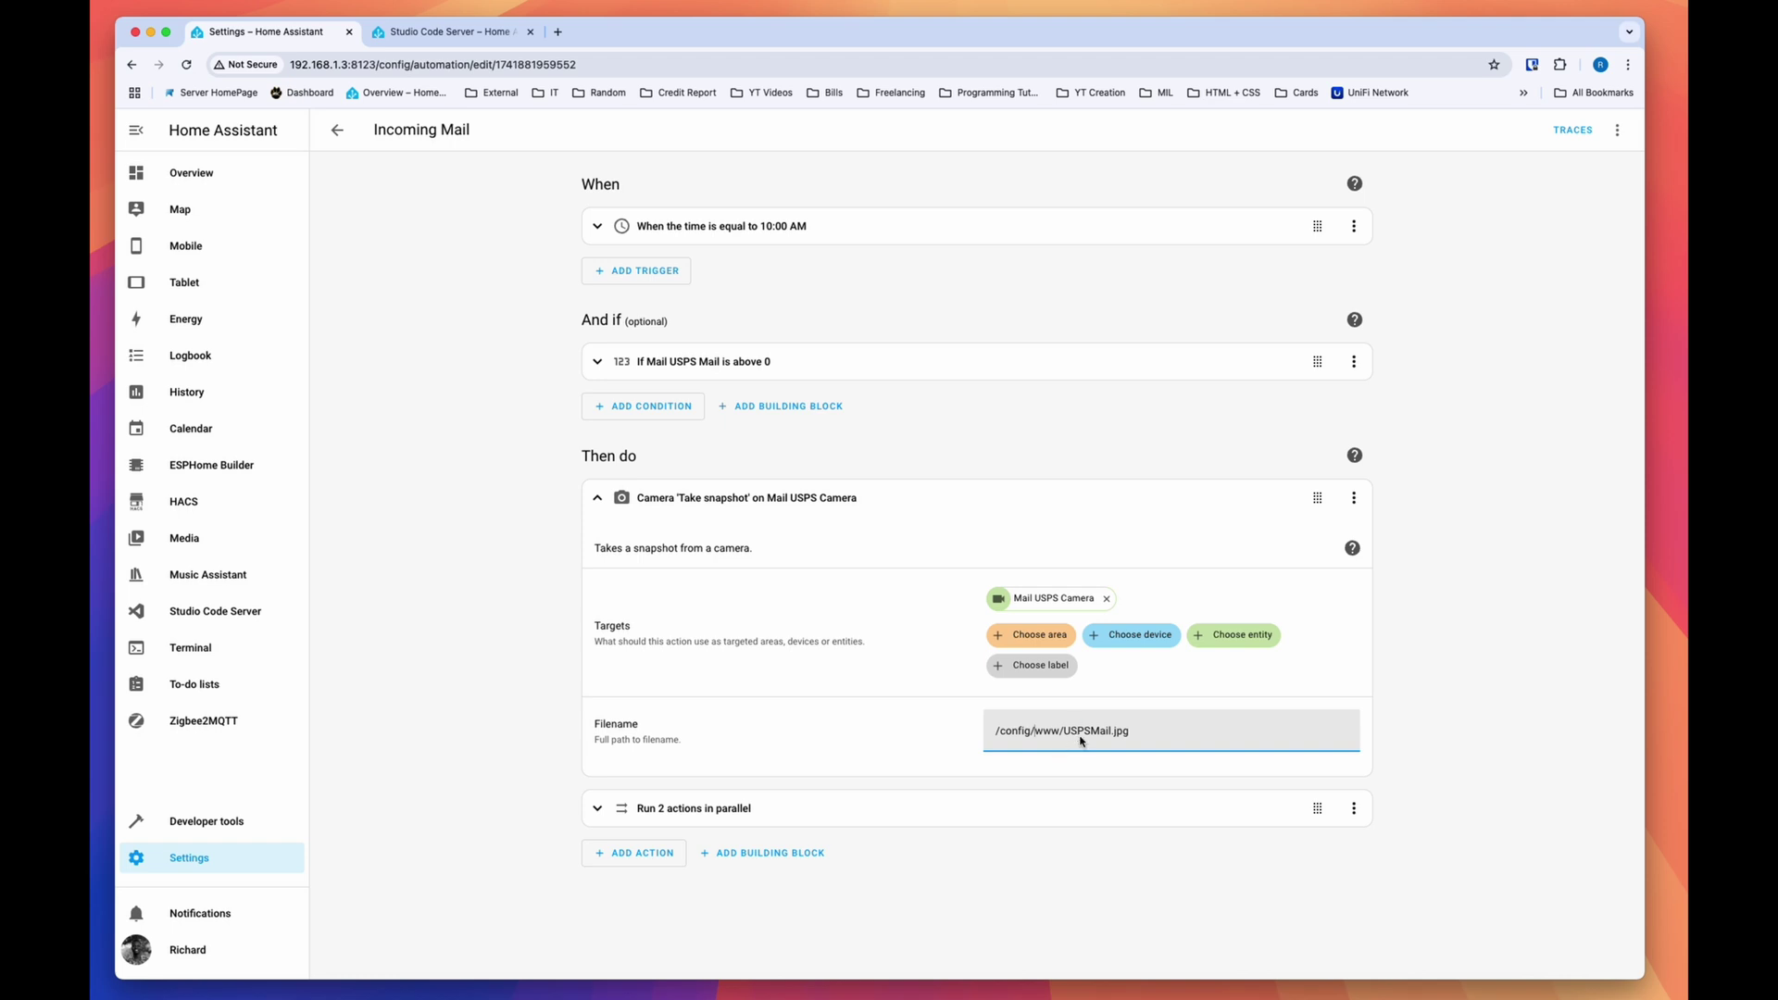
Step: Examine the /config/www/USPSMail.jpg snapshot filename, then collapse the Take snapshot action
{"action": "double_click", "coordinate": [1050, 737]}
{"action": "left_click_drag", "start_coordinate": [1161, 731], "coordinate": [1070, 737]}
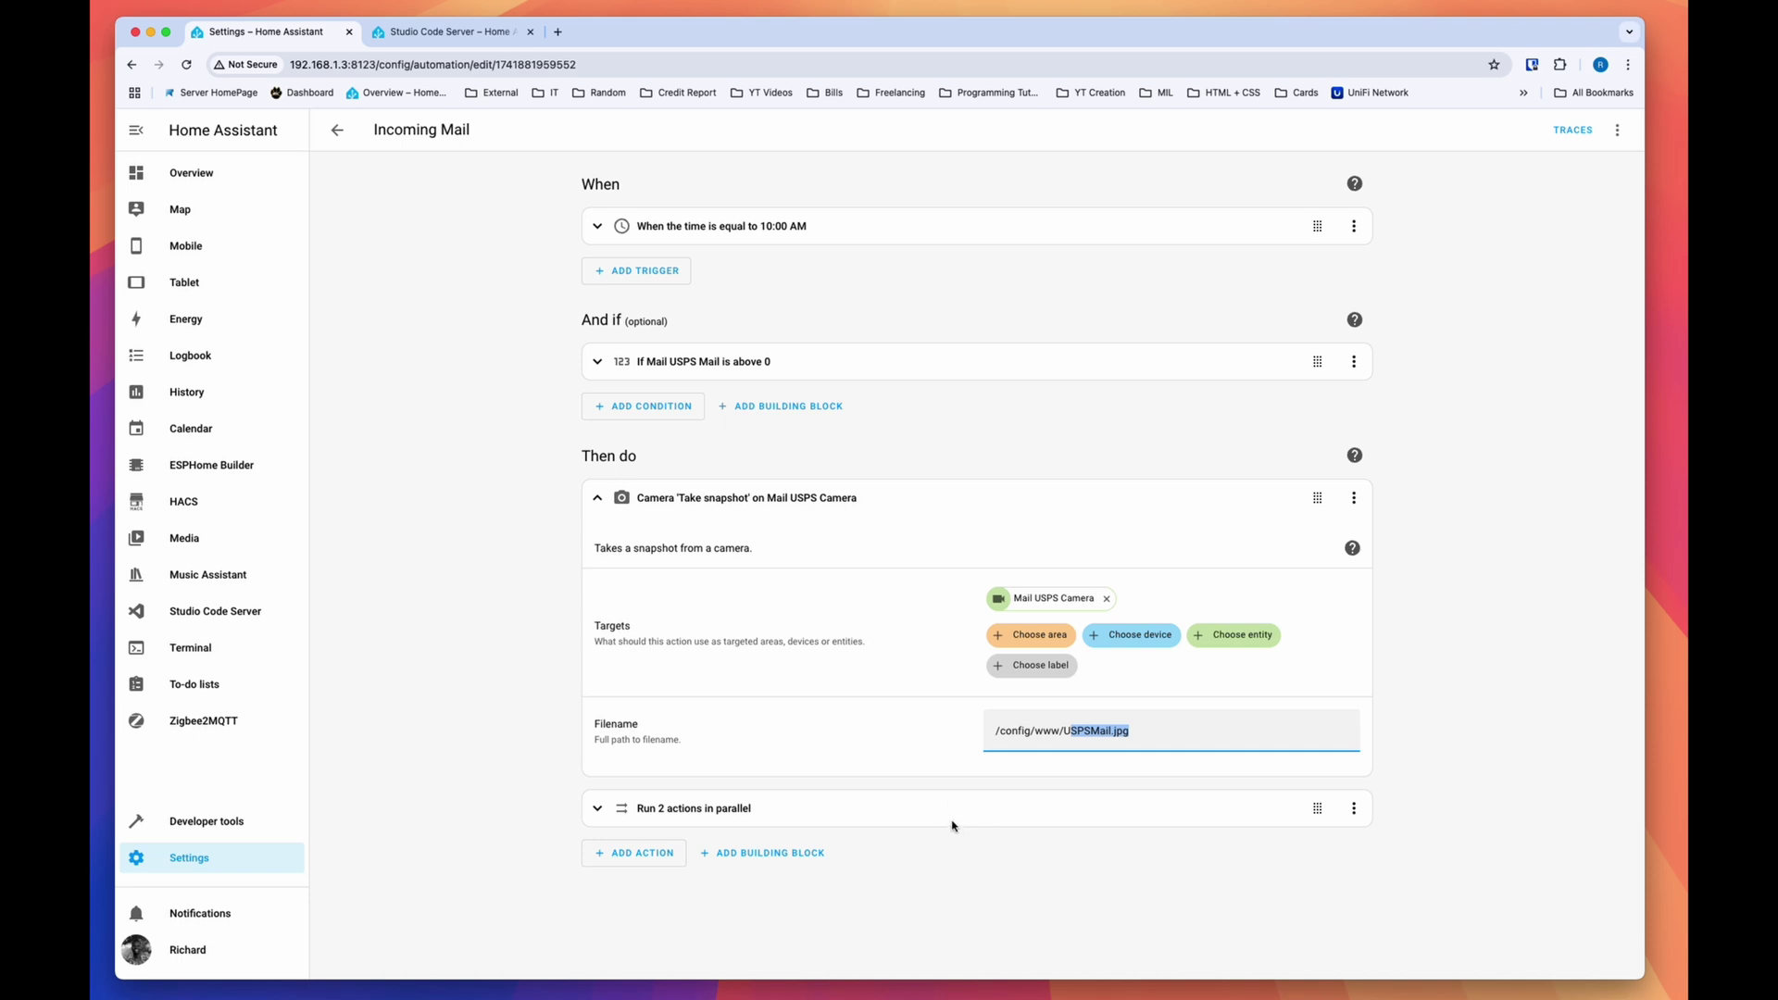
{"action": "left_click", "coordinate": [1148, 743]}
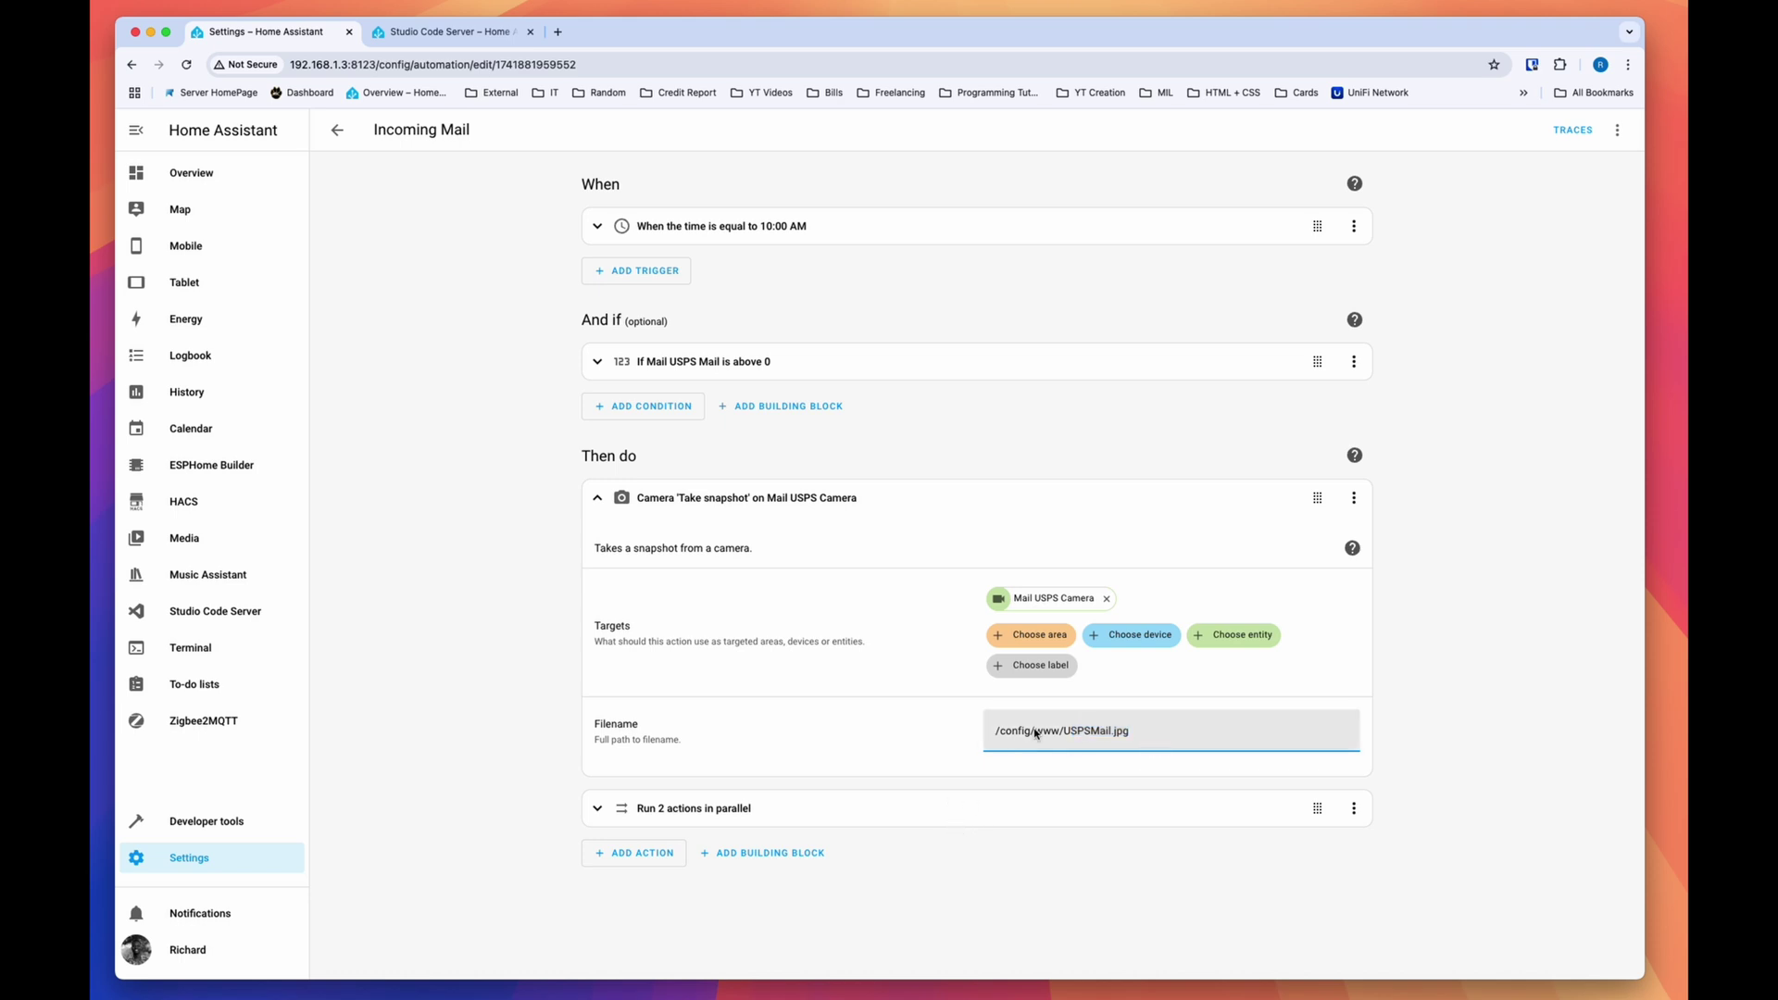
{"action": "left_click_drag", "start_coordinate": [1070, 737], "coordinate": [1108, 734]}
{"action": "left_click", "coordinate": [839, 498]}
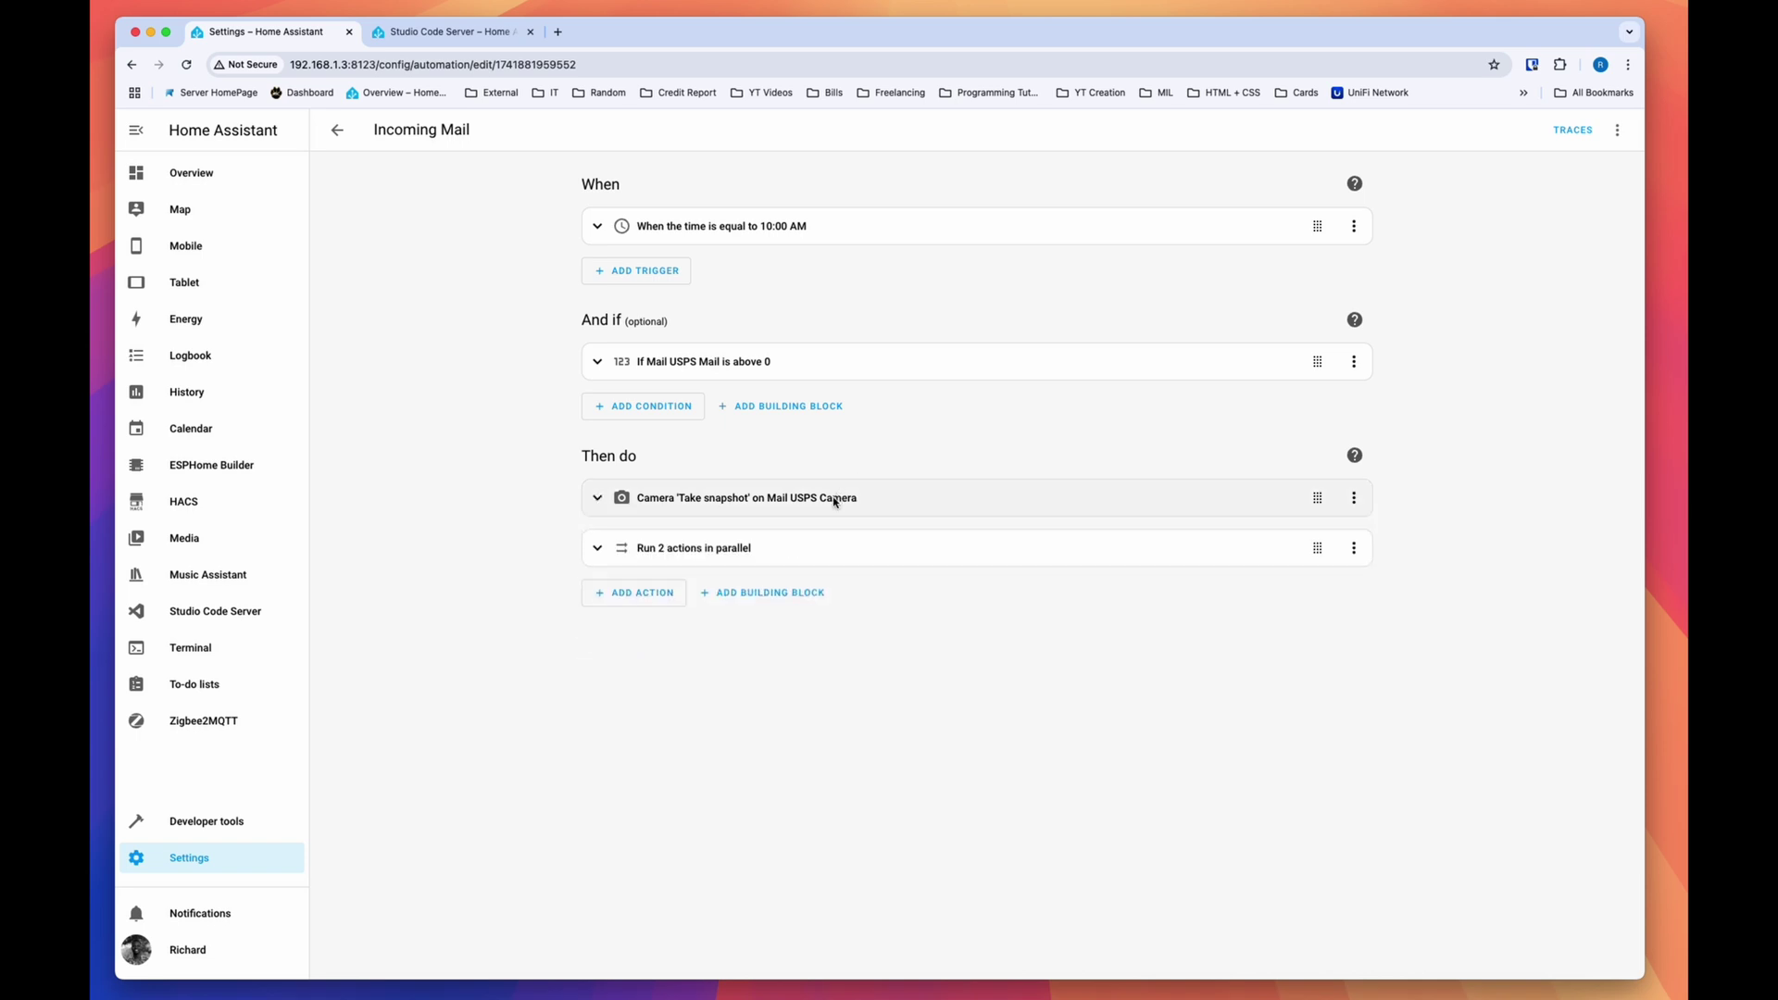
Step: Expand the parallel notifications, test-run the Mail Today notification, and glance at the second notification
{"action": "left_click", "coordinate": [736, 562]}
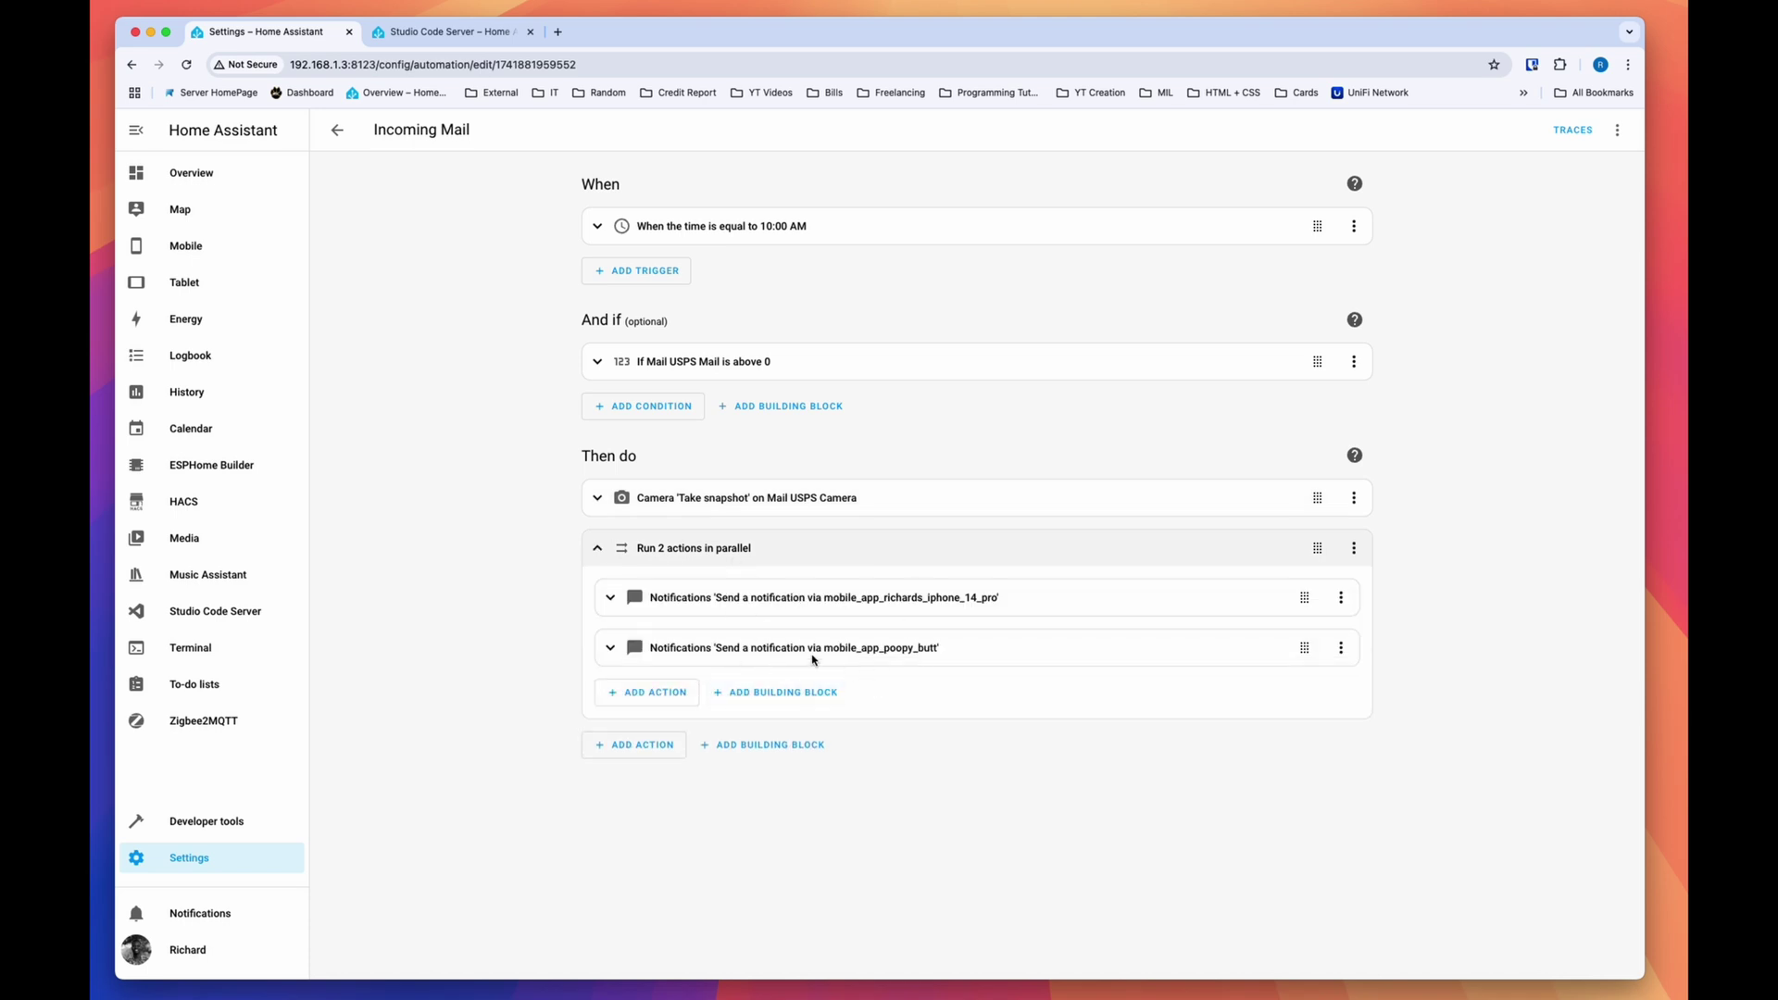
{"action": "left_click", "coordinate": [606, 600]}
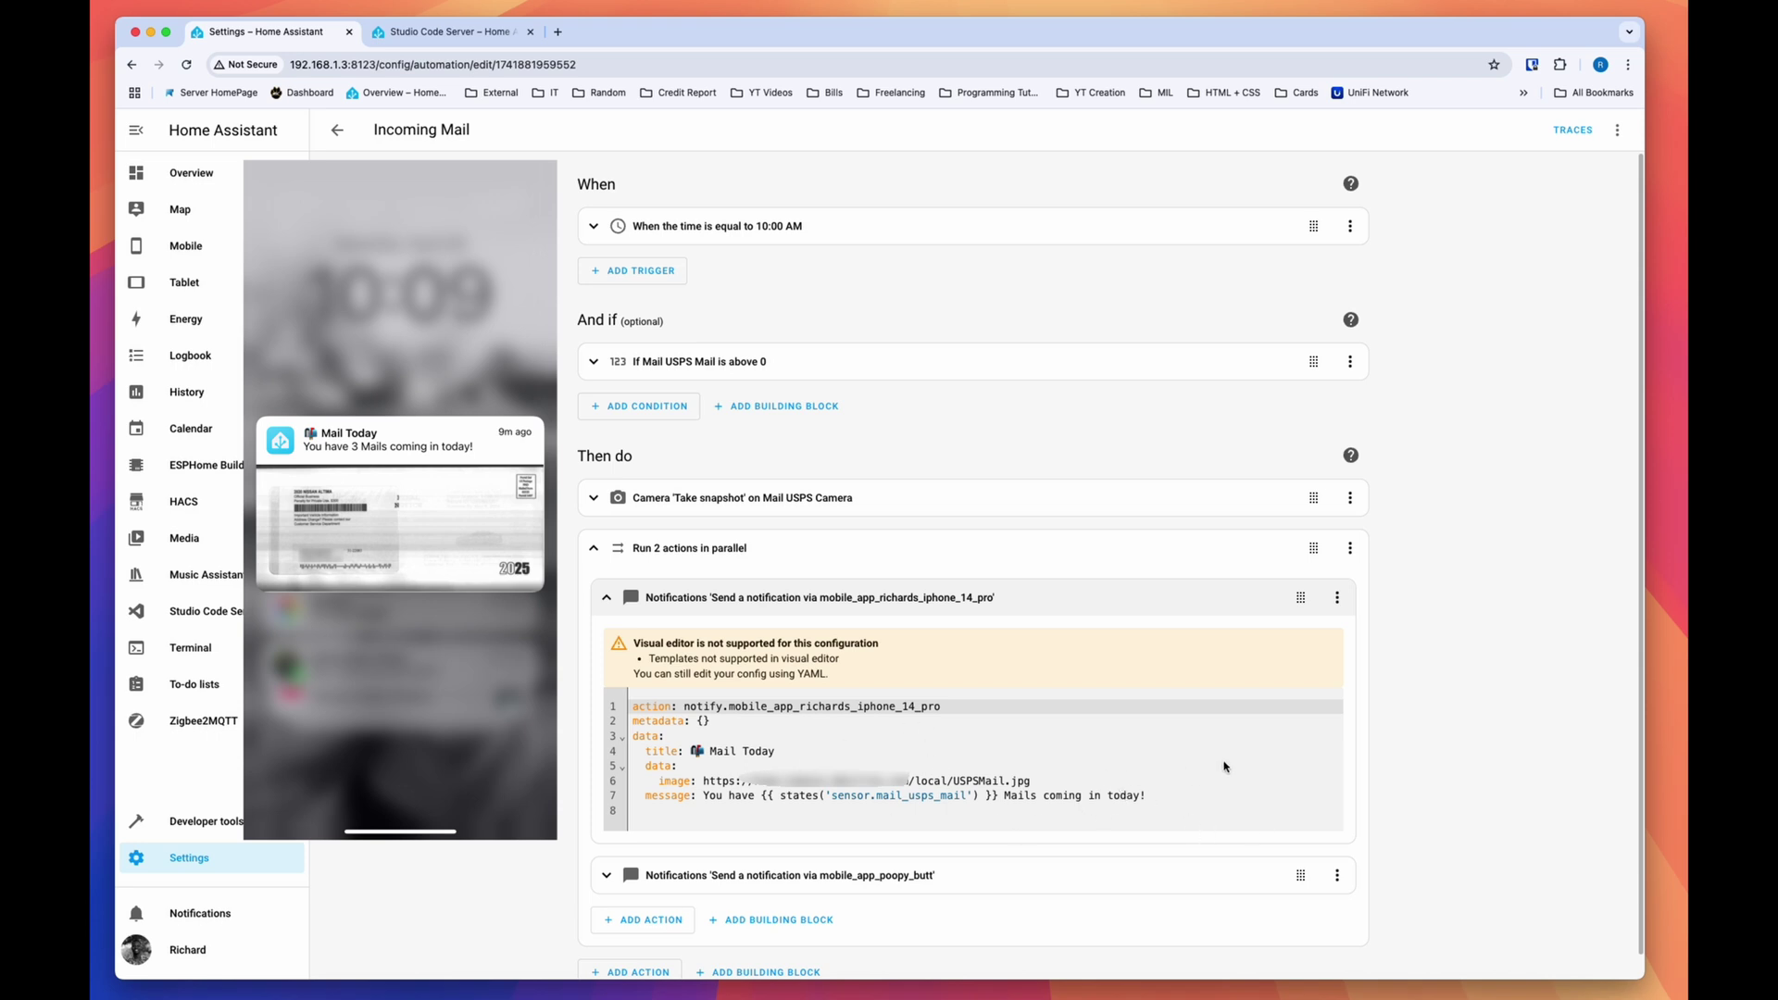
{"action": "left_click", "coordinate": [1336, 597]}
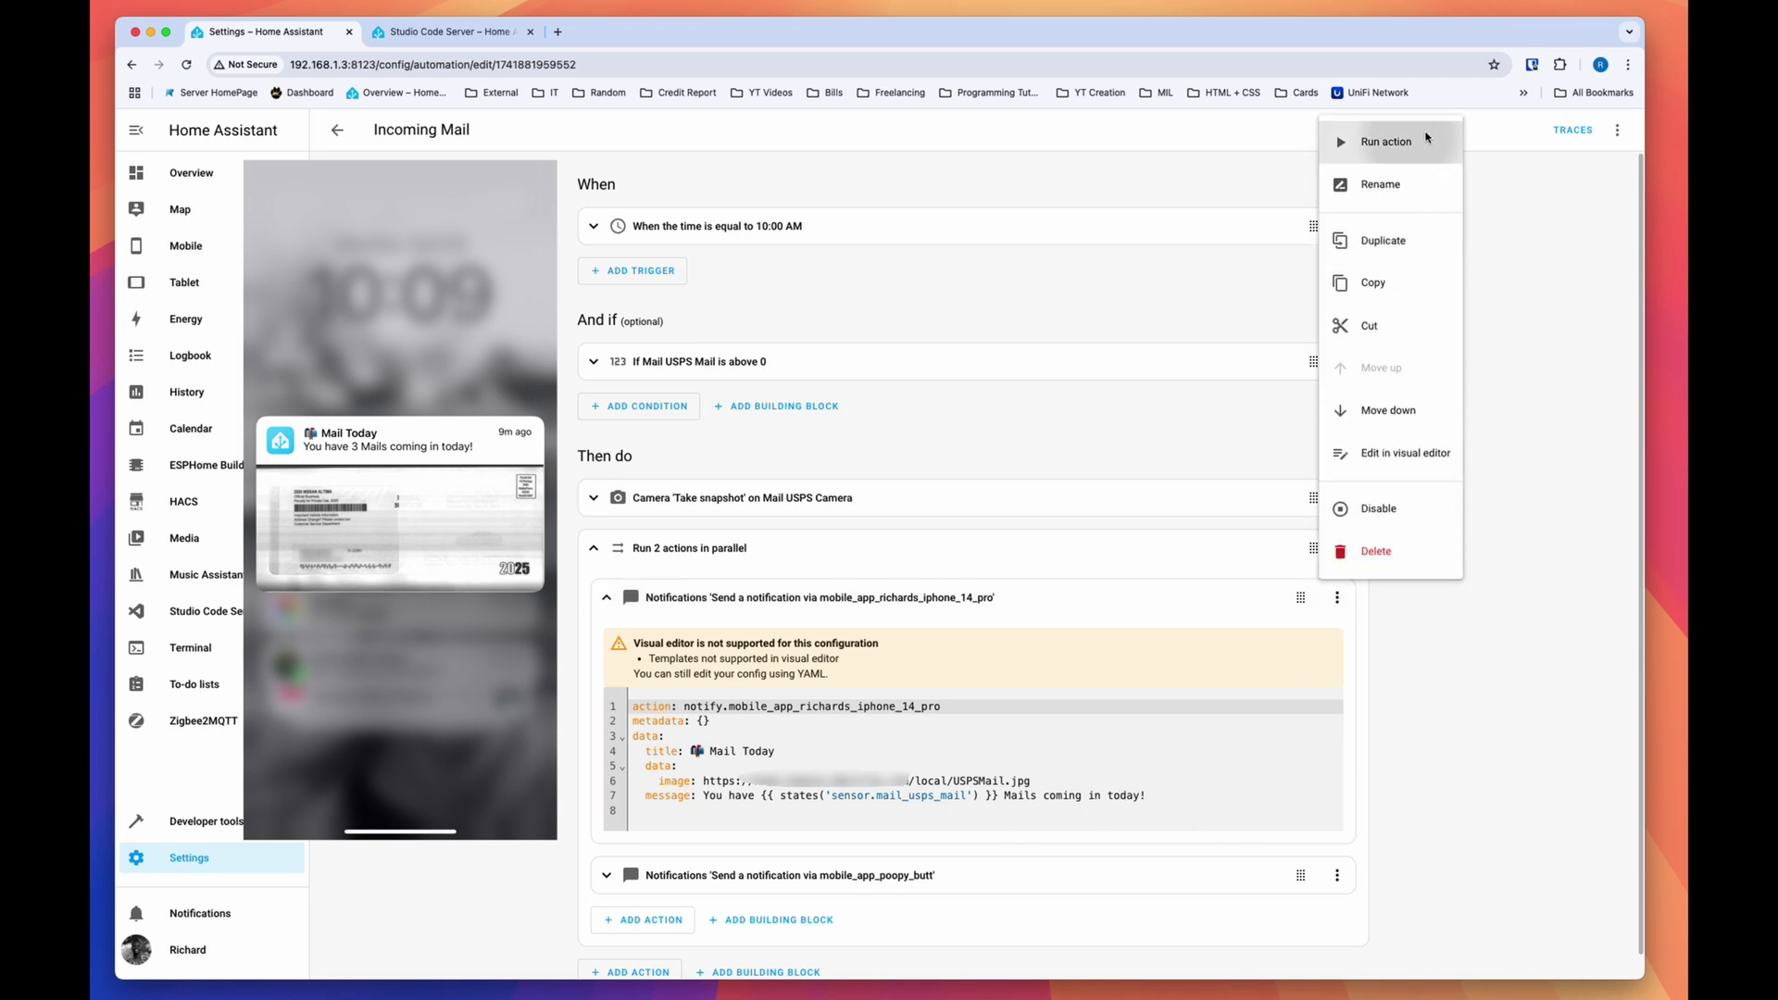
{"action": "left_click", "coordinate": [1427, 138]}
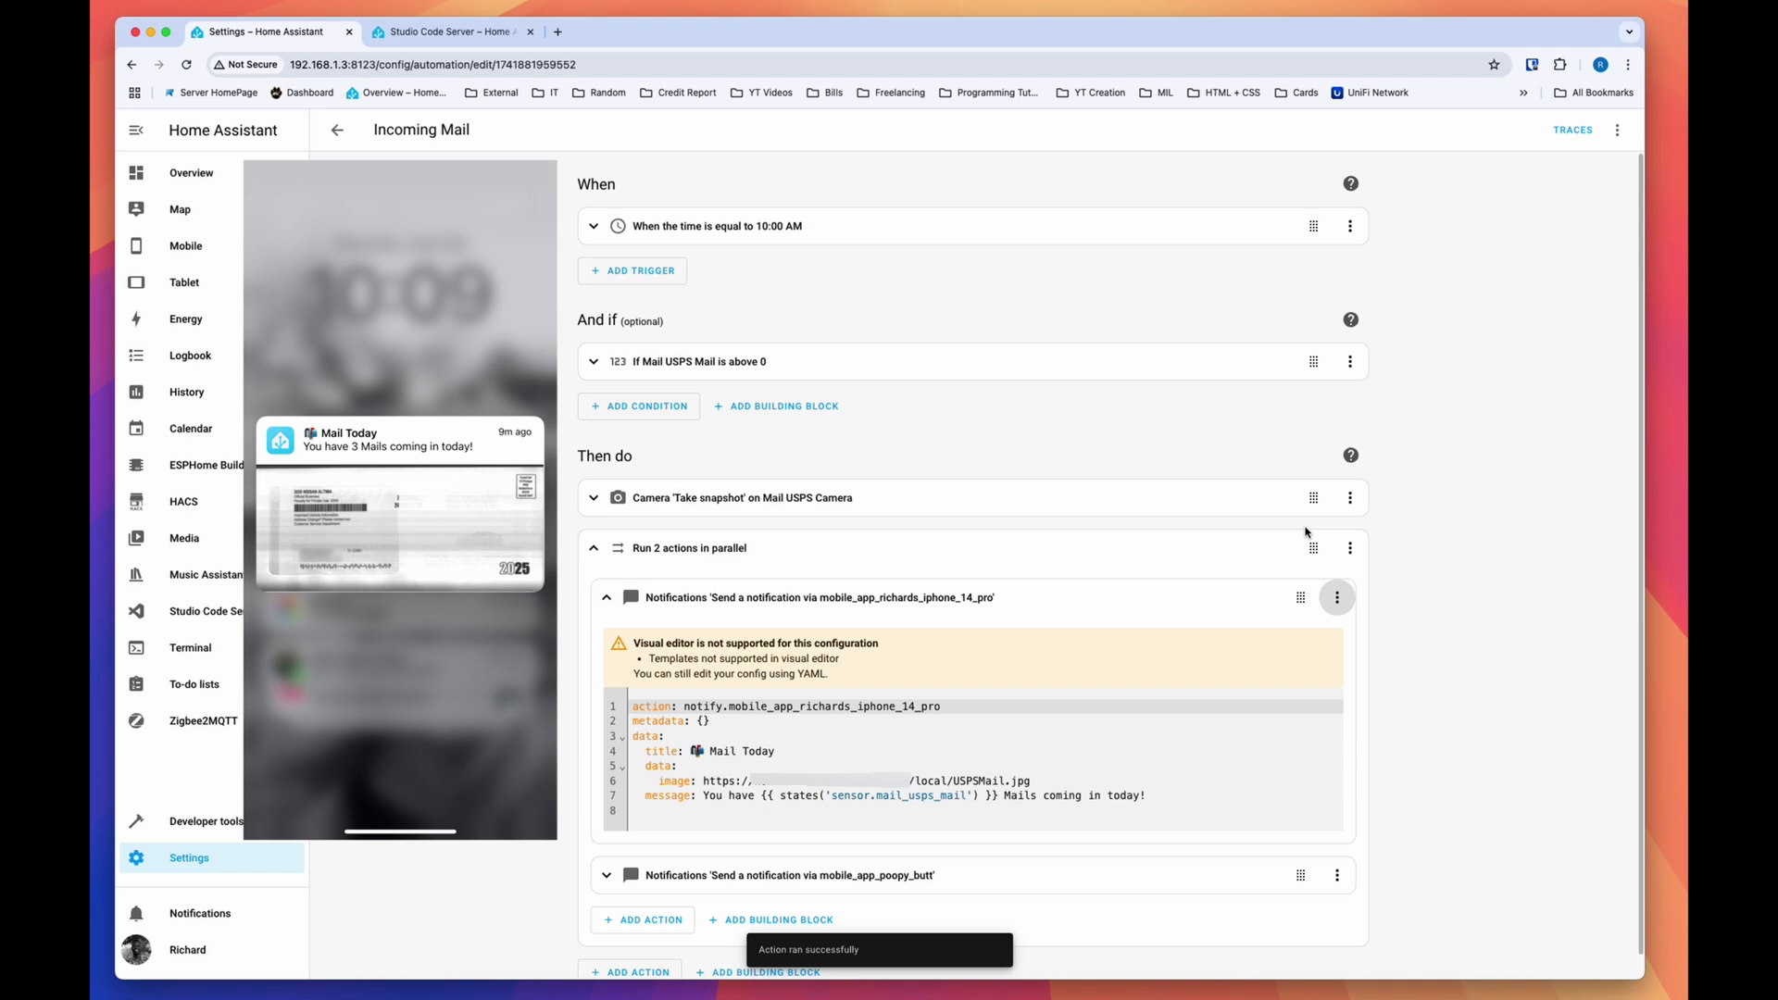
{"action": "left_click", "coordinate": [866, 875]}
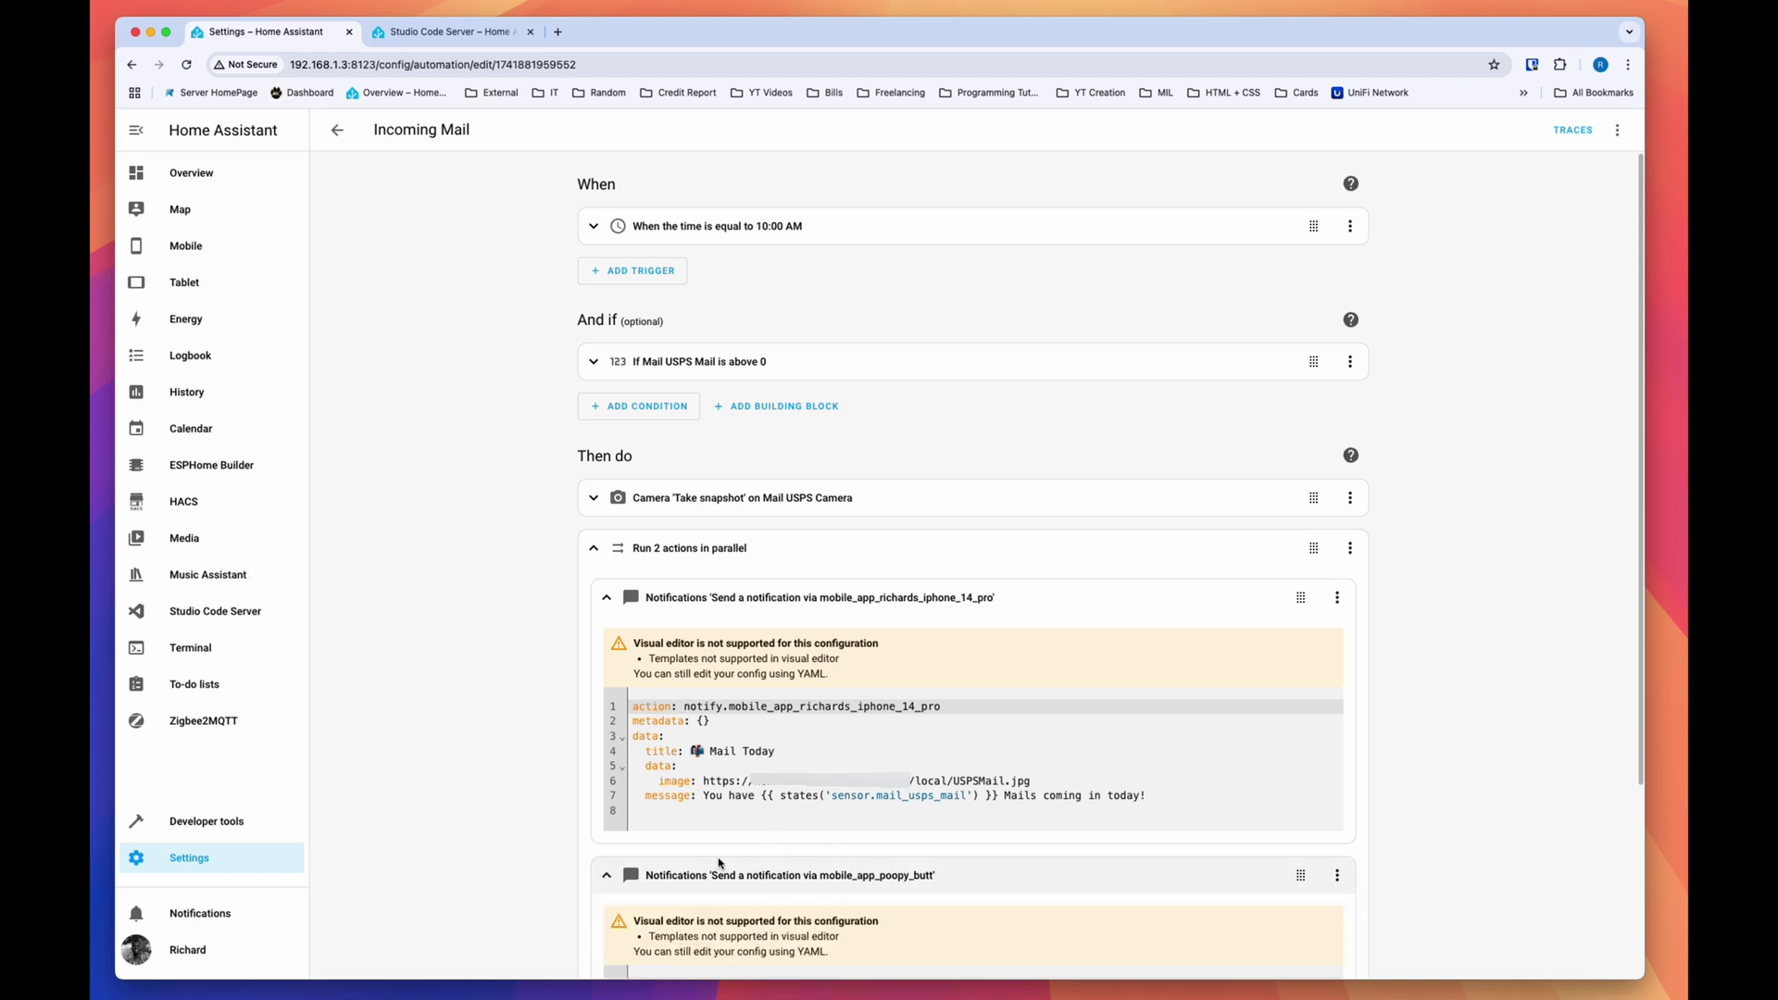
{"action": "left_click", "coordinate": [606, 876]}
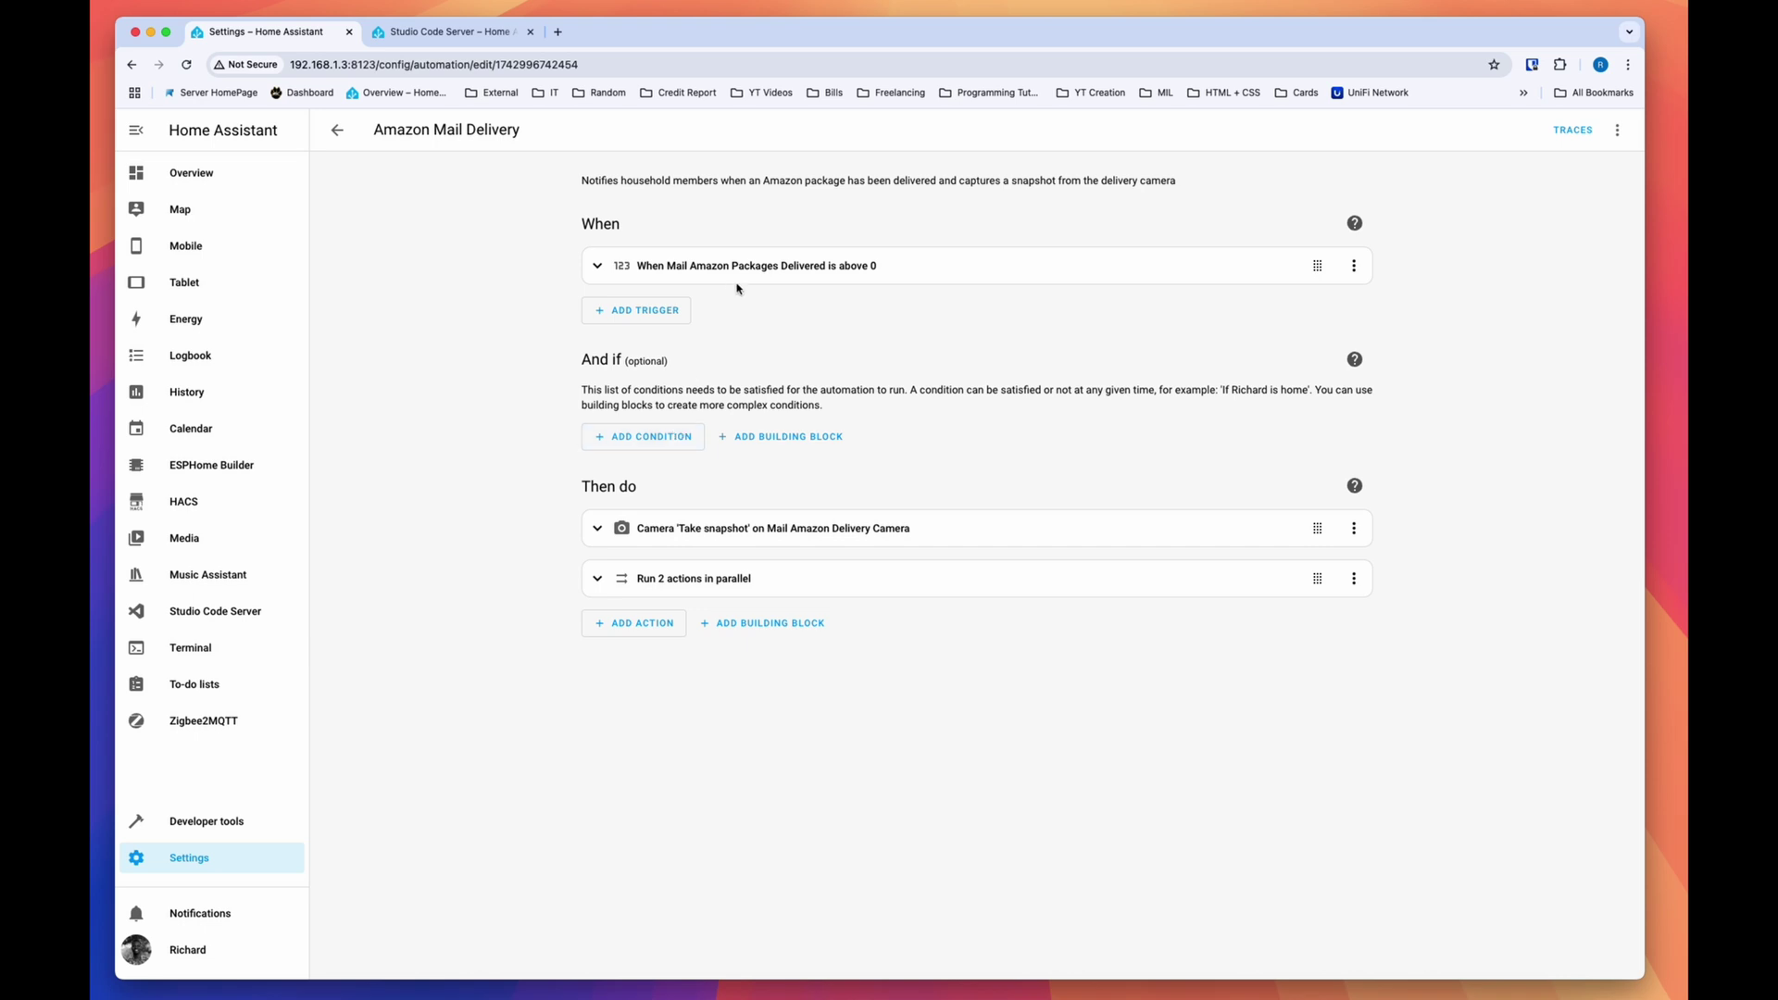
Step: Check the packages-delivered trigger, then inspect the Take snapshot action's file path
{"action": "left_click", "coordinate": [774, 276]}
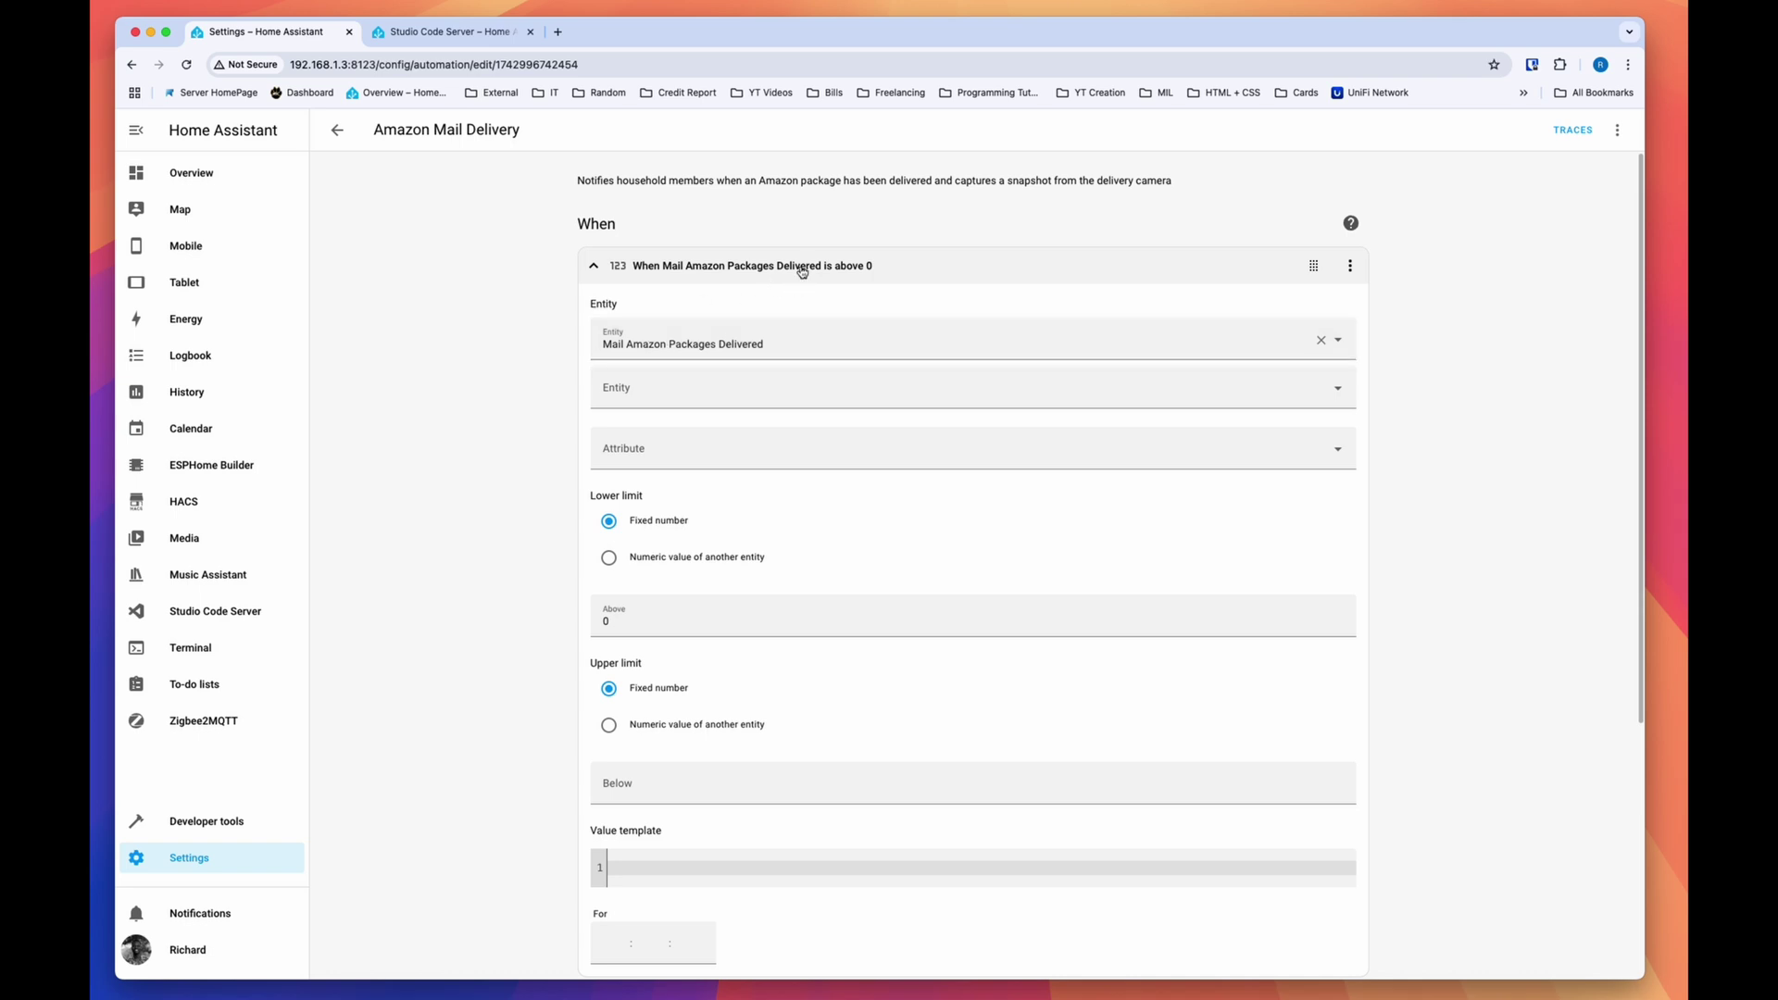
{"action": "left_click", "coordinate": [802, 269]}
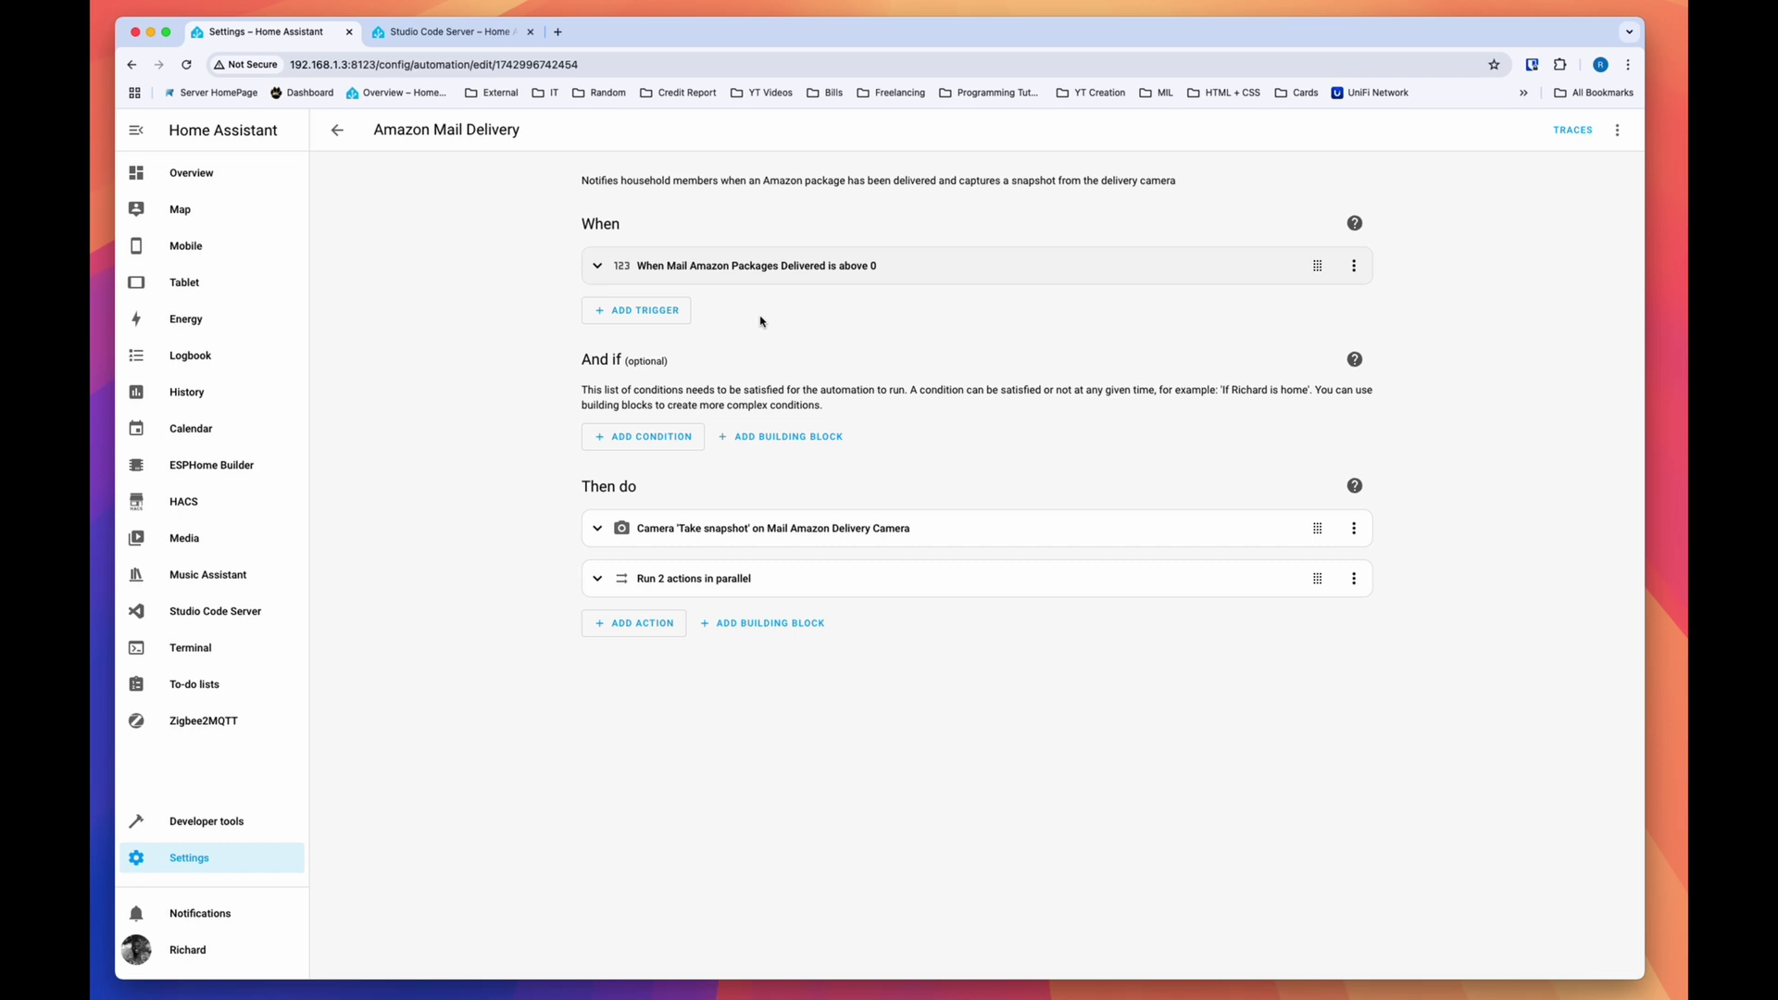
{"action": "left_click", "coordinate": [673, 535]}
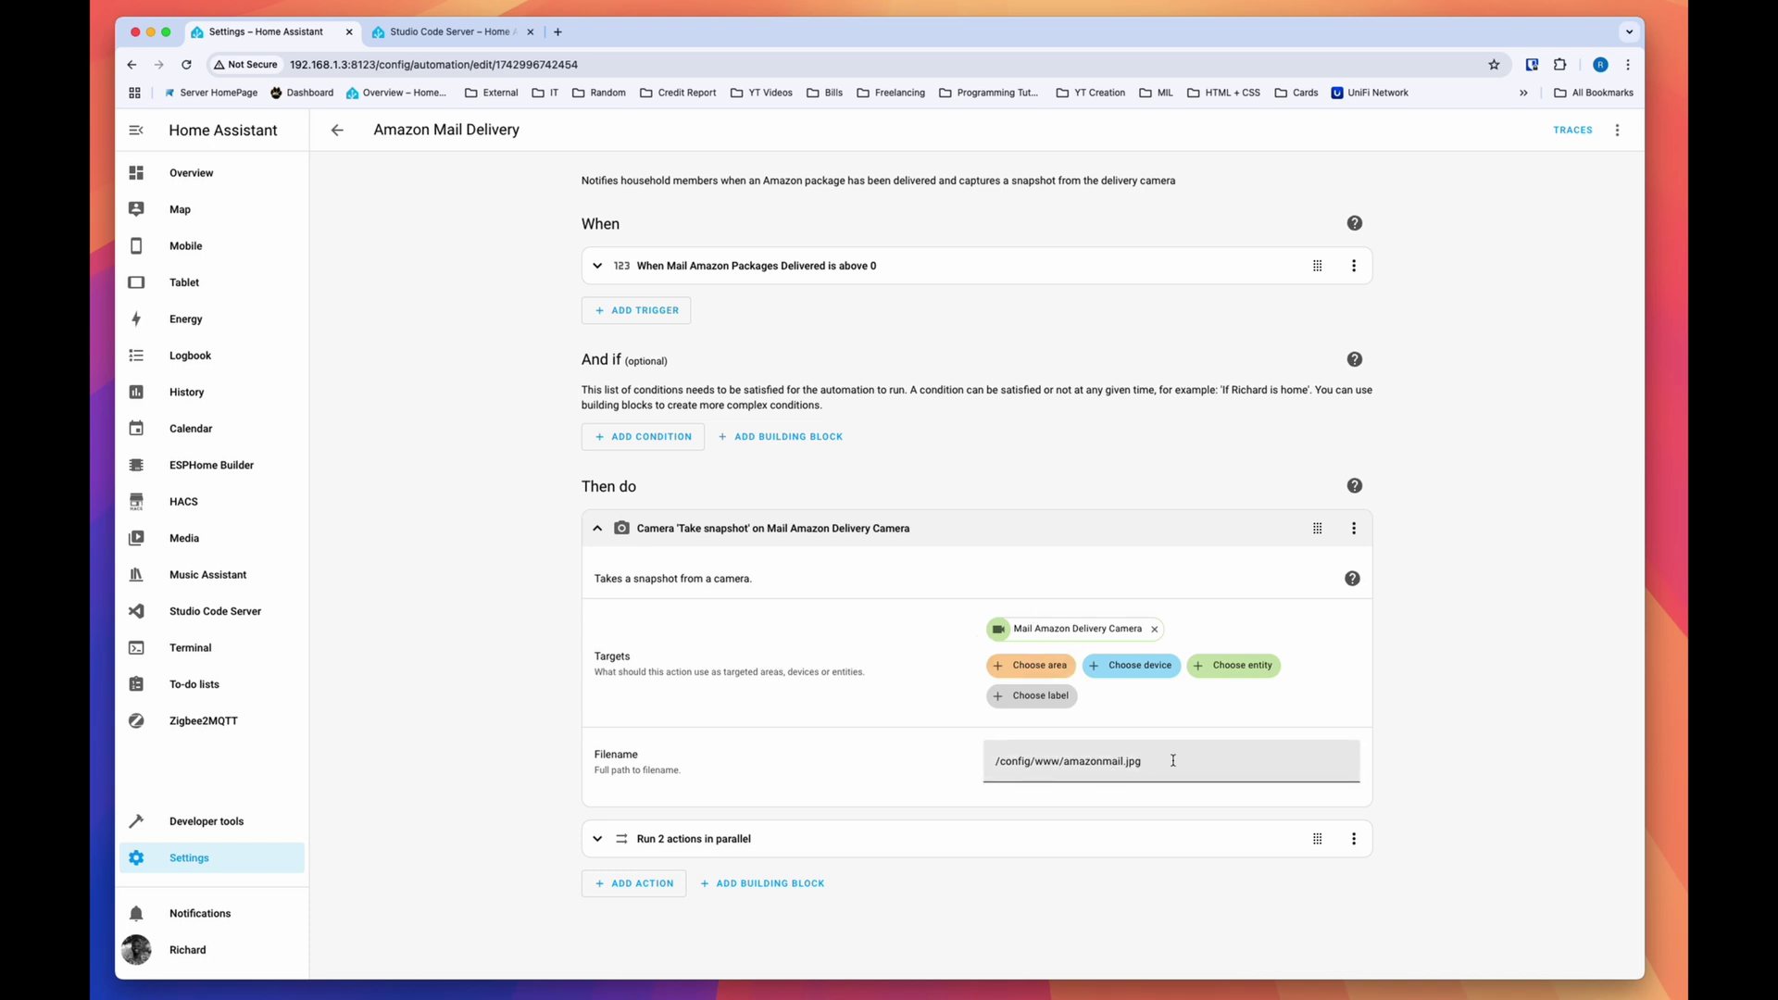
{"action": "left_click_drag", "start_coordinate": [1145, 761], "coordinate": [1006, 757]}
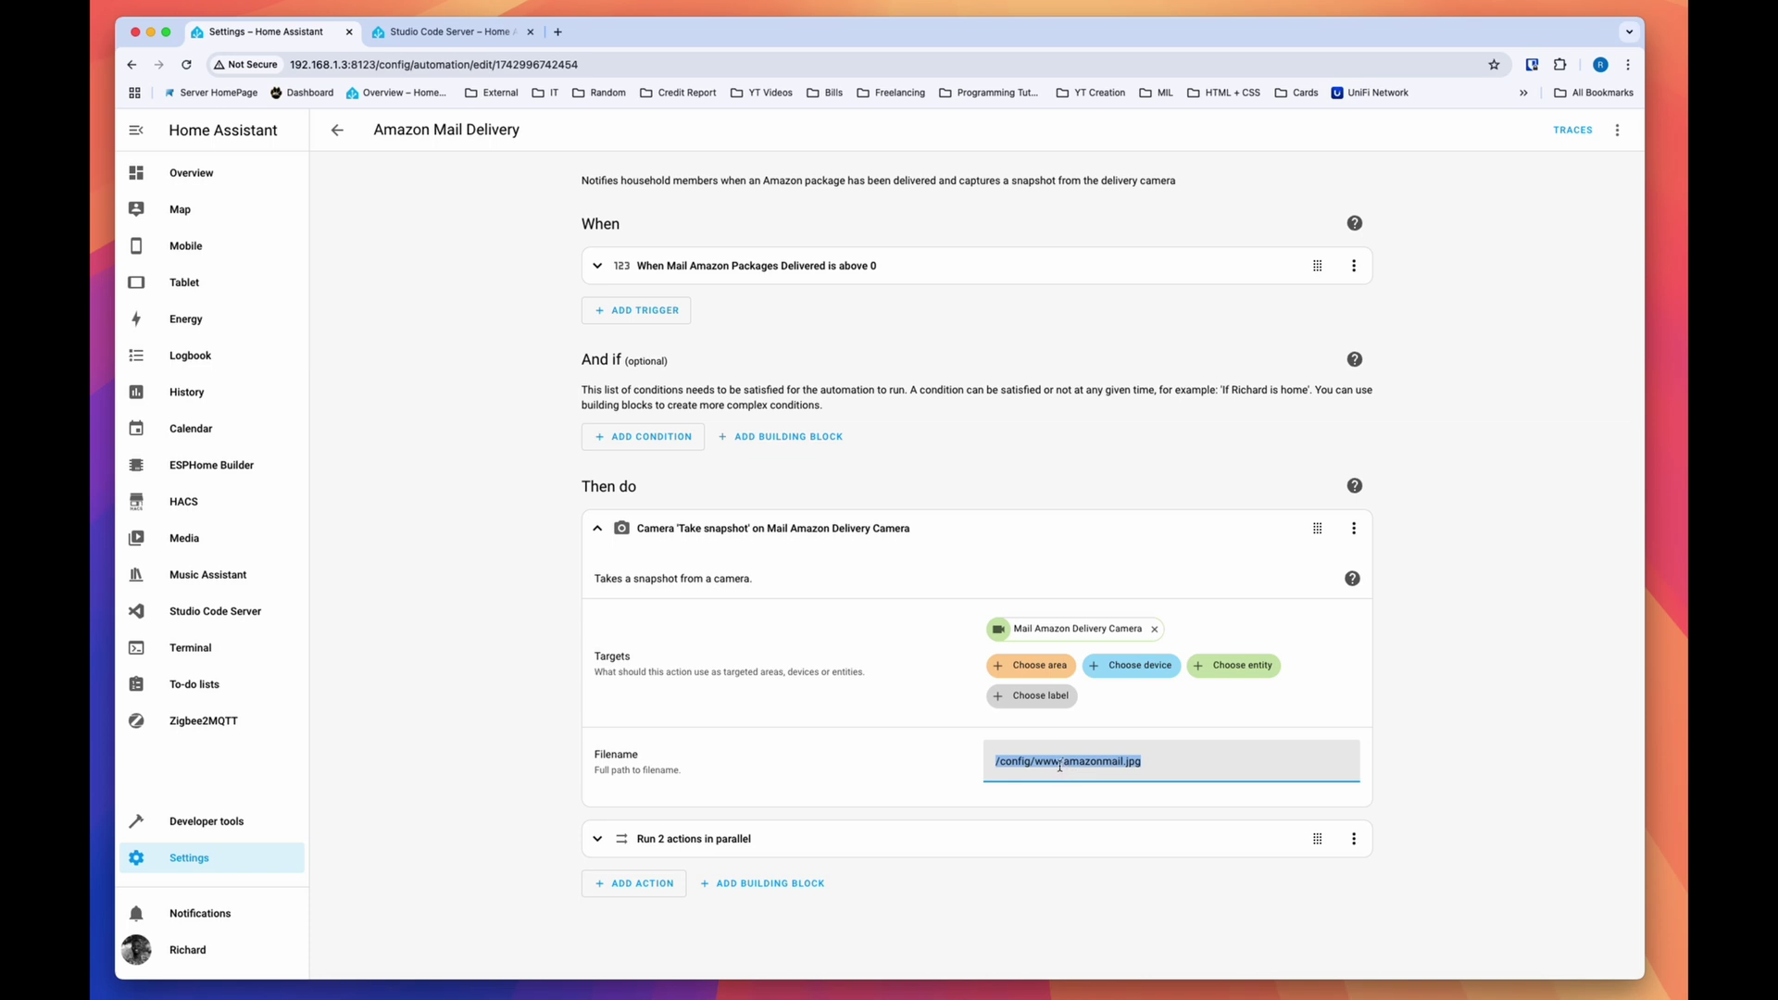
{"action": "left_click", "coordinate": [1246, 766]}
Step: Pick out the amazonmail.jpg file name, then reveal the two parallel mobile notification actions
{"action": "left_click_drag", "start_coordinate": [1142, 762], "coordinate": [1019, 758]}
{"action": "left_click_drag", "start_coordinate": [1143, 761], "coordinate": [1061, 762]}
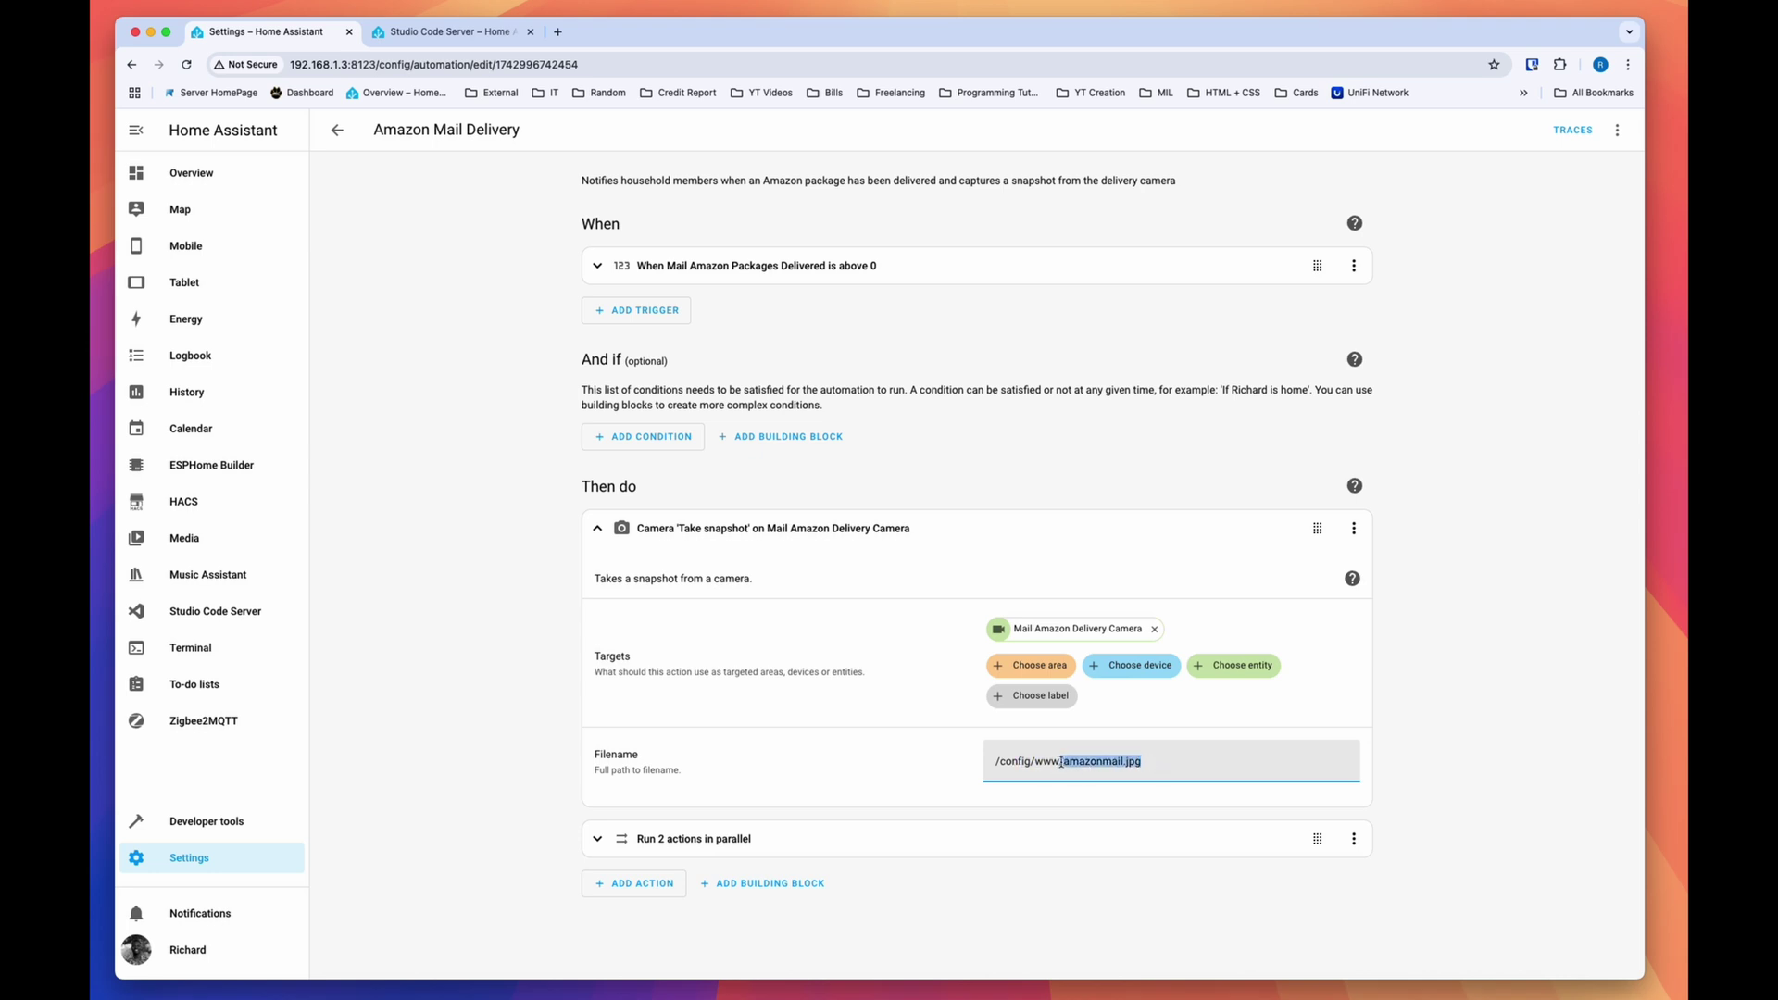
{"action": "left_click", "coordinate": [778, 560]}
{"action": "left_click", "coordinate": [803, 534]}
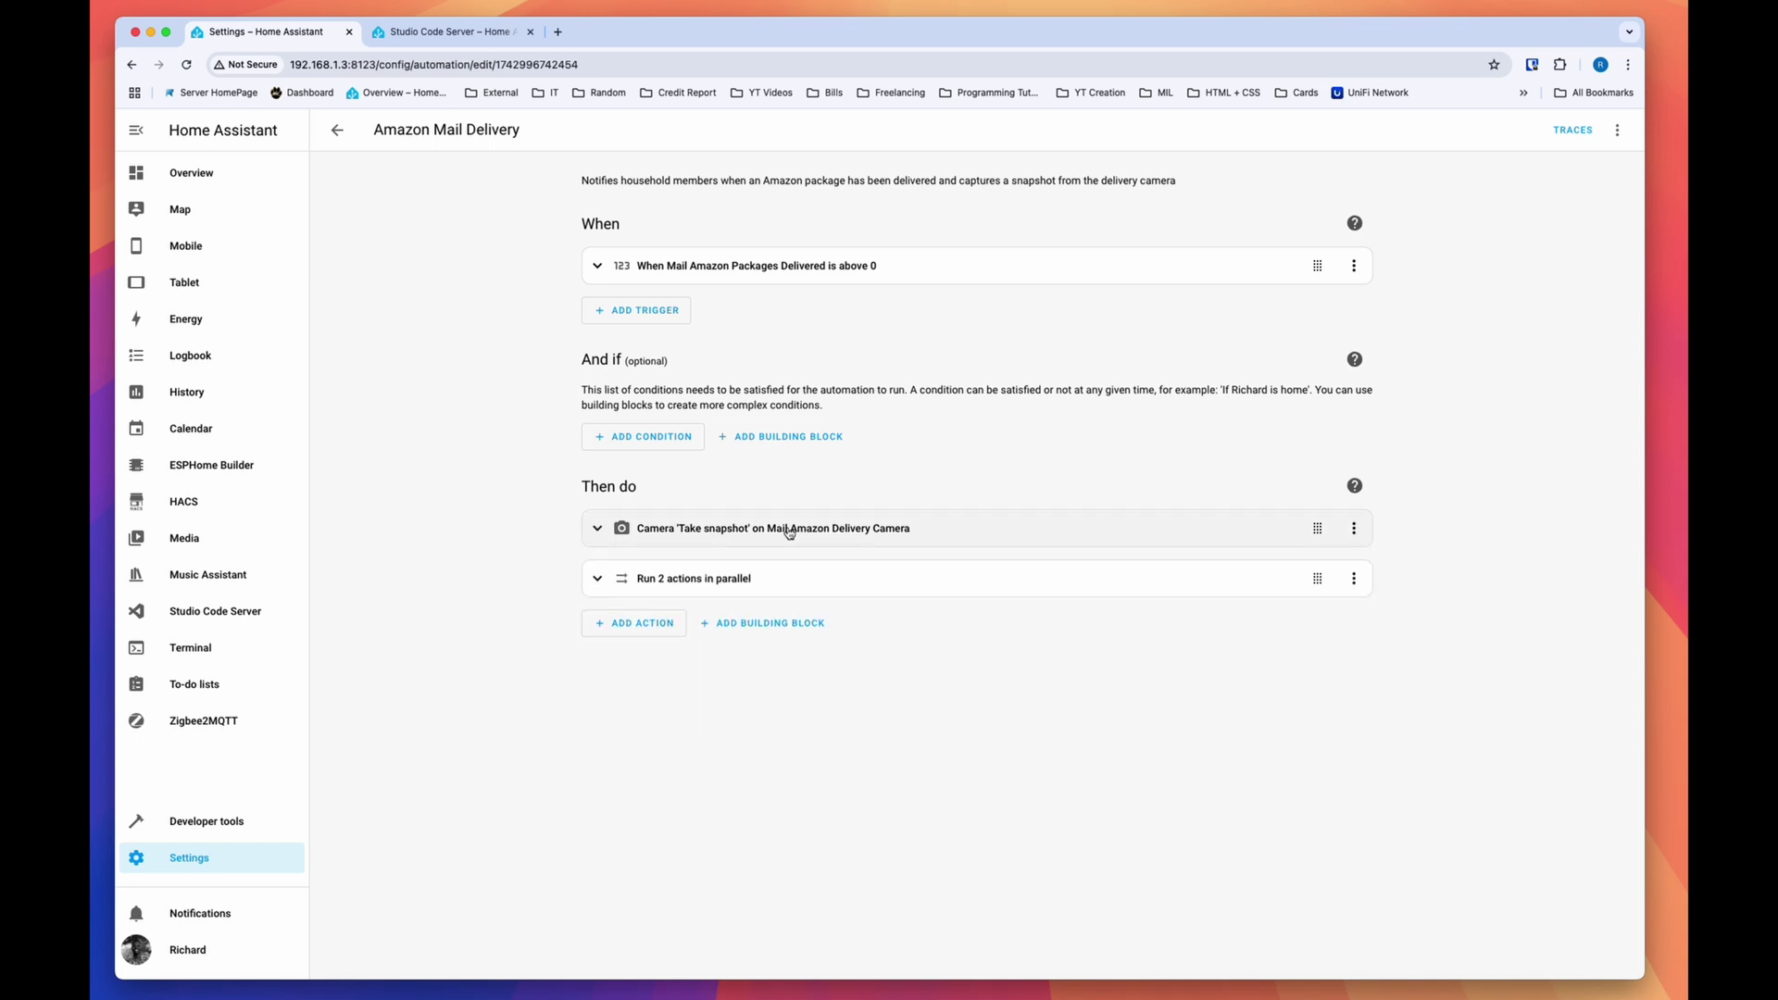
{"action": "left_click", "coordinate": [746, 578]}
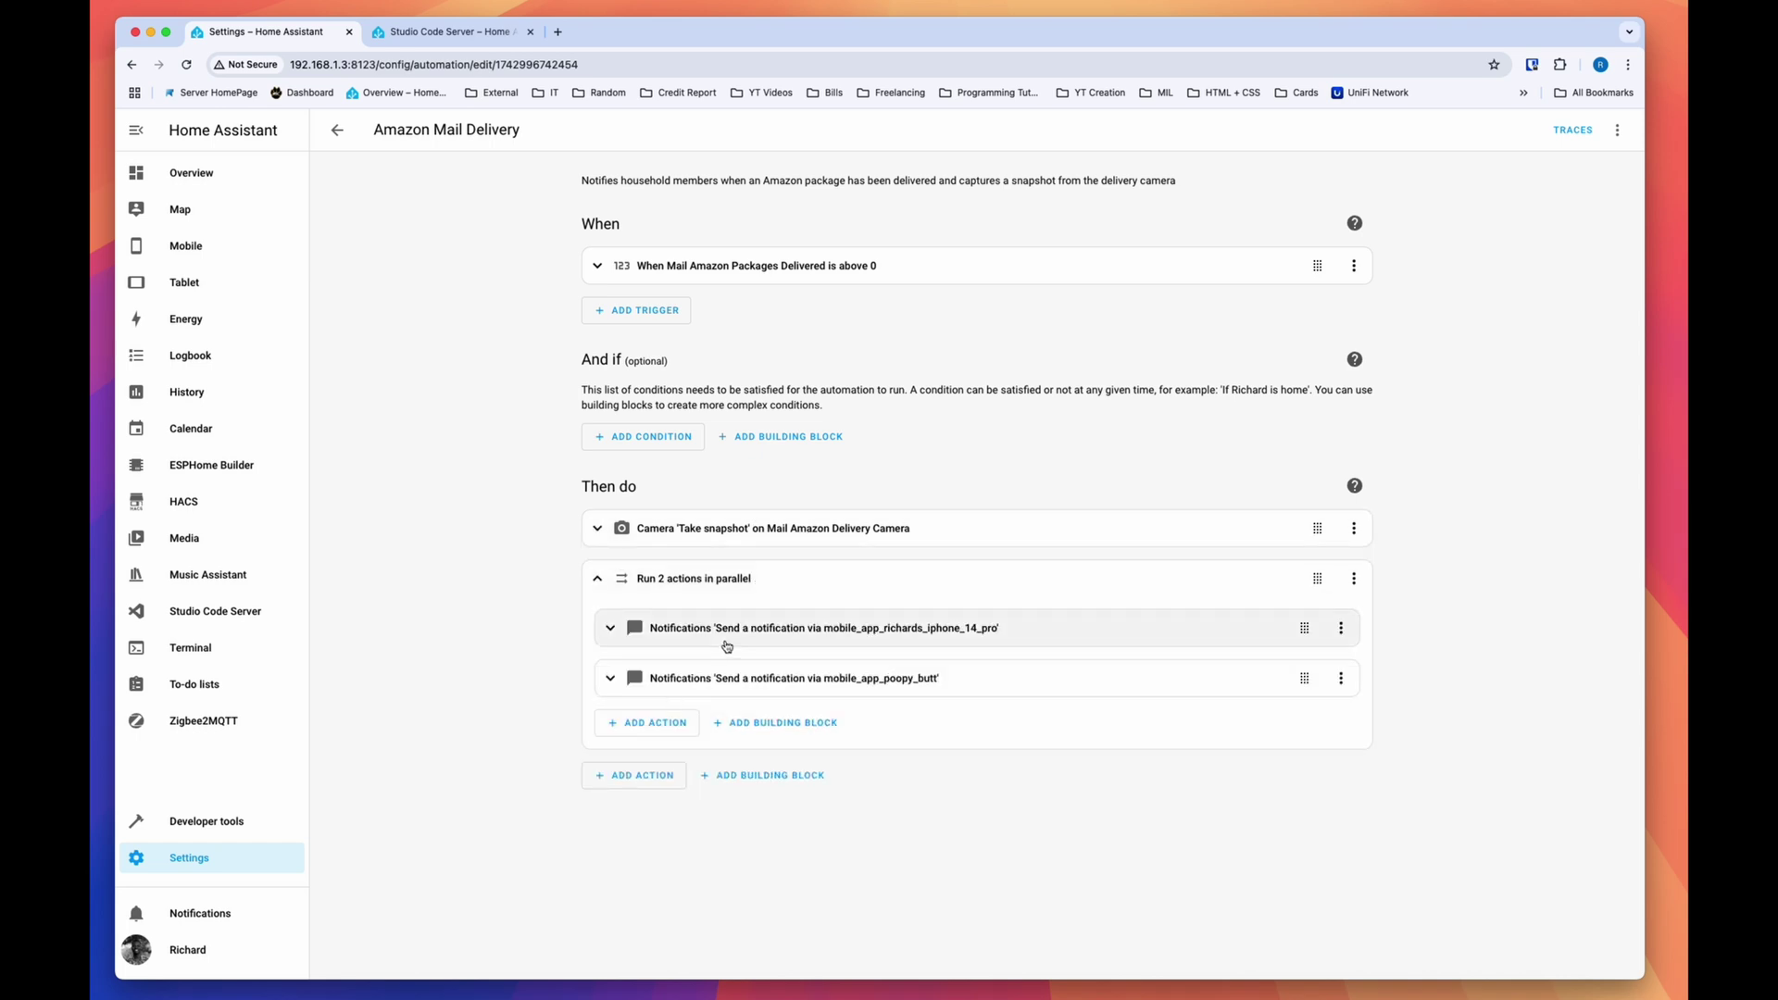